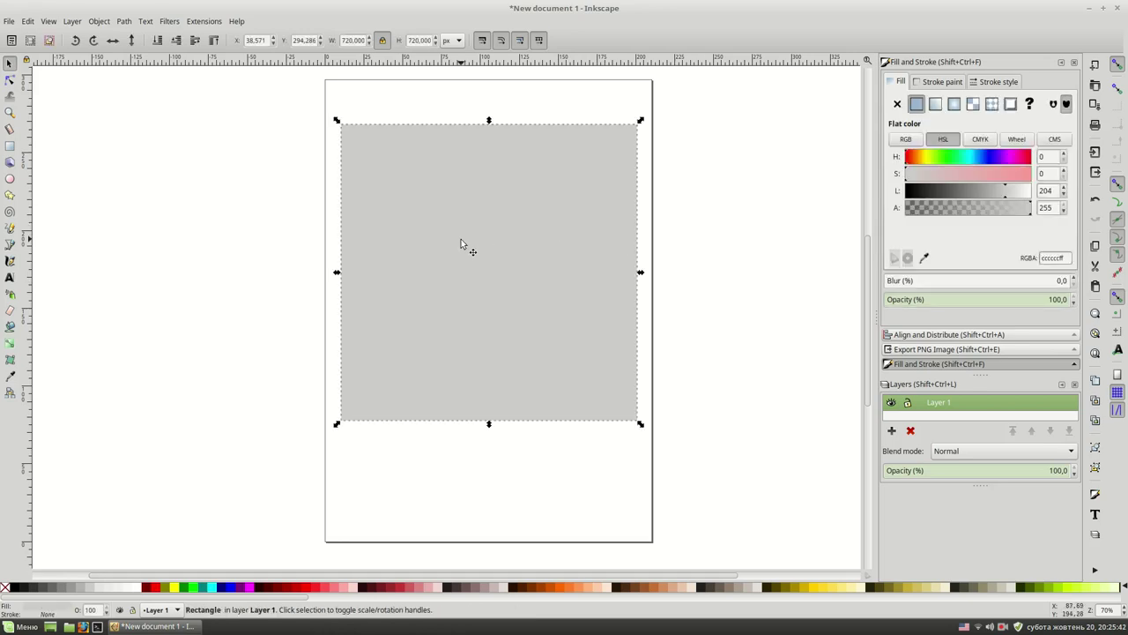
Fill the backdrop rectangle with a vertical linear grey gradient, dark at the top.
{"action": "left_click", "coordinate": [935, 104]}
{"action": "left_click", "coordinate": [640, 272]}
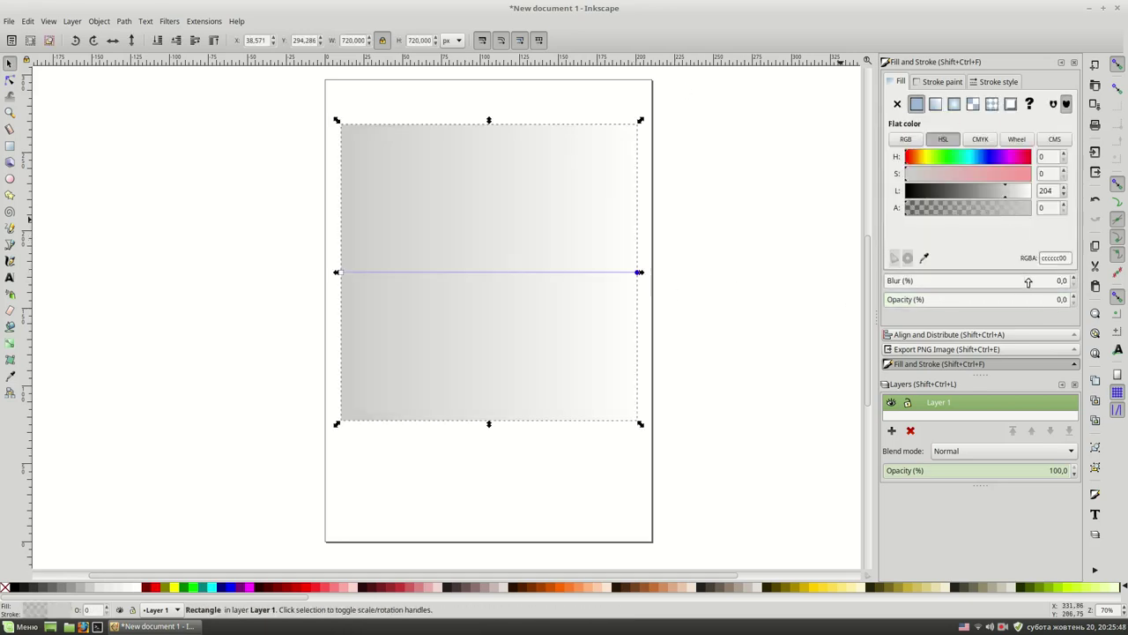
{"action": "left_click_drag", "start_coordinate": [492, 124], "coordinate": [492, 417]}
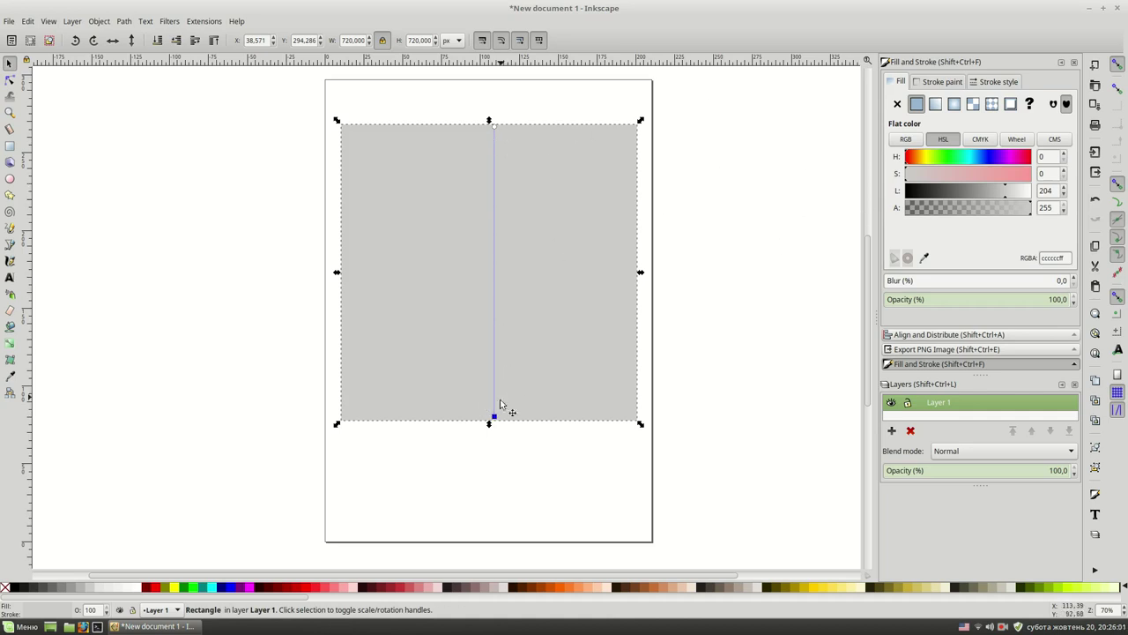
{"action": "mouse_move", "coordinate": [1005, 194]}
{"action": "left_mouse_down"}
{"action": "mouse_move", "coordinate": [1016, 195]}
{"action": "mouse_move", "coordinate": [979, 195]}
{"action": "left_mouse_up"}
{"action": "left_click", "coordinate": [494, 126]}
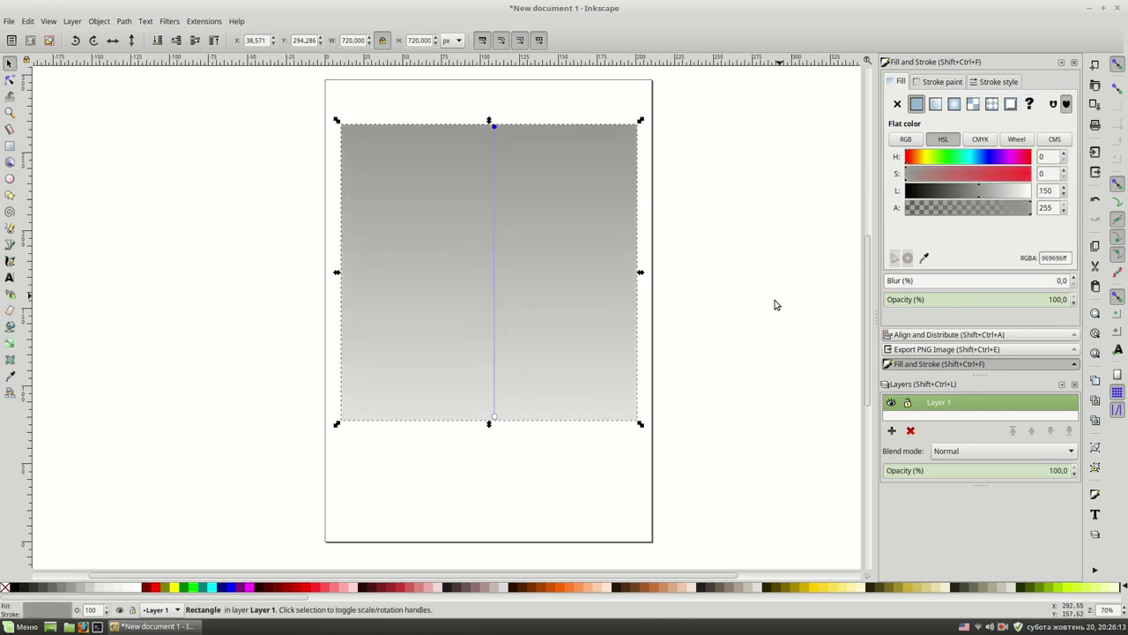
Add a near-white gradient stop close to the bottom, then add a new layer.
{"action": "left_click", "coordinate": [493, 423]}
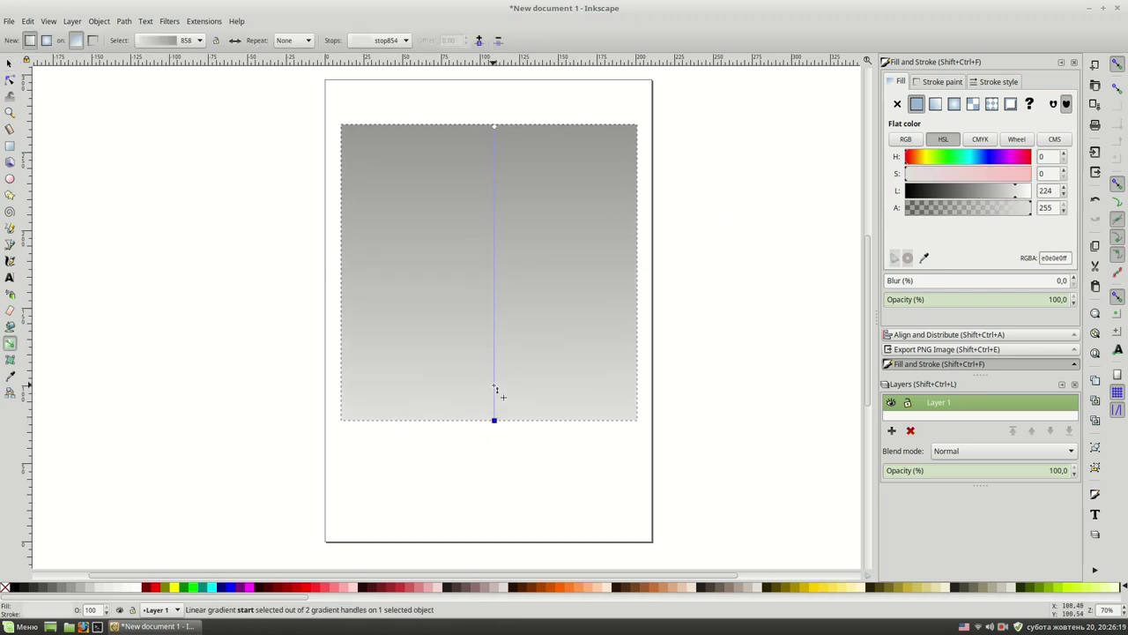
{"action": "double_click", "coordinate": [493, 385]}
{"action": "left_click_drag", "start_coordinate": [1013, 191], "coordinate": [1027, 191]}
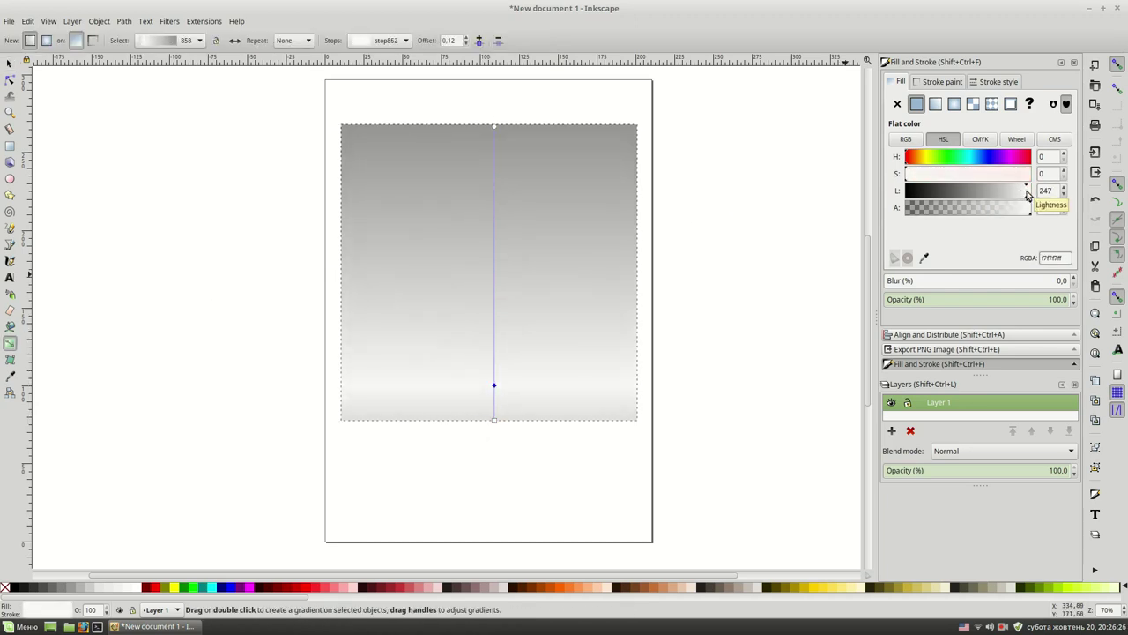
{"action": "key", "text": "s"}
{"action": "left_click", "coordinate": [722, 319]}
{"action": "left_click", "coordinate": [891, 430]}
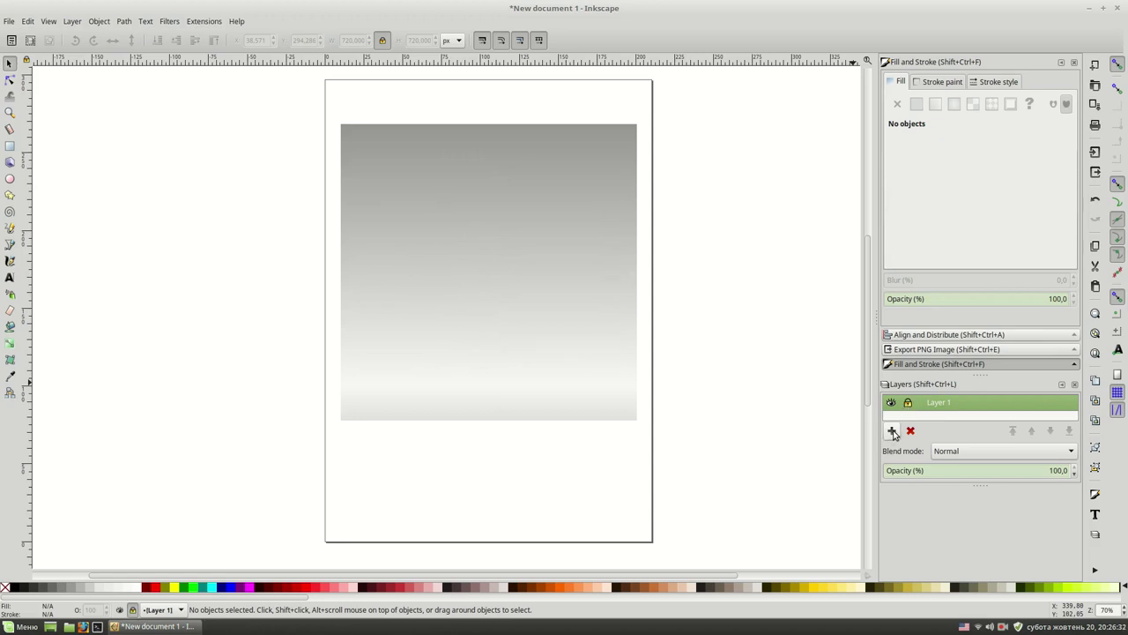
Confirm the new layer and draw a closed half-glass profile from foot to rim.
{"action": "left_click", "coordinate": [606, 352]}
{"action": "key", "text": "plus"}
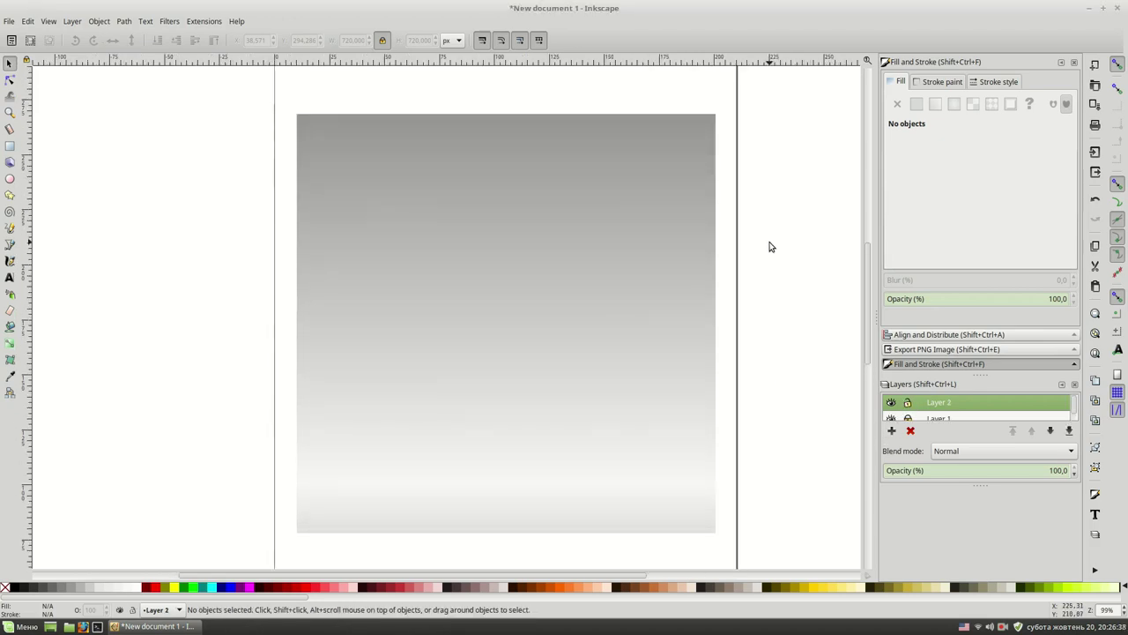
{"action": "key", "text": "b"}
{"action": "left_click", "coordinate": [515, 456]}
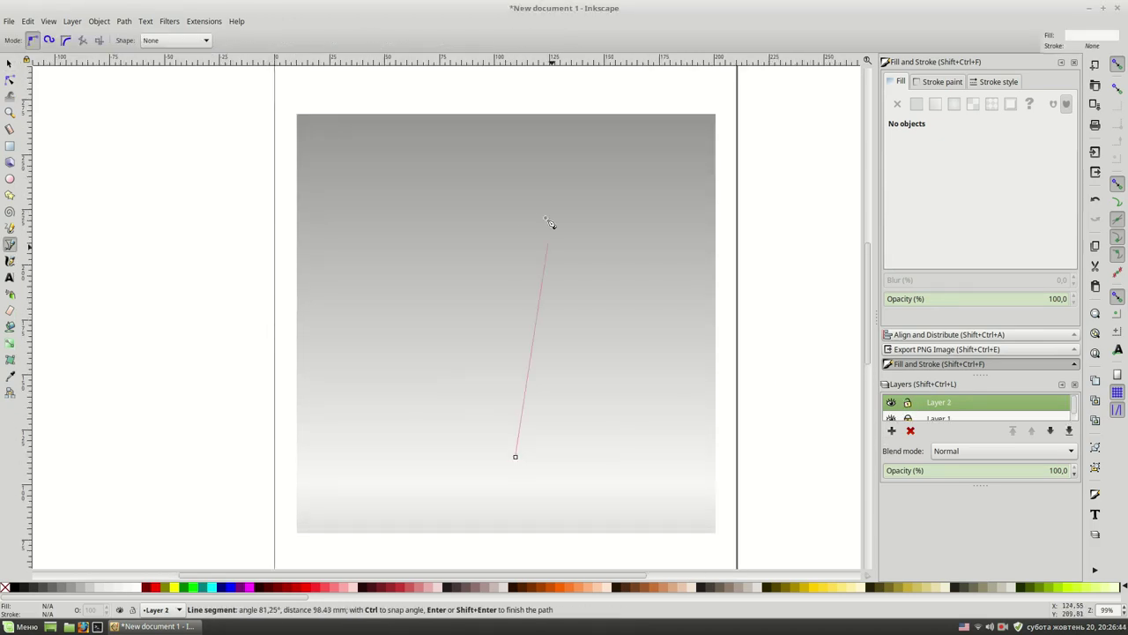
{"action": "left_click", "coordinate": [460, 211]}
{"action": "left_click_drag", "start_coordinate": [442, 266], "coordinate": [434, 374]}
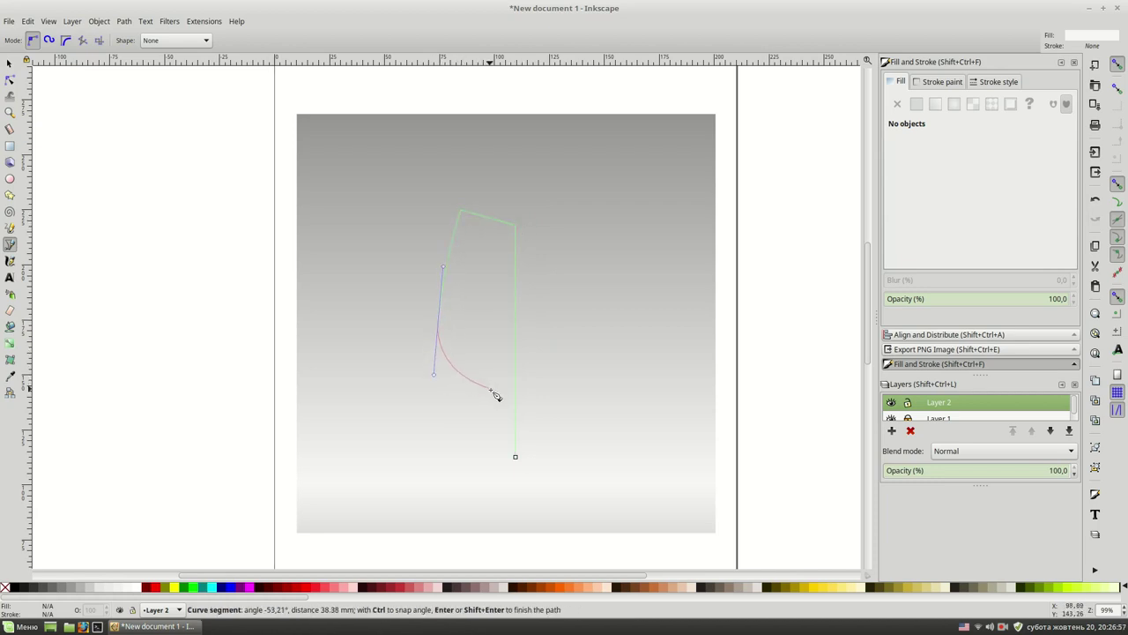
{"action": "left_click_drag", "start_coordinate": [501, 435], "coordinate": [454, 490]}
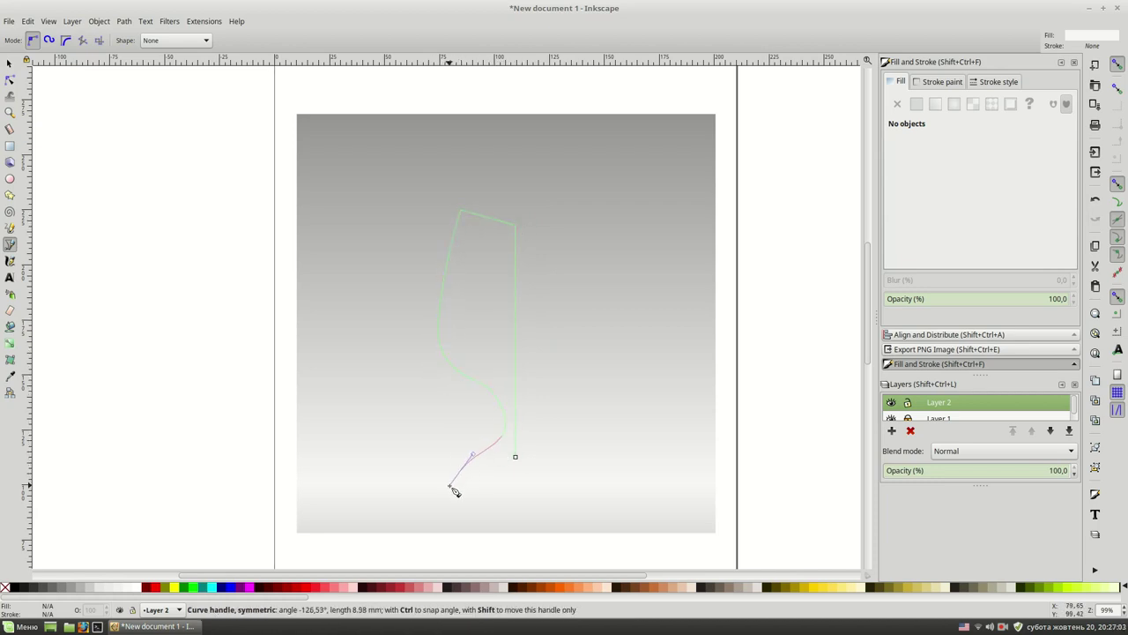
{"action": "left_click", "coordinate": [516, 456]}
Set the half-glass opacity to 58.7 and pull its foot corner node down slightly.
{"action": "left_click_drag", "start_coordinate": [1066, 299], "coordinate": [994, 299]}
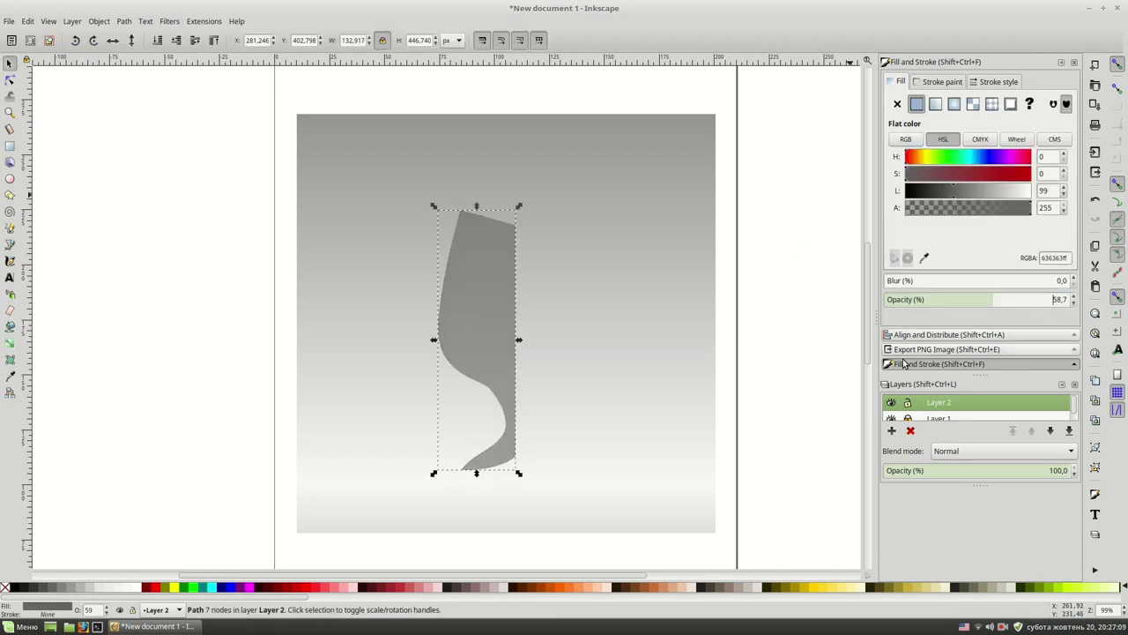
{"action": "key", "text": "n"}
{"action": "left_click_drag", "start_coordinate": [520, 423], "coordinate": [425, 476]}
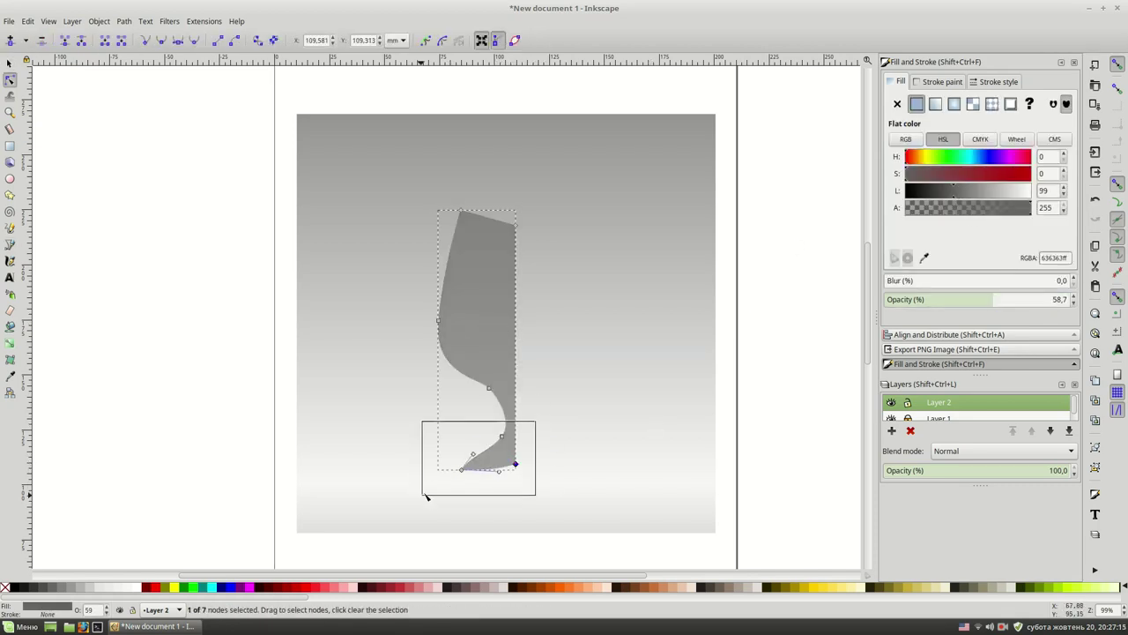
{"action": "left_click_drag", "start_coordinate": [516, 462], "coordinate": [518, 499]}
{"action": "key", "text": "s"}
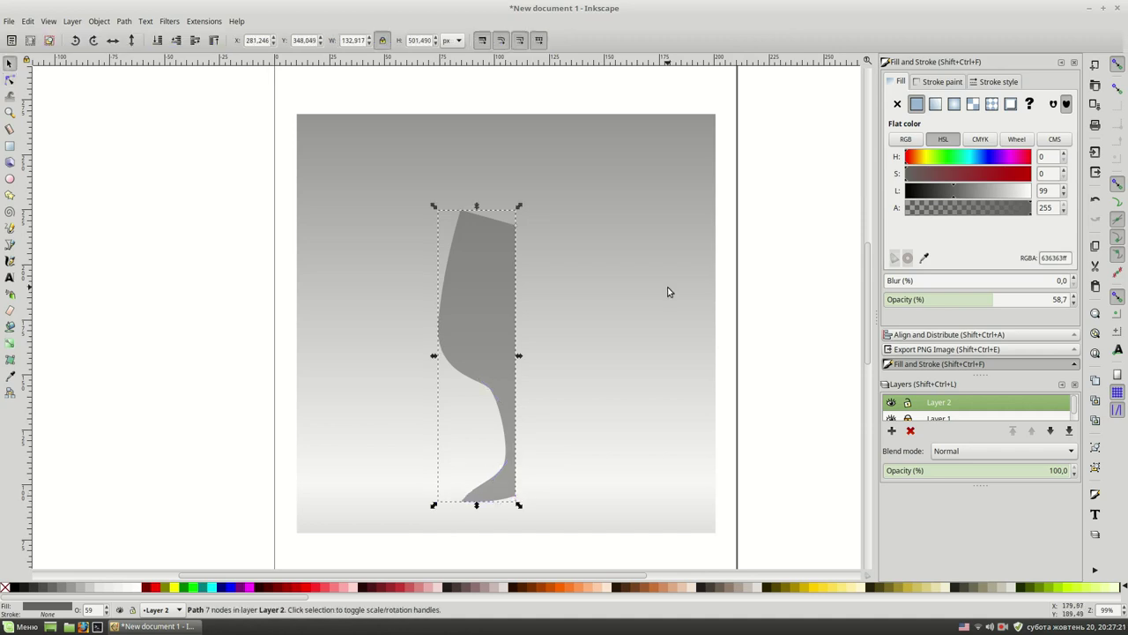
{"action": "scroll", "coordinate": [667, 286], "scroll_direction": "down", "scroll_amount": 1}
Duplicate and mirror the half into a full glass, then scale and centre it.
{"action": "mouse_move", "coordinate": [491, 283]}
{"action": "left_mouse_down"}
{"action": "mouse_move", "coordinate": [477, 254]}
{"action": "mouse_move", "coordinate": [553, 235]}
{"action": "left_mouse_up"}
{"action": "key", "text": "ctrl+d"}
{"action": "key", "text": "h"}
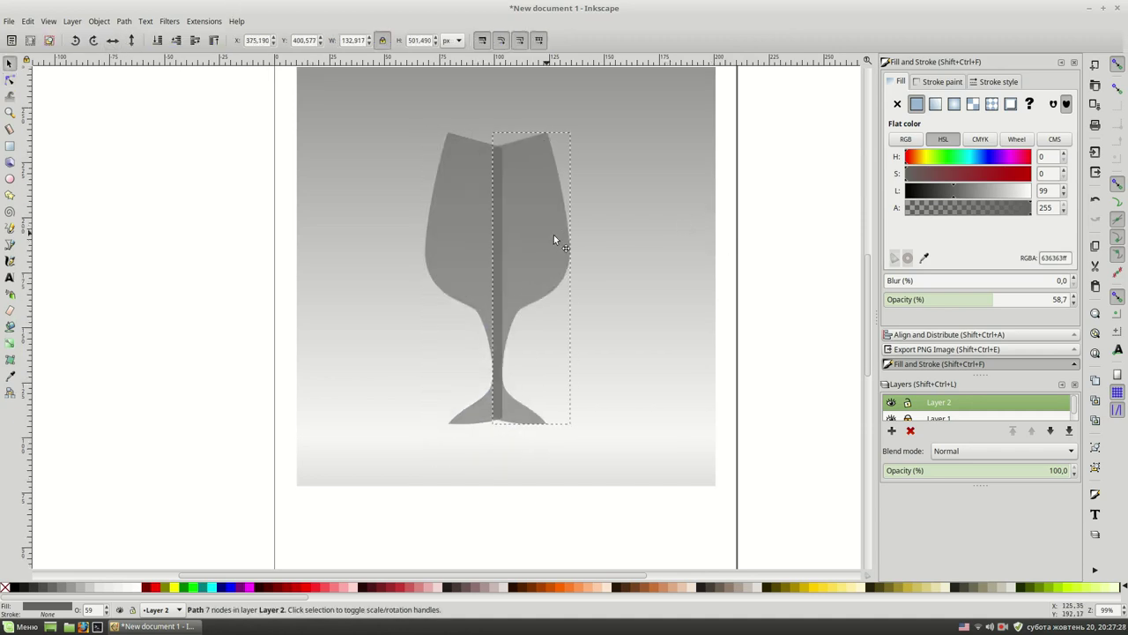
{"action": "key", "text": "ctrl+a"}
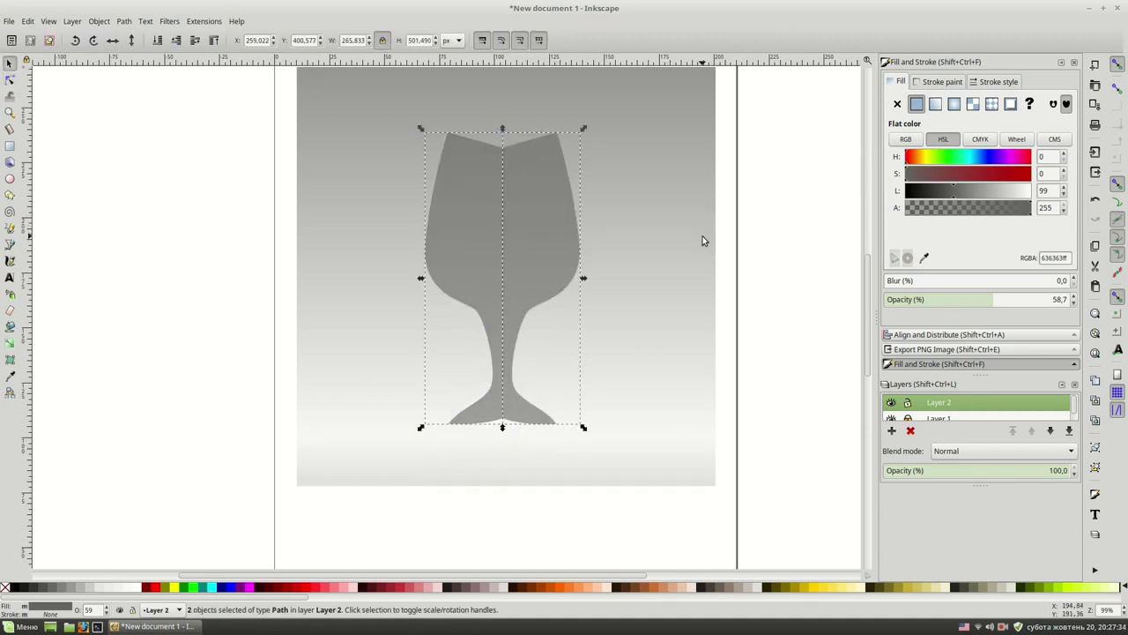
{"action": "left_click_drag", "start_coordinate": [584, 280], "coordinate": [535, 278]}
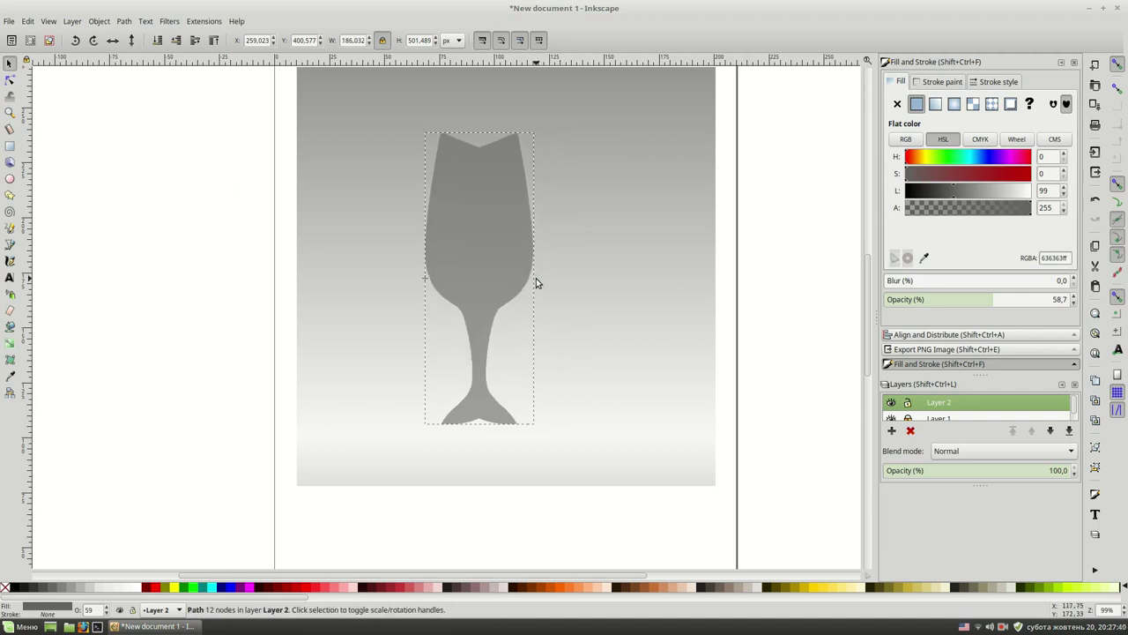
{"action": "scroll", "coordinate": [520, 256], "scroll_direction": "up", "scroll_amount": 1}
{"action": "left_click_drag", "start_coordinate": [546, 476], "coordinate": [589, 508]}
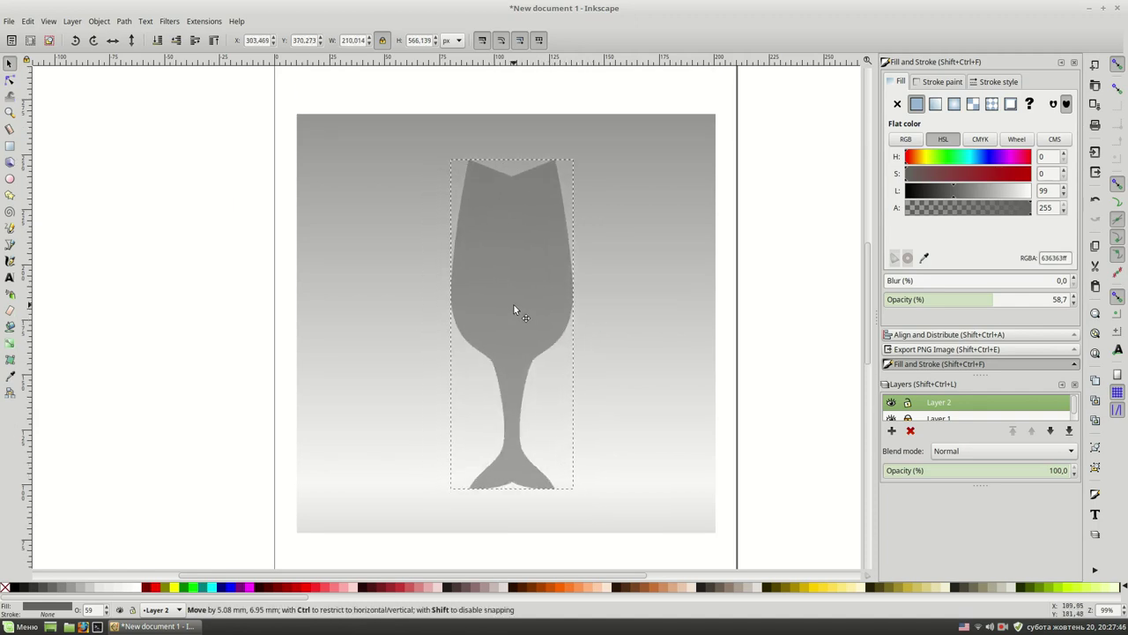
{"action": "left_click_drag", "start_coordinate": [502, 319], "coordinate": [508, 305]}
Draw an ellipse across the glass rim and fit it to the rim's width.
{"action": "left_click", "coordinate": [732, 294]}
{"action": "left_click", "coordinate": [9, 180]}
{"action": "left_click_drag", "start_coordinate": [446, 129], "coordinate": [605, 180]}
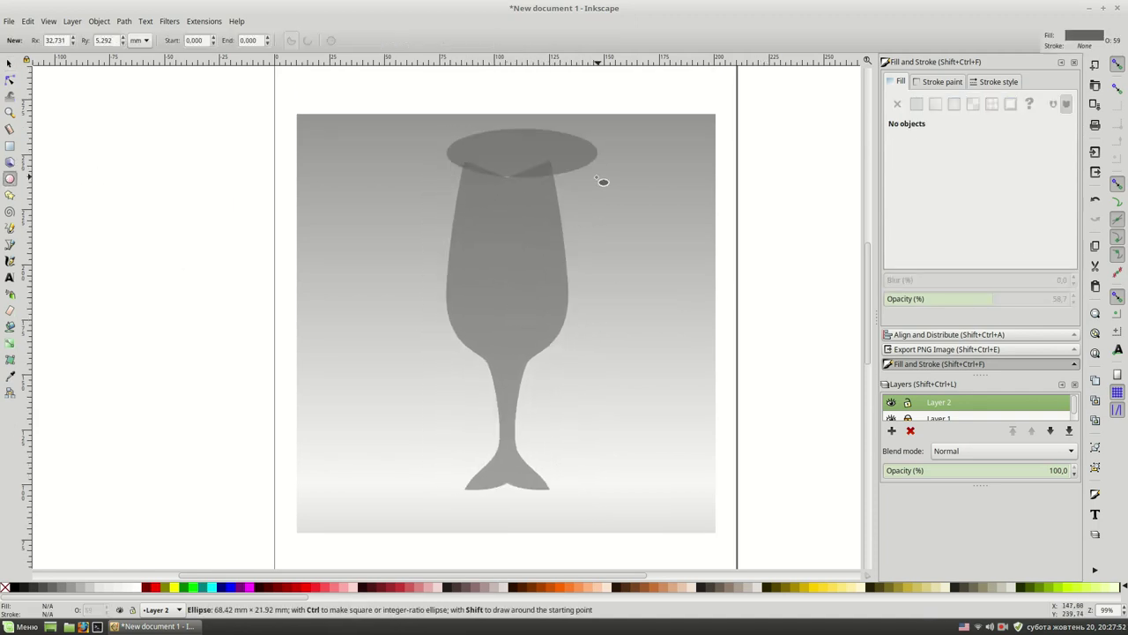
{"action": "key", "text": "s"}
{"action": "left_click_drag", "start_coordinate": [517, 156], "coordinate": [510, 158]}
{"action": "mouse_move", "coordinate": [601, 164]}
{"action": "left_mouse_down"}
{"action": "mouse_move", "coordinate": [558, 169]}
{"action": "mouse_move", "coordinate": [574, 157]}
{"action": "mouse_move", "coordinate": [572, 170]}
{"action": "left_mouse_up"}
Inspect the glass body's nodes, then deselect and zoom out to the whole glass.
{"action": "scroll", "coordinate": [529, 136], "scroll_direction": "up", "scroll_amount": 2}
{"action": "left_click", "coordinate": [589, 340]}
{"action": "key", "text": "n"}
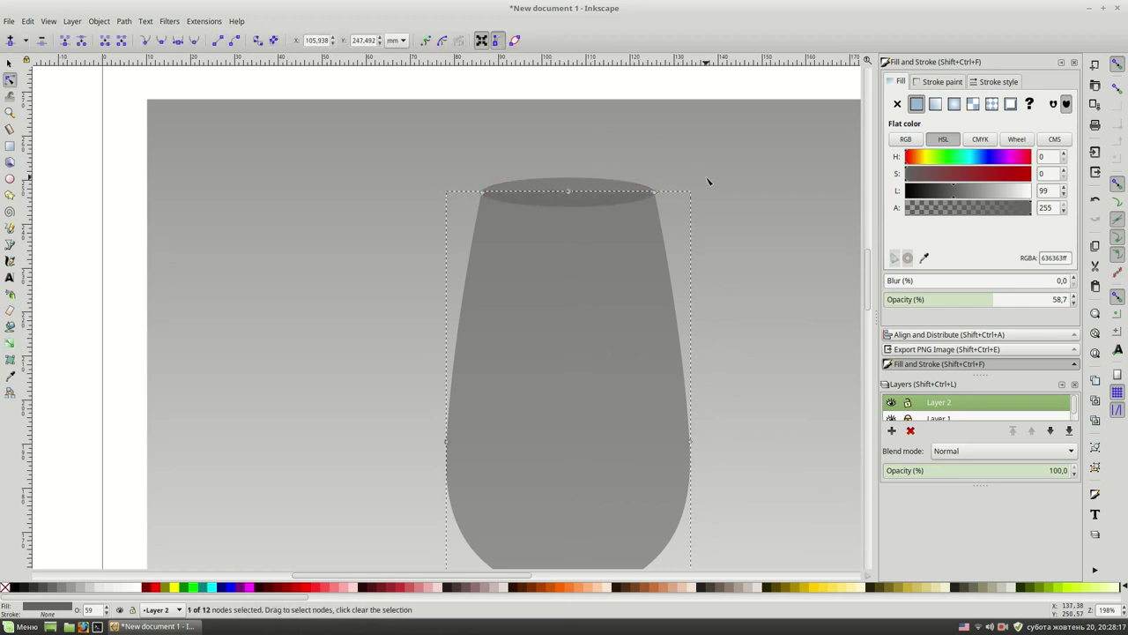
{"action": "scroll", "coordinate": [758, 220], "scroll_direction": "down", "scroll_amount": 1}
{"action": "key", "text": "s"}
{"action": "key", "text": "Escape"}
{"action": "key", "text": "minus"}
{"action": "key", "text": "minus"}
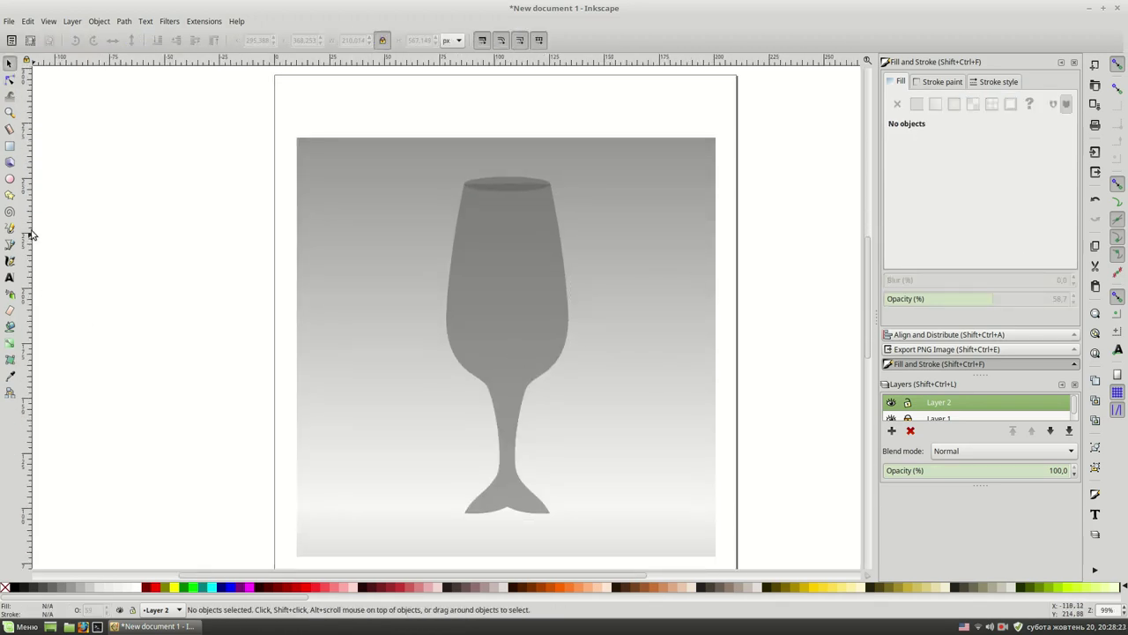
{"action": "key", "text": "e"}
Draw a base ellipse under the foot, narrow it, and centre it under the glass.
{"action": "left_click_drag", "start_coordinate": [437, 474], "coordinate": [594, 507]}
{"action": "key", "text": "s"}
{"action": "left_click_drag", "start_coordinate": [513, 487], "coordinate": [533, 512]}
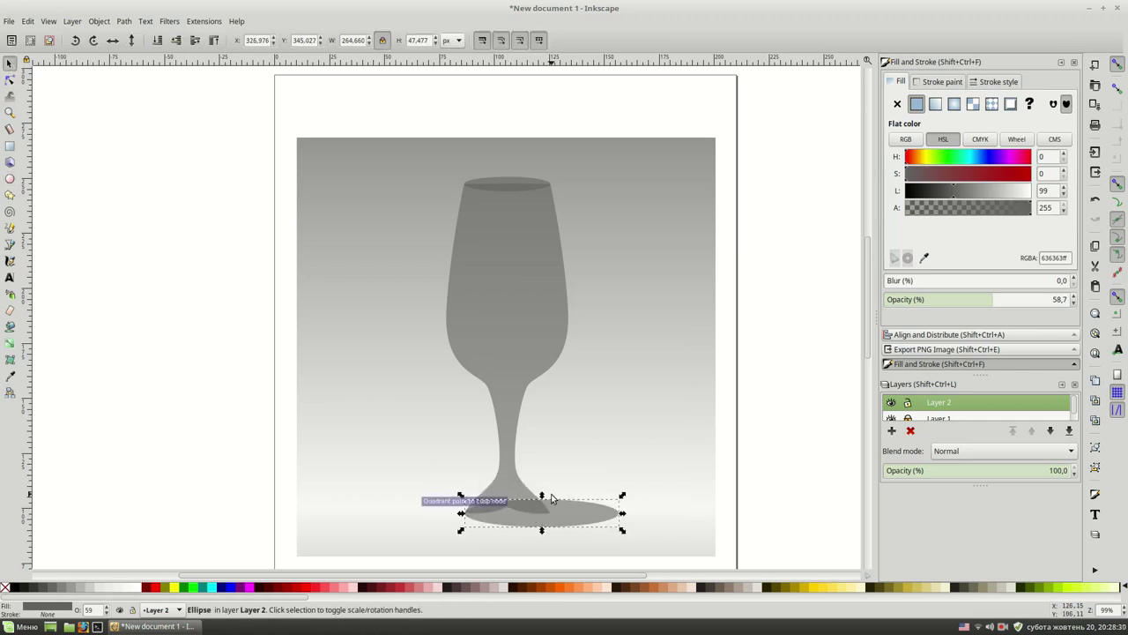
{"action": "key", "text": "plus"}
{"action": "key", "text": "plus"}
{"action": "mouse_move", "coordinate": [804, 404]}
{"action": "left_mouse_down"}
{"action": "mouse_move", "coordinate": [660, 410]}
{"action": "mouse_move", "coordinate": [701, 409]}
{"action": "left_mouse_up"}
{"action": "left_click", "coordinate": [608, 356], "text": "shift"}
{"action": "left_click", "coordinate": [949, 334]}
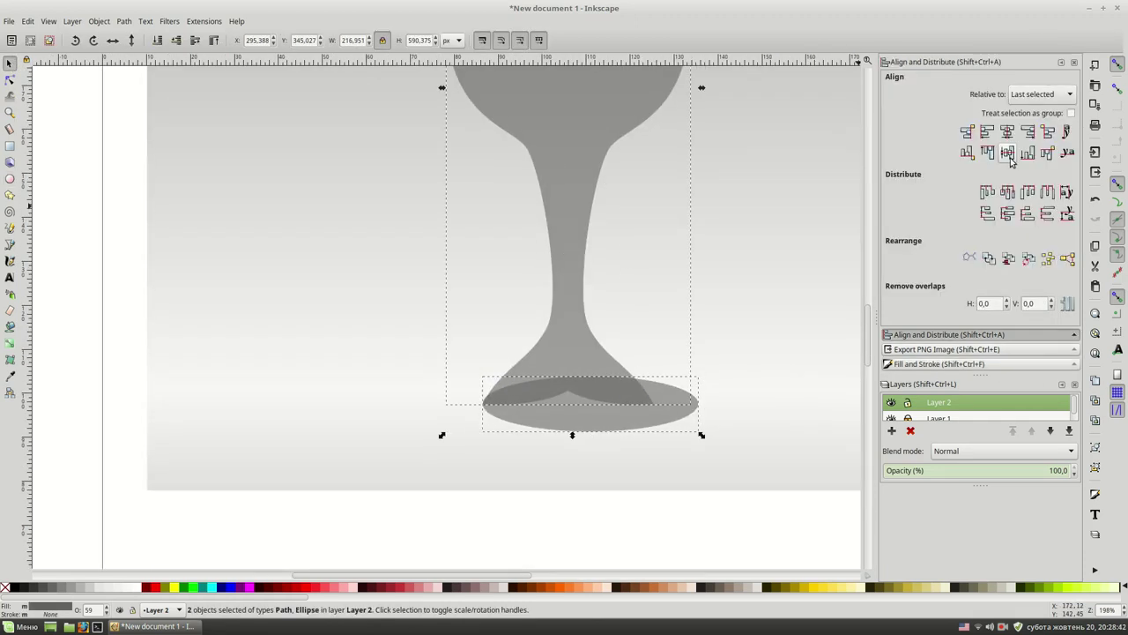
{"action": "left_click", "coordinate": [1010, 159]}
{"action": "left_click", "coordinate": [705, 524]}
{"action": "key", "text": "minus"}
{"action": "key", "text": "minus"}
{"action": "key", "text": "minus"}
Adjust the glass foot nodes, make the base ellipse slightly taller, and select the whole glass.
{"action": "key", "text": "plus"}
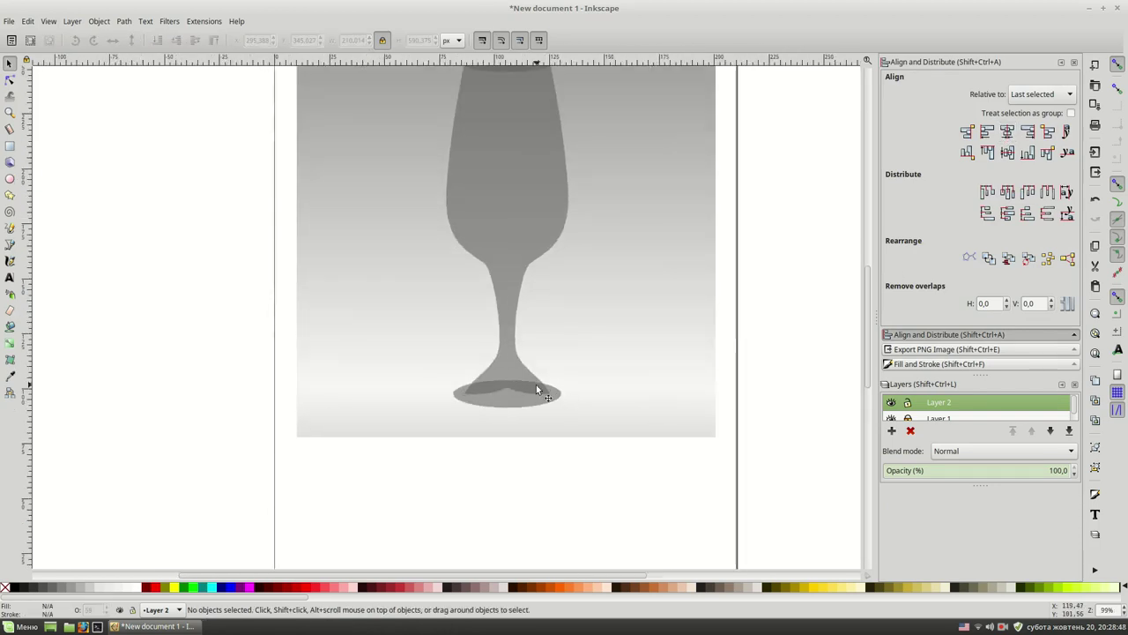
{"action": "double_click", "coordinate": [541, 393]}
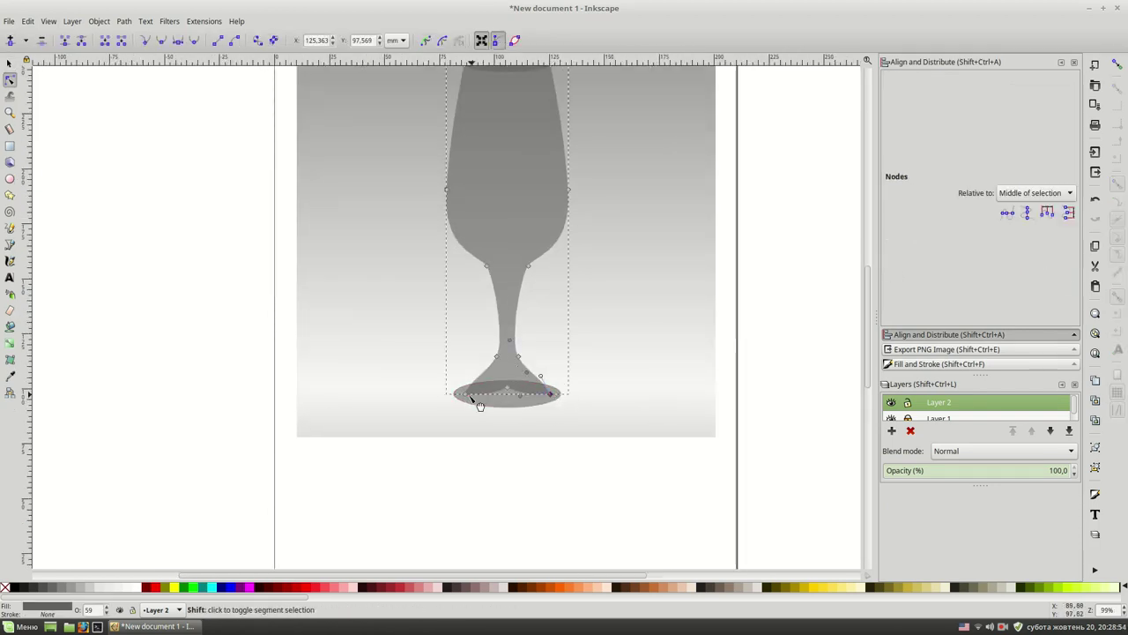
{"action": "left_click", "coordinate": [536, 394]}
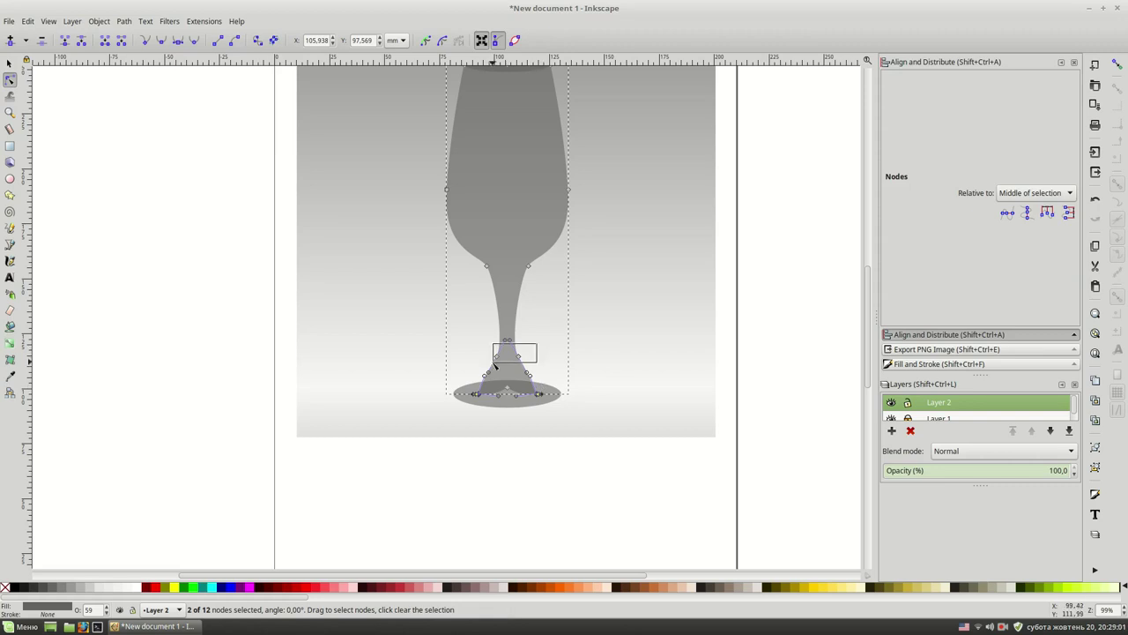
{"action": "left_click_drag", "start_coordinate": [495, 364], "coordinate": [496, 363]}
{"action": "key", "text": "s"}
{"action": "scroll", "coordinate": [752, 330], "scroll_direction": "up", "scroll_amount": 2}
{"action": "left_click", "coordinate": [514, 449]}
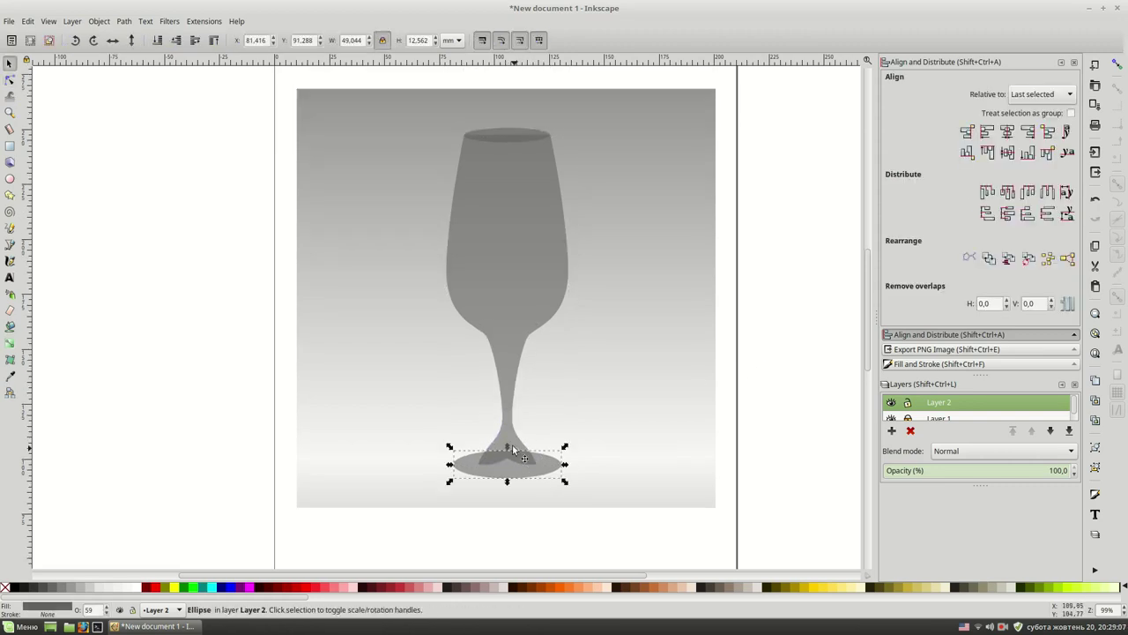
{"action": "left_click_drag", "start_coordinate": [507, 481], "coordinate": [507, 484]}
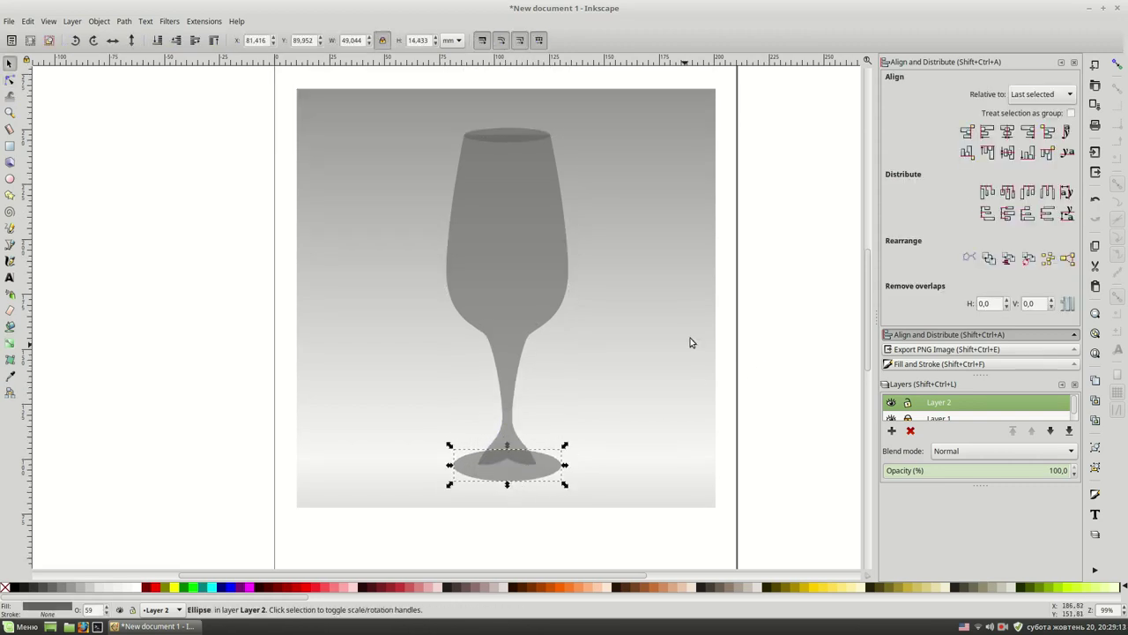
{"action": "left_click", "coordinate": [758, 337]}
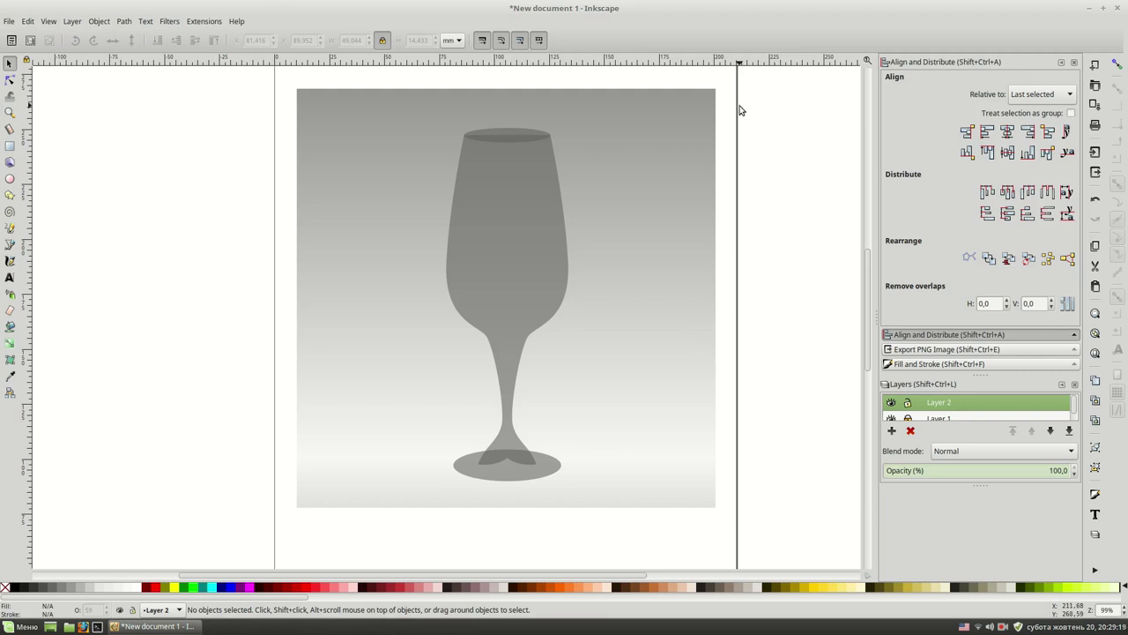
{"action": "left_click_drag", "start_coordinate": [737, 100], "coordinate": [385, 496]}
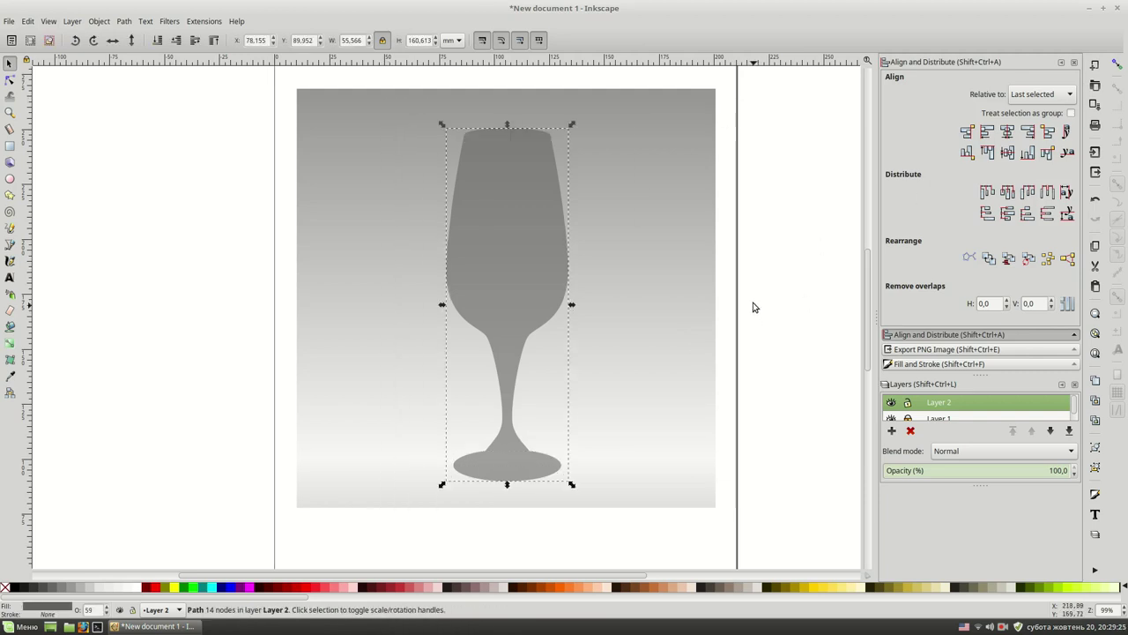
Lower the wine glass's opacity to make it more transparent.
{"action": "left_click", "coordinate": [940, 364]}
{"action": "left_click", "coordinate": [944, 300]}
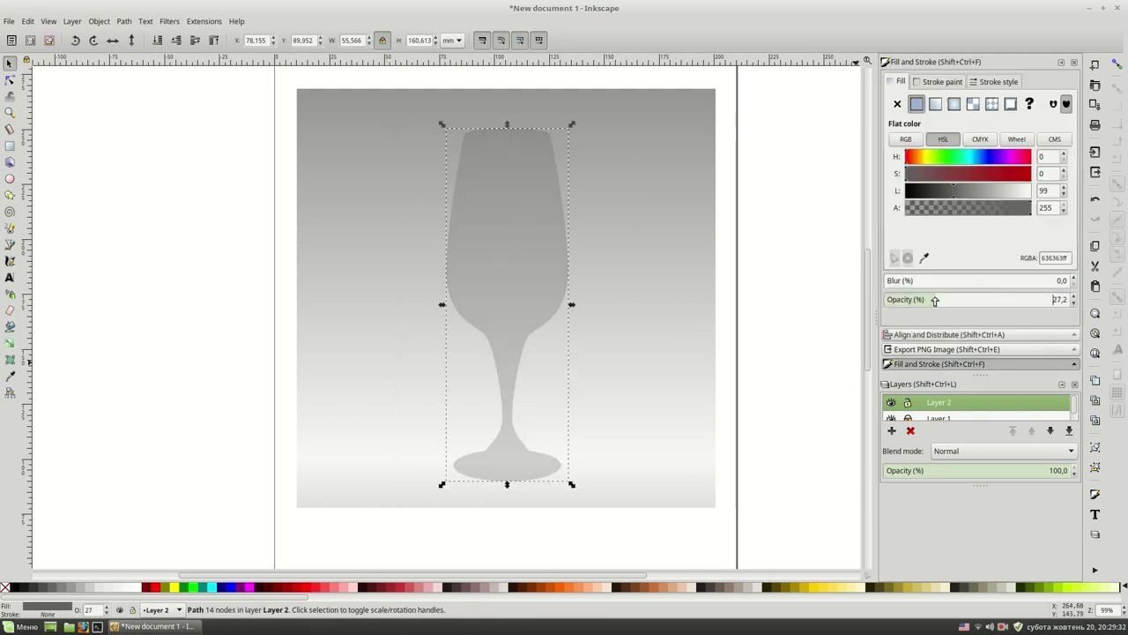
{"action": "left_click", "coordinate": [735, 365]}
{"action": "left_click", "coordinate": [542, 288]}
Duplicate the glass, shrink the copy, and pull its top down to the liquid line.
{"action": "key", "text": "ctrl+d"}
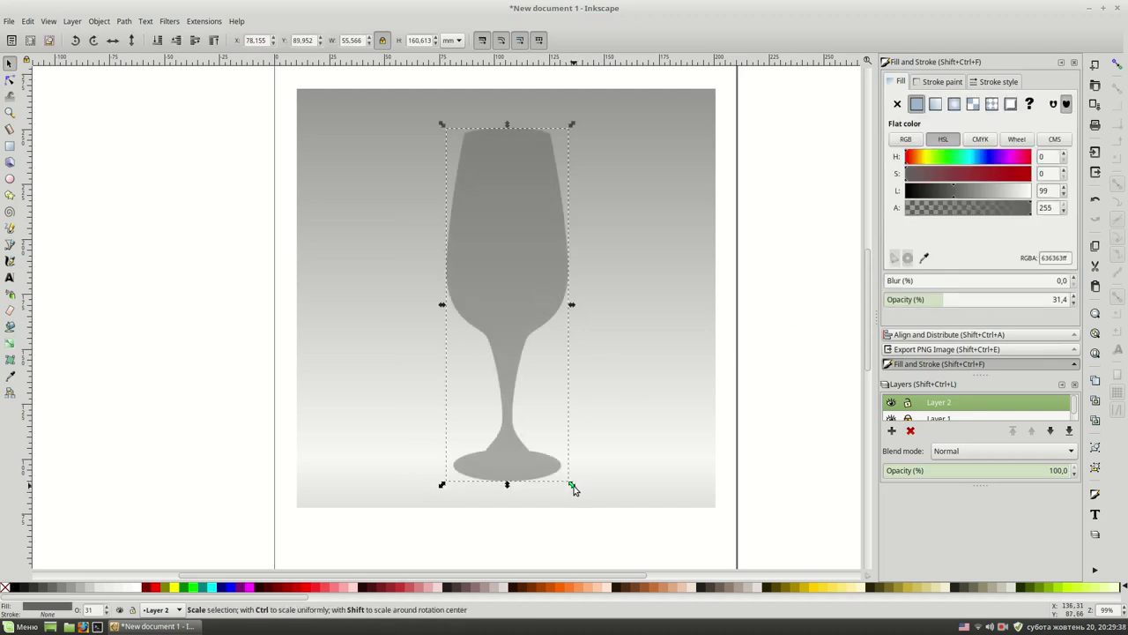
{"action": "left_click_drag", "start_coordinate": [571, 484], "coordinate": [562, 459]}
{"action": "left_click_drag", "start_coordinate": [508, 150], "coordinate": [508, 156]}
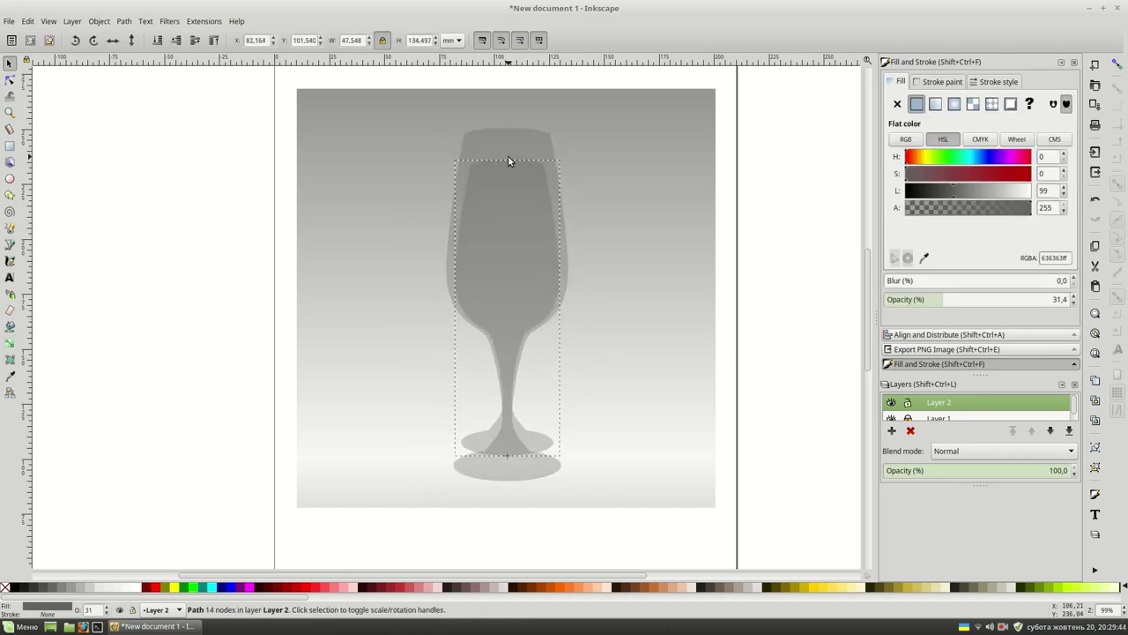
{"action": "key", "text": "n"}
{"action": "left_click_drag", "start_coordinate": [576, 143], "coordinate": [436, 210]}
{"action": "left_click_drag", "start_coordinate": [507, 157], "coordinate": [507, 208]}
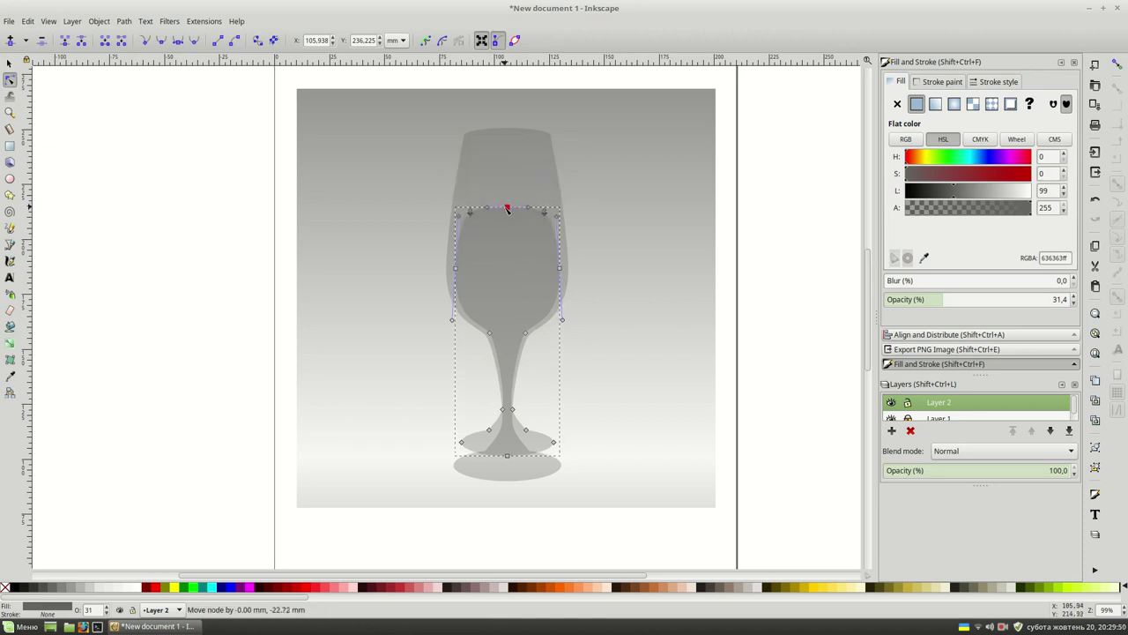
Delete the copy's stem and foot nodes and shorten its bottom curve handles.
{"action": "left_click_drag", "start_coordinate": [571, 370], "coordinate": [440, 466]}
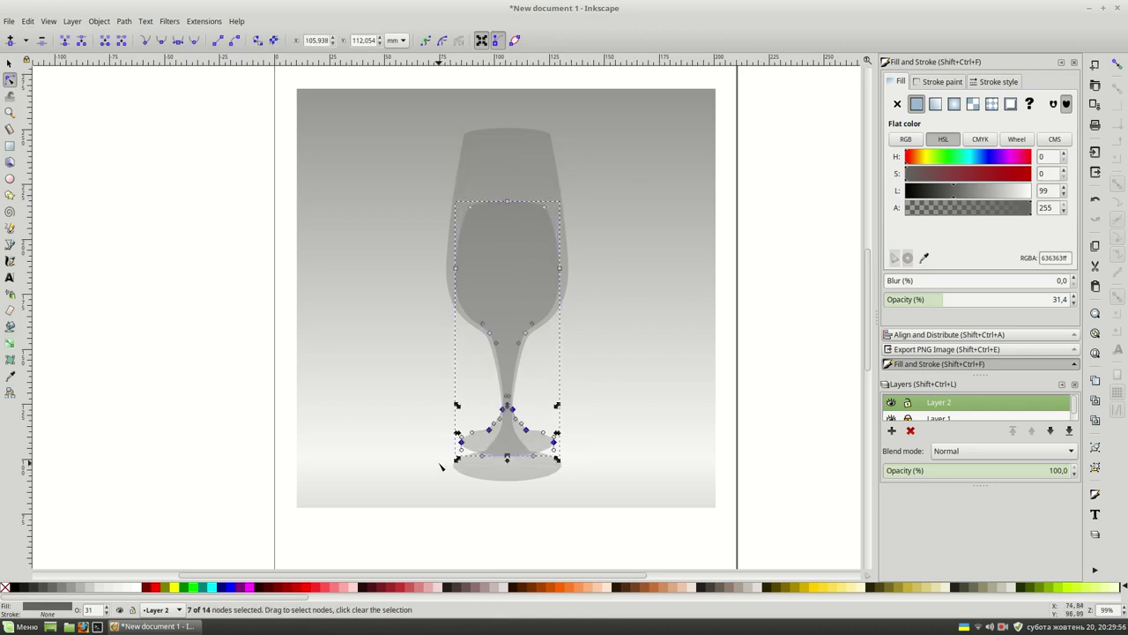
{"action": "key", "text": "Delete"}
{"action": "left_click_drag", "start_coordinate": [543, 523], "coordinate": [515, 345]}
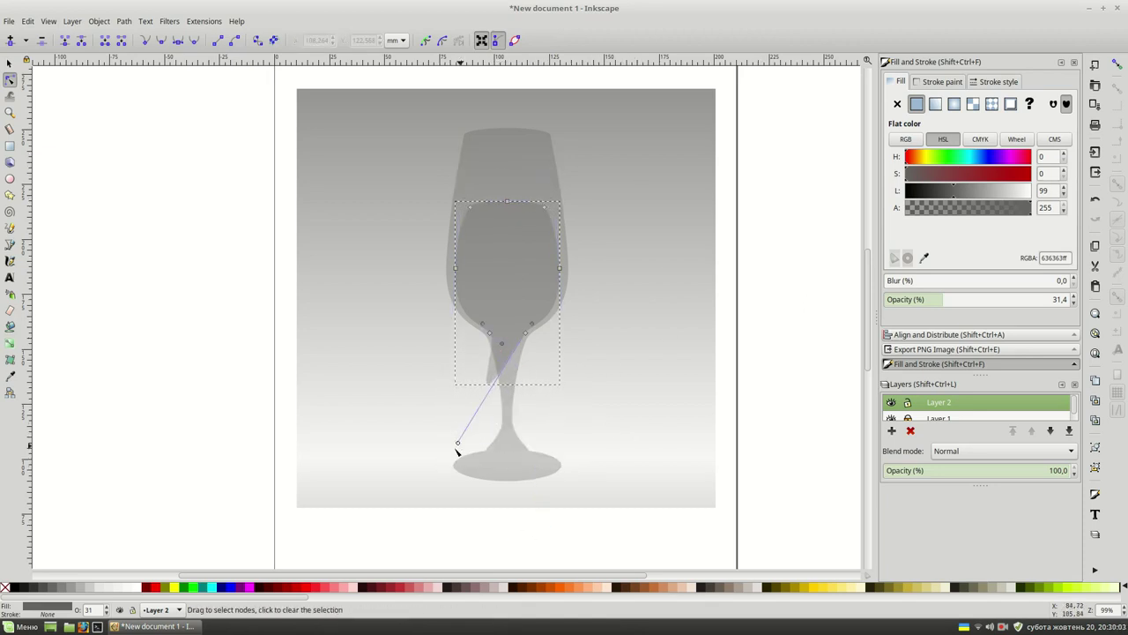
{"action": "left_click_drag", "start_coordinate": [458, 442], "coordinate": [511, 344]}
{"action": "key", "text": "s"}
{"action": "left_click", "coordinate": [758, 342]}
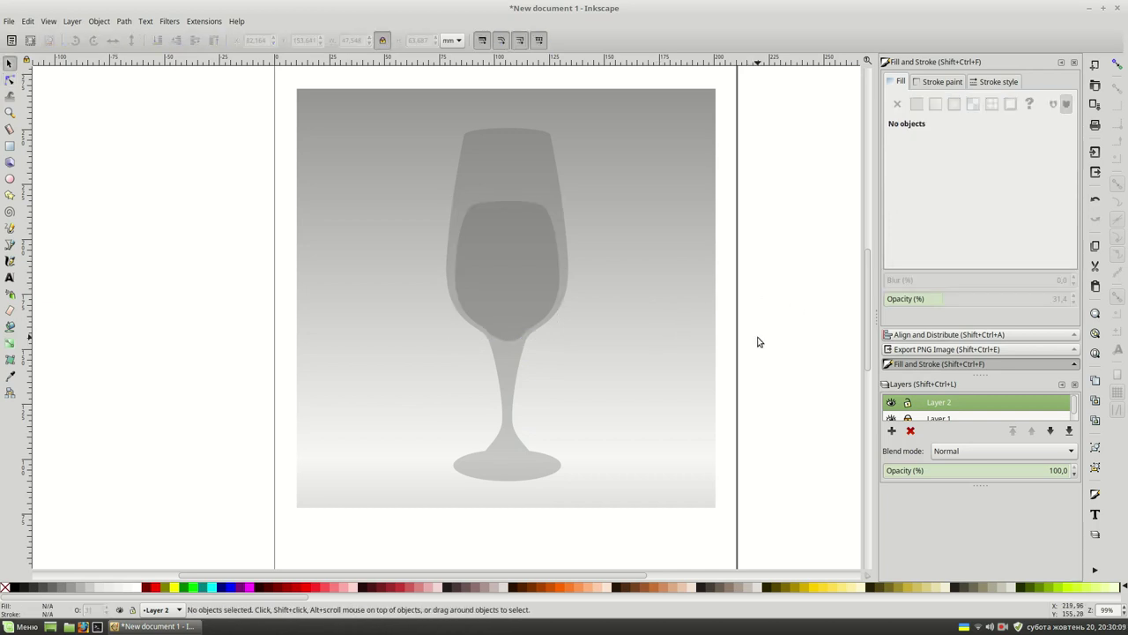
Widen the liquid shape's top corners and middle outward to fill the bowl.
{"action": "key", "text": "plus"}
{"action": "key", "text": "plus"}
{"action": "scroll", "coordinate": [735, 360], "scroll_direction": "up", "scroll_amount": 3}
{"action": "key", "text": "n"}
{"action": "left_click", "coordinate": [526, 253]}
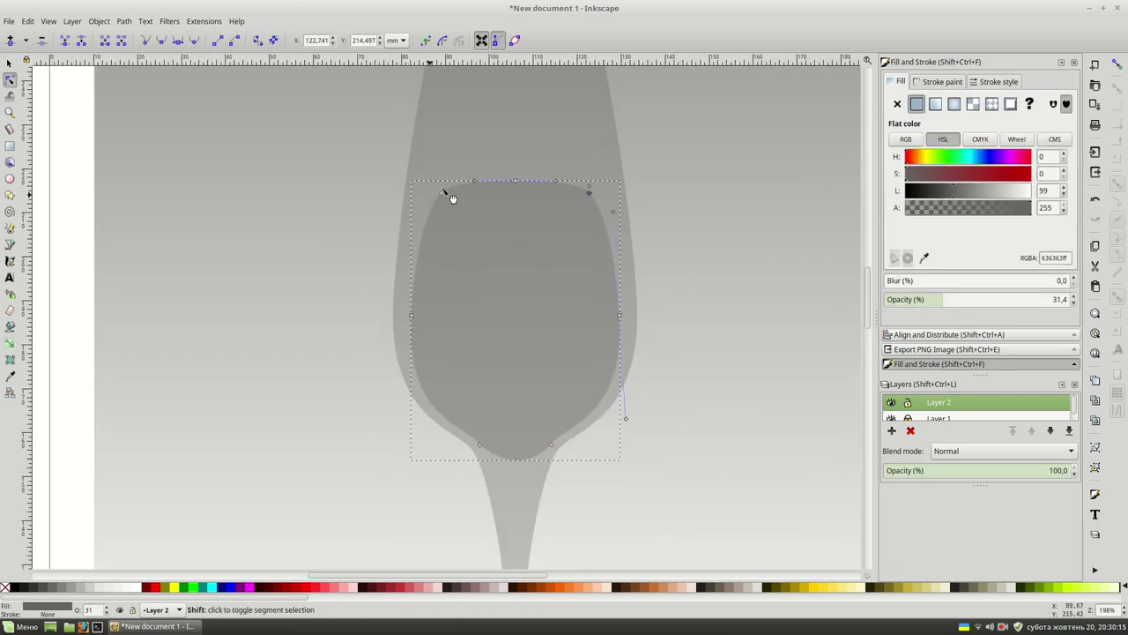
{"action": "left_click", "coordinate": [444, 191], "text": "shift"}
{"action": "key", "text": "greater"}
{"action": "key", "text": "greater"}
{"action": "key", "text": "greater"}
{"action": "left_click_drag", "start_coordinate": [659, 306], "coordinate": [363, 370]}
{"action": "key", "text": "greater"}
{"action": "key", "text": "greater"}
{"action": "key", "text": "greater"}
{"action": "key", "text": "s"}
{"action": "left_click", "coordinate": [769, 258]}
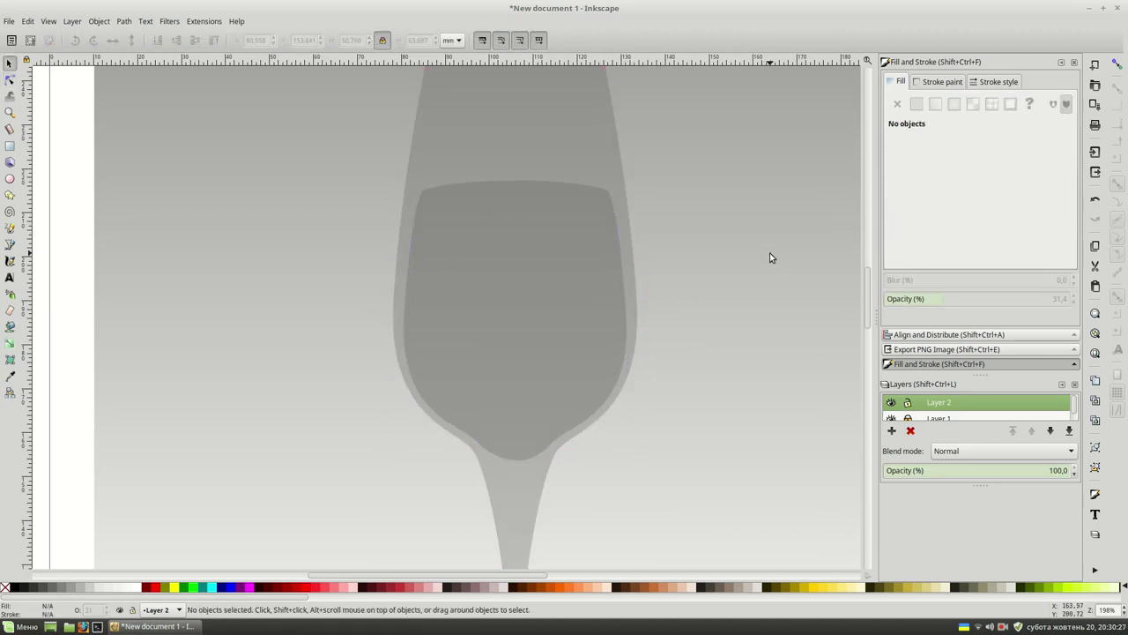
{"action": "key", "text": "minus"}
{"action": "key", "text": "minus"}
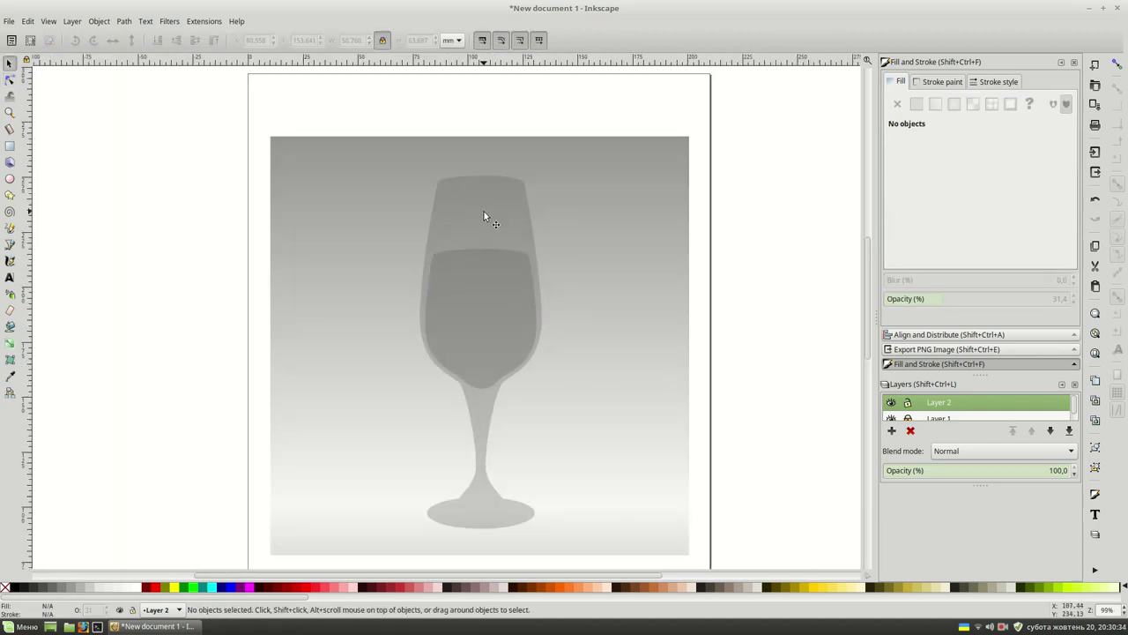
Set the glass opacity to 13.8 and tint the liquid golden with higher saturation.
{"action": "left_click", "coordinate": [503, 214]}
{"action": "left_click", "coordinate": [909, 302]}
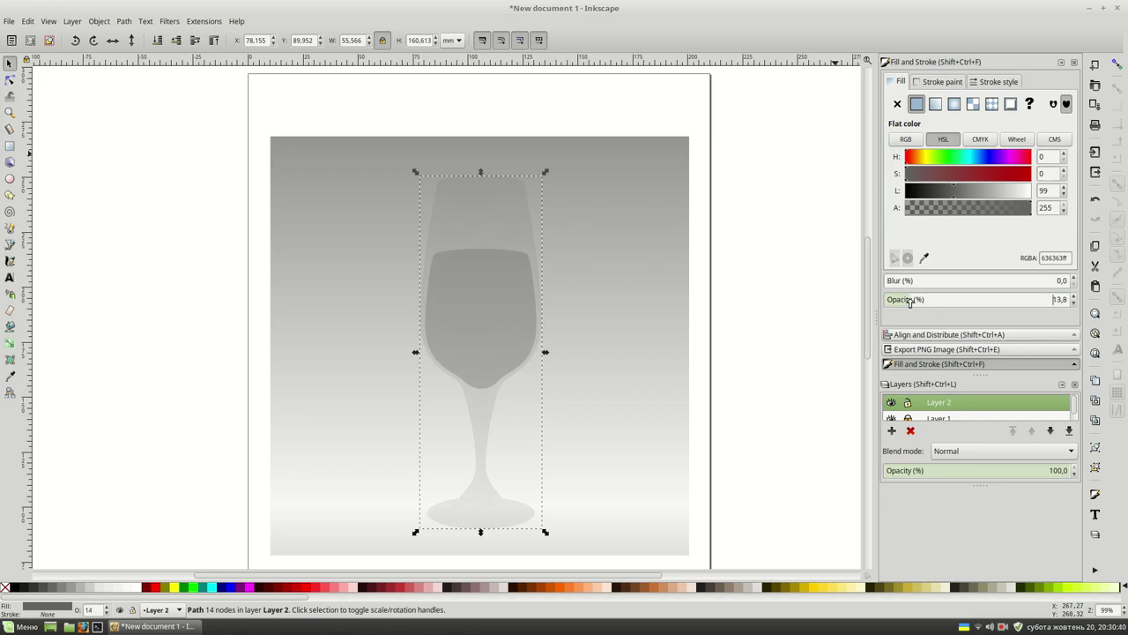
{"action": "left_click", "coordinate": [533, 303]}
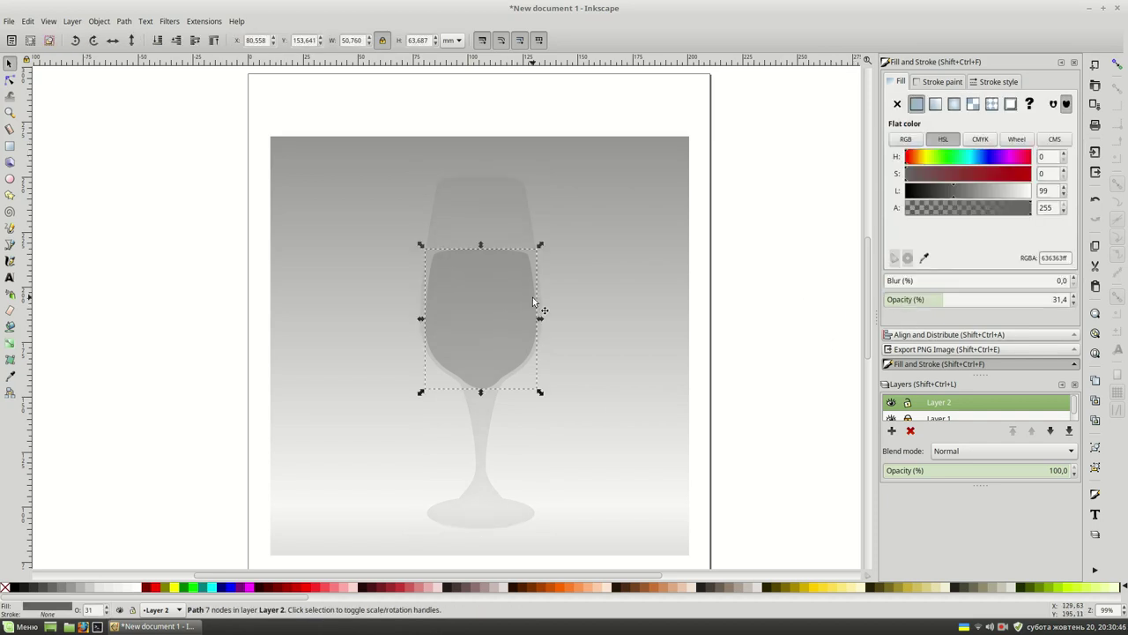
{"action": "left_click", "coordinate": [920, 157]}
{"action": "left_click_drag", "start_coordinate": [942, 175], "coordinate": [992, 173]}
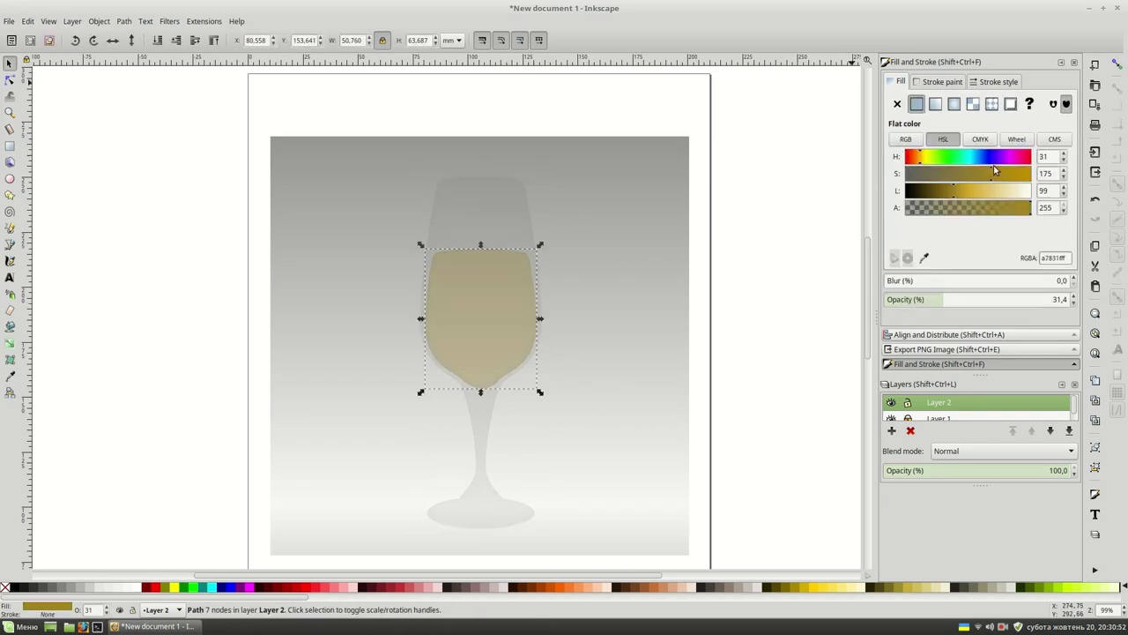
Adjust the liquid's saturation and lightness and shift its hue toward orange, around 25.
{"action": "left_click", "coordinate": [974, 191]}
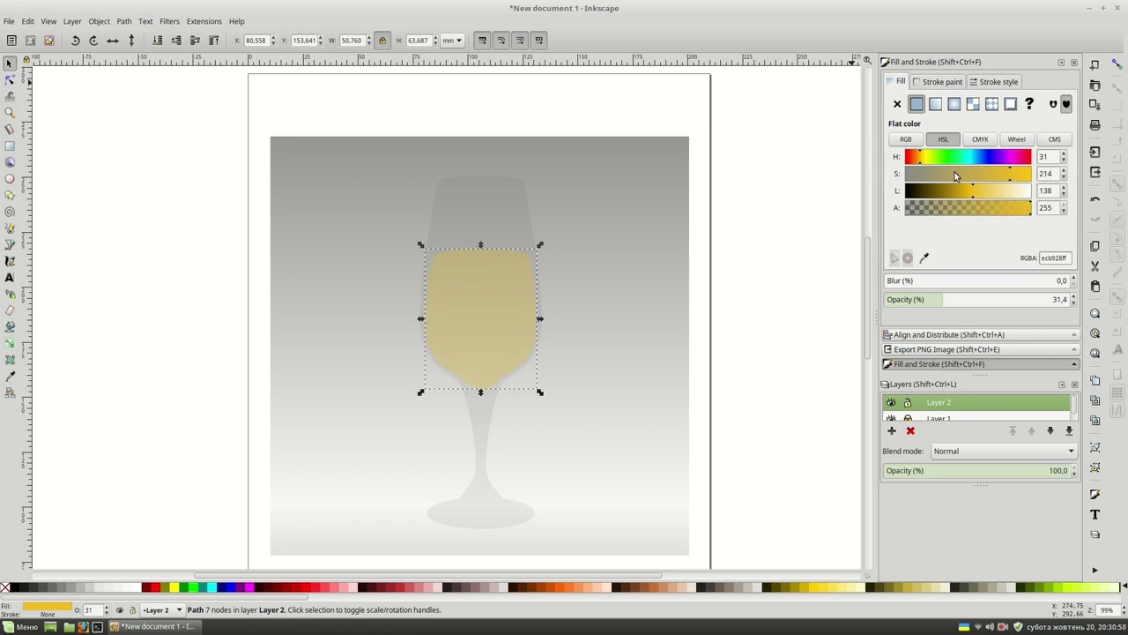
{"action": "left_click_drag", "start_coordinate": [921, 157], "coordinate": [917, 157]}
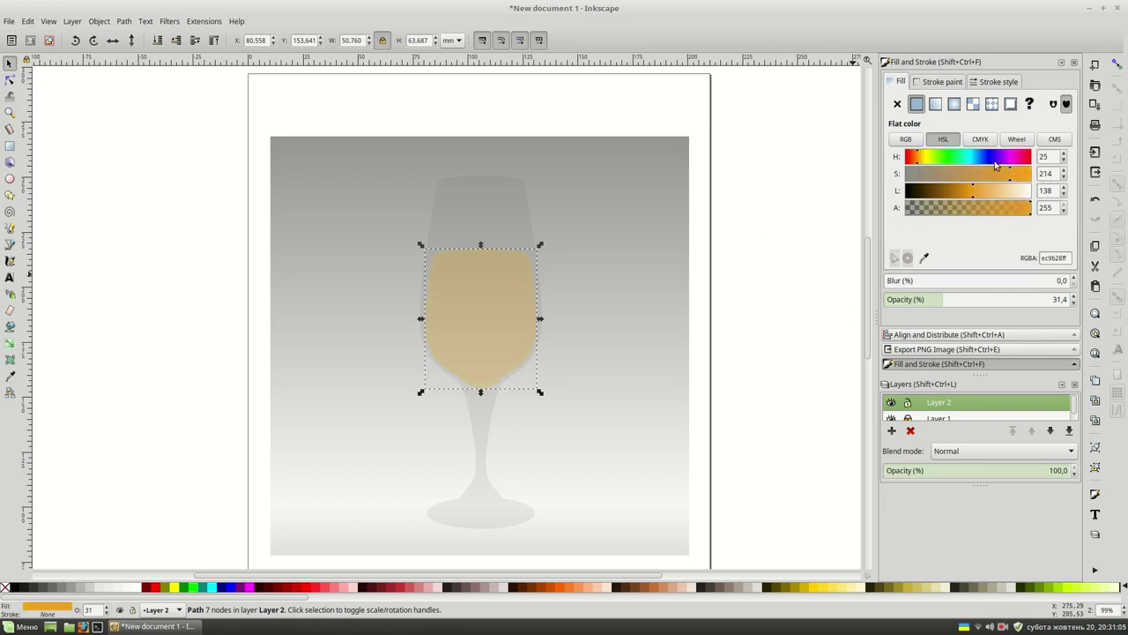
{"action": "left_click", "coordinate": [697, 262]}
{"action": "left_click", "coordinate": [482, 308]}
Give the liquid a radial gradient glowing low and wide, with a darker orange outer stop.
{"action": "left_click", "coordinate": [954, 104]}
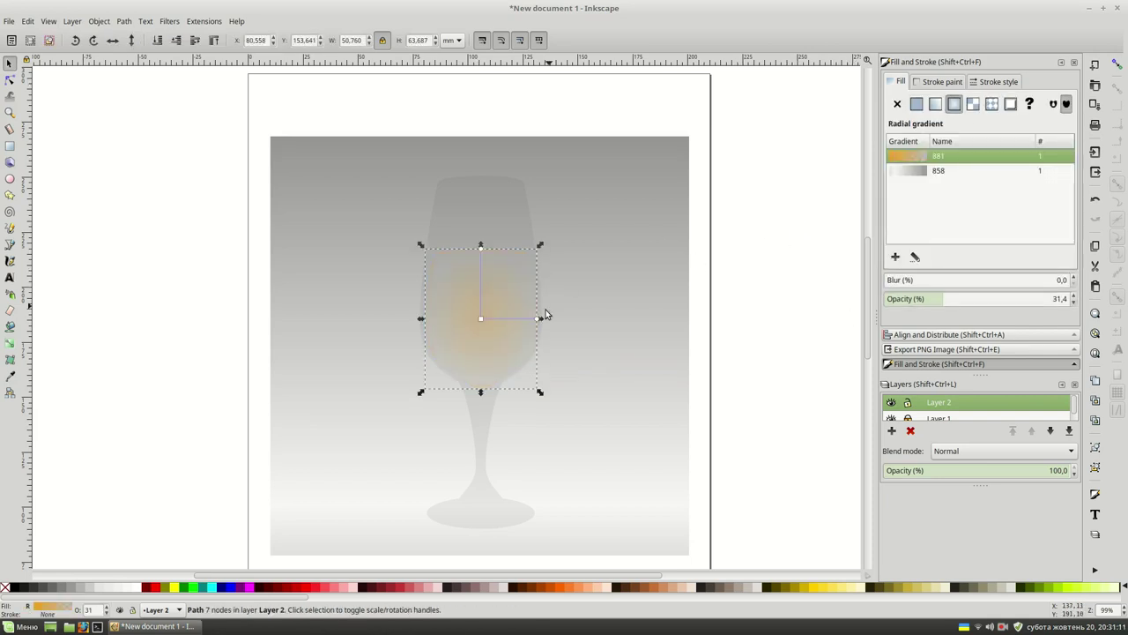
{"action": "left_click", "coordinate": [480, 318]}
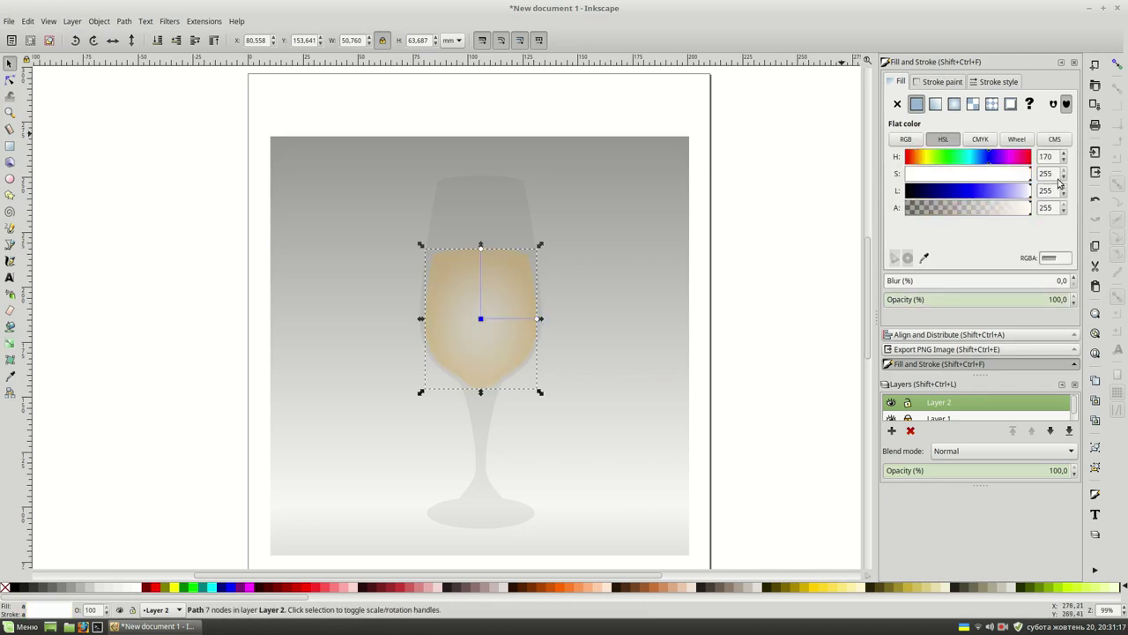
{"action": "left_click_drag", "start_coordinate": [483, 319], "coordinate": [480, 352]}
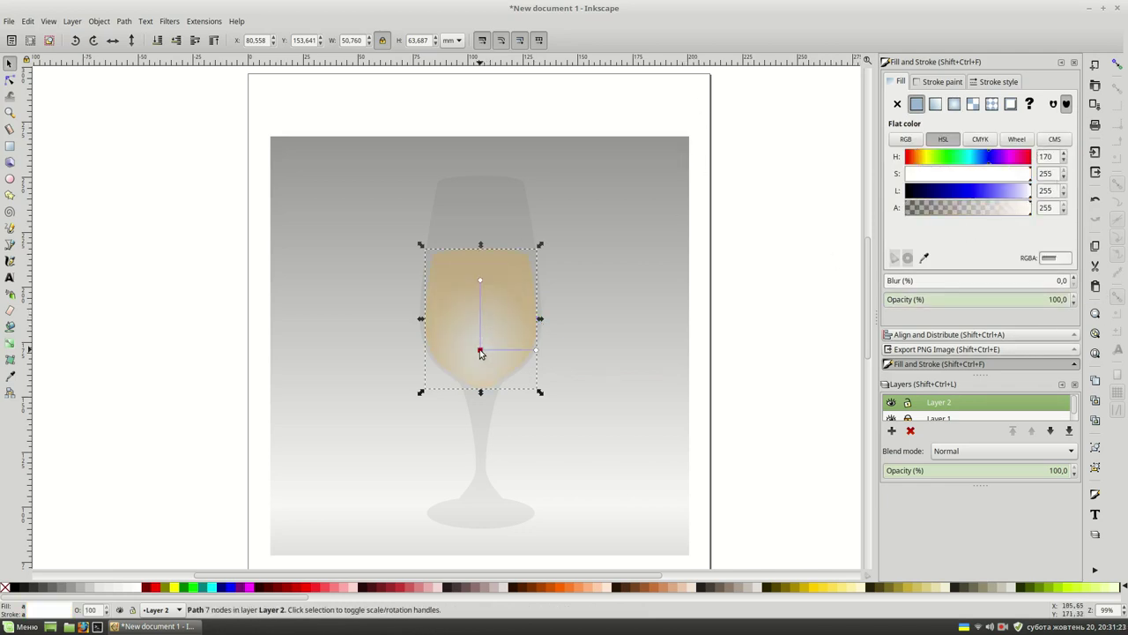
{"action": "left_click_drag", "start_coordinate": [481, 277], "coordinate": [482, 267]}
{"action": "left_click", "coordinate": [481, 246]}
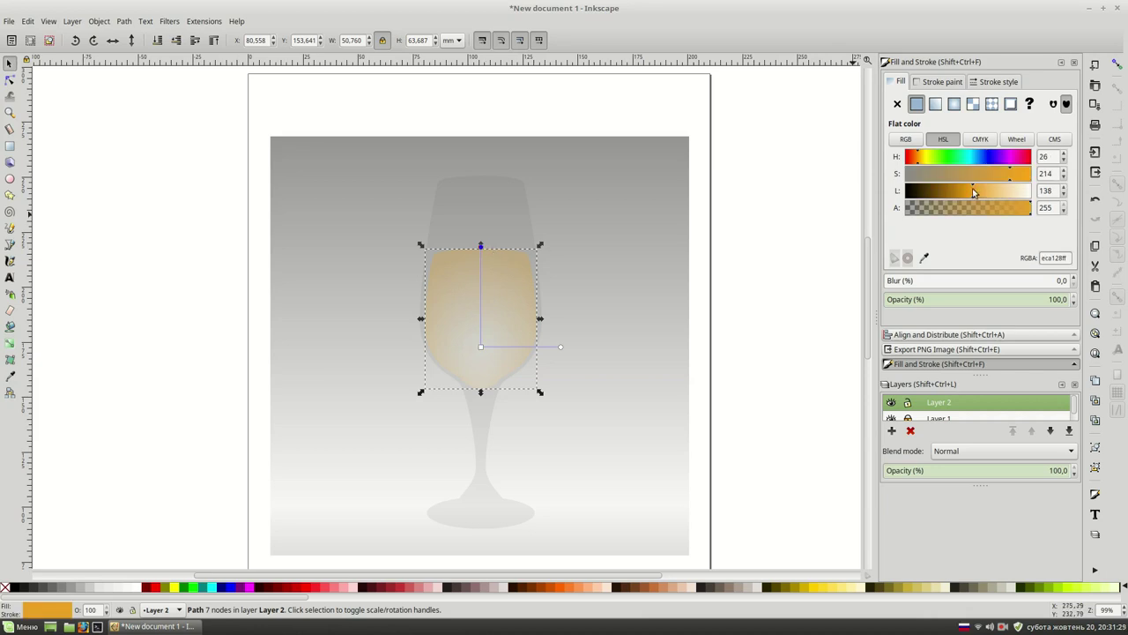
{"action": "left_click", "coordinate": [964, 190]}
{"action": "key", "text": "Escape"}
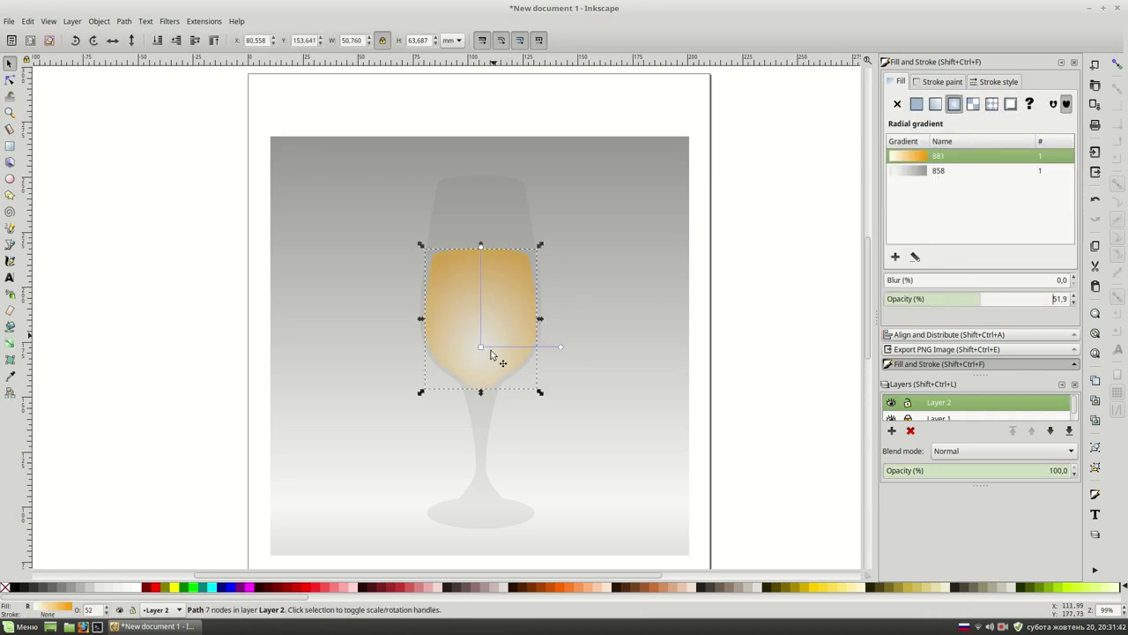
{"action": "key", "text": "Escape"}
{"action": "scroll", "coordinate": [787, 292], "scroll_direction": "down", "scroll_amount": 1}
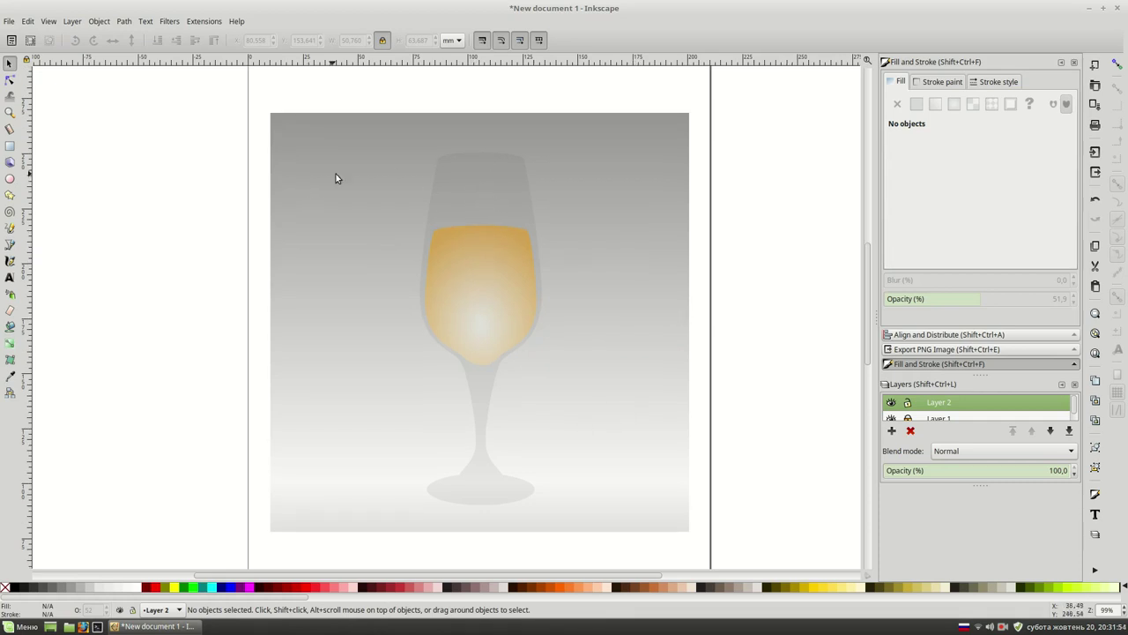
{"action": "scroll", "coordinate": [436, 182], "scroll_direction": "up", "scroll_amount": 1, "text": "ctrl"}
Draw a closed Bézier shading path down the glass's left edge from rim to foot.
{"action": "key", "text": "b"}
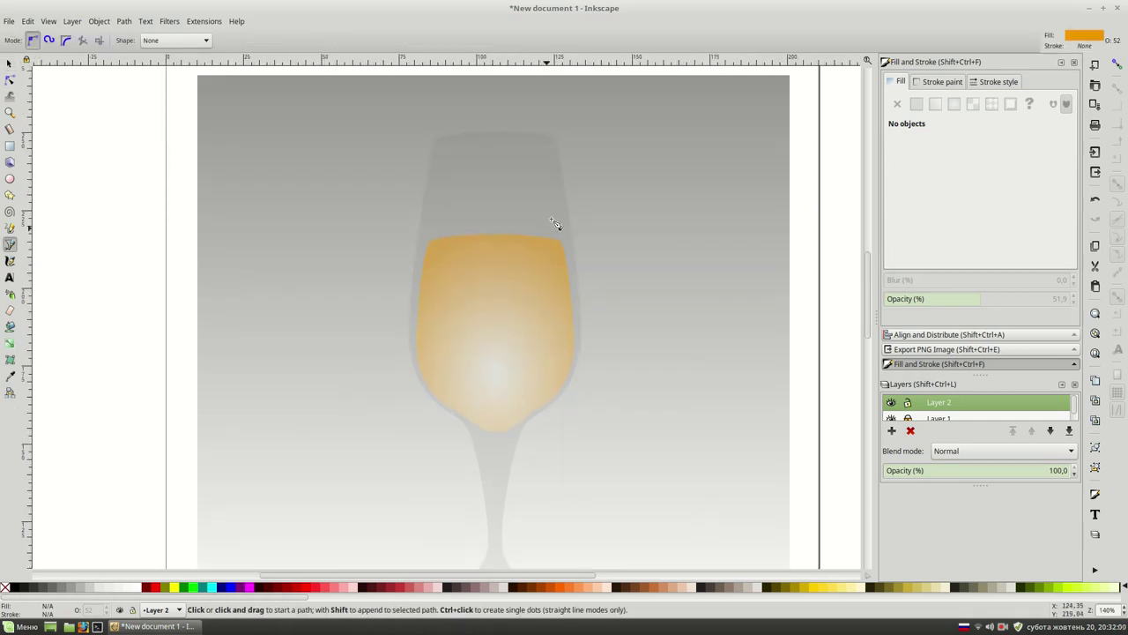
{"action": "left_click", "coordinate": [442, 143]}
{"action": "left_click_drag", "start_coordinate": [438, 251], "coordinate": [463, 265]}
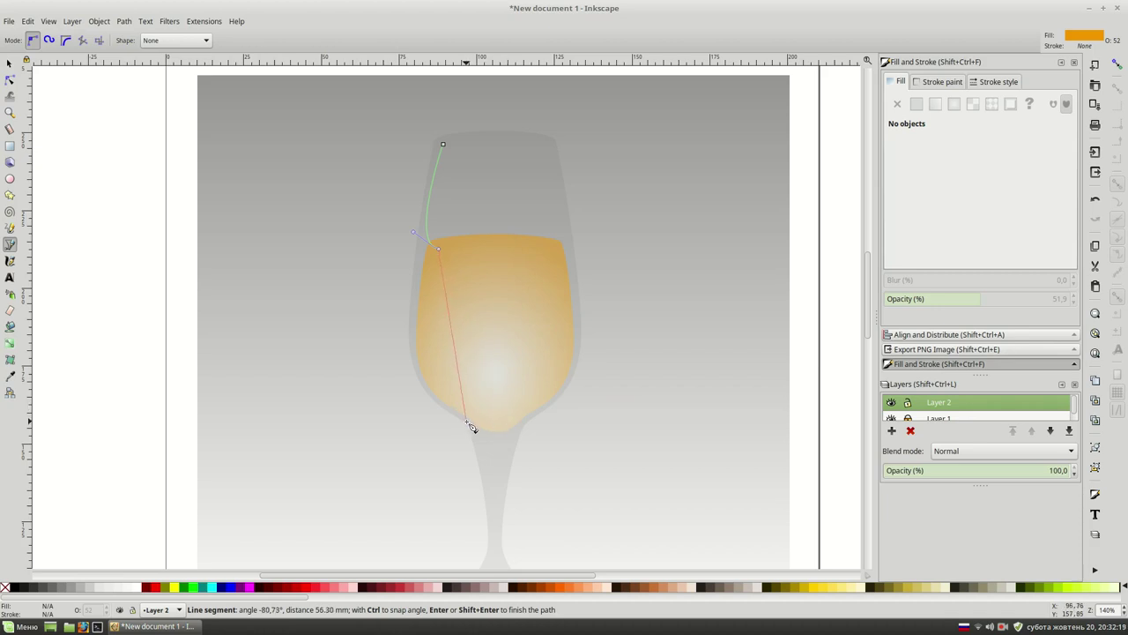
{"action": "left_click_drag", "start_coordinate": [471, 426], "coordinate": [561, 485]}
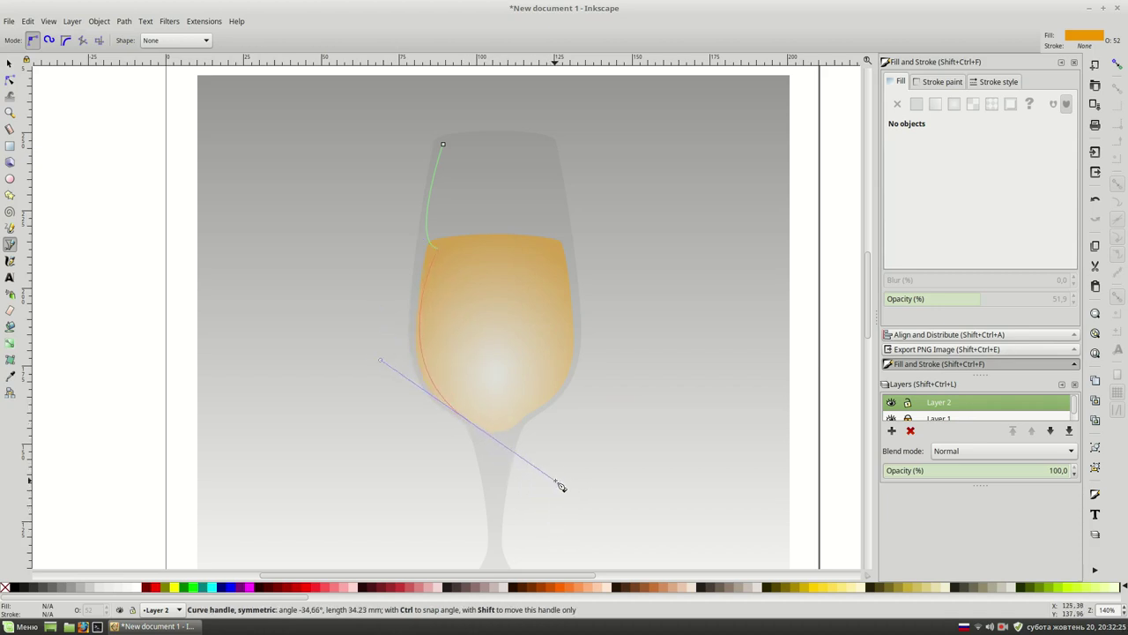
{"action": "scroll", "coordinate": [492, 435], "scroll_direction": "down", "scroll_amount": 3}
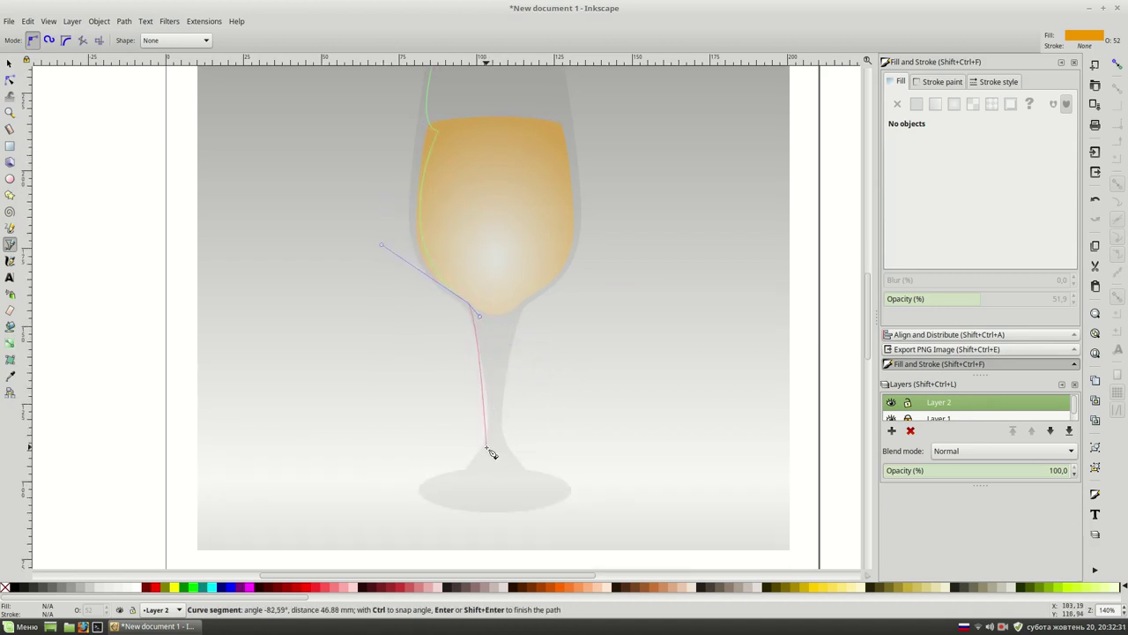
{"action": "left_click_drag", "start_coordinate": [490, 447], "coordinate": [474, 465]}
{"action": "mouse_move", "coordinate": [468, 473]}
{"action": "left_mouse_down"}
{"action": "mouse_move", "coordinate": [453, 472]}
{"action": "mouse_move", "coordinate": [357, 337]}
{"action": "left_mouse_up"}
{"action": "scroll", "coordinate": [326, 214], "scroll_direction": "up", "scroll_amount": 3}
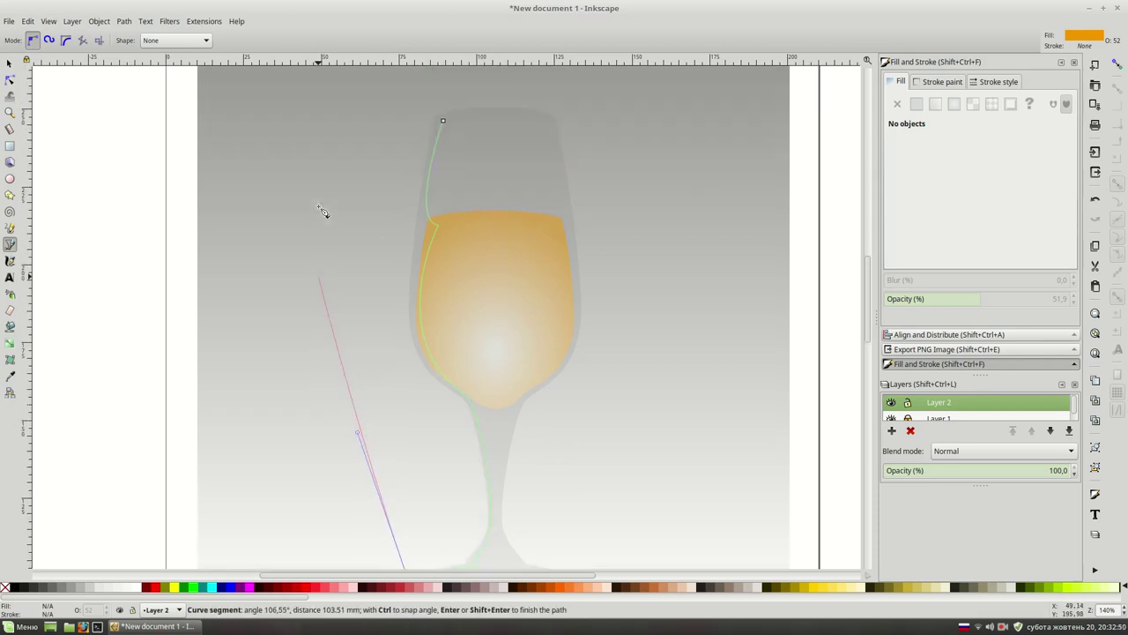
{"action": "left_click_drag", "start_coordinate": [419, 134], "coordinate": [476, 159]}
{"action": "key", "text": "Return"}
{"action": "key", "text": "s"}
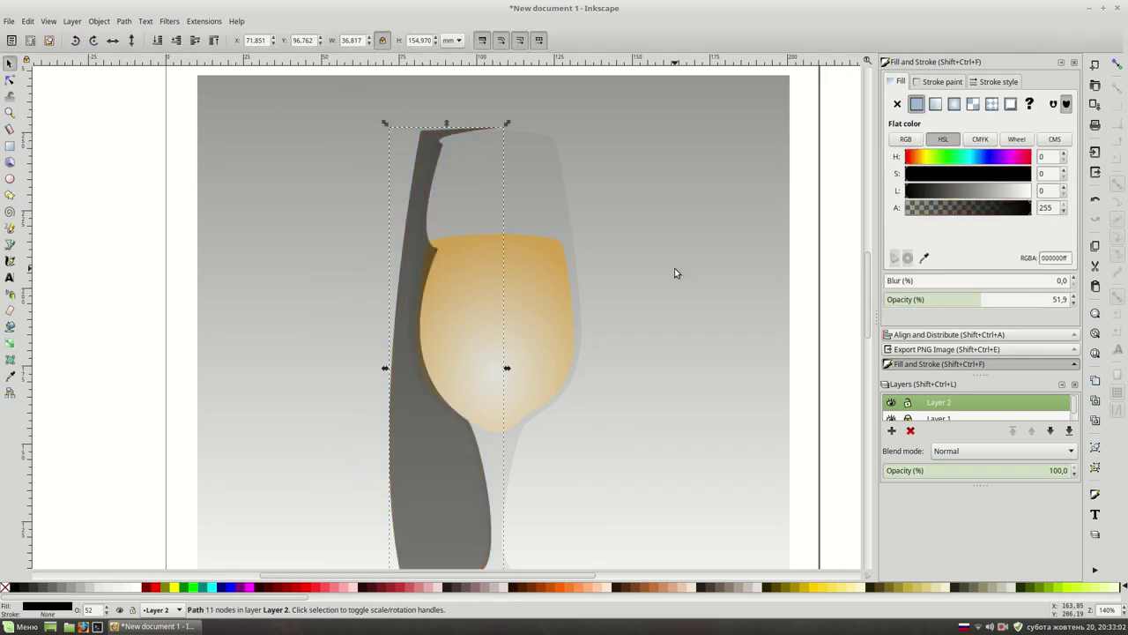
Trim the shape to a thin sliver and fill it with a linear gradient ending in opaque light grey.
{"action": "key", "text": "ctrl+z"}
{"action": "key", "text": "ctrl+z"}
{"action": "key", "text": "ctrl+z"}
{"action": "key", "text": "ctrl+z"}
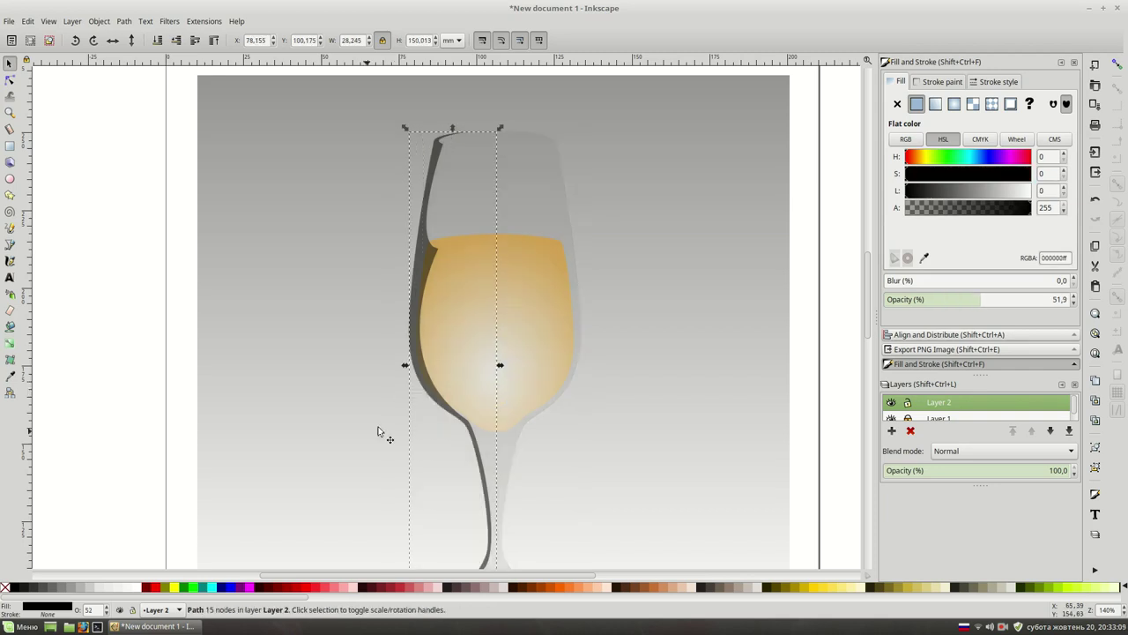
{"action": "key", "text": "minus"}
{"action": "scroll", "coordinate": [592, 330], "scroll_direction": "up", "scroll_amount": 1}
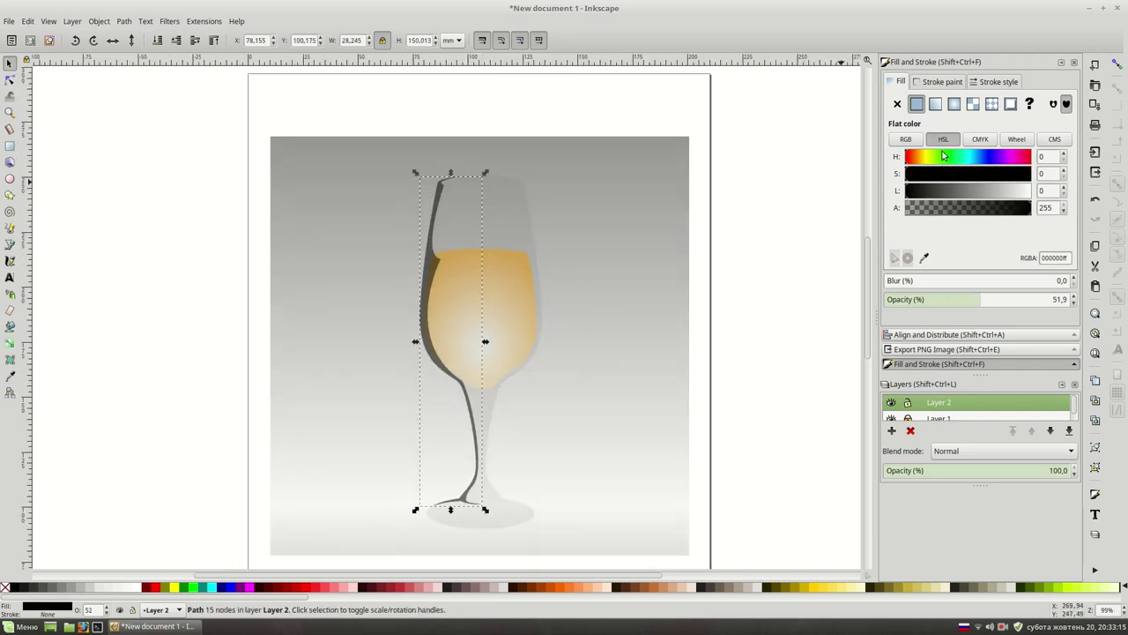
{"action": "left_click", "coordinate": [935, 104]}
{"action": "left_click", "coordinate": [484, 341]}
{"action": "left_click", "coordinate": [984, 190]}
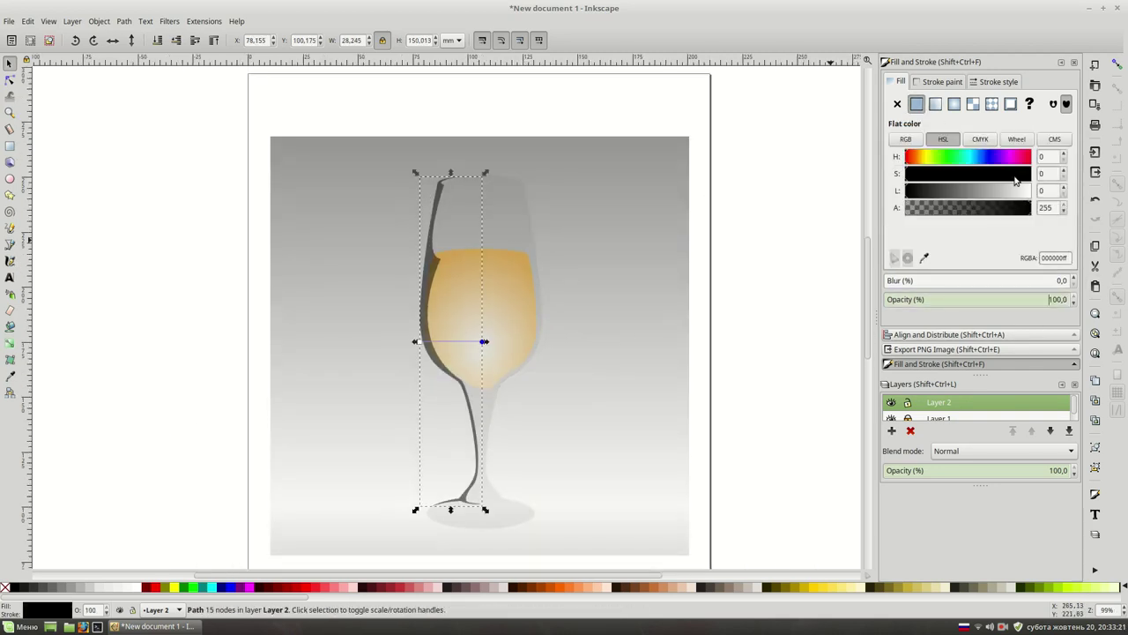
{"action": "left_click_drag", "start_coordinate": [484, 341], "coordinate": [479, 327]}
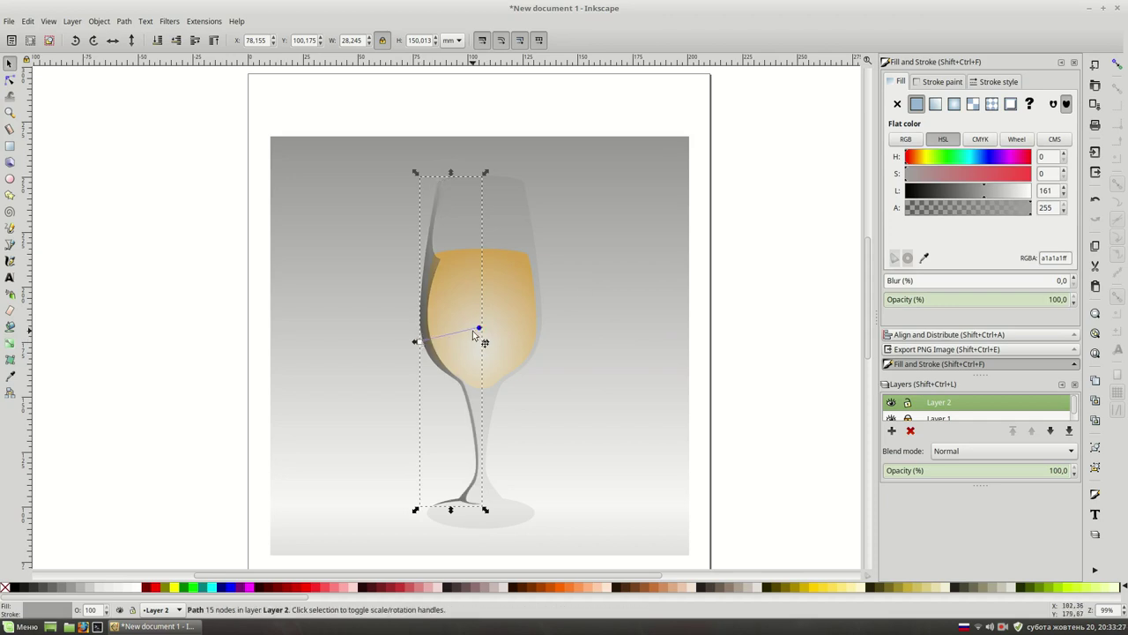
{"action": "left_click", "coordinate": [762, 374]}
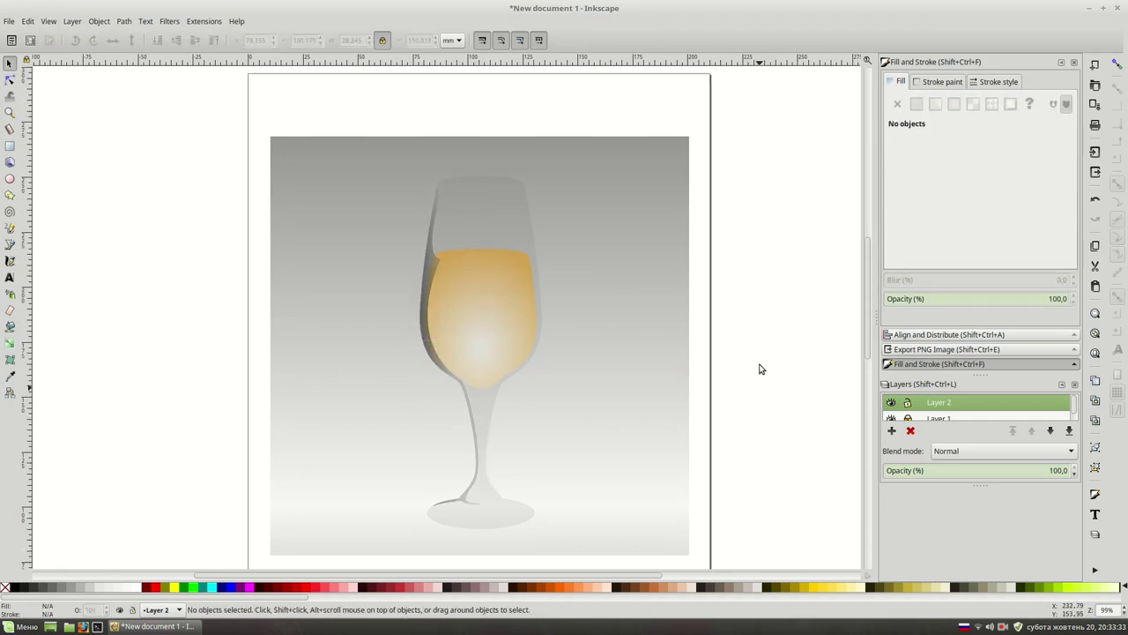
Draw a crescent path across the glass rim and lighten its fill to mid grey.
{"action": "key", "text": "b"}
{"action": "key", "text": "plus"}
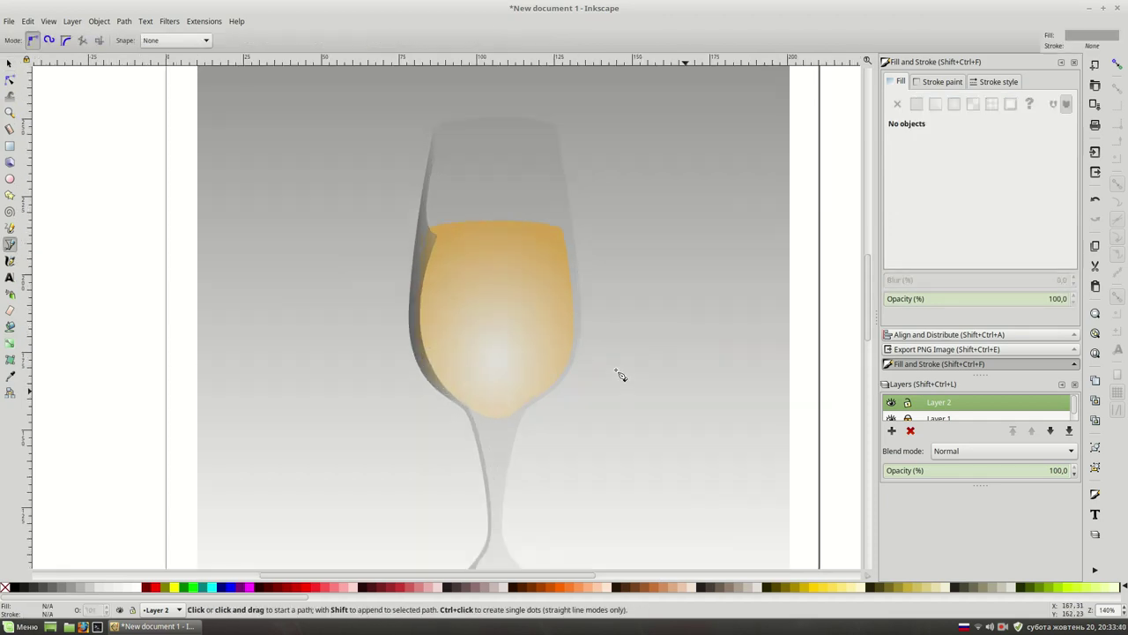
{"action": "scroll", "coordinate": [622, 267], "scroll_direction": "up", "scroll_amount": 1}
{"action": "left_click", "coordinate": [438, 153]}
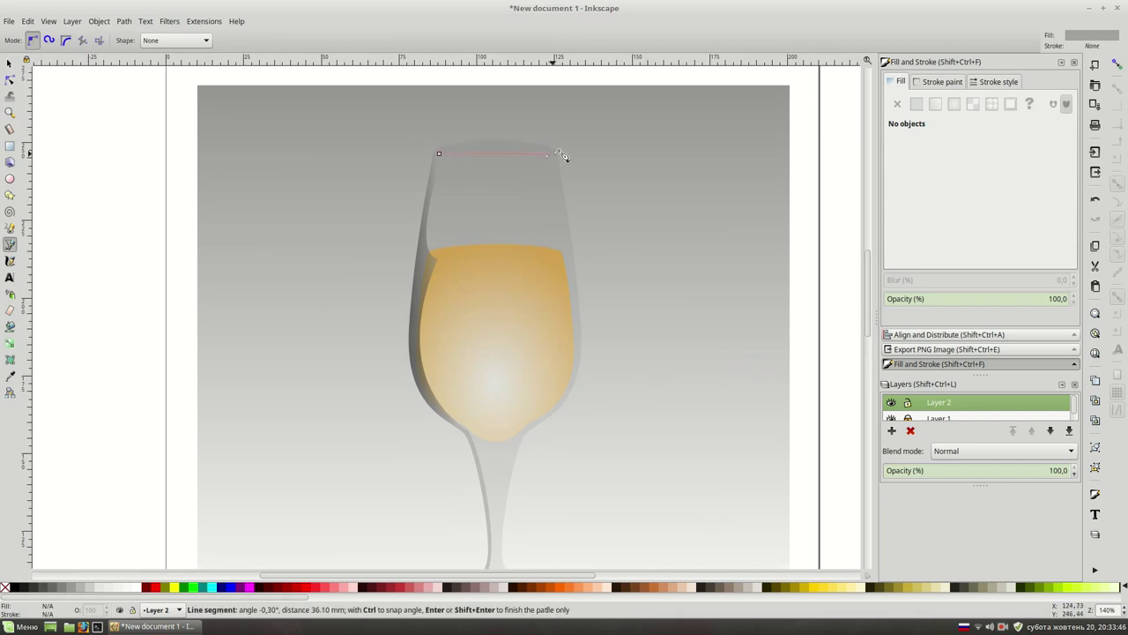
{"action": "left_click_drag", "start_coordinate": [552, 155], "coordinate": [414, 148]}
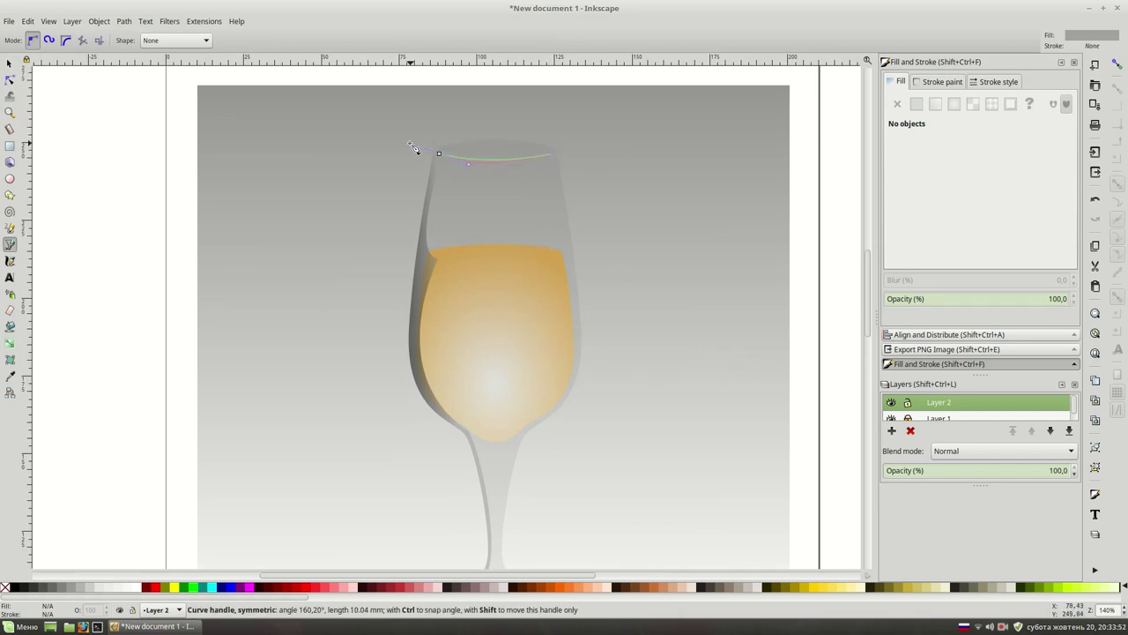
{"action": "key", "text": "Return"}
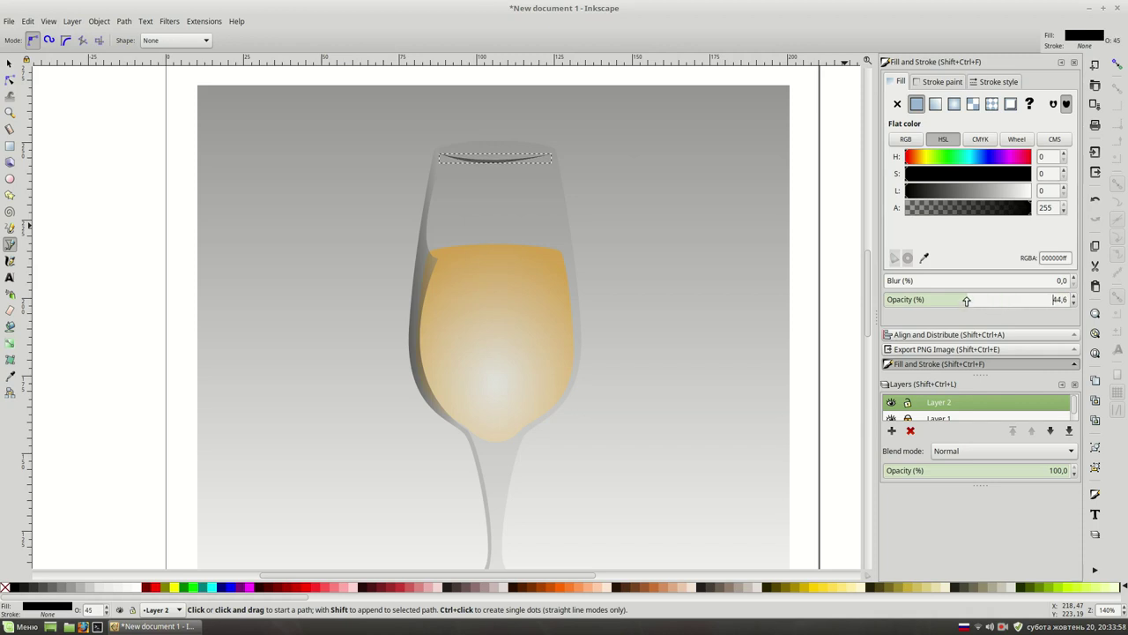
{"action": "left_click_drag", "start_coordinate": [987, 191], "coordinate": [960, 193]}
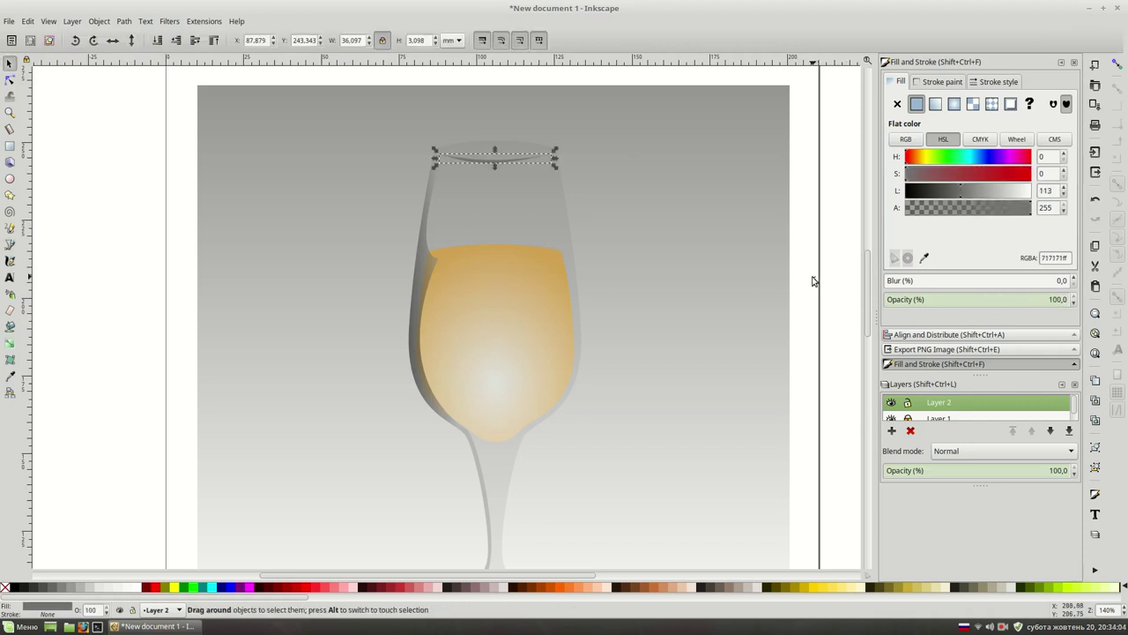
{"action": "key", "text": "Escape"}
{"action": "scroll", "coordinate": [813, 277], "scroll_direction": "down", "scroll_amount": 1}
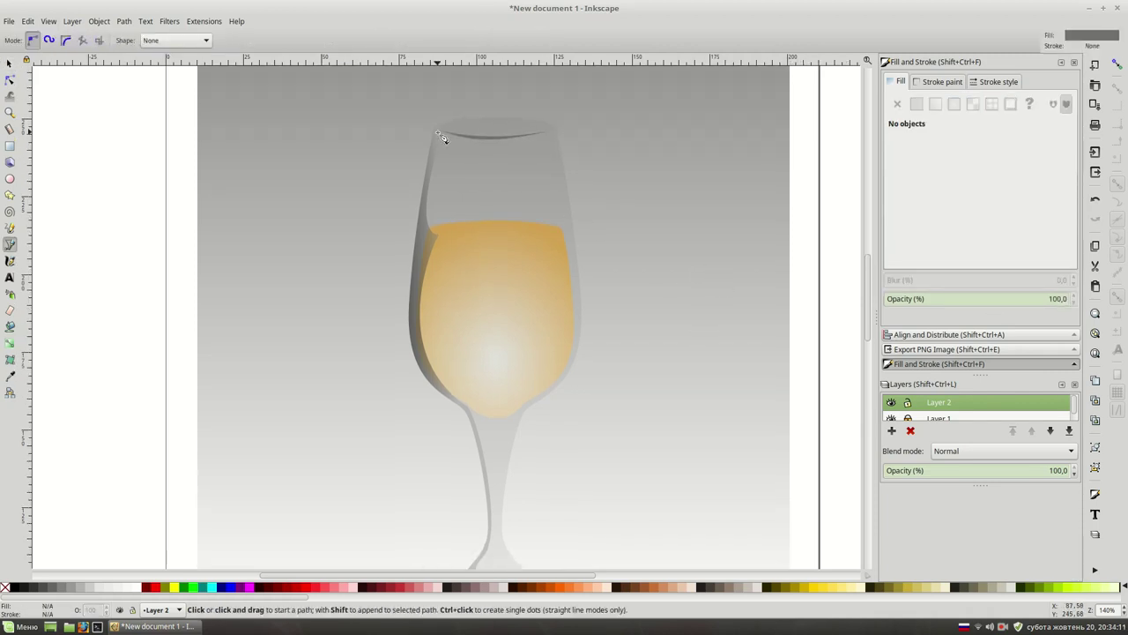
Draw a closed dark sliver path along the bowl's upper left edge.
{"action": "left_click", "coordinate": [438, 131]}
{"action": "left_click_drag", "start_coordinate": [426, 381], "coordinate": [408, 289]}
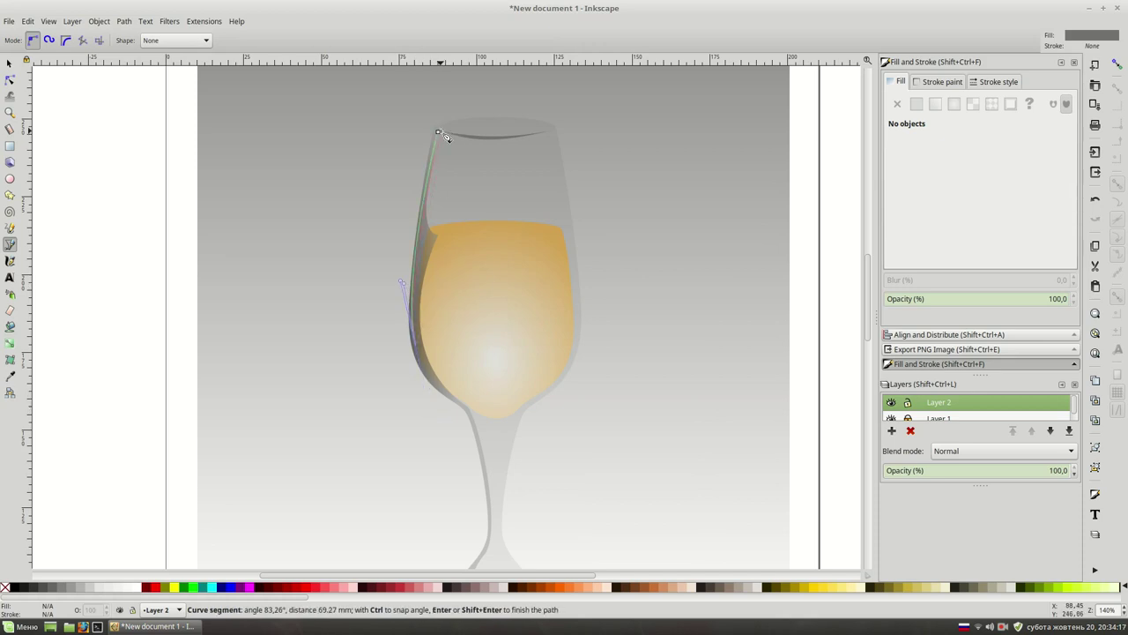
{"action": "left_click_drag", "start_coordinate": [438, 131], "coordinate": [453, 68]}
{"action": "key", "text": "s"}
{"action": "left_click", "coordinate": [935, 191]}
{"action": "scroll", "coordinate": [453, 270], "scroll_direction": "up", "scroll_amount": 1, "text": "ctrl"}
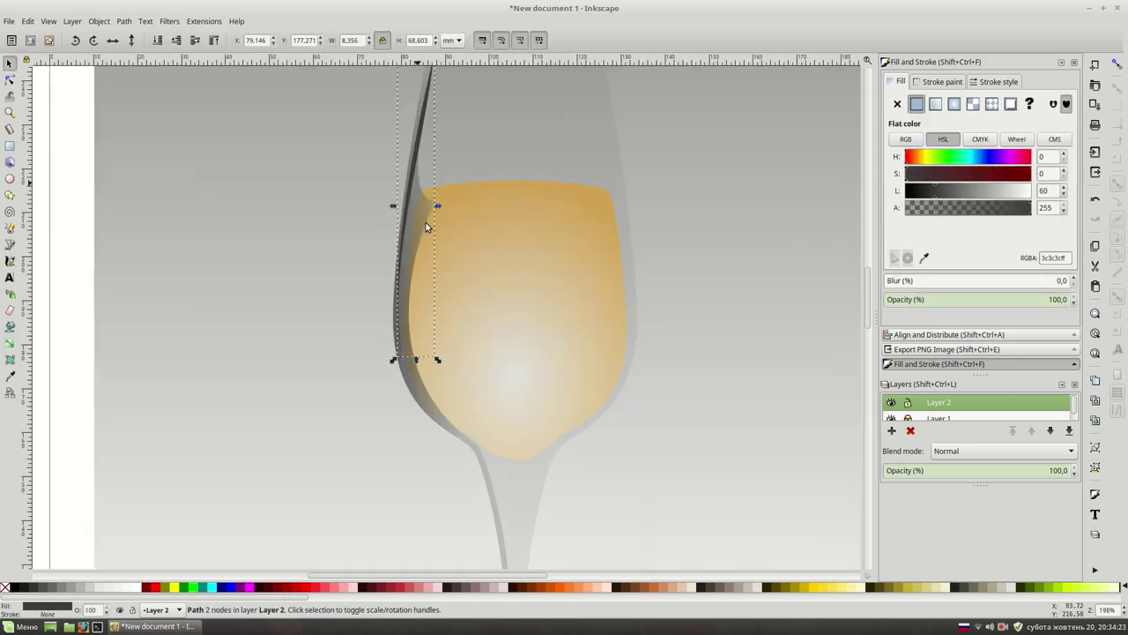
{"action": "scroll", "coordinate": [453, 270], "scroll_direction": "up", "scroll_amount": 3}
Drag a node to reshape the curve of the dark left-edge sliver.
{"action": "key", "text": "n"}
{"action": "left_click_drag", "start_coordinate": [388, 367], "coordinate": [394, 382]}
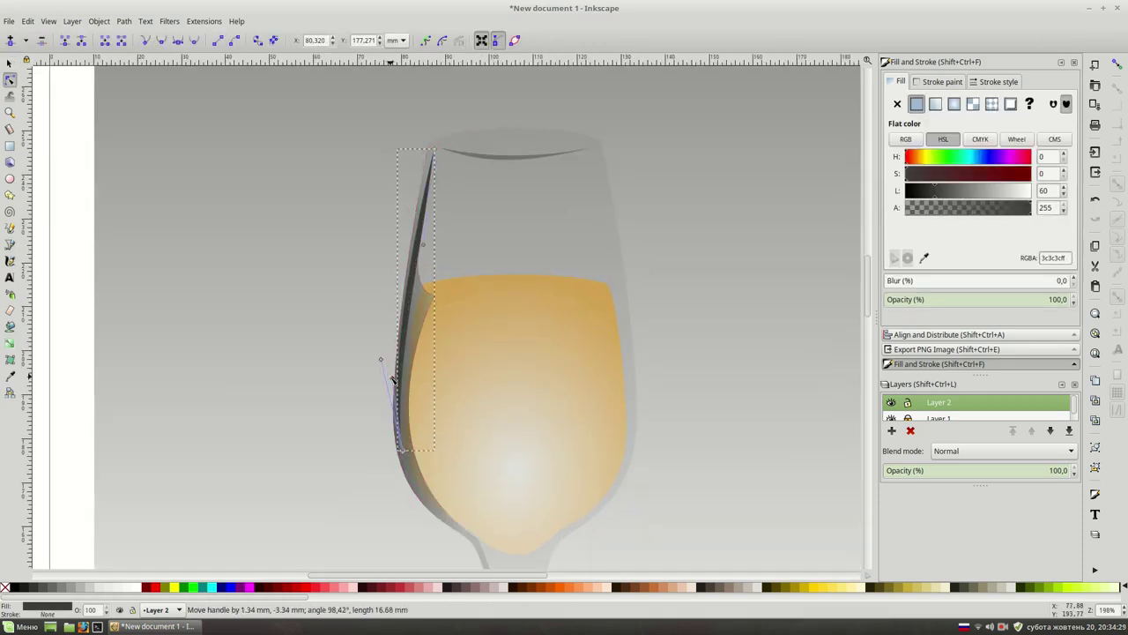
{"action": "key", "text": "s"}
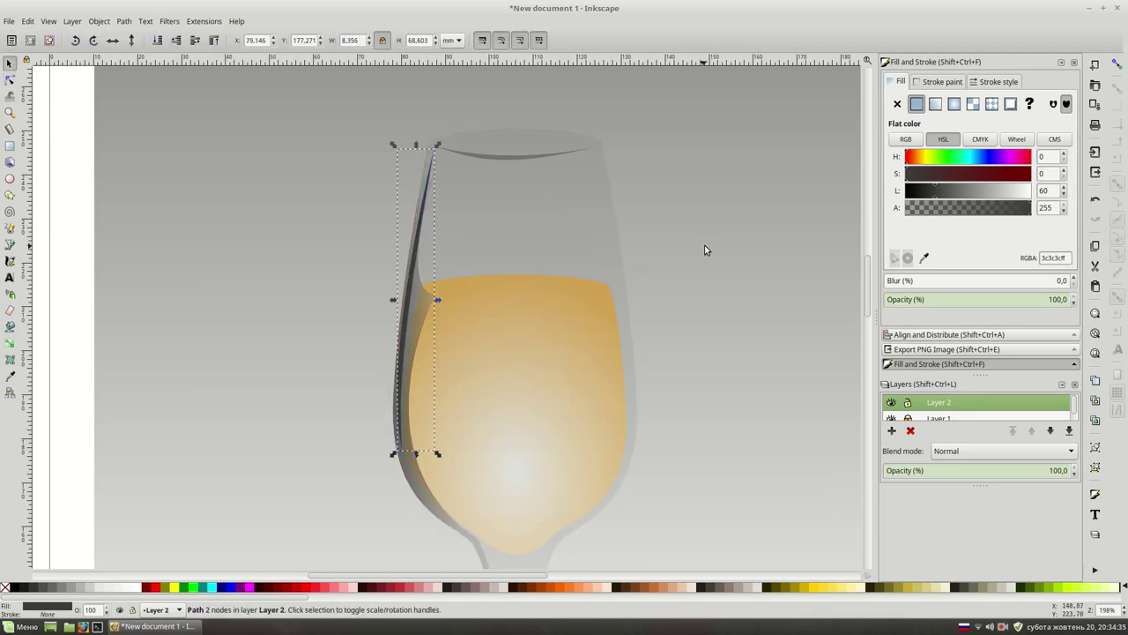
{"action": "key", "text": "Escape"}
{"action": "scroll", "coordinate": [710, 237], "scroll_direction": "down", "scroll_amount": 1, "text": "ctrl"}
{"action": "scroll", "coordinate": [710, 236], "scroll_direction": "down", "scroll_amount": 1, "text": "ctrl"}
{"action": "scroll", "coordinate": [709, 237], "scroll_direction": "up", "scroll_amount": 1, "text": "ctrl"}
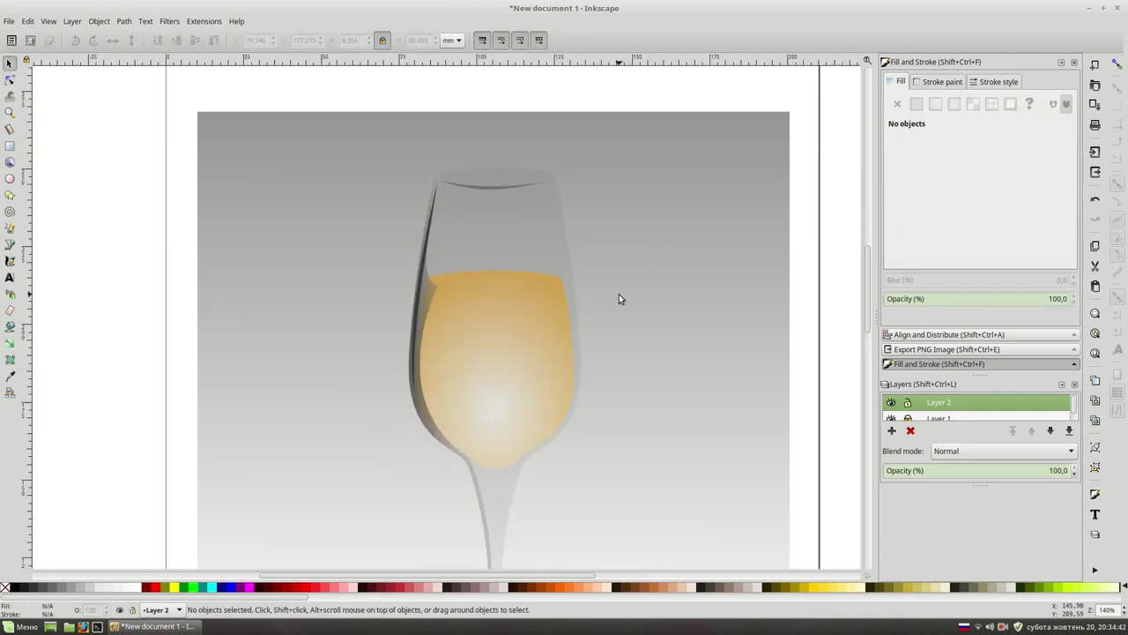
{"action": "scroll", "coordinate": [619, 294], "scroll_direction": "down", "scroll_amount": 2}
{"action": "scroll", "coordinate": [592, 311], "scroll_direction": "down", "scroll_amount": 1}
Draw a closed shadow path down the stem's left side, from bowl base to foot.
{"action": "key", "text": "b"}
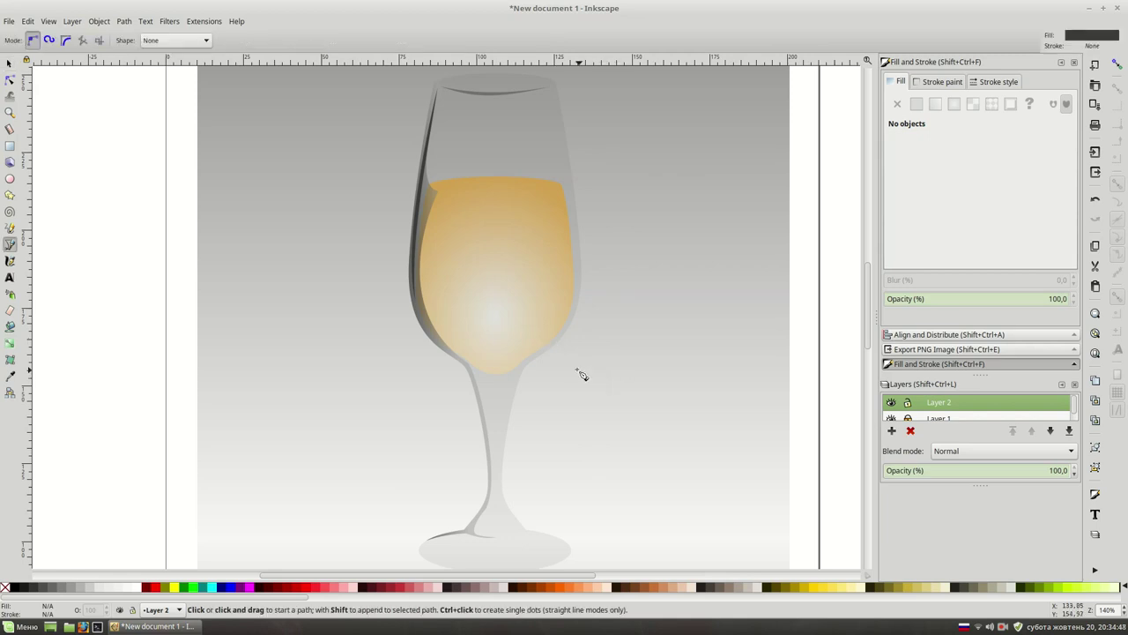
{"action": "left_click", "coordinate": [442, 344]}
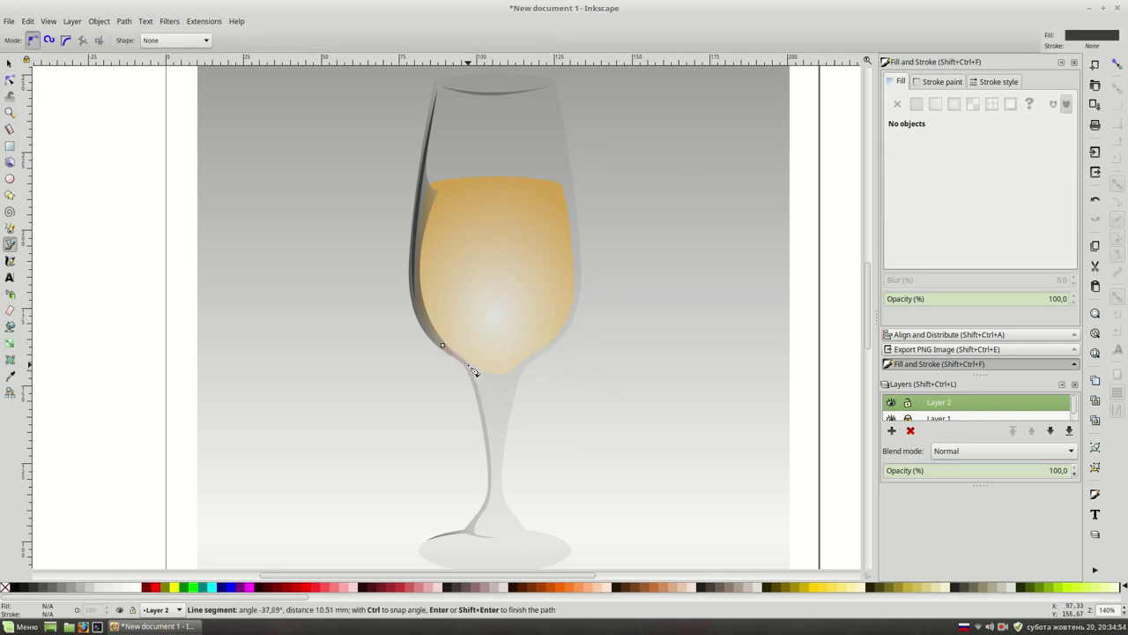
{"action": "scroll", "coordinate": [521, 381], "scroll_direction": "down", "scroll_amount": 3}
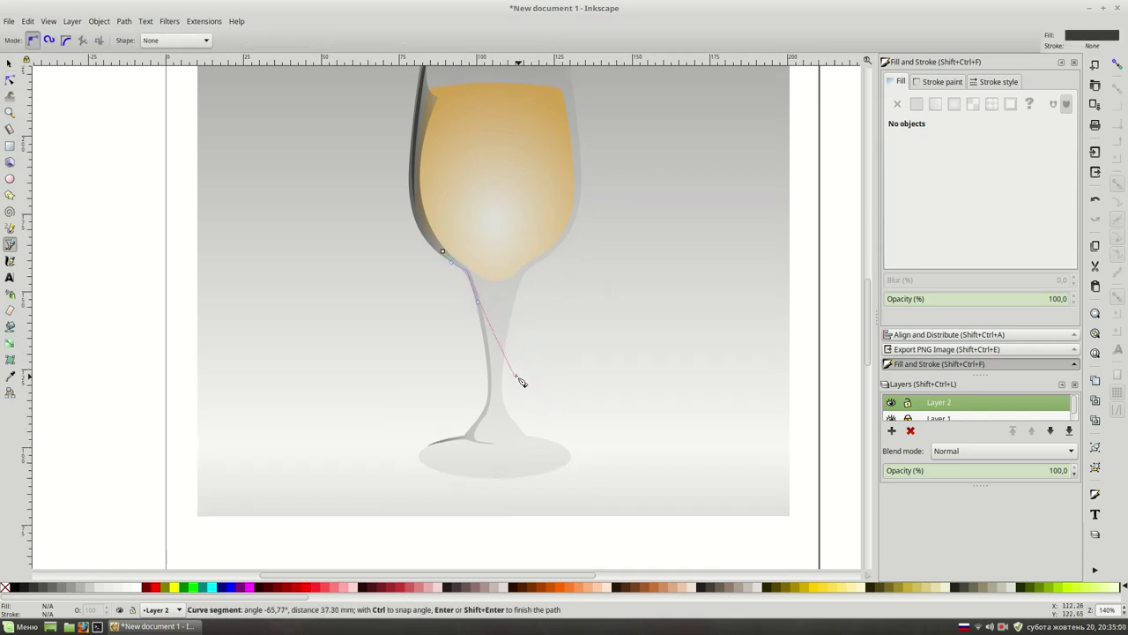
{"action": "mouse_move", "coordinate": [488, 411]}
{"action": "left_mouse_down"}
{"action": "mouse_move", "coordinate": [468, 454]}
{"action": "mouse_move", "coordinate": [495, 396]}
{"action": "left_mouse_up"}
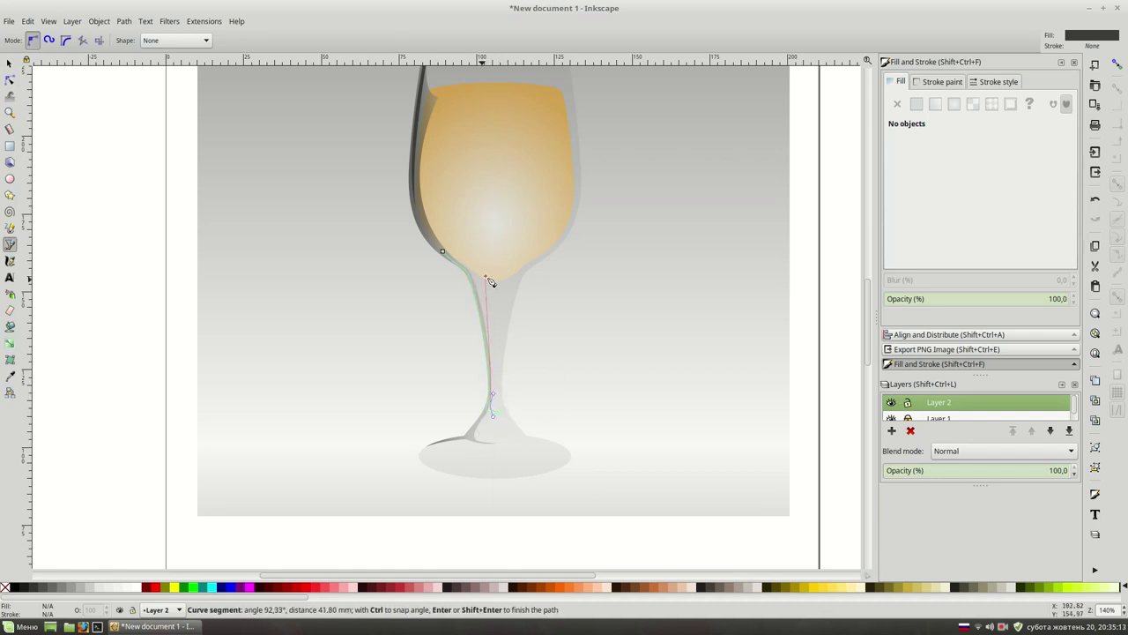
{"action": "left_click_drag", "start_coordinate": [478, 311], "coordinate": [462, 265]}
{"action": "left_click", "coordinate": [445, 252]}
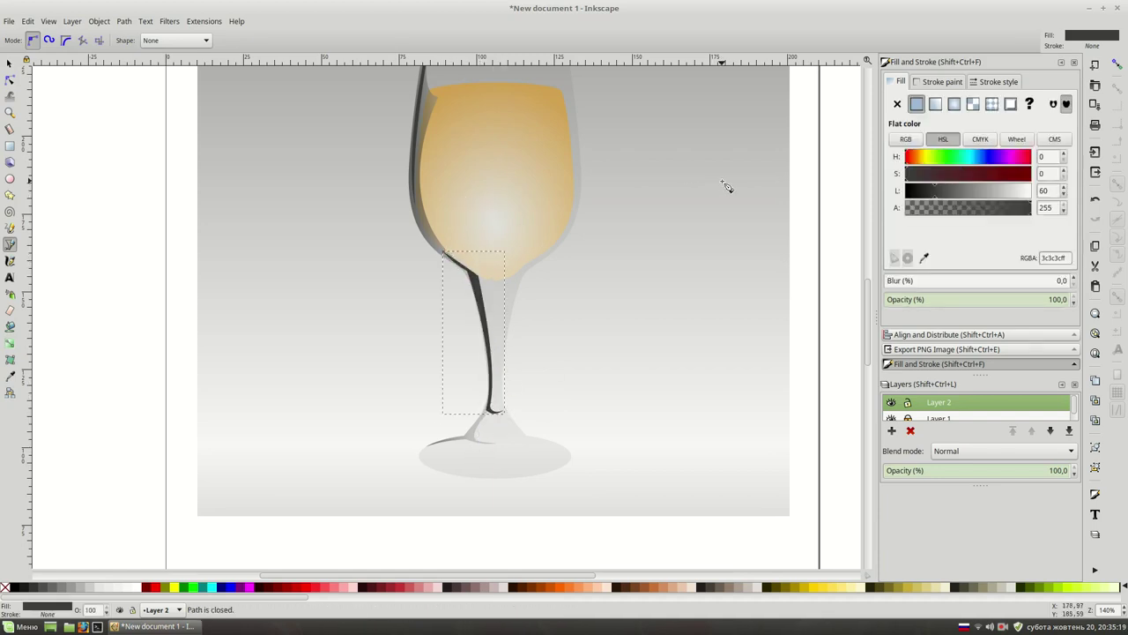
Nudge a node of the dark stem shadow to refine its shape.
{"action": "key", "text": "n"}
{"action": "left_click_drag", "start_coordinate": [478, 257], "coordinate": [479, 269]}
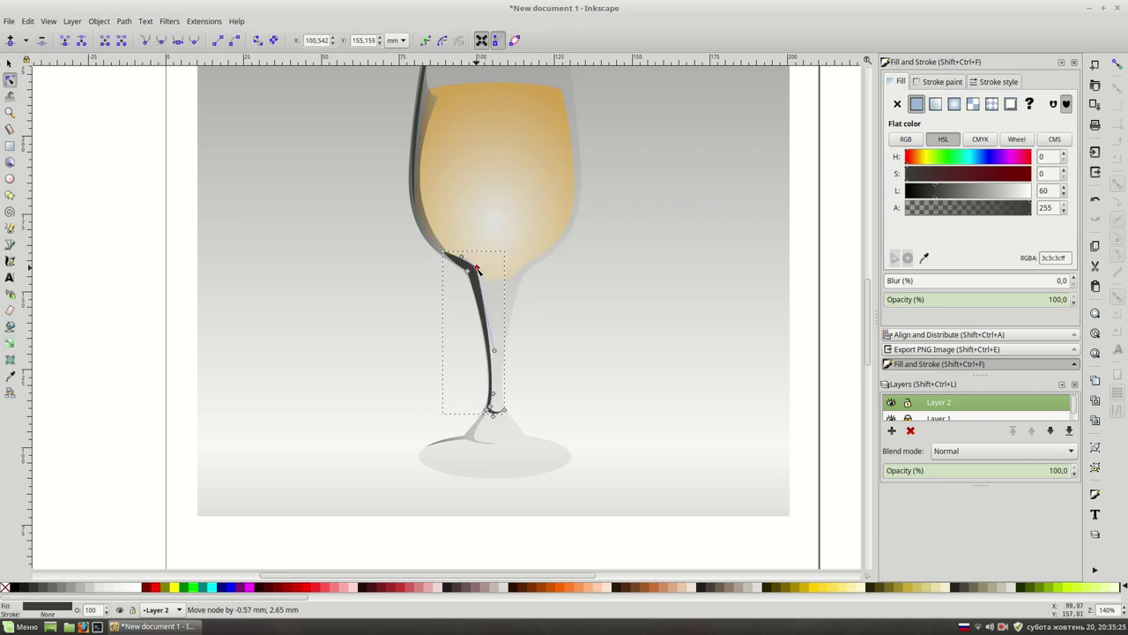
{"action": "key", "text": "s"}
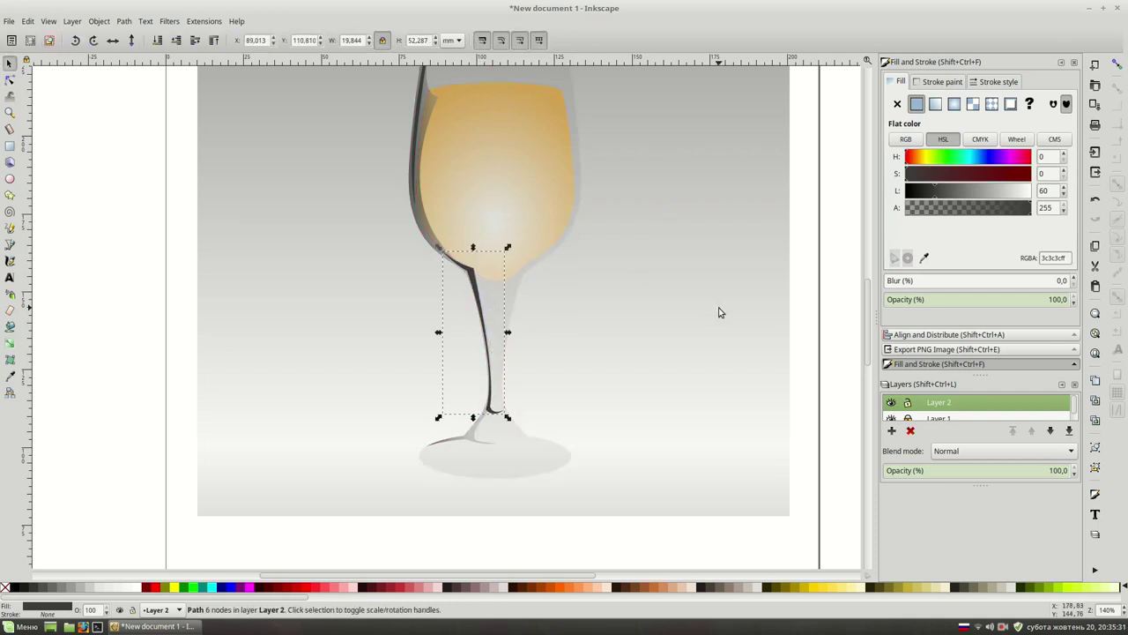
{"action": "key", "text": "Escape"}
{"action": "scroll", "coordinate": [707, 299], "scroll_direction": "up", "scroll_amount": 2}
{"action": "left_click", "coordinate": [476, 361]}
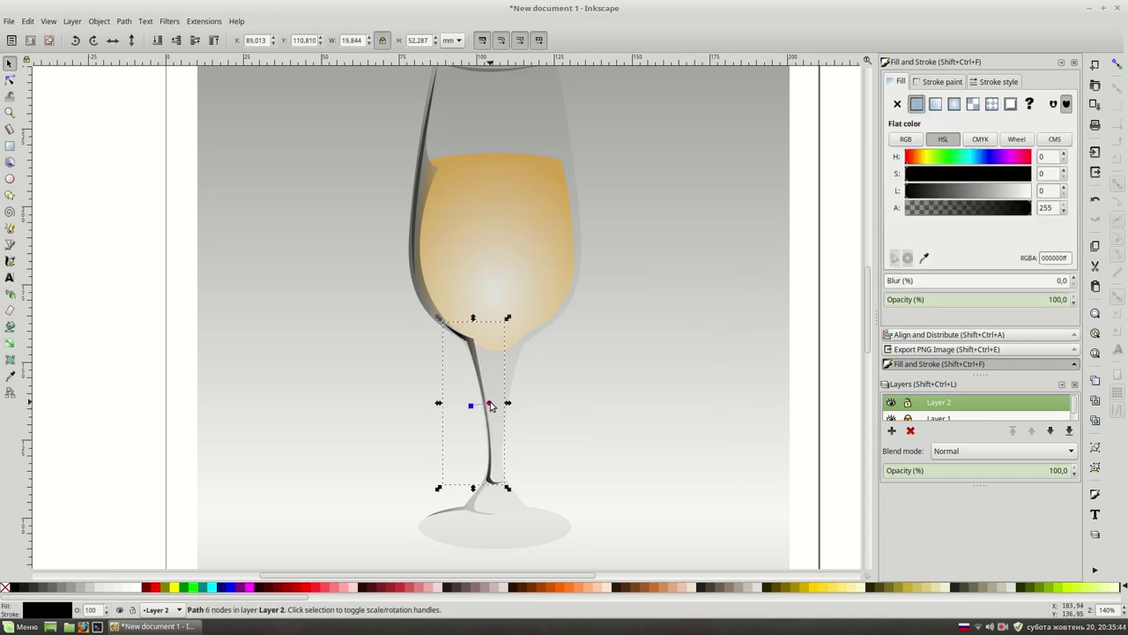
{"action": "key", "text": "Escape"}
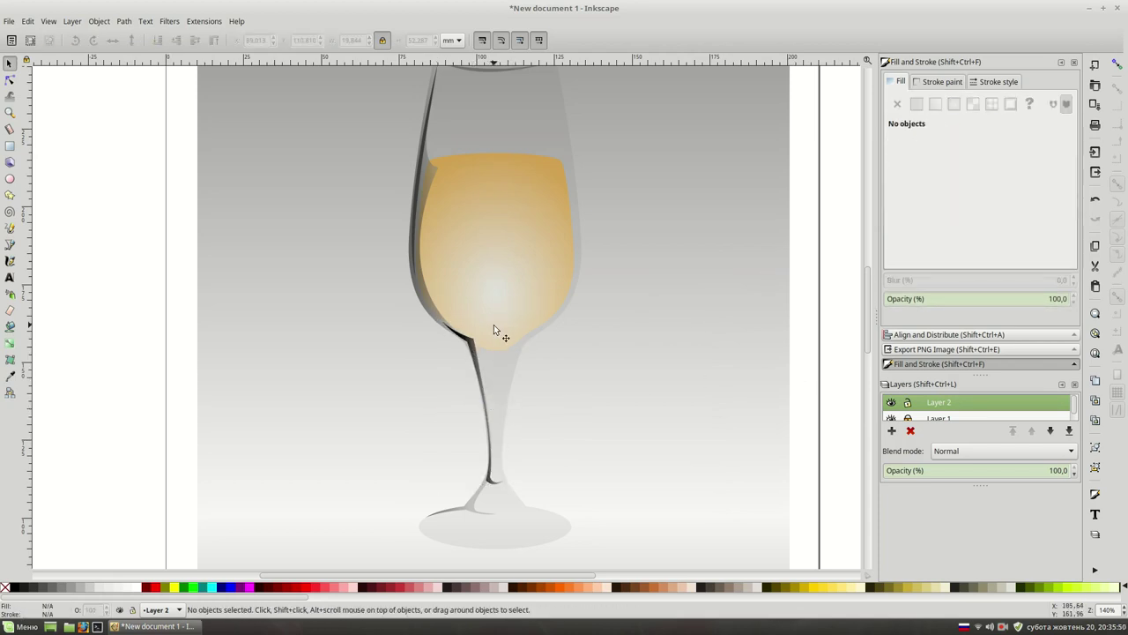
Raise the golden liquid's bottom node and reshape its lower curve toward the stem.
{"action": "double_click", "coordinate": [493, 325]}
{"action": "left_click_drag", "start_coordinate": [522, 340], "coordinate": [523, 341]}
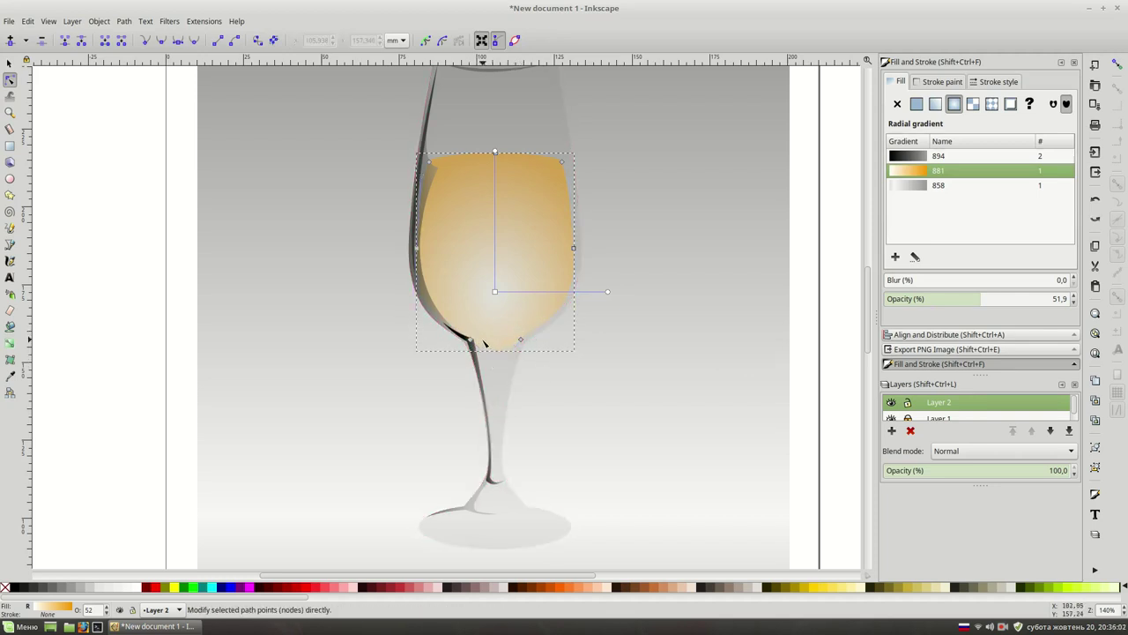
{"action": "left_click_drag", "start_coordinate": [485, 356], "coordinate": [489, 344]}
{"action": "key", "text": "s"}
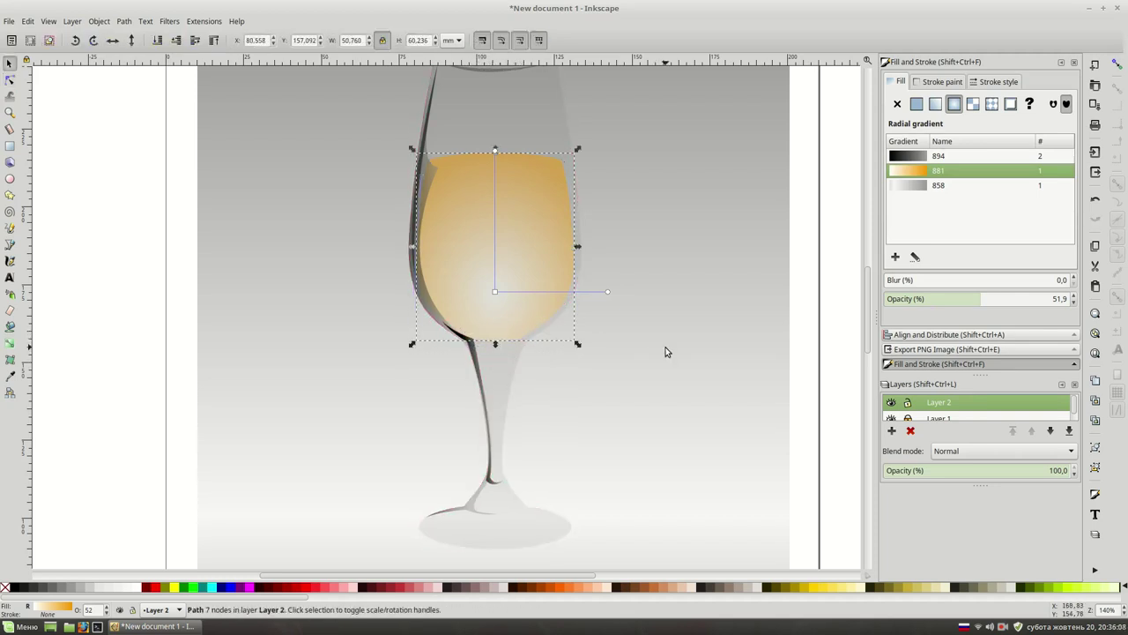
{"action": "left_click", "coordinate": [769, 373]}
Move a stem-shadow node so its top curve follows the bowl's base.
{"action": "scroll", "coordinate": [570, 351], "scroll_direction": "up", "scroll_amount": 1}
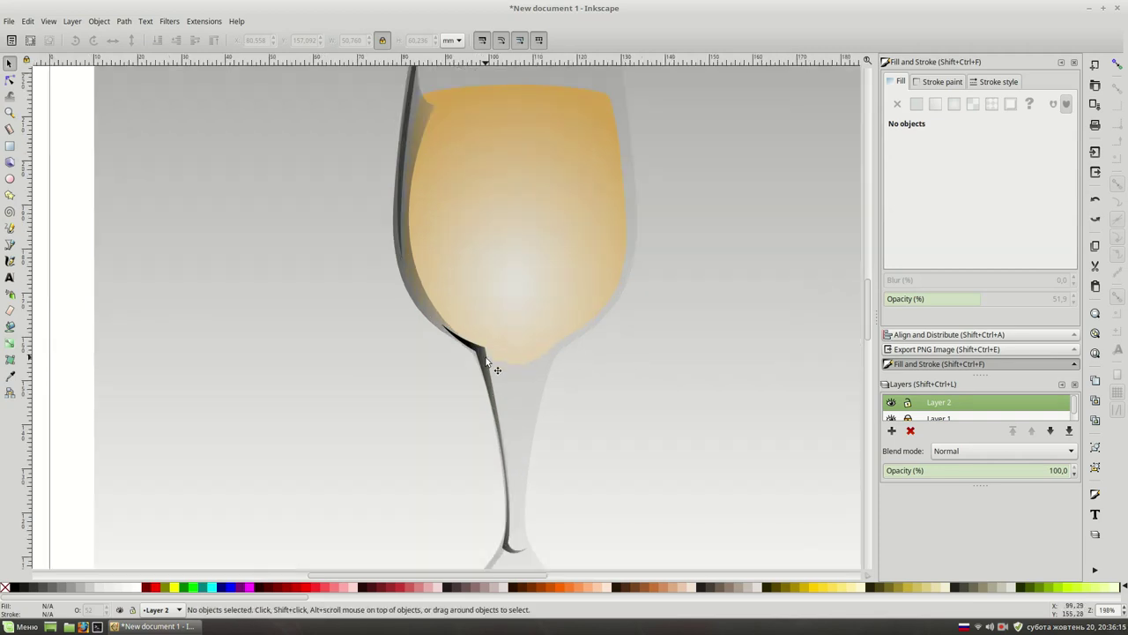
{"action": "double_click", "coordinate": [494, 360]}
{"action": "mouse_move", "coordinate": [477, 342]}
{"action": "left_mouse_down"}
{"action": "mouse_move", "coordinate": [504, 360]}
{"action": "mouse_move", "coordinate": [513, 460]}
{"action": "left_mouse_up"}
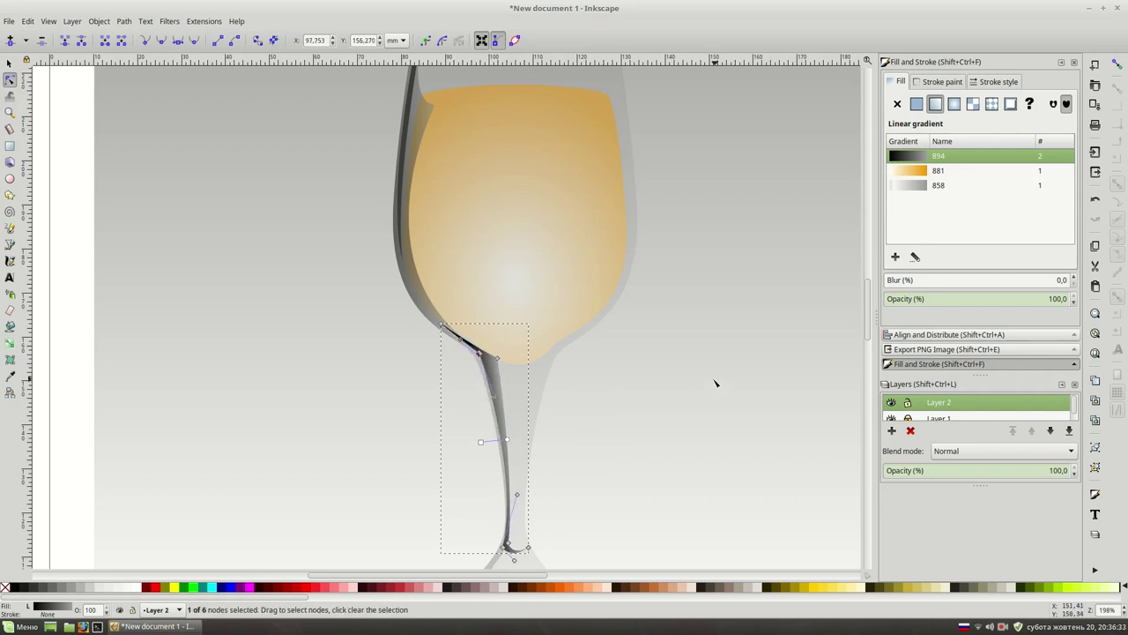
{"action": "key", "text": "Escape"}
{"action": "key", "text": "5"}
{"action": "scroll", "coordinate": [629, 396], "scroll_direction": "up", "scroll_amount": 3}
{"action": "scroll", "coordinate": [632, 393], "scroll_direction": "up", "scroll_amount": 1}
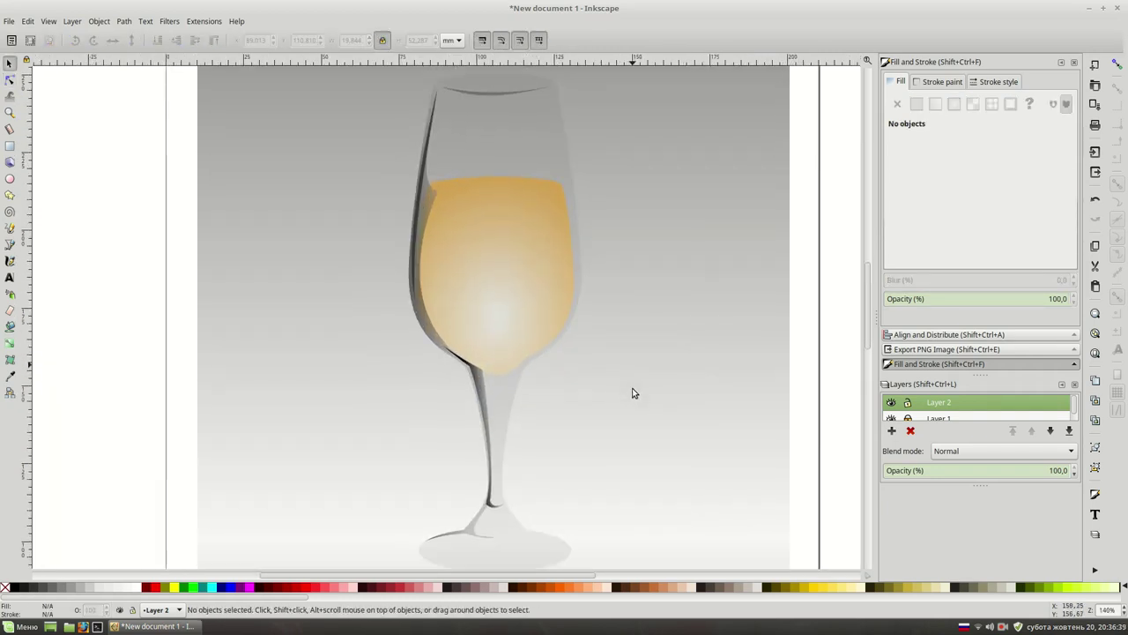
Draw a curved shadow path along the front of the glass foot and lower it behind the base.
{"action": "key", "text": "b"}
{"action": "scroll", "coordinate": [622, 382], "scroll_direction": "down", "scroll_amount": 3}
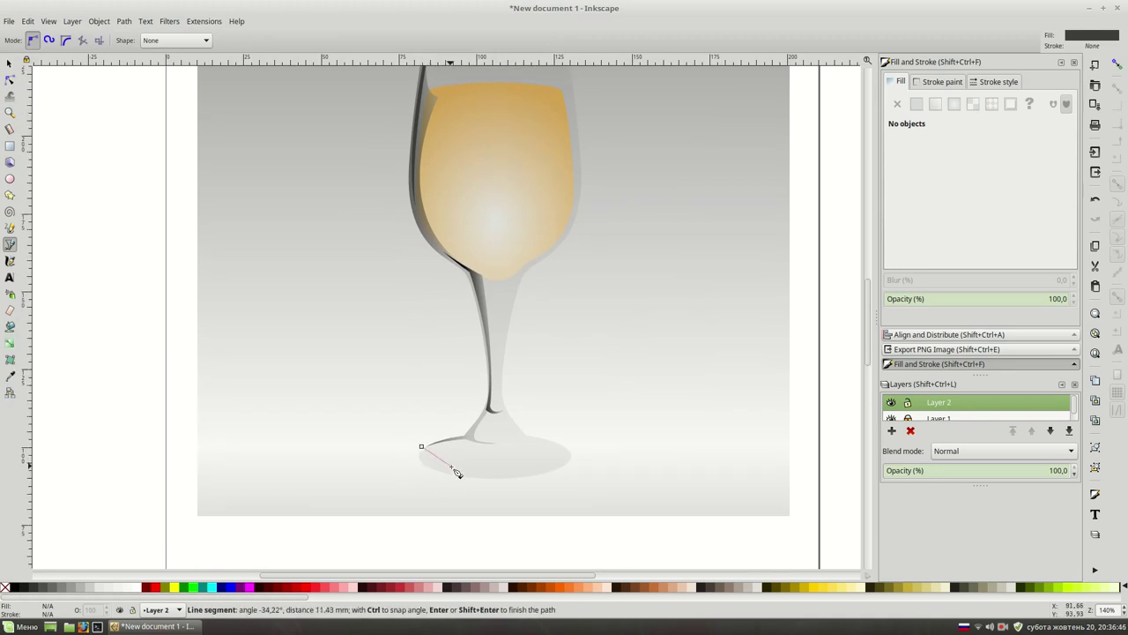
{"action": "left_click_drag", "start_coordinate": [511, 470], "coordinate": [603, 473]}
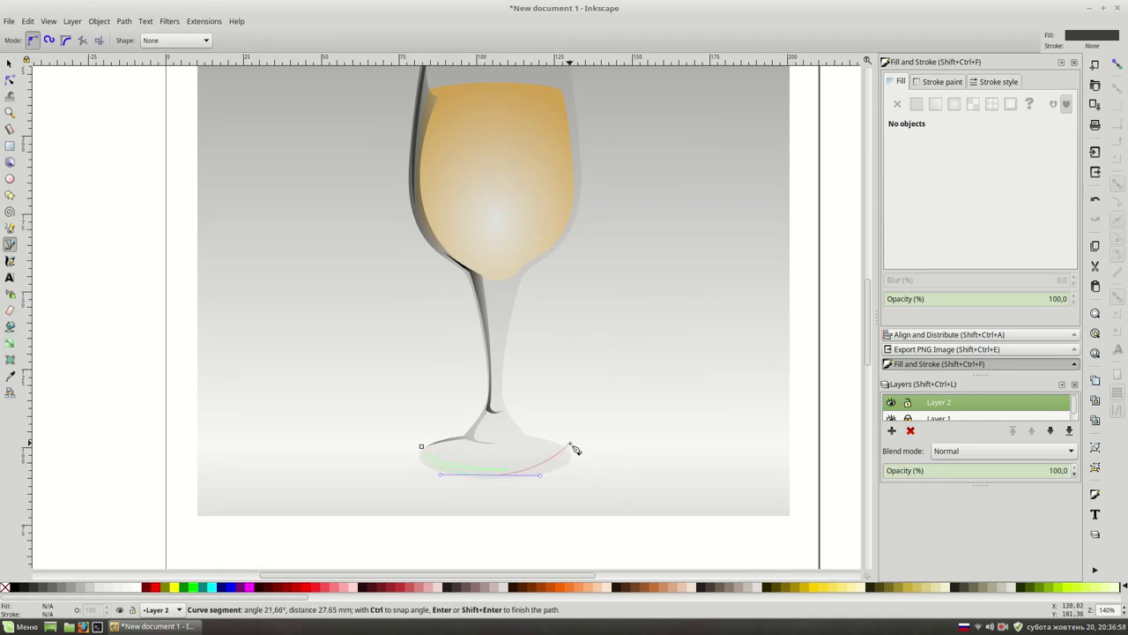
{"action": "left_click_drag", "start_coordinate": [569, 445], "coordinate": [565, 426]}
{"action": "left_click", "coordinate": [393, 485]}
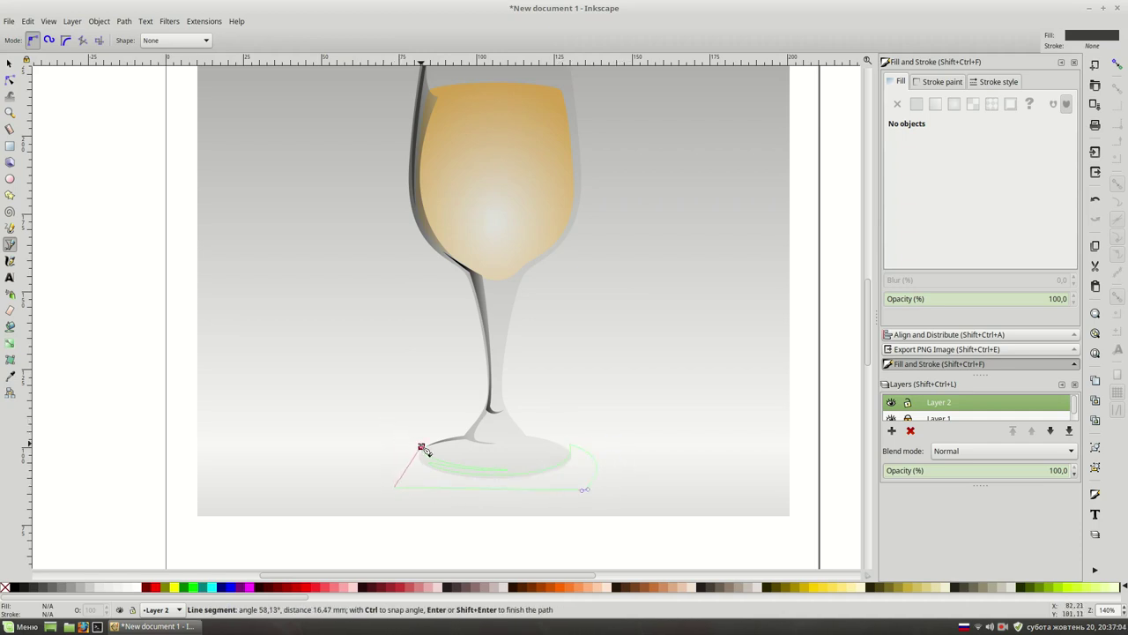
{"action": "left_click", "coordinate": [421, 446]}
{"action": "key", "text": "s"}
{"action": "key", "text": "Page_Down"}
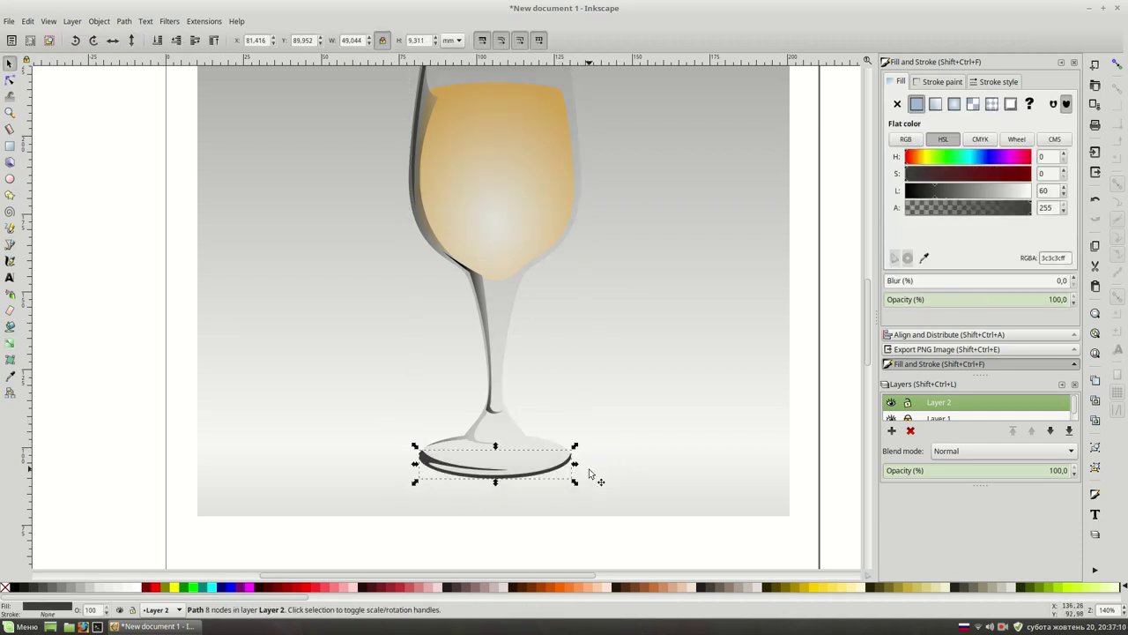
Fill the foot shadow with a dark linear gradient at 66% opacity.
{"action": "left_click", "coordinate": [935, 103]}
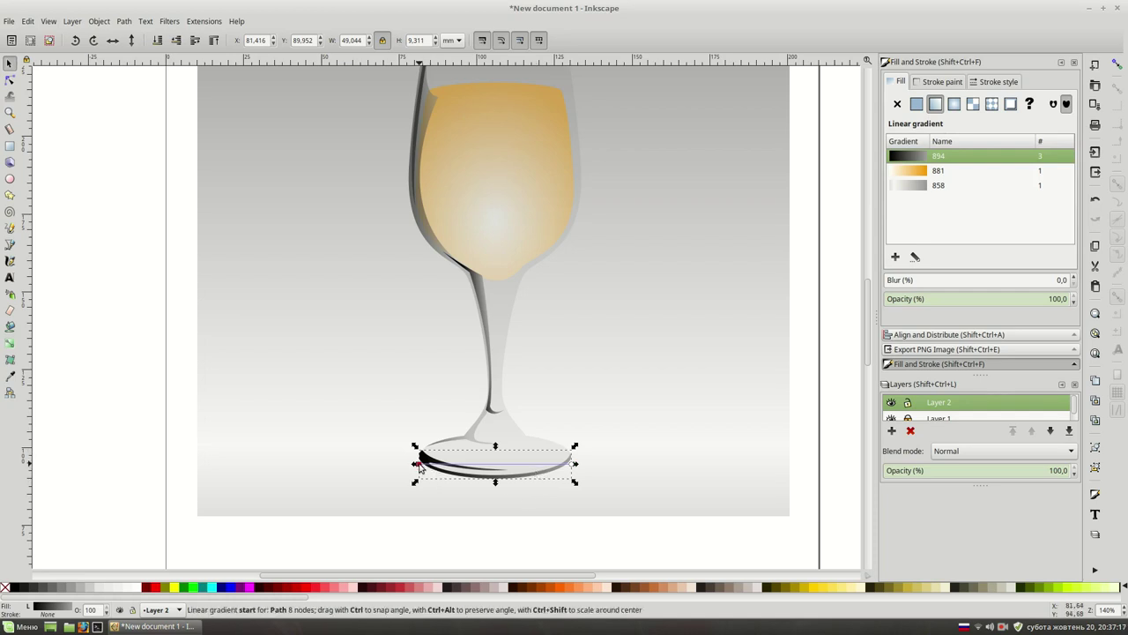
{"action": "mouse_move", "coordinate": [528, 485]}
{"action": "left_mouse_down"}
{"action": "mouse_move", "coordinate": [555, 472]}
{"action": "mouse_move", "coordinate": [490, 456]}
{"action": "left_mouse_up"}
{"action": "left_click", "coordinate": [493, 464]}
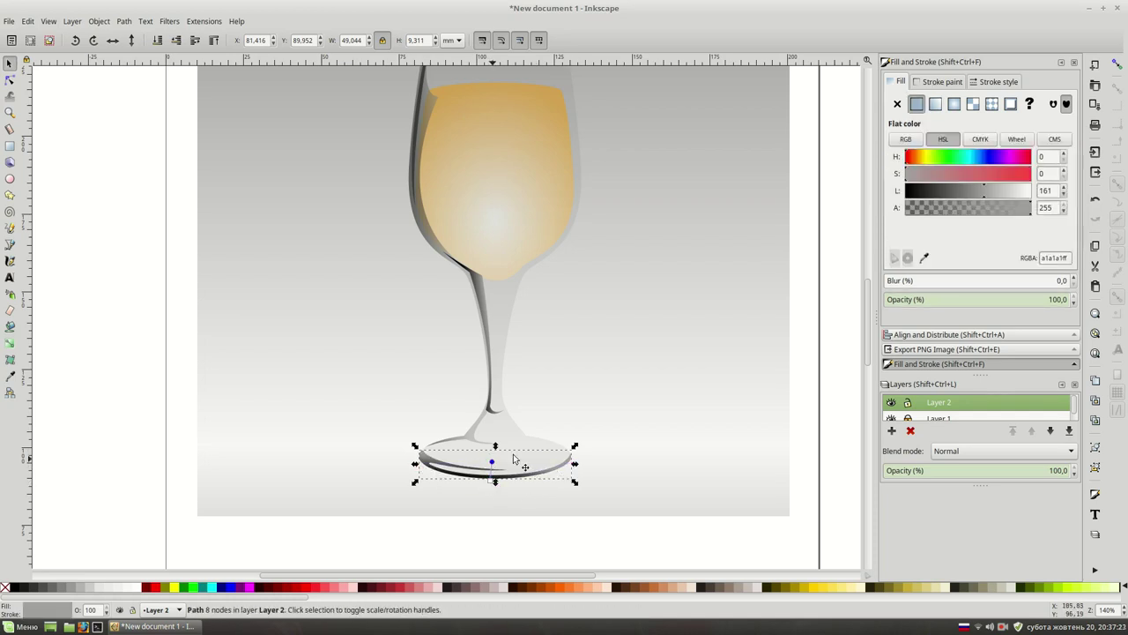
{"action": "left_click", "coordinate": [992, 300]}
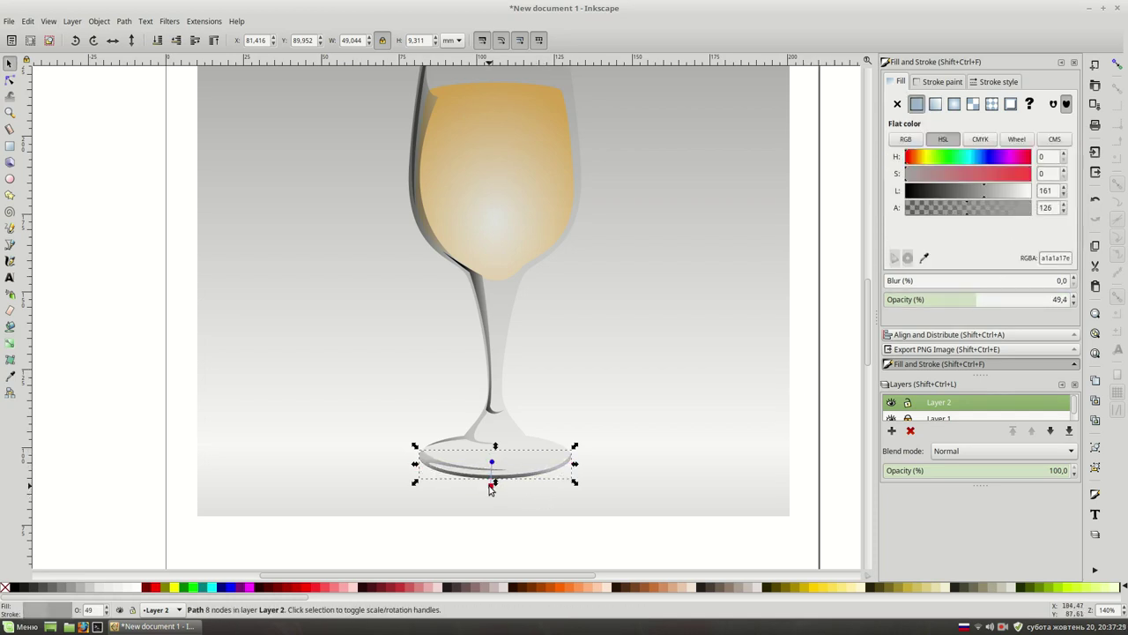
{"action": "left_click", "coordinate": [521, 491]}
{"action": "left_click", "coordinate": [491, 482]}
{"action": "left_click", "coordinate": [496, 491]}
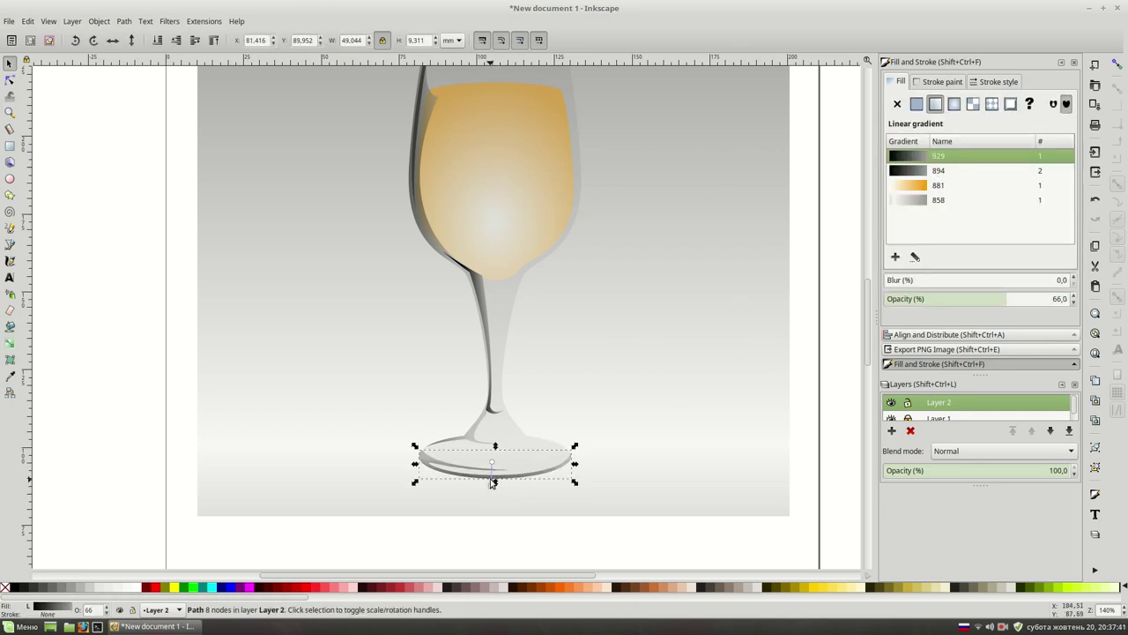
{"action": "left_click", "coordinate": [714, 348]}
{"action": "scroll", "coordinate": [719, 347], "scroll_direction": "up", "scroll_amount": 1}
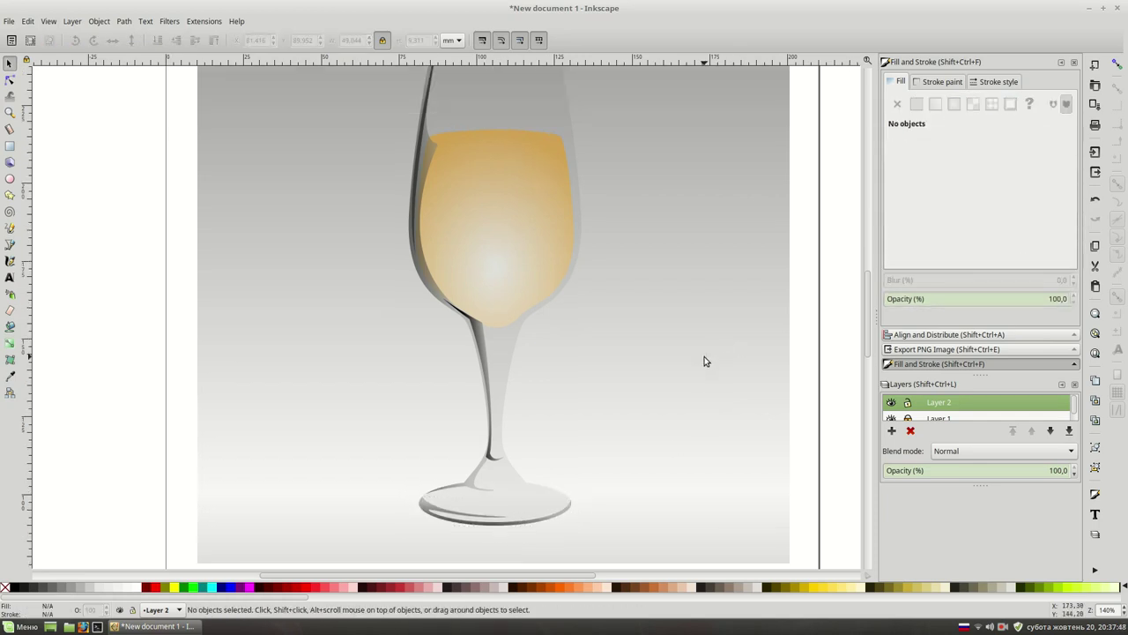
{"action": "scroll", "coordinate": [686, 356], "scroll_direction": "up", "scroll_amount": 1}
{"action": "scroll", "coordinate": [683, 348], "scroll_direction": "down", "scroll_amount": 1}
{"action": "scroll", "coordinate": [696, 290], "scroll_direction": "up", "scroll_amount": 2}
Draw a closed path enclosing the glass's right side from rim down to the foot.
{"action": "key", "text": "b"}
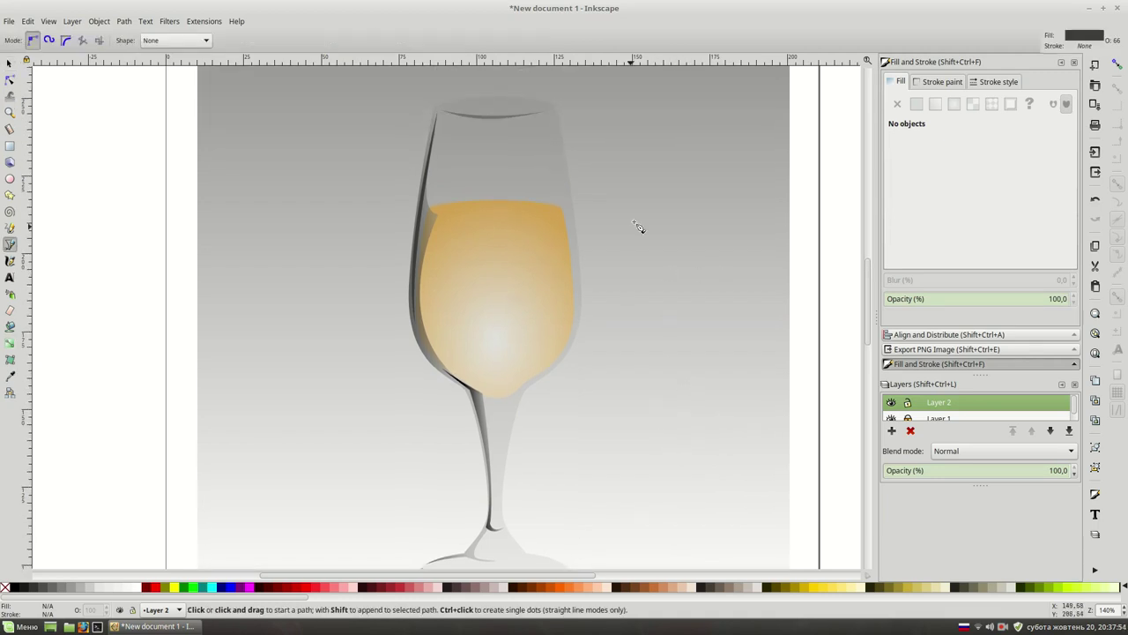
{"action": "left_click", "coordinate": [538, 91]}
{"action": "mouse_move", "coordinate": [532, 114]}
{"action": "left_mouse_down"}
{"action": "mouse_move", "coordinate": [510, 124]}
{"action": "mouse_move", "coordinate": [562, 156]}
{"action": "mouse_move", "coordinate": [570, 180]}
{"action": "left_mouse_up"}
{"action": "left_click", "coordinate": [547, 217]}
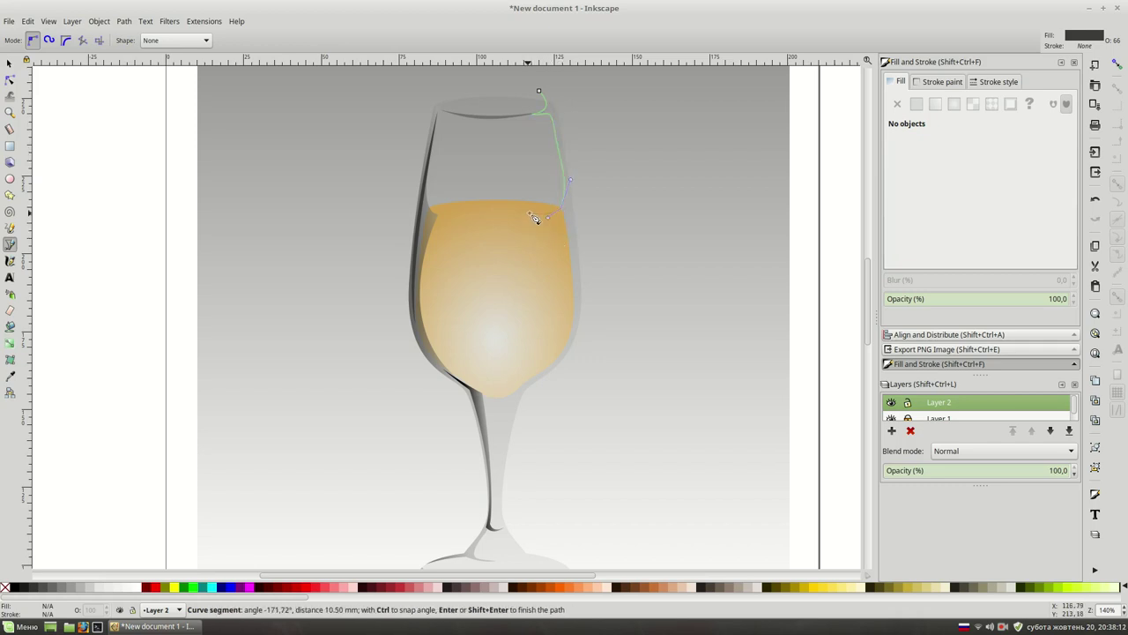
{"action": "left_click_drag", "start_coordinate": [509, 394], "coordinate": [389, 444]}
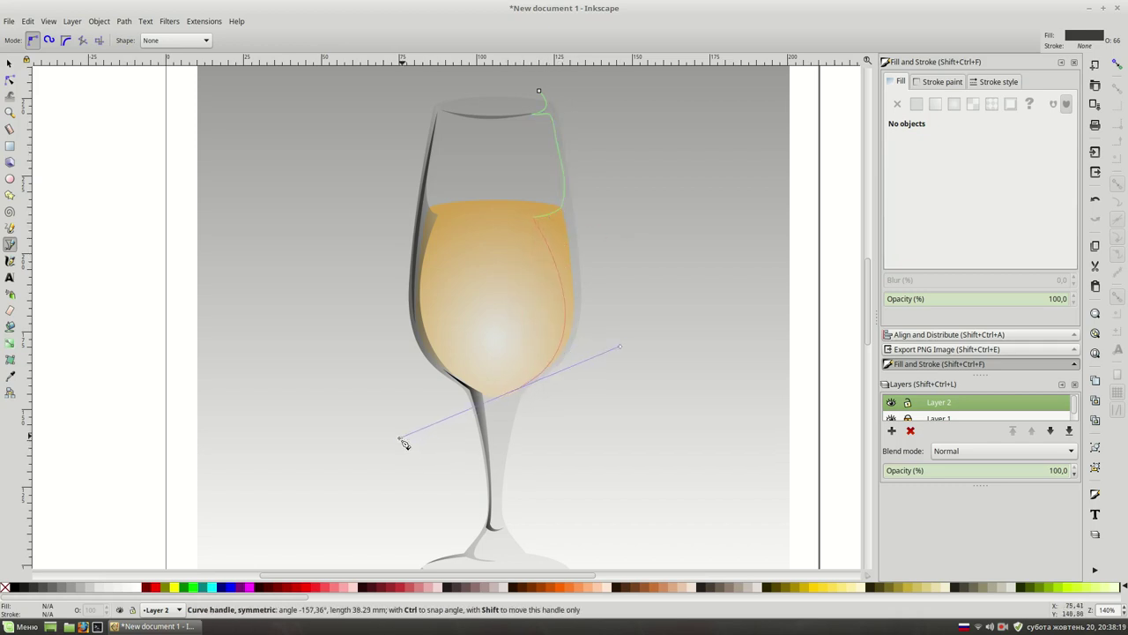
{"action": "scroll", "coordinate": [503, 452], "scroll_direction": "down", "scroll_amount": 3}
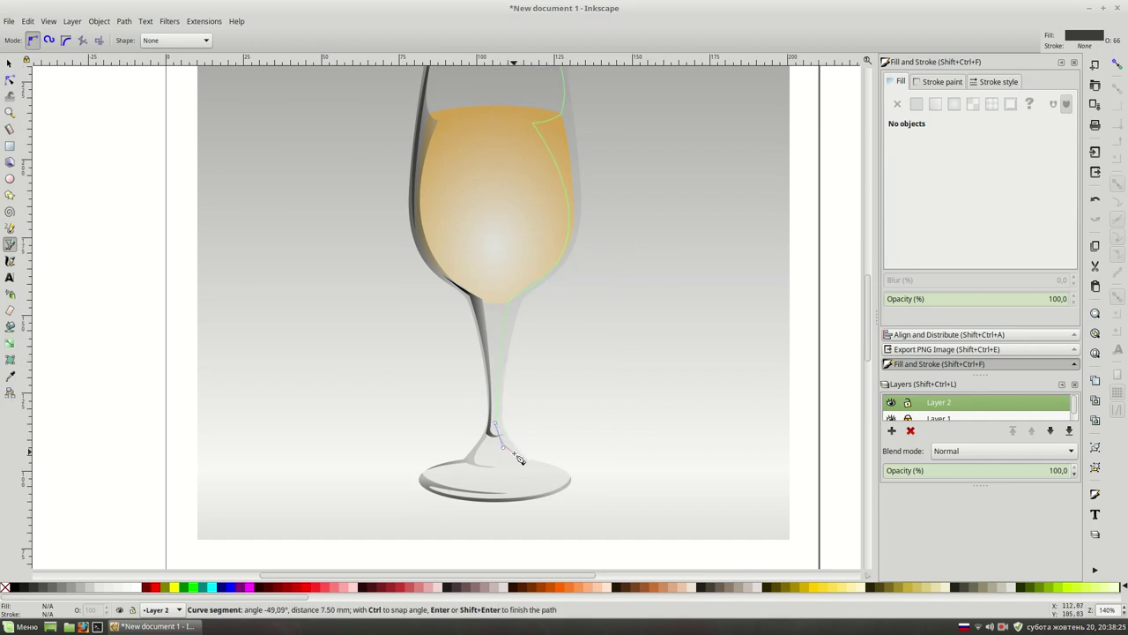
{"action": "left_click", "coordinate": [499, 436]}
{"action": "left_click_drag", "start_coordinate": [569, 481], "coordinate": [578, 502]}
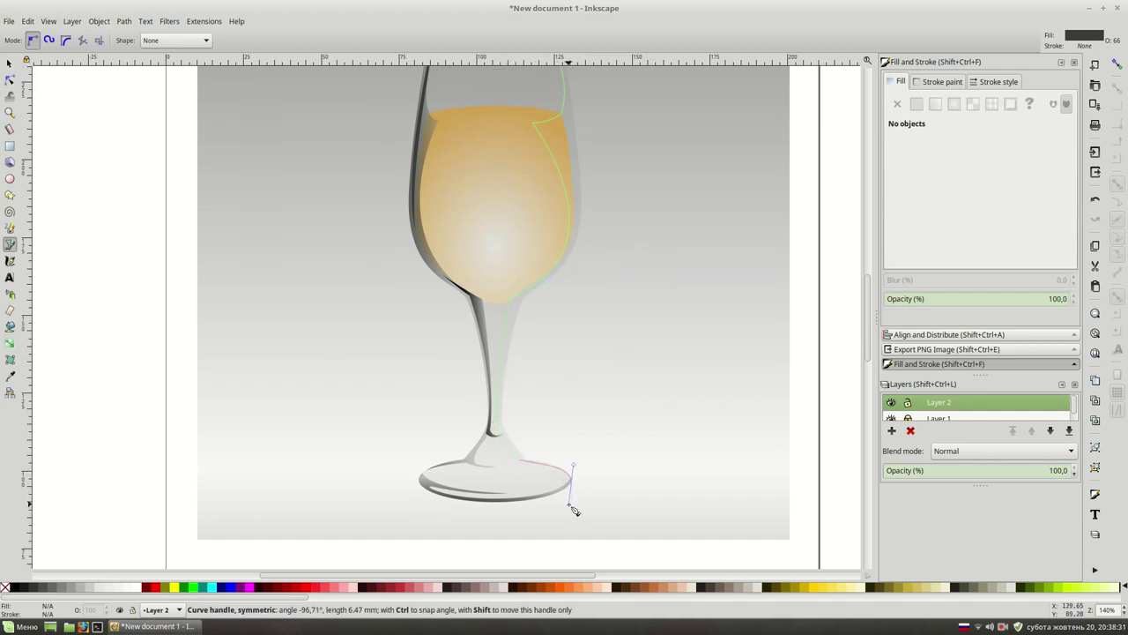
{"action": "scroll", "coordinate": [573, 509], "scroll_direction": "up", "scroll_amount": 3}
{"action": "left_click", "coordinate": [661, 540]}
{"action": "left_click", "coordinate": [623, 84]}
{"action": "left_click", "coordinate": [540, 90]}
{"action": "key", "text": "s"}
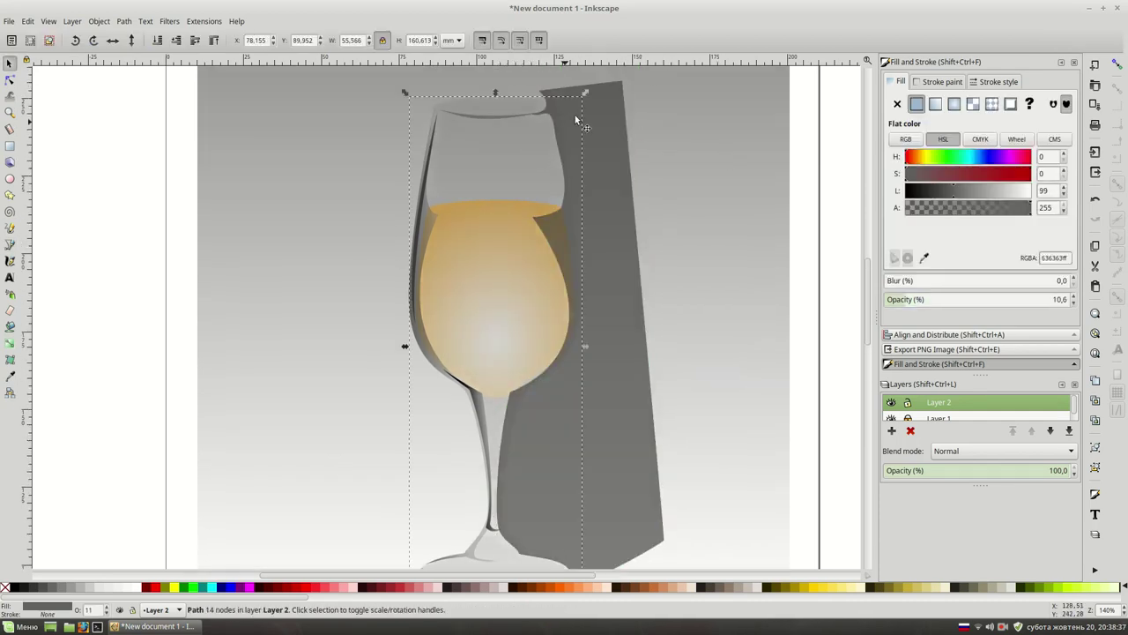
Trim the strip to the glass, apply gradient 929, and lower opacity to about 41%.
{"action": "key", "text": "ctrl+z"}
{"action": "key", "text": "ctrl+z"}
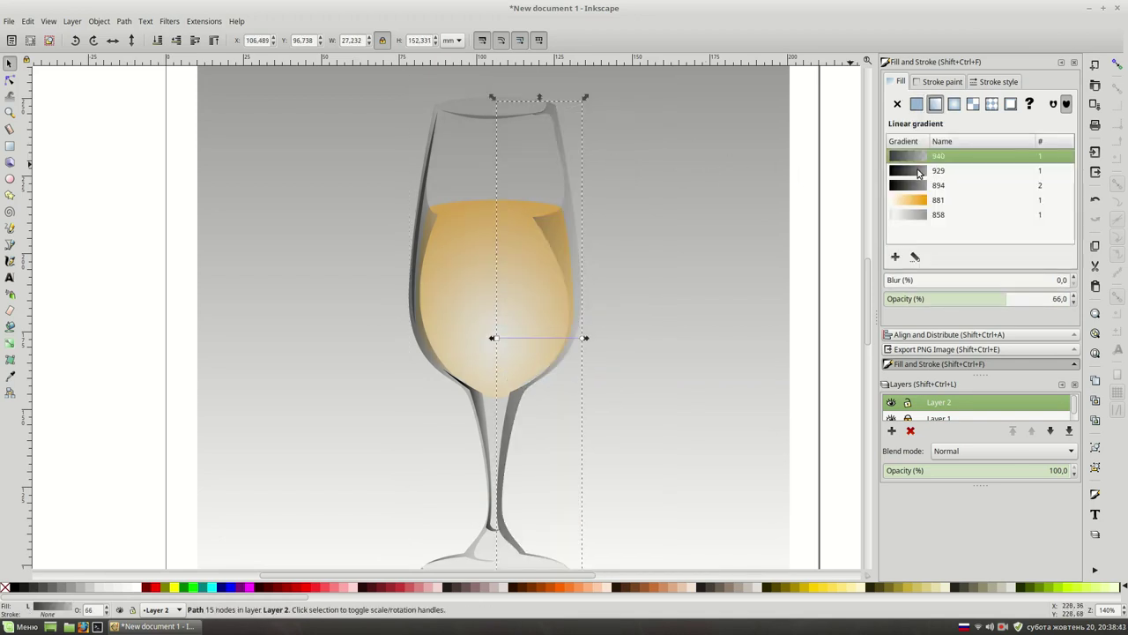
{"action": "left_click", "coordinate": [917, 171]}
{"action": "left_click", "coordinate": [11, 344]}
{"action": "left_click_drag", "start_coordinate": [585, 338], "coordinate": [583, 338]}
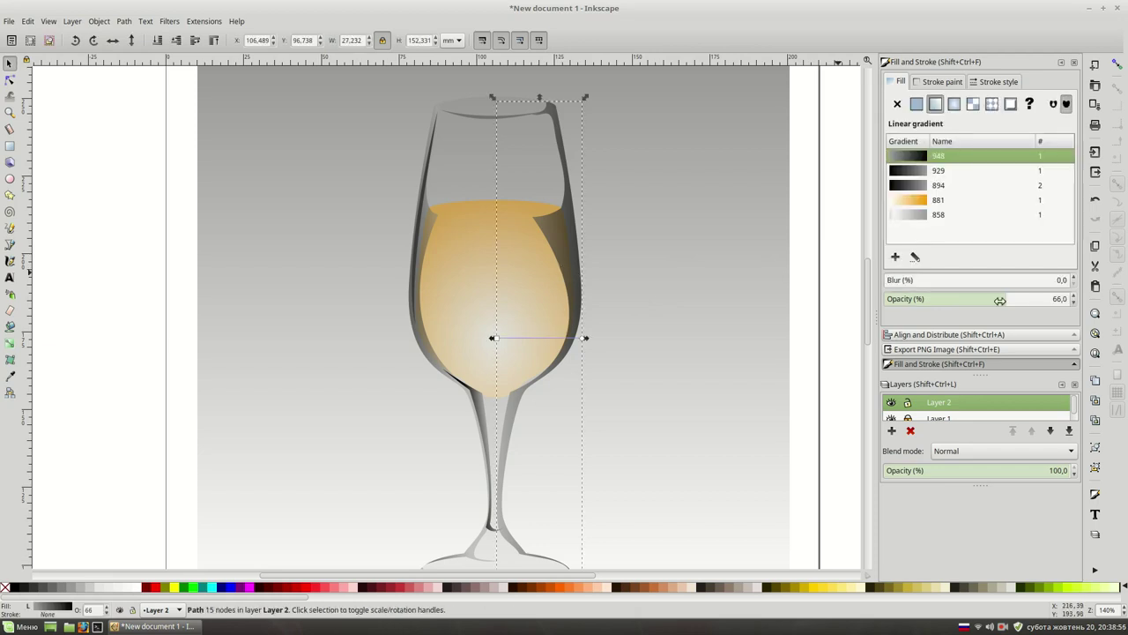
{"action": "left_click_drag", "start_coordinate": [1024, 299], "coordinate": [962, 299]}
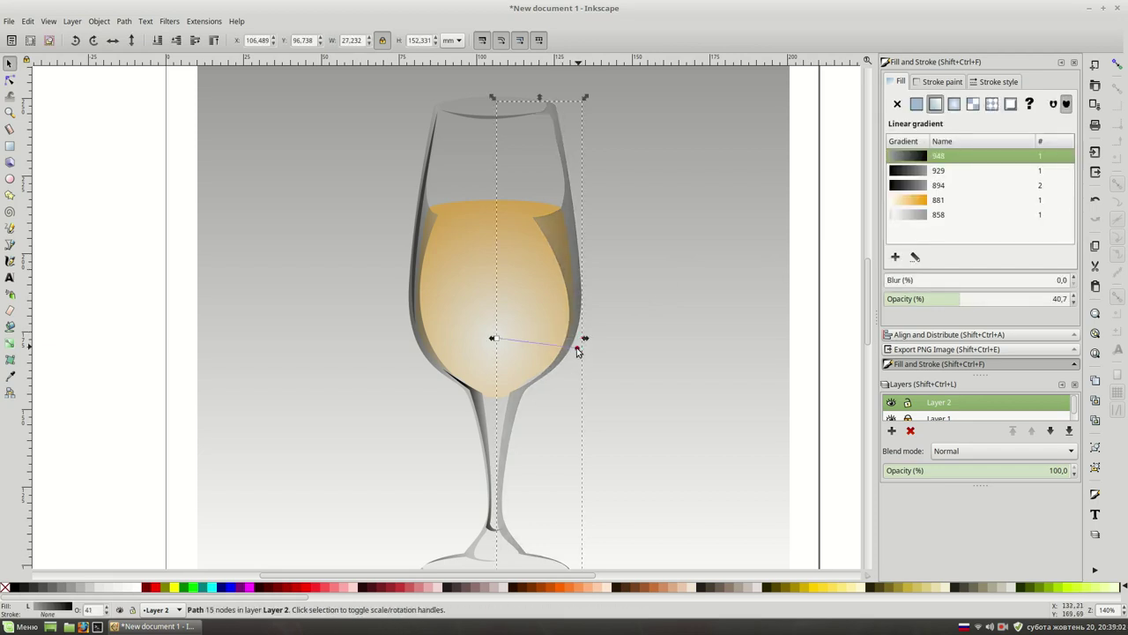
{"action": "left_click", "coordinate": [511, 342]}
{"action": "key", "text": "Escape"}
{"action": "scroll", "coordinate": [728, 297], "scroll_direction": "down", "scroll_amount": 2}
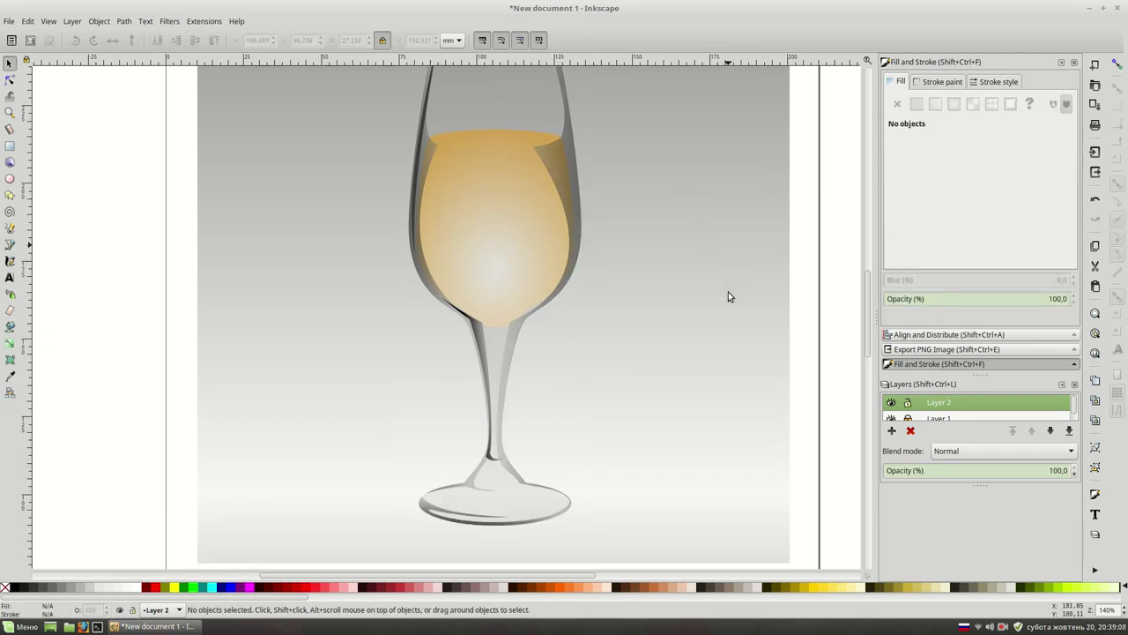
{"action": "scroll", "coordinate": [795, 260], "scroll_direction": "up", "scroll_amount": 2}
{"action": "scroll", "coordinate": [796, 260], "scroll_direction": "down", "scroll_amount": 1}
Start a shading path at the bowl's lower right edge, then discard it and zoom closer.
{"action": "scroll", "coordinate": [796, 260], "scroll_direction": "down", "scroll_amount": 1}
{"action": "key", "text": "b"}
{"action": "key", "text": "plus"}
{"action": "left_click", "coordinate": [591, 289]}
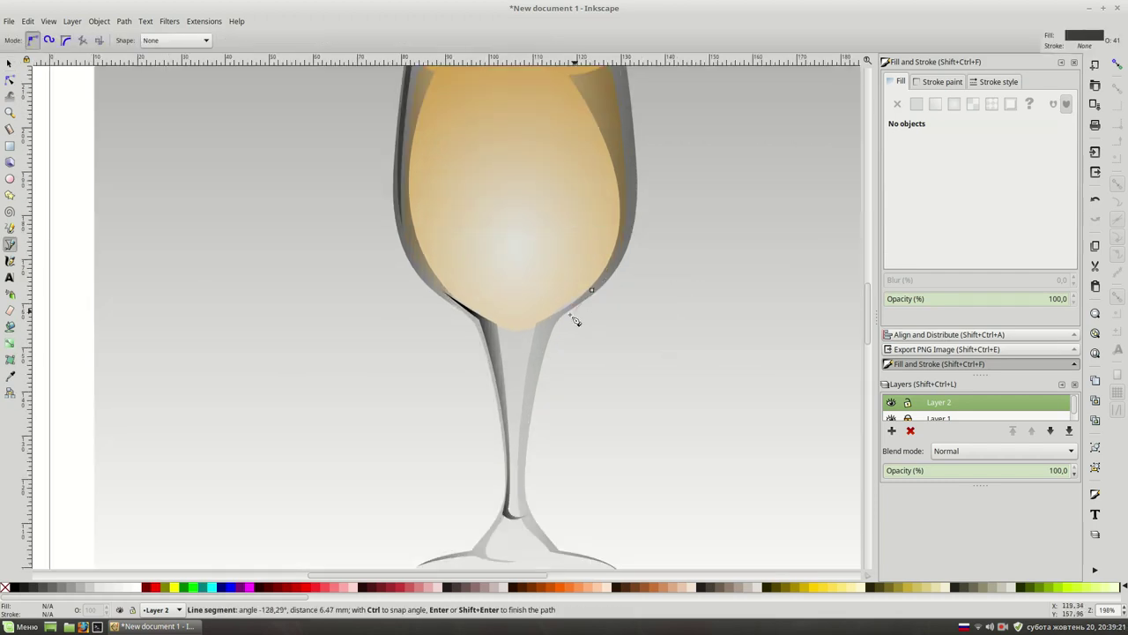
{"action": "left_click_drag", "start_coordinate": [558, 312], "coordinate": [553, 327]}
{"action": "key", "text": "Escape"}
{"action": "key", "text": "plus"}
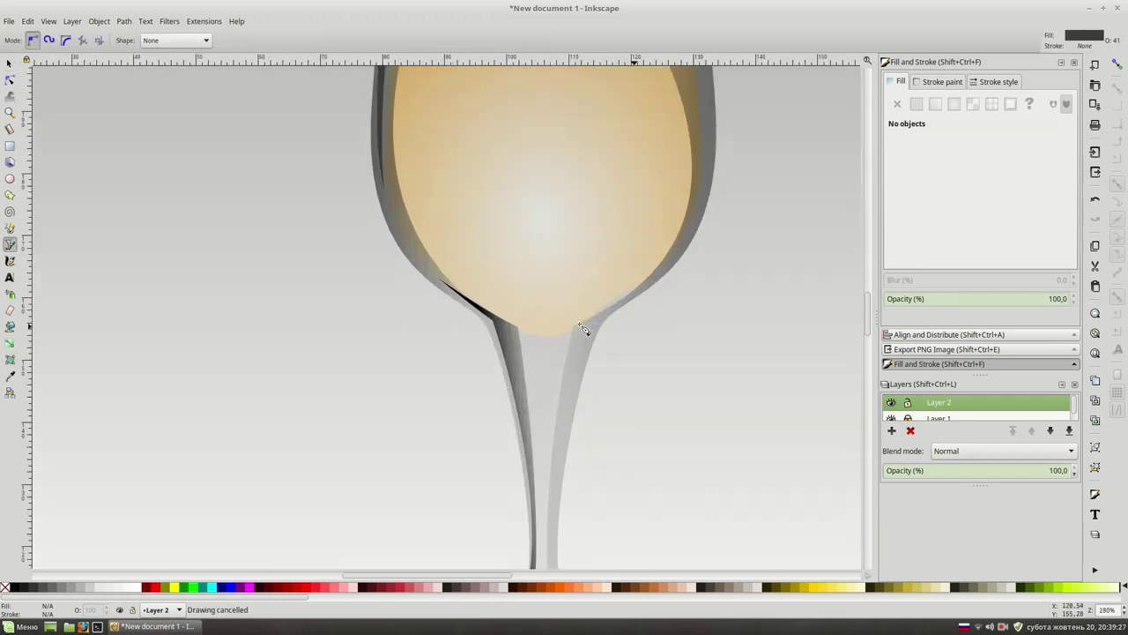
Draw a closed grey shading path down the stem's right edge, then fit the page.
{"action": "left_click", "coordinate": [649, 289]}
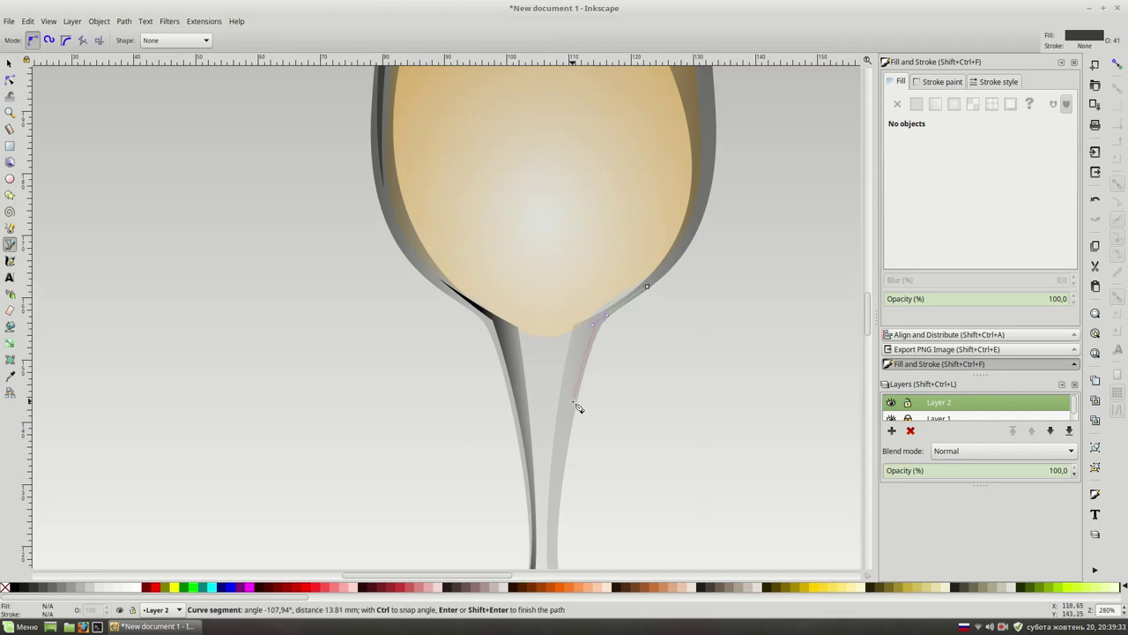
{"action": "scroll", "coordinate": [582, 402], "scroll_direction": "down", "scroll_amount": 5}
{"action": "mouse_move", "coordinate": [546, 301]}
{"action": "left_mouse_down"}
{"action": "mouse_move", "coordinate": [577, 498]}
{"action": "mouse_move", "coordinate": [586, 491]}
{"action": "left_mouse_up"}
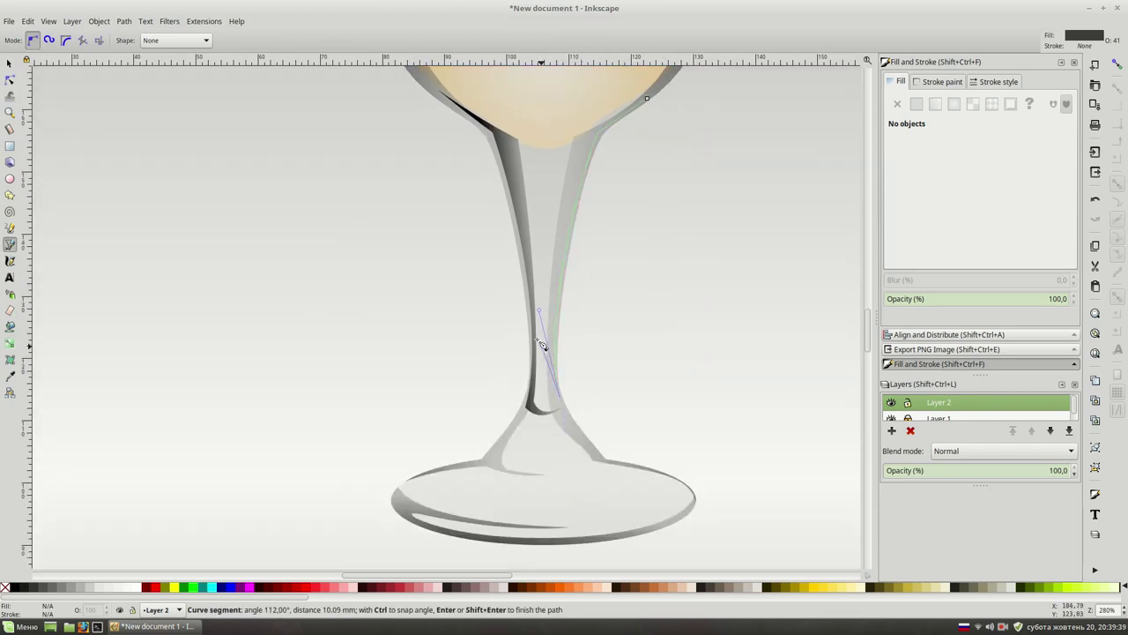
{"action": "left_click_drag", "start_coordinate": [591, 142], "coordinate": [623, 123]}
{"action": "key", "text": "Return"}
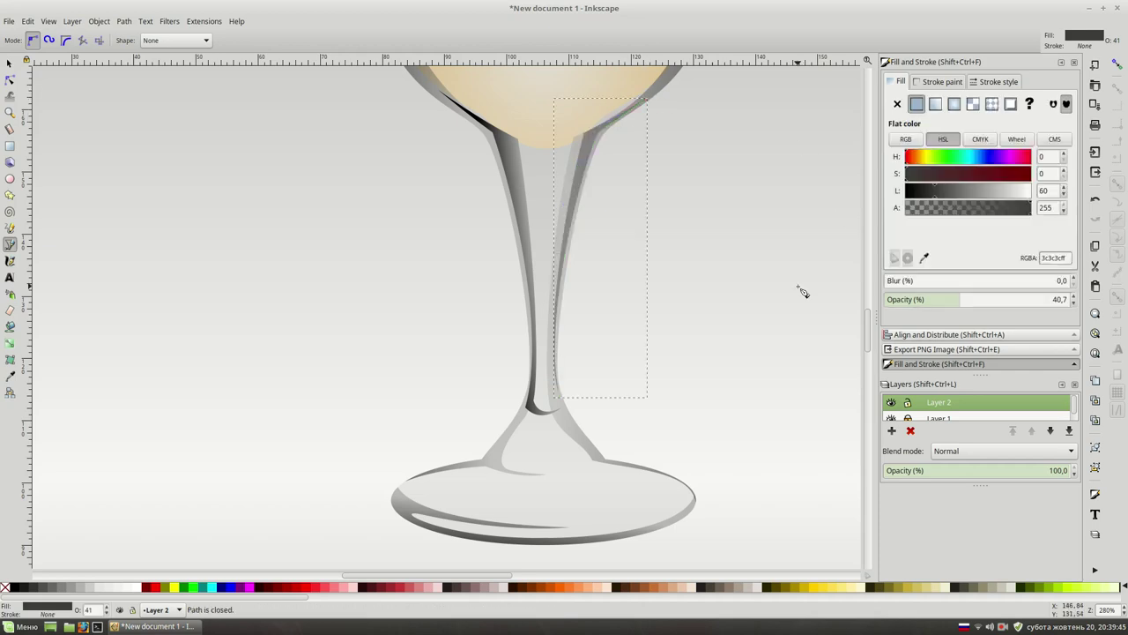
{"action": "key", "text": "s"}
{"action": "key", "text": "Escape"}
{"action": "key", "text": "5"}
{"action": "scroll", "coordinate": [749, 335], "scroll_direction": "up", "scroll_amount": 2}
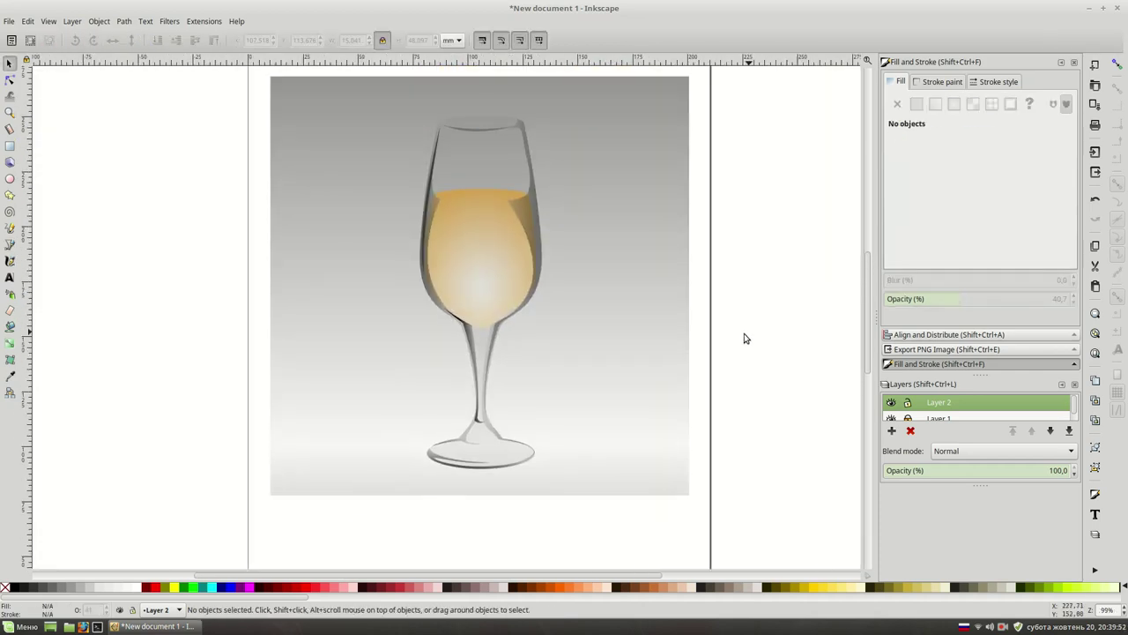
Stretch the wine's radial gradient higher up the liquid and inspect its bottom node.
{"action": "left_click", "coordinate": [483, 291]}
{"action": "left_click", "coordinate": [480, 317]}
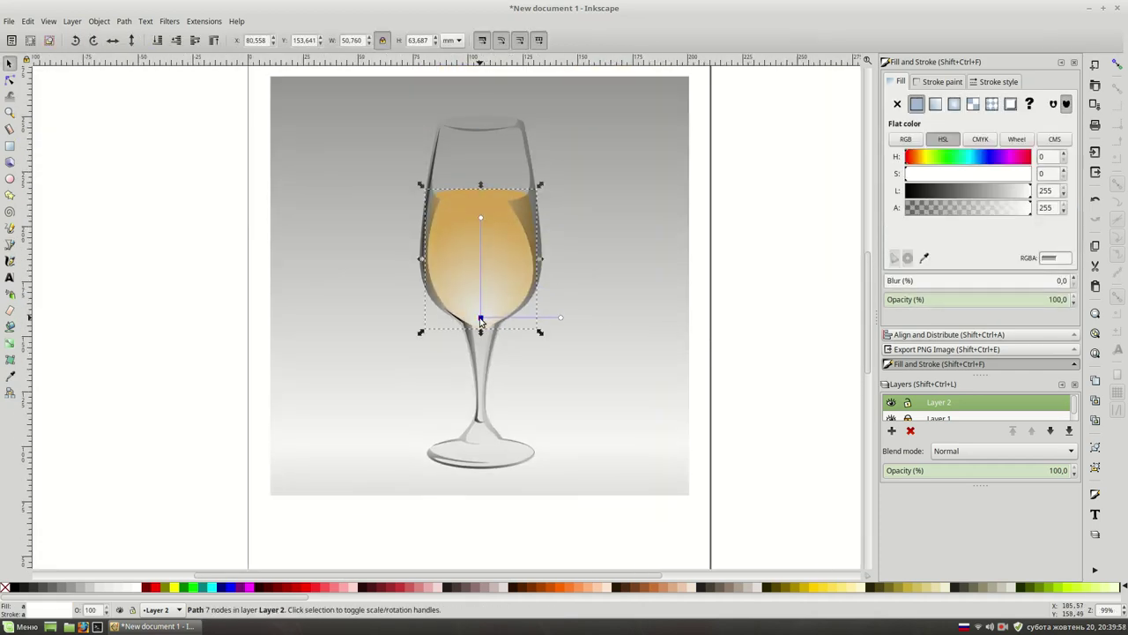
{"action": "left_click_drag", "start_coordinate": [481, 220], "coordinate": [489, 174]}
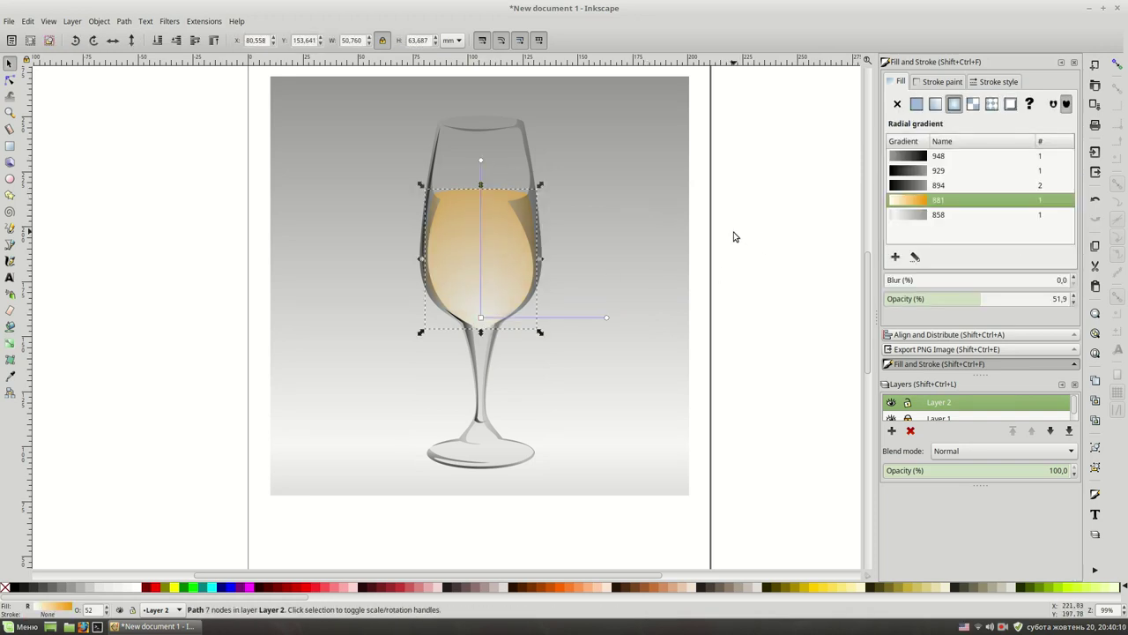
{"action": "key", "text": "Escape"}
{"action": "key", "text": "plus"}
{"action": "key", "text": "plus"}
{"action": "key", "text": "plus"}
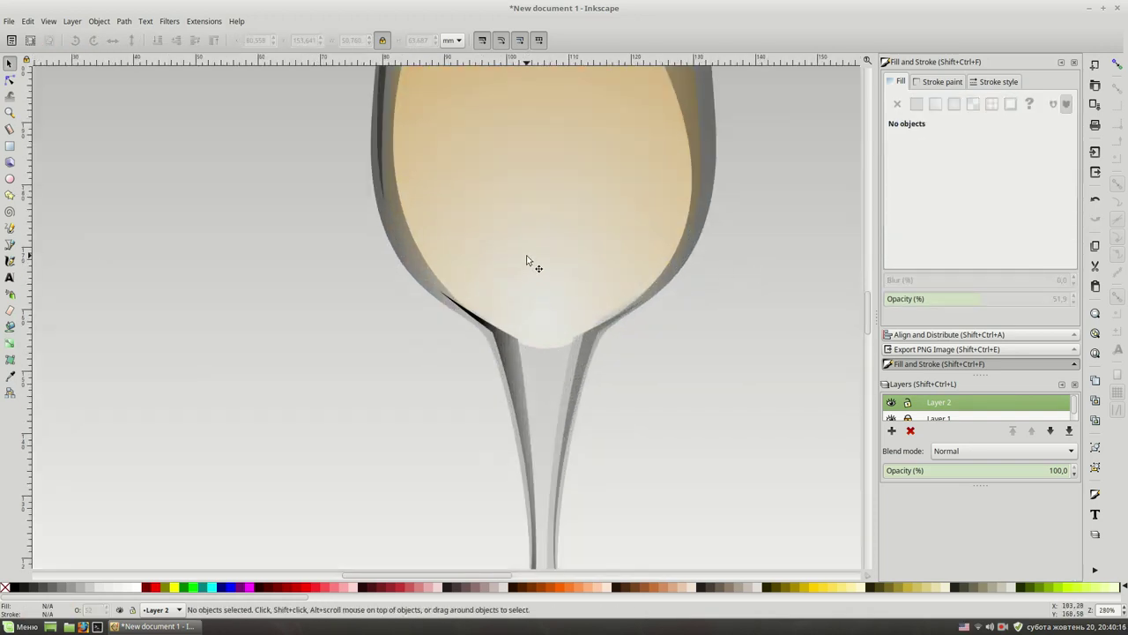
{"action": "double_click", "coordinate": [527, 261]}
{"action": "left_click", "coordinate": [597, 328]}
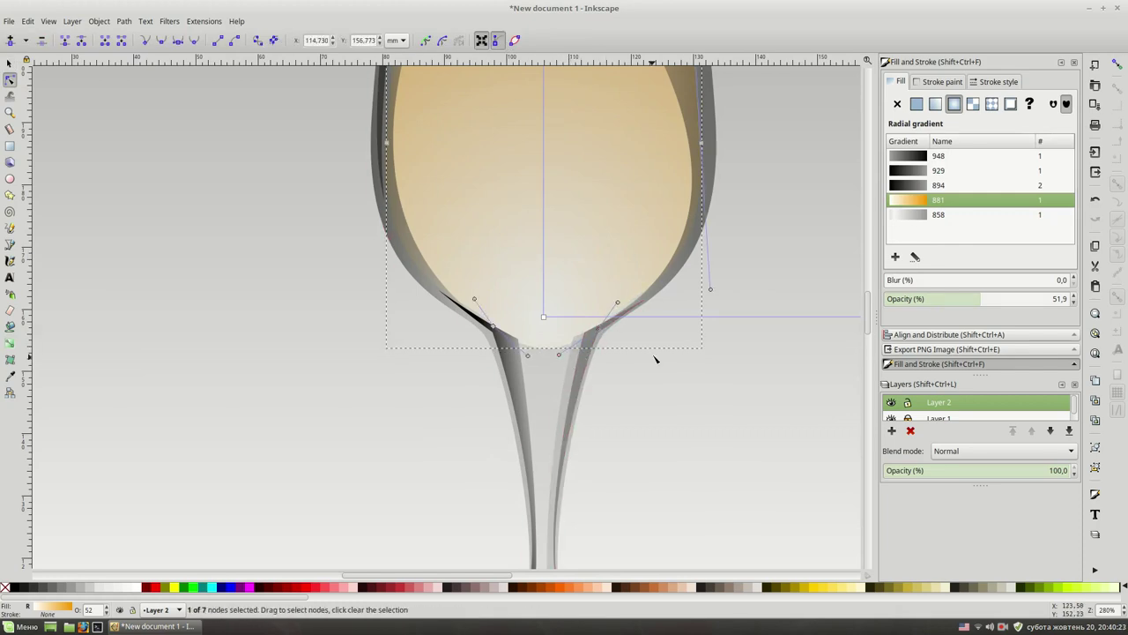
{"action": "key", "text": "s"}
{"action": "left_click", "coordinate": [702, 438]}
Draw a small curved shading path across the bottom of the bowl.
{"action": "key", "text": "b"}
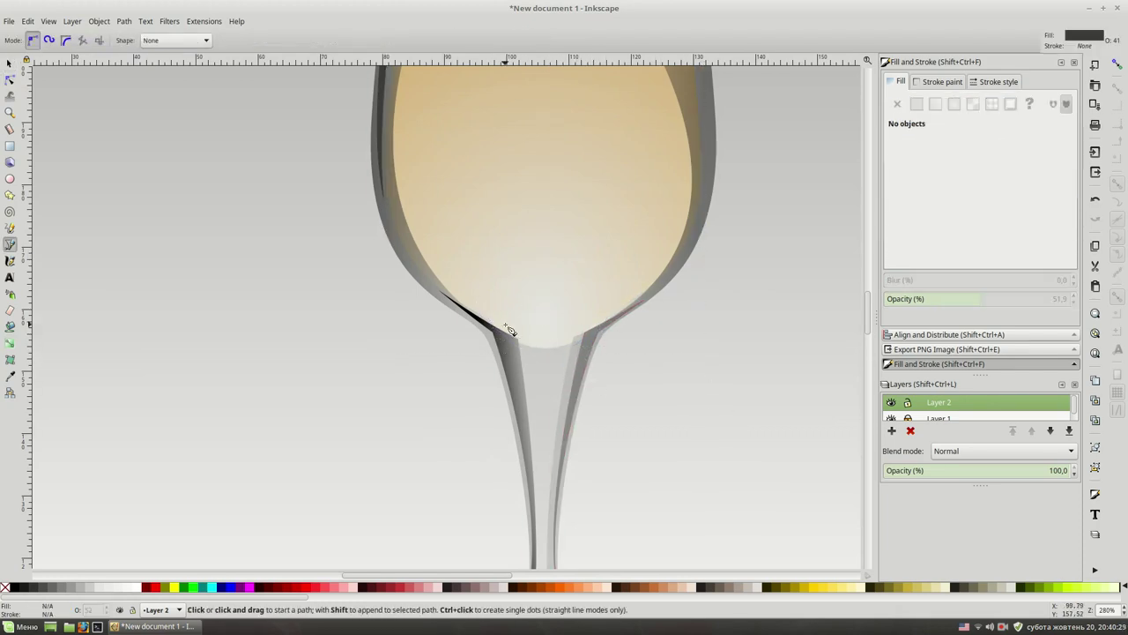
{"action": "left_click", "coordinate": [526, 353]}
{"action": "left_click_drag", "start_coordinate": [577, 339], "coordinate": [518, 345]}
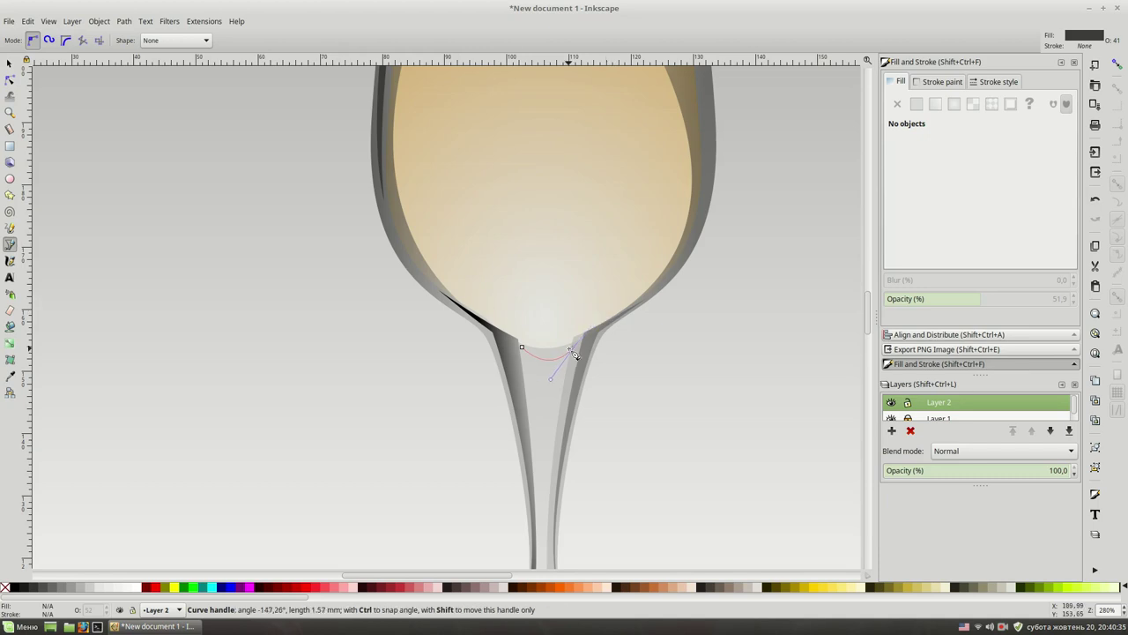
{"action": "key", "text": "Return"}
{"action": "key", "text": "Escape"}
{"action": "key", "text": "s"}
{"action": "key", "text": "5"}
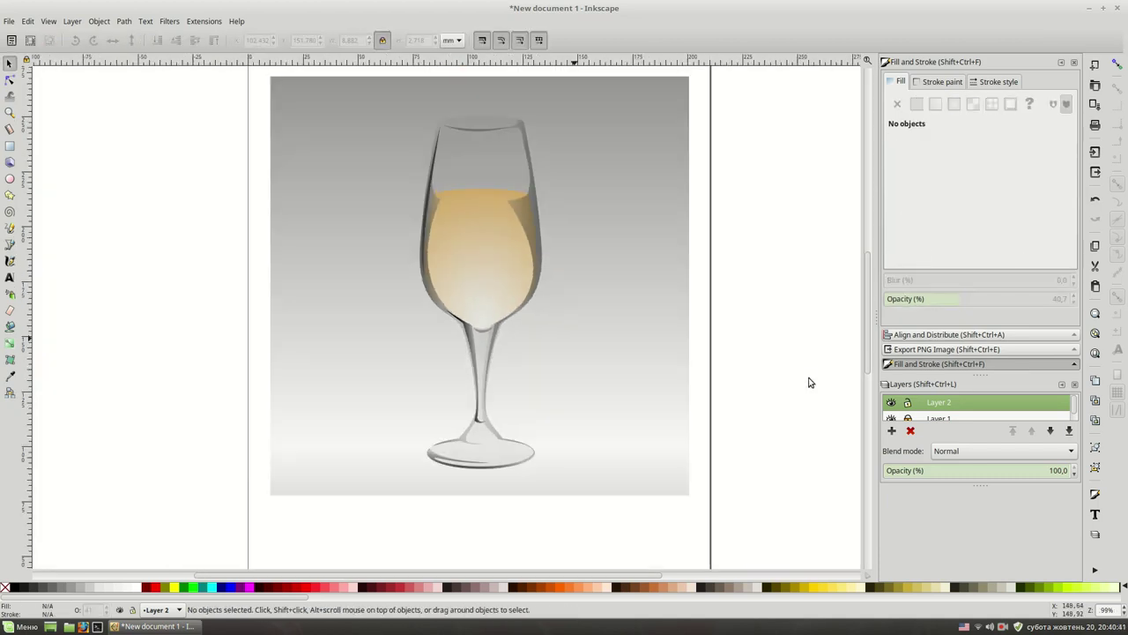
{"action": "key", "text": "plus"}
Draw a closed curved dark shape across the top of the glass foot.
{"action": "scroll", "coordinate": [809, 382], "scroll_direction": "down", "scroll_amount": 3}
{"action": "key", "text": "b"}
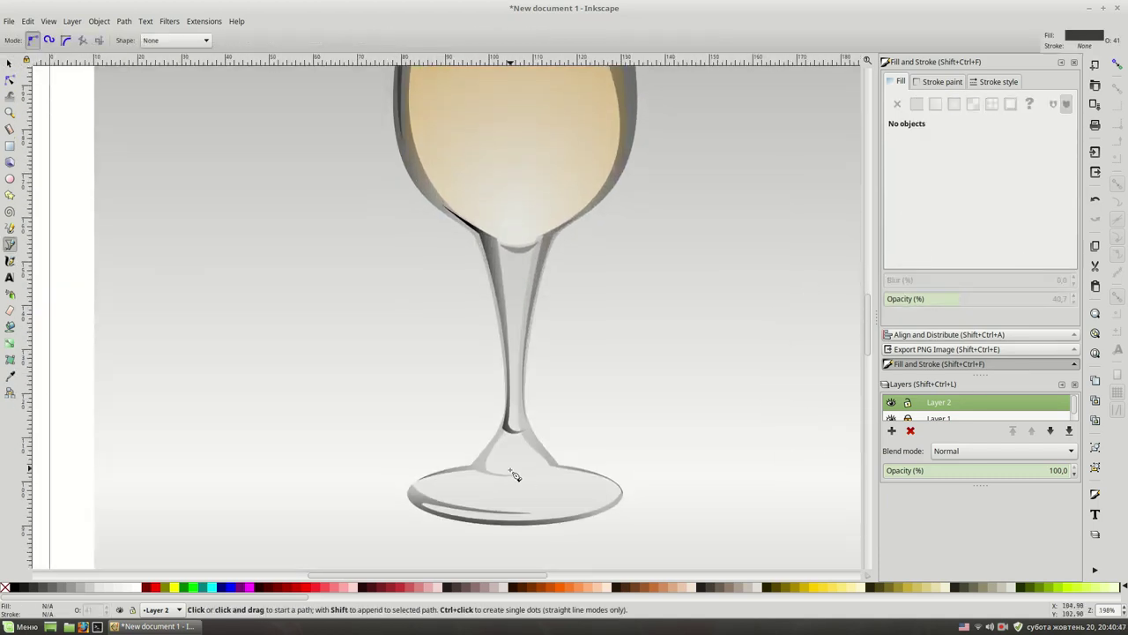
{"action": "left_click", "coordinate": [472, 469]}
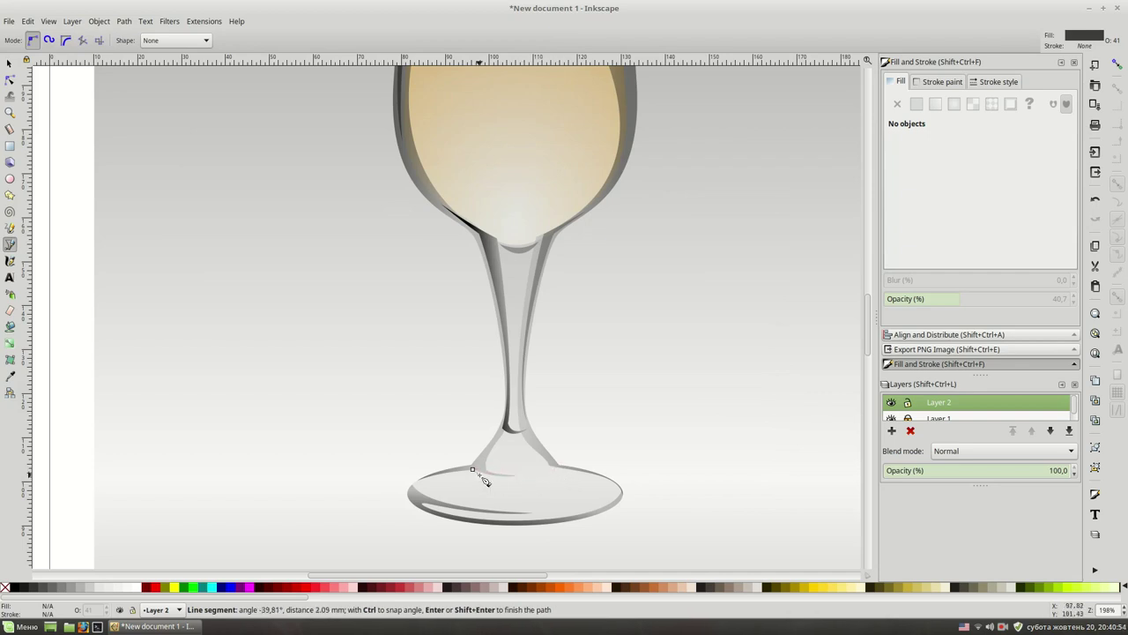
{"action": "key", "text": "Escape"}
{"action": "left_click", "coordinate": [467, 469]}
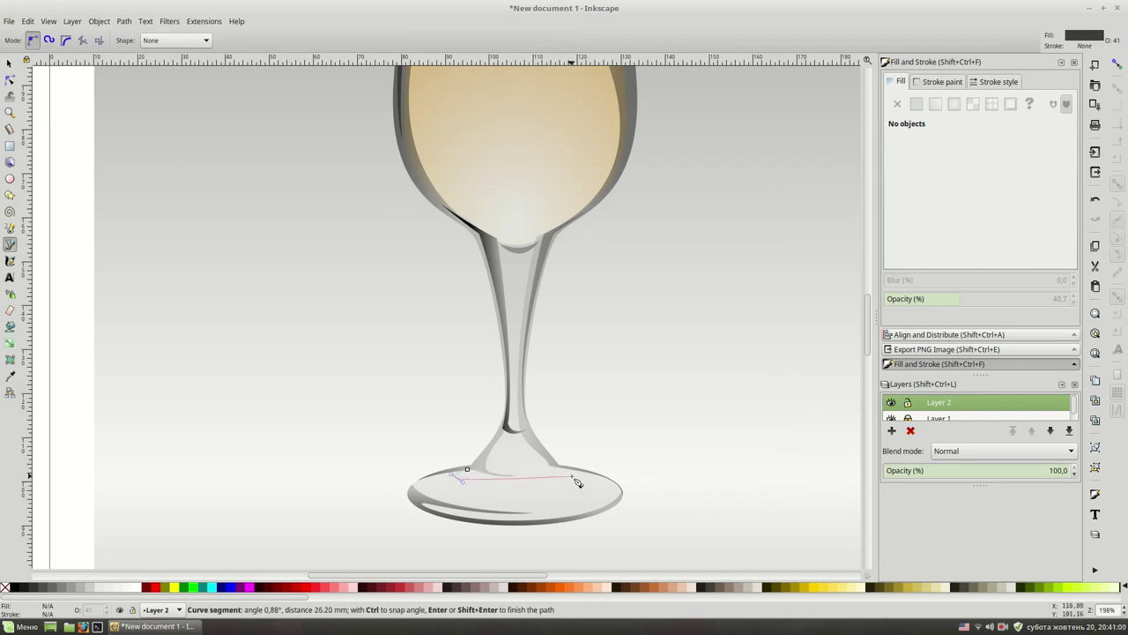
{"action": "left_click_drag", "start_coordinate": [569, 470], "coordinate": [584, 460]}
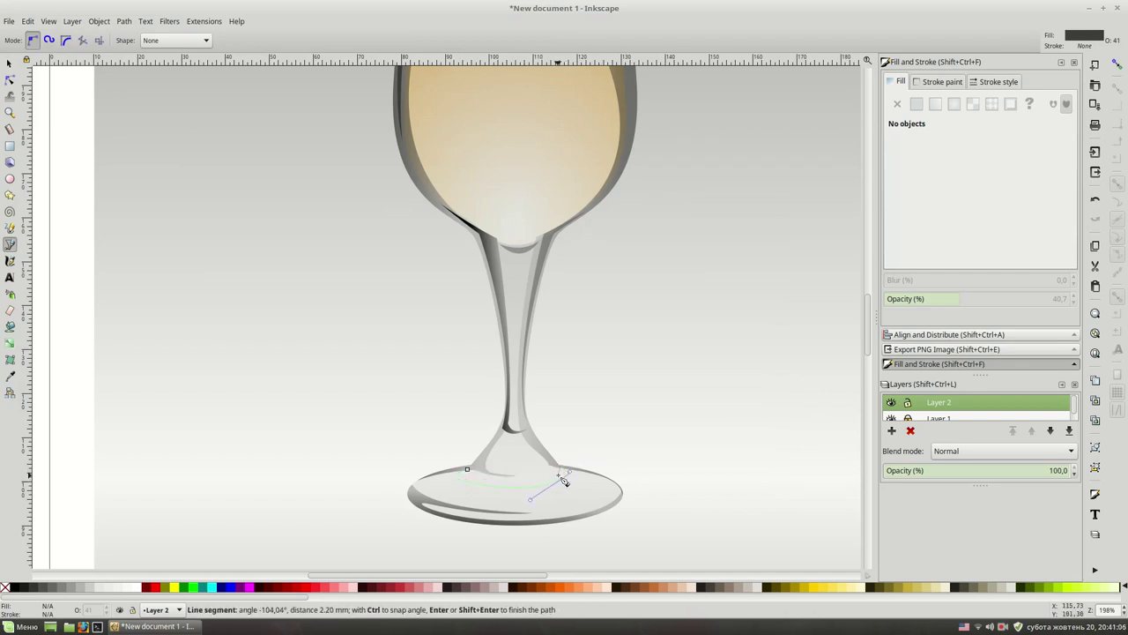
{"action": "left_click", "coordinate": [520, 486]}
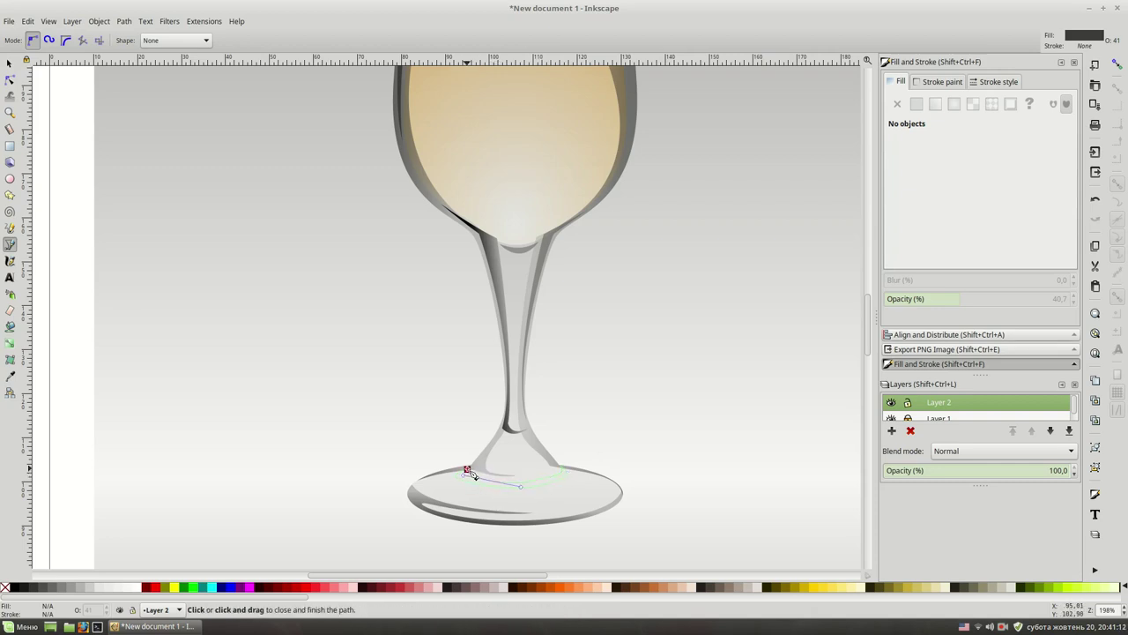
{"action": "left_click", "coordinate": [467, 471]}
{"action": "key", "text": "s"}
{"action": "key", "text": "Escape"}
Draw a second closed curved shape along the base's front edge, then deselect it.
{"action": "scroll", "coordinate": [674, 511], "scroll_direction": "down", "scroll_amount": 2, "text": "ctrl"}
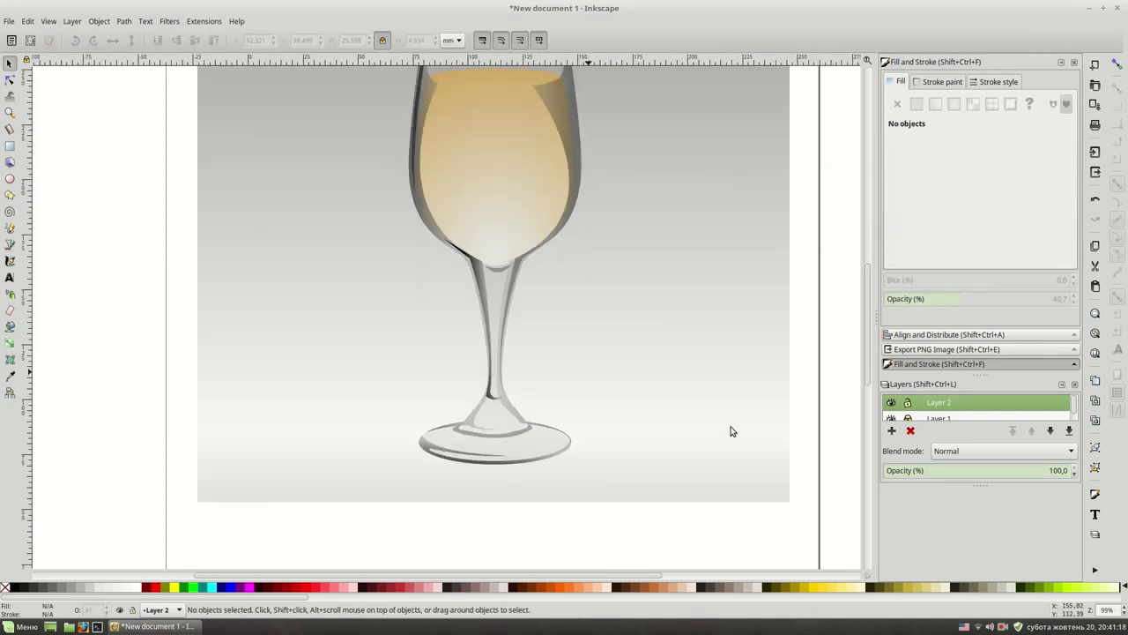
{"action": "scroll", "coordinate": [624, 460], "scroll_direction": "down", "scroll_amount": 2, "text": "ctrl"}
{"action": "scroll", "coordinate": [624, 461], "scroll_direction": "up", "scroll_amount": 4, "text": "ctrl"}
{"action": "key", "text": "b"}
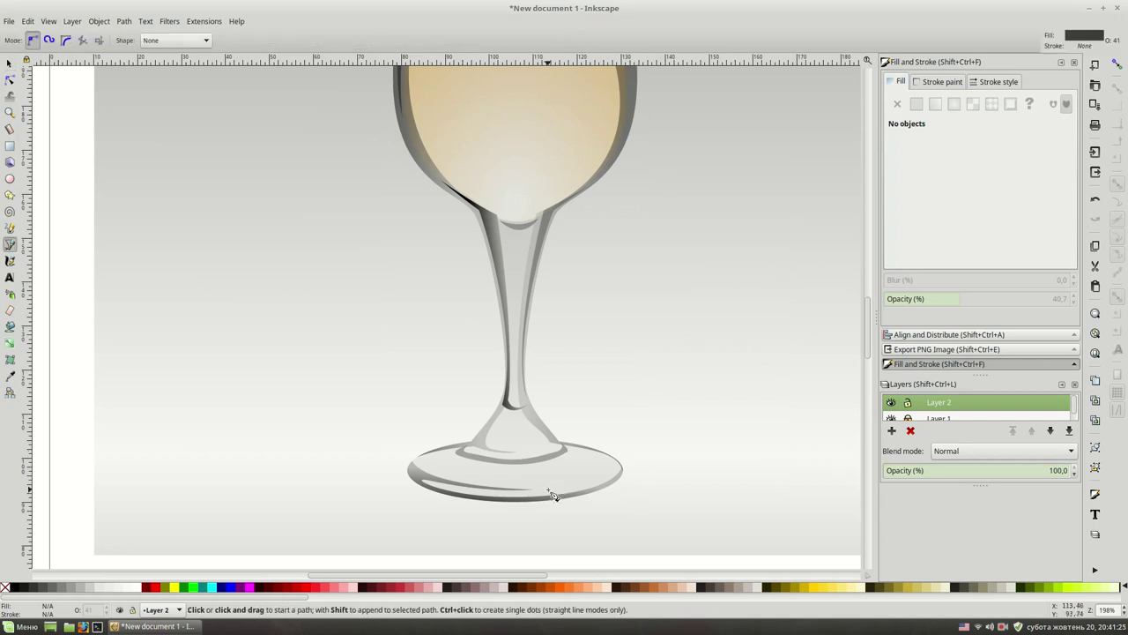
{"action": "left_click", "coordinate": [546, 487]}
{"action": "left_click_drag", "start_coordinate": [618, 480], "coordinate": [631, 451]}
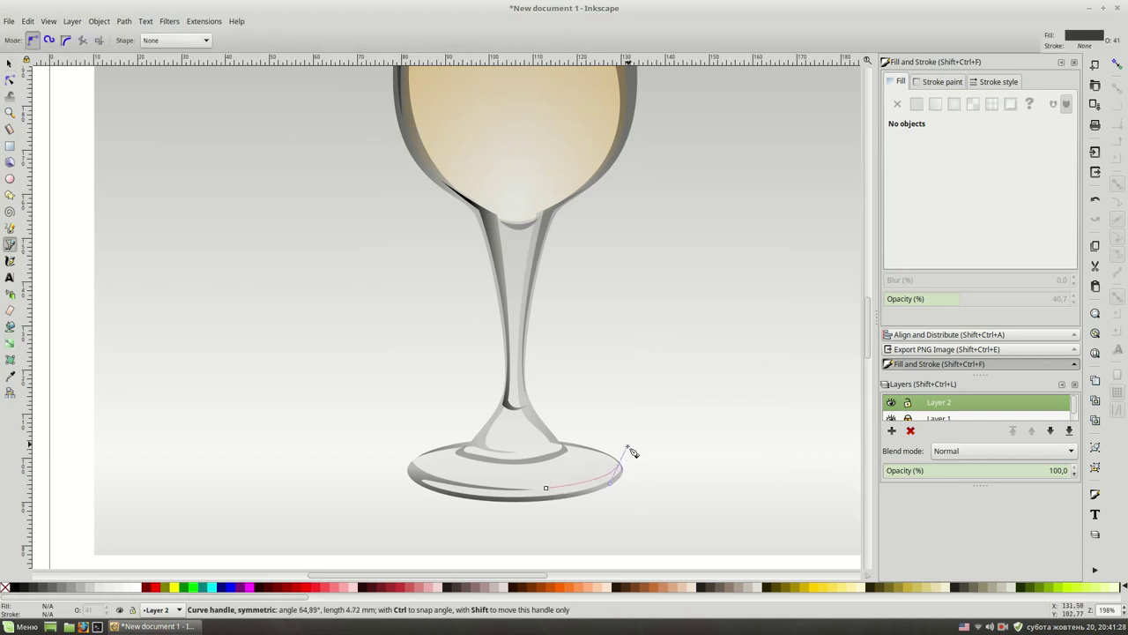
{"action": "left_click", "coordinate": [546, 487]}
{"action": "key", "text": "s"}
{"action": "key", "text": "Escape"}
{"action": "scroll", "coordinate": [731, 373], "scroll_direction": "up", "scroll_amount": 4}
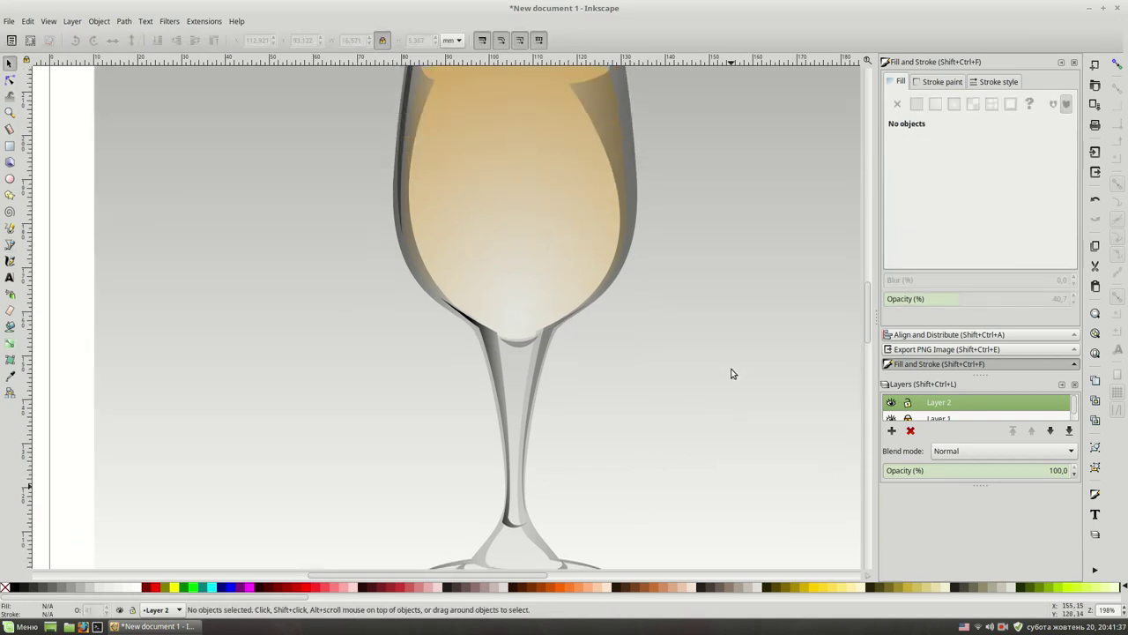
{"action": "scroll", "coordinate": [729, 368], "scroll_direction": "up", "scroll_amount": 5}
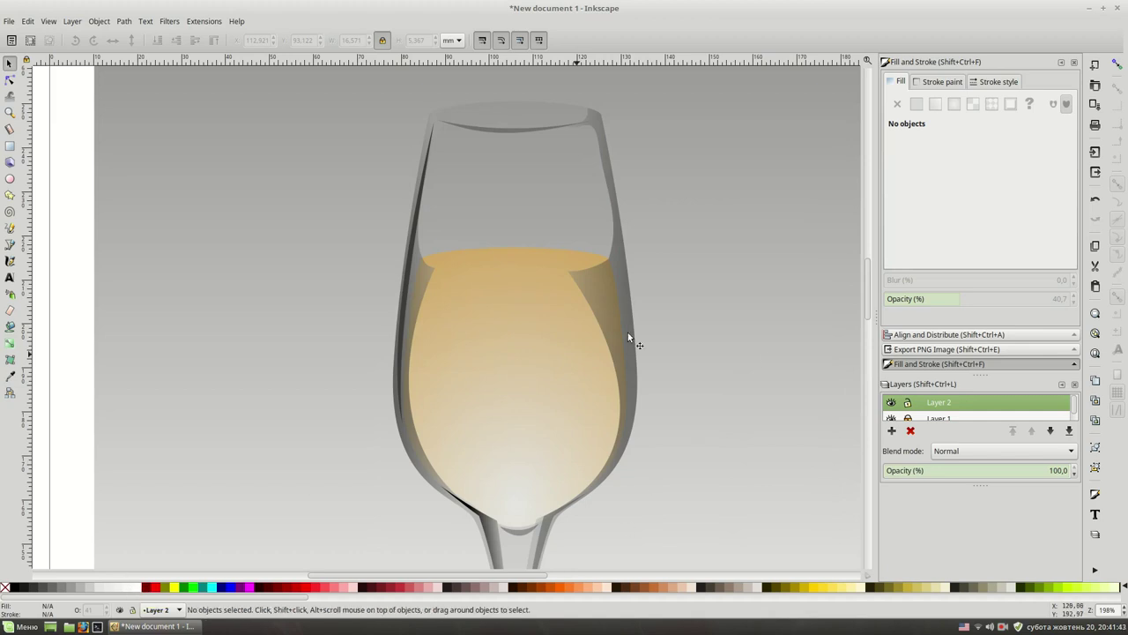
{"action": "scroll", "coordinate": [639, 326], "scroll_direction": "up", "scroll_amount": 2}
Draw a closed curved white highlight along the front of the glass rim.
{"action": "key", "text": "b"}
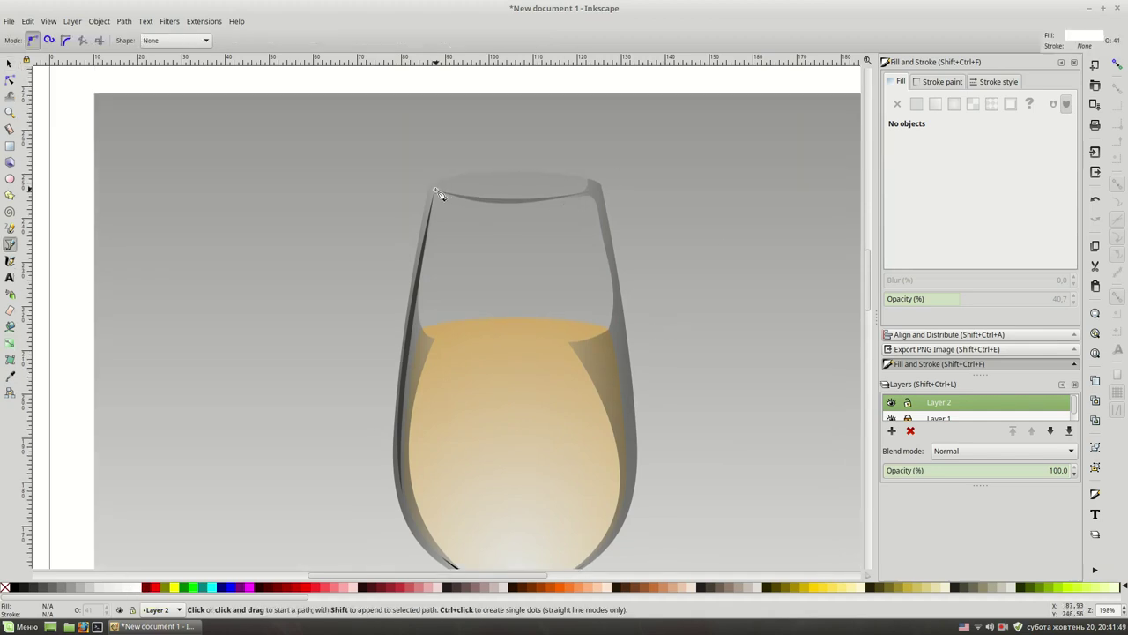
{"action": "key", "text": "plus"}
{"action": "left_click", "coordinate": [438, 124]}
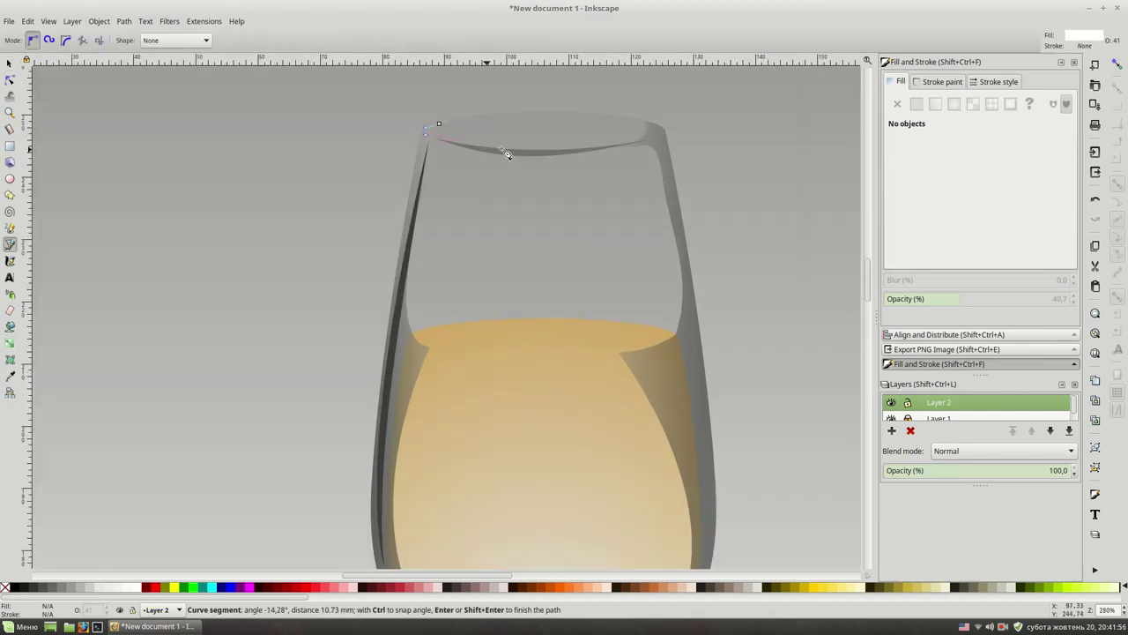
{"action": "left_click", "coordinate": [650, 143]}
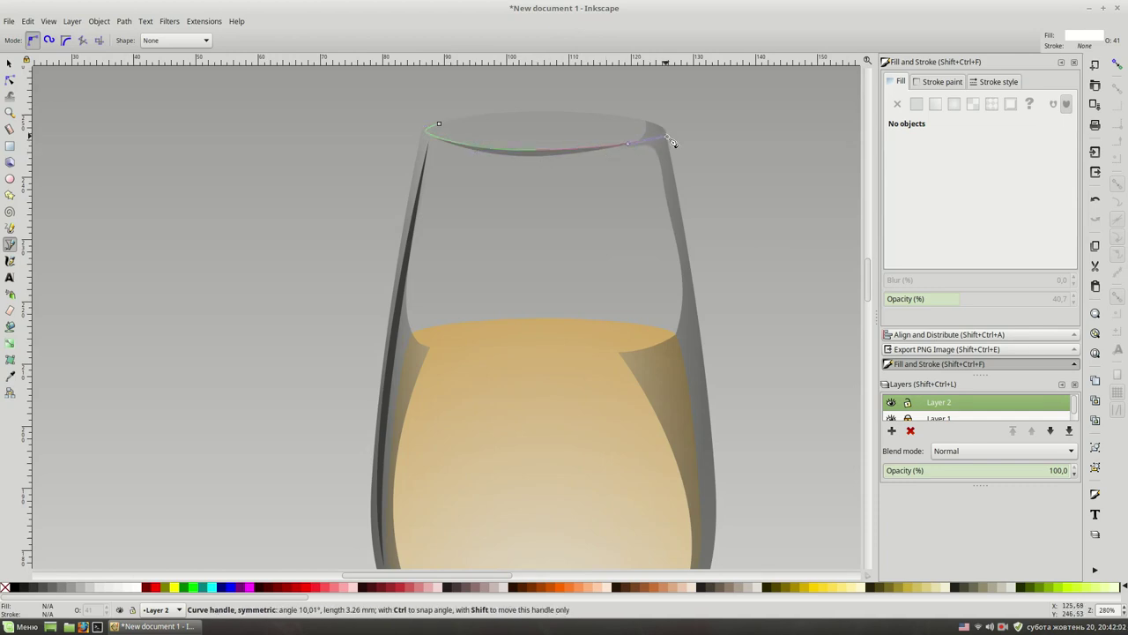
{"action": "left_click_drag", "start_coordinate": [438, 123], "coordinate": [453, 118]}
{"action": "key", "text": "s"}
{"action": "key", "text": "Escape"}
{"action": "key", "text": "minus"}
{"action": "key", "text": "minus"}
{"action": "key", "text": "minus"}
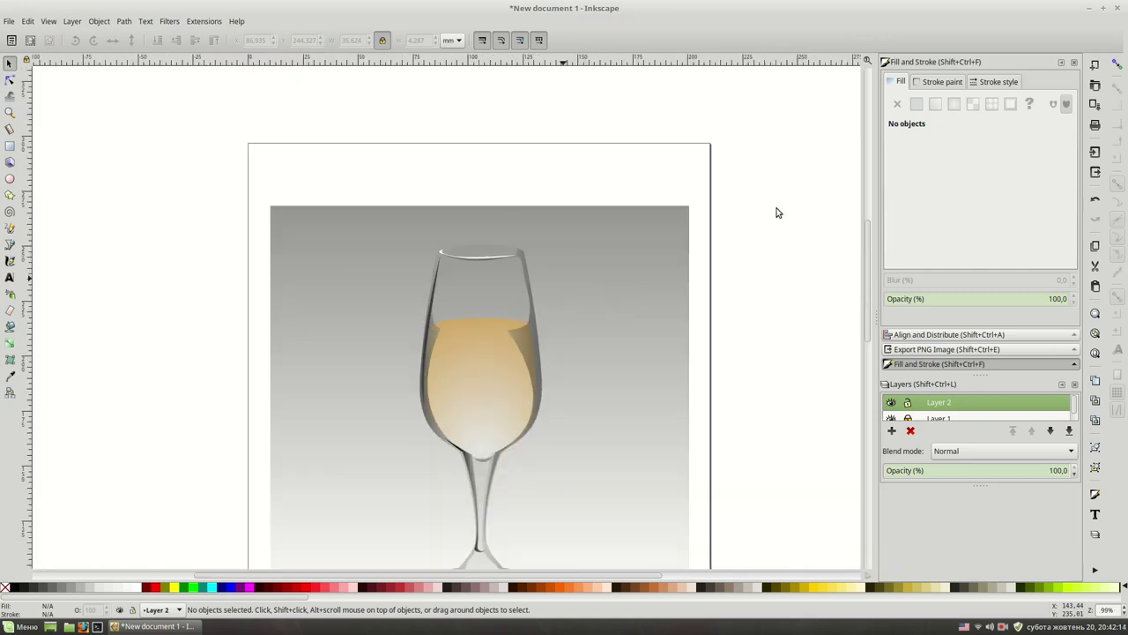
{"action": "key", "text": "plus"}
{"action": "key", "text": "plus"}
{"action": "key", "text": "plus"}
{"action": "key", "text": "minus"}
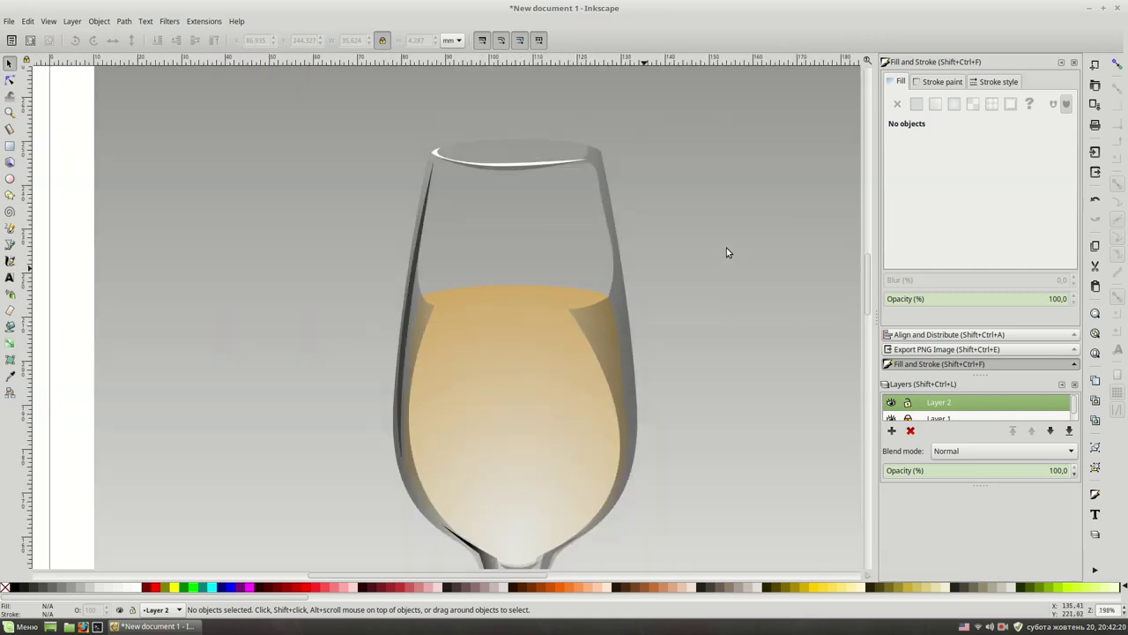
{"action": "scroll", "coordinate": [726, 247], "scroll_direction": "down", "scroll_amount": 5}
{"action": "scroll", "coordinate": [699, 275], "scroll_direction": "up", "scroll_amount": 1}
Draw curved highlight paths across the glass base and near the stem foot.
{"action": "key", "text": "b"}
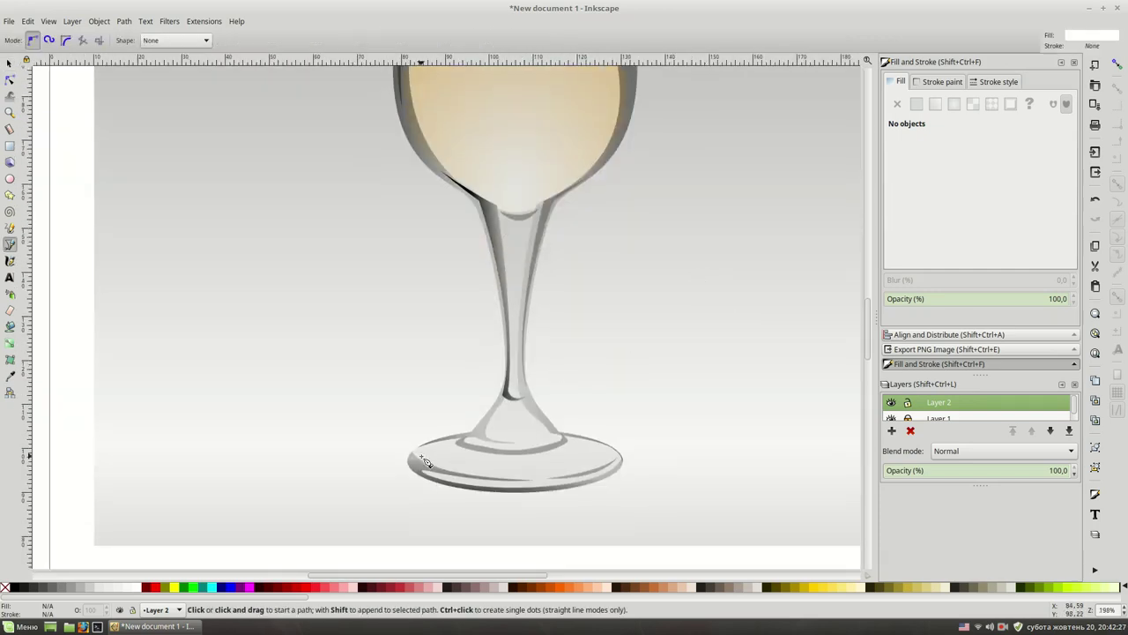
{"action": "left_click", "coordinate": [420, 458]}
{"action": "left_click_drag", "start_coordinate": [617, 467], "coordinate": [730, 441]}
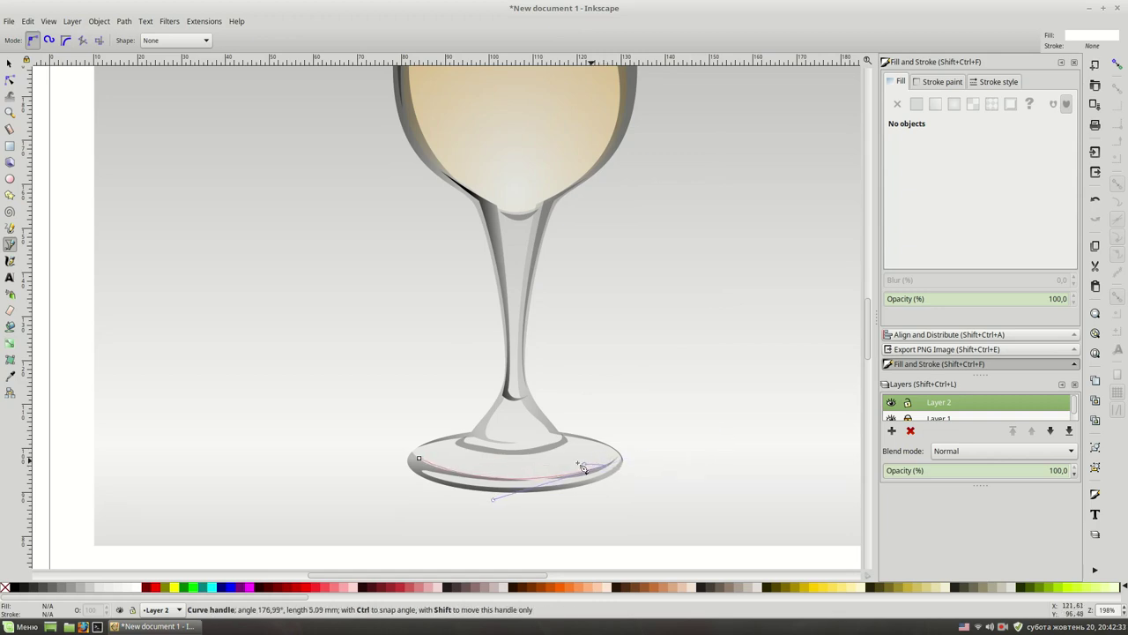
{"action": "left_click_drag", "start_coordinate": [419, 459], "coordinate": [344, 428]}
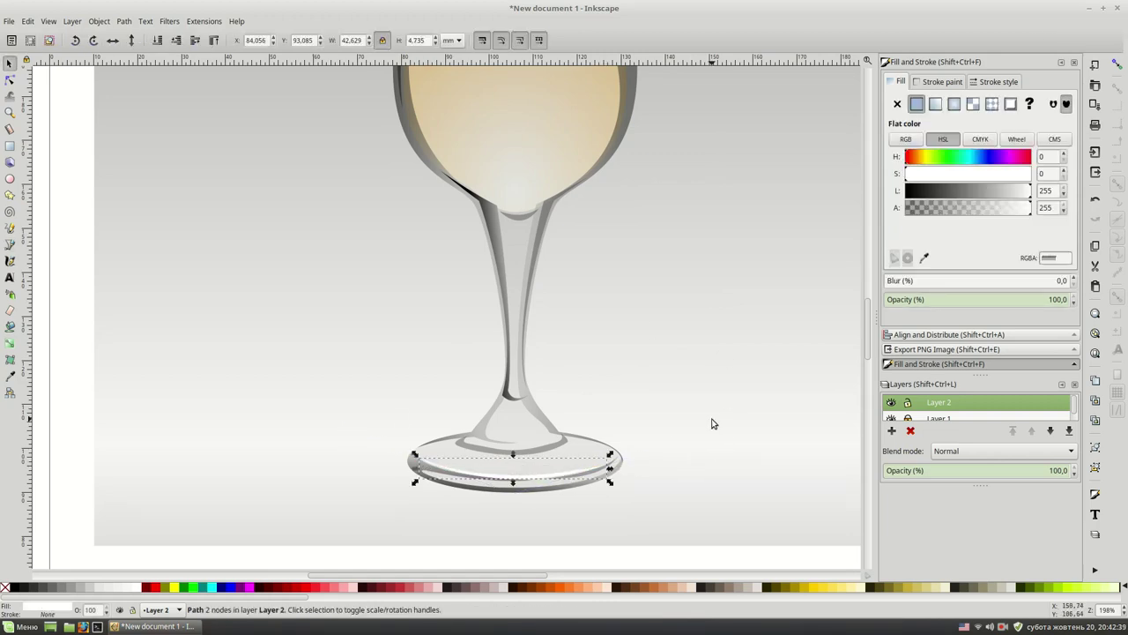
{"action": "key", "text": "Escape"}
{"action": "left_click", "coordinate": [473, 439]}
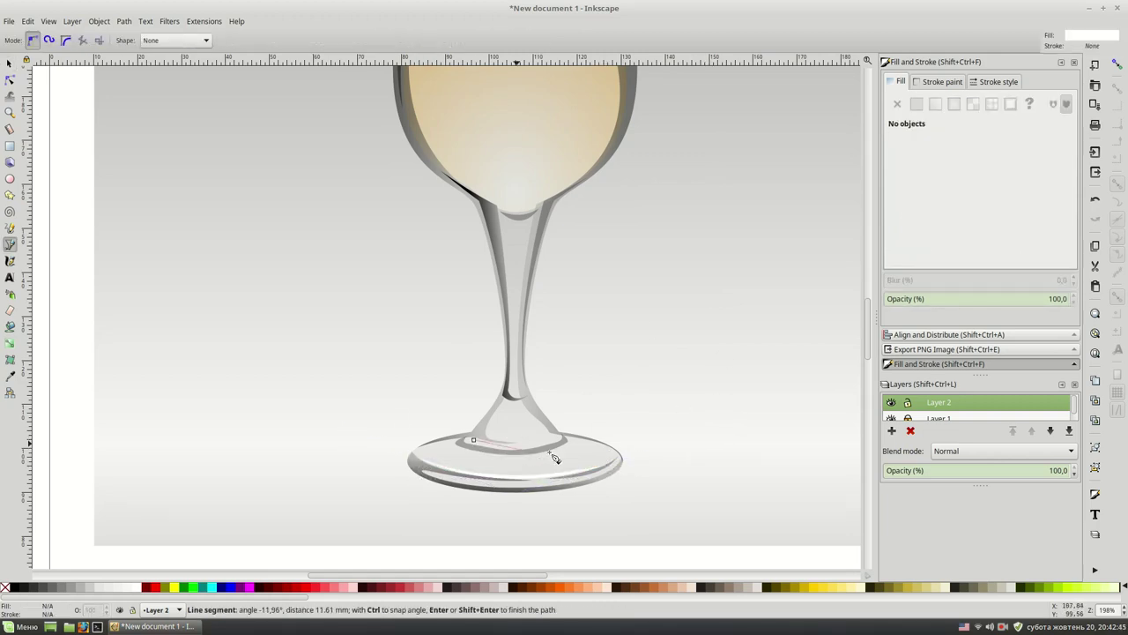
{"action": "left_click_drag", "start_coordinate": [565, 446], "coordinate": [608, 445]}
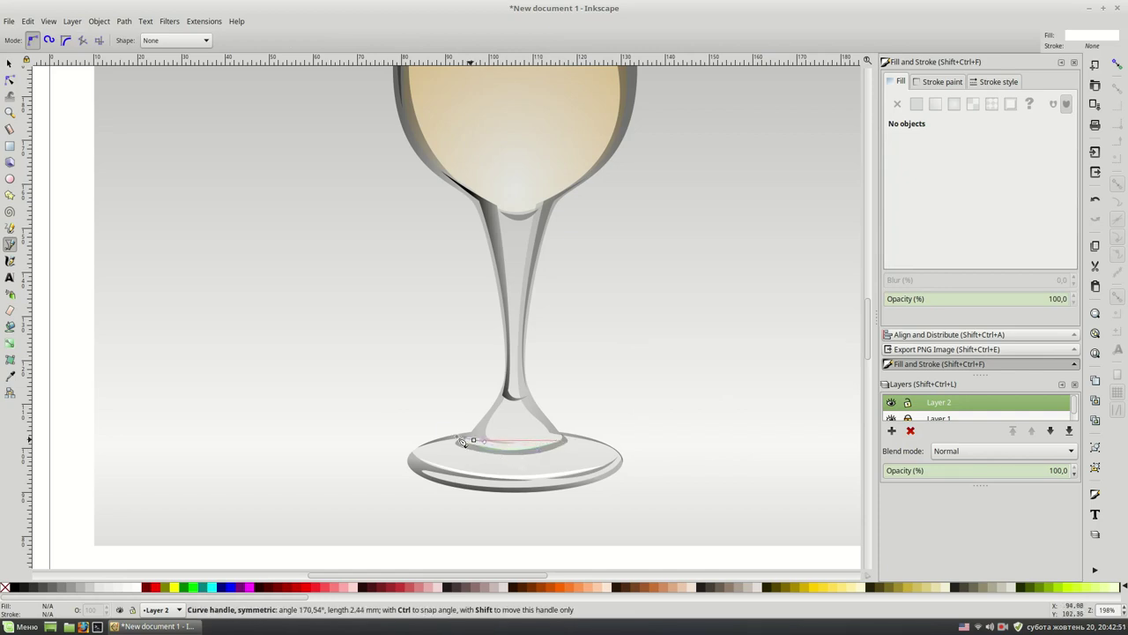
{"action": "key", "text": "Return"}
Draw a curved highlight on the lower stem, then zoom out to the page.
{"action": "left_click", "coordinate": [504, 404]}
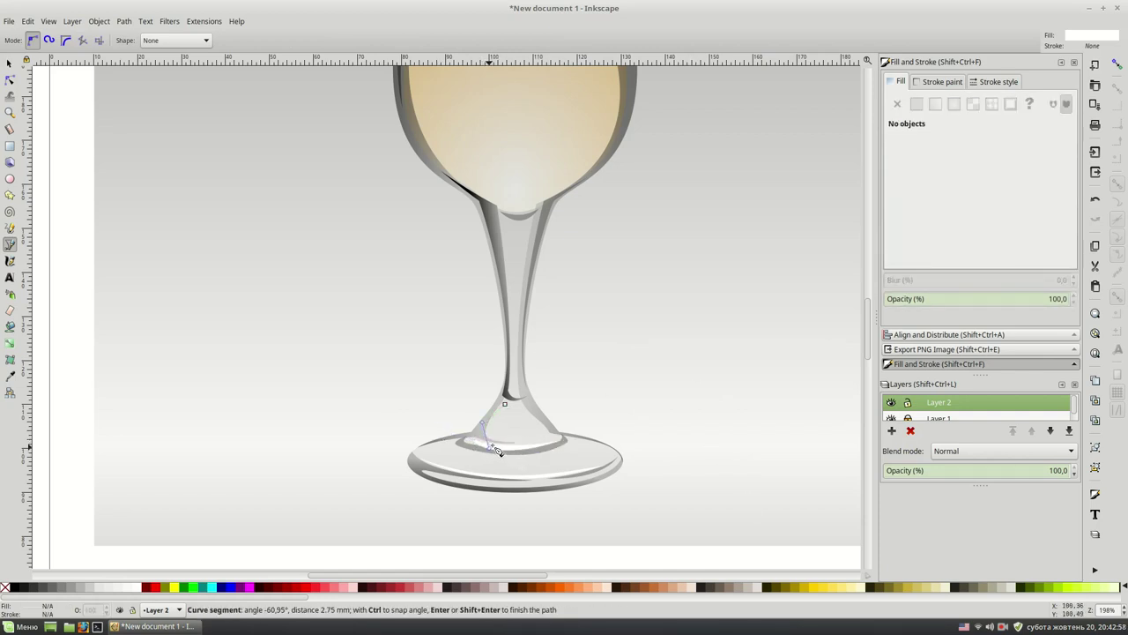
{"action": "left_click_drag", "start_coordinate": [512, 379], "coordinate": [513, 375]}
{"action": "key", "text": "Escape"}
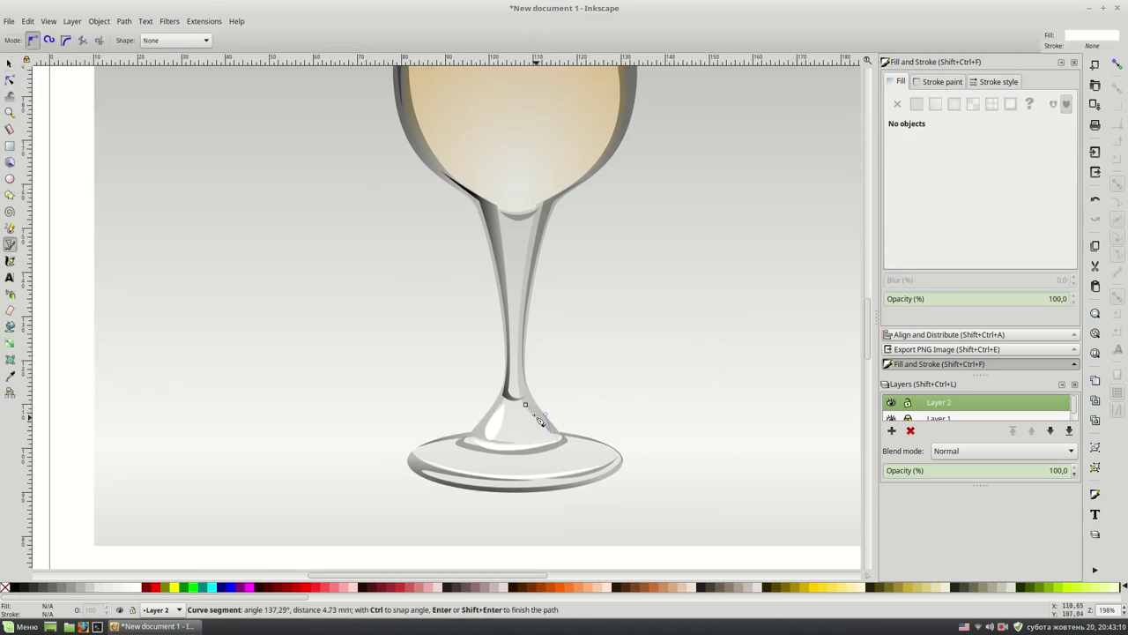
{"action": "key", "text": "Return"}
{"action": "key", "text": "s"}
{"action": "key", "text": "5"}
{"action": "key", "text": "Escape"}
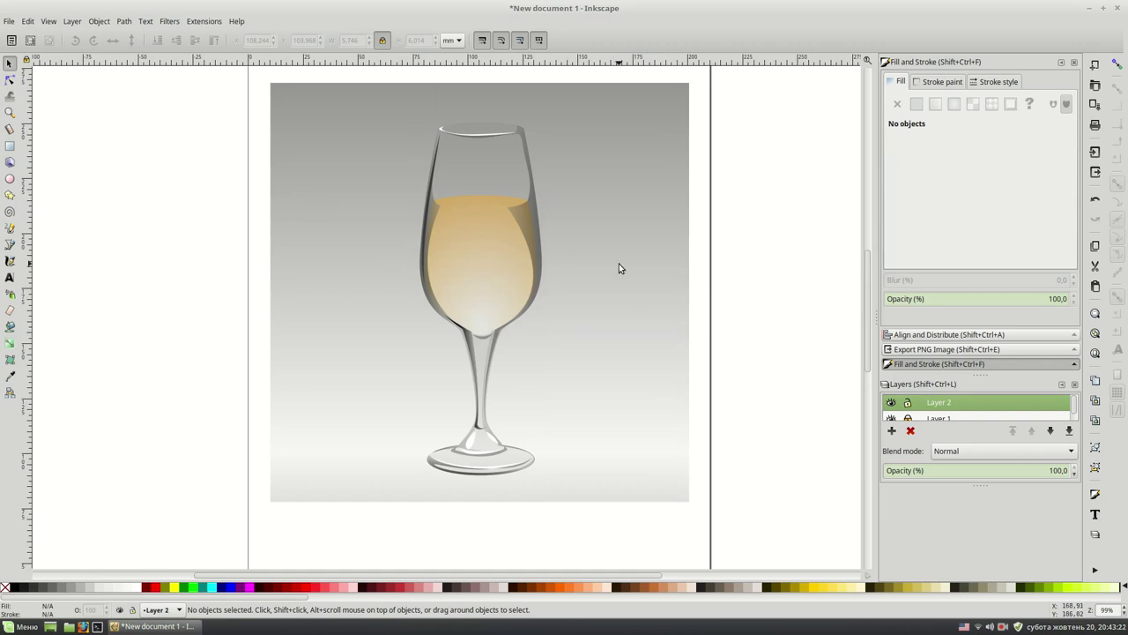
Draw a curved highlight along the back of the glass rim.
{"action": "key", "text": "plus"}
{"action": "key", "text": "plus"}
{"action": "key", "text": "plus"}
{"action": "key", "text": "minus"}
{"action": "scroll", "coordinate": [617, 260], "scroll_direction": "up", "scroll_amount": 3}
{"action": "key", "text": "b"}
{"action": "left_click", "coordinate": [447, 246]}
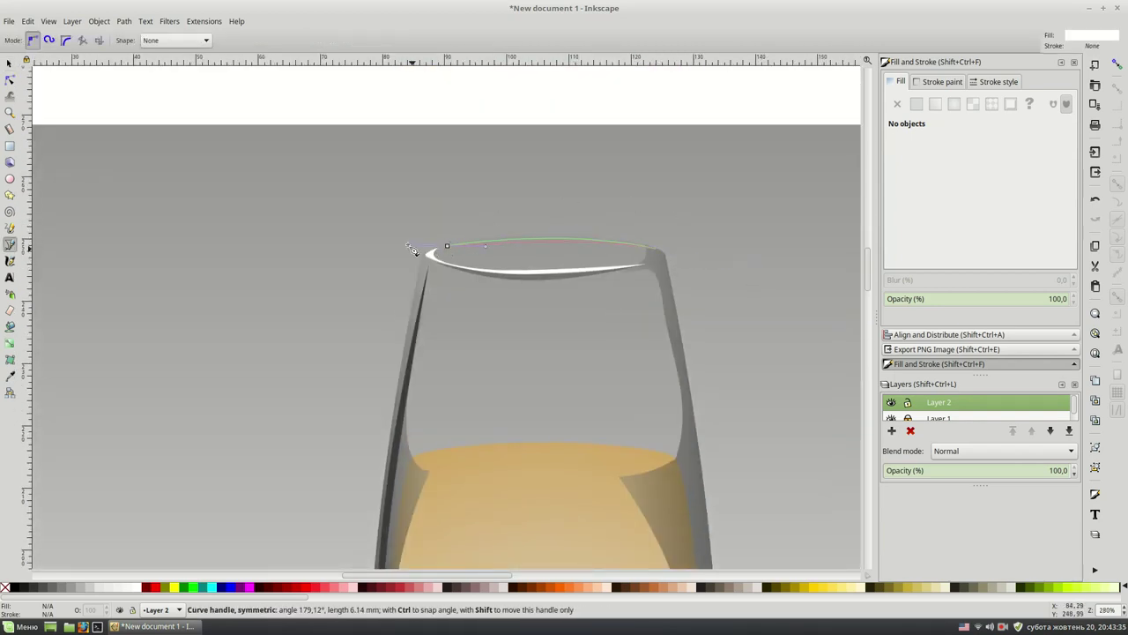
{"action": "key", "text": "Escape"}
{"action": "key", "text": "plus"}
{"action": "key", "text": "plus"}
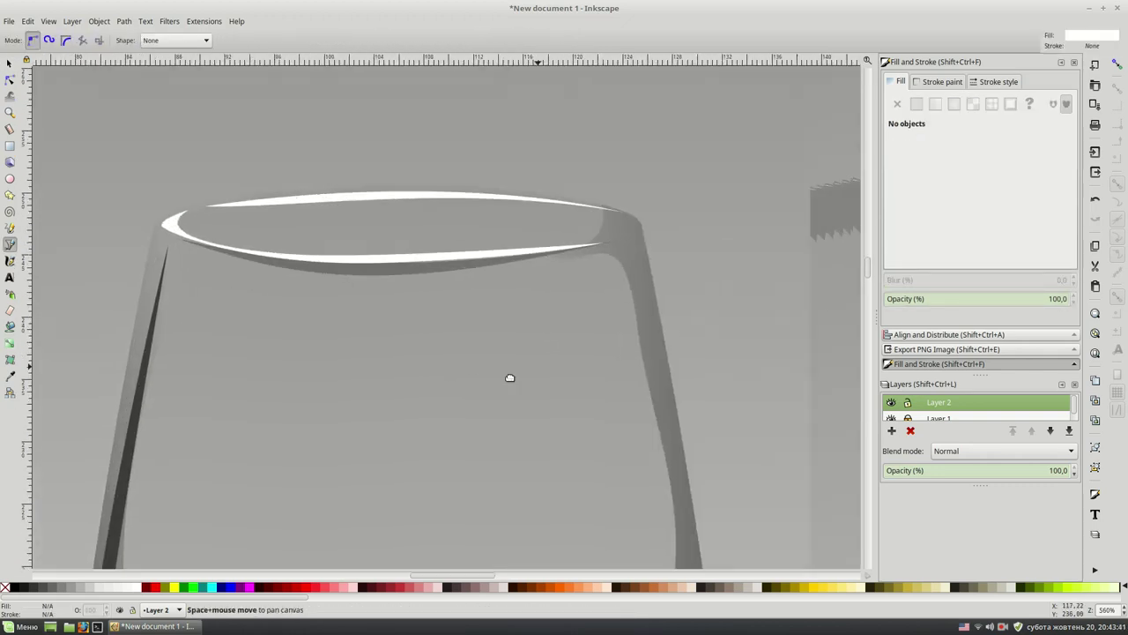
{"action": "left_click_drag", "start_coordinate": [601, 224], "coordinate": [571, 256]}
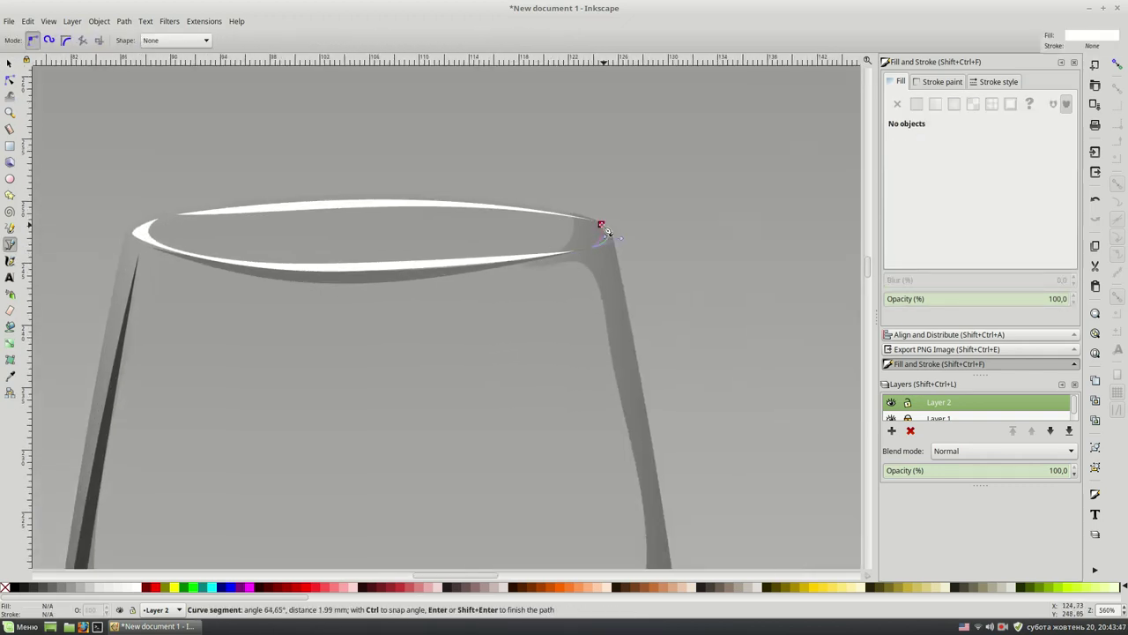
{"action": "key", "text": "Return"}
{"action": "key", "text": "s"}
{"action": "key", "text": "Escape"}
{"action": "key", "text": "minus"}
{"action": "key", "text": "minus"}
{"action": "key", "text": "minus"}
{"action": "key", "text": "minus"}
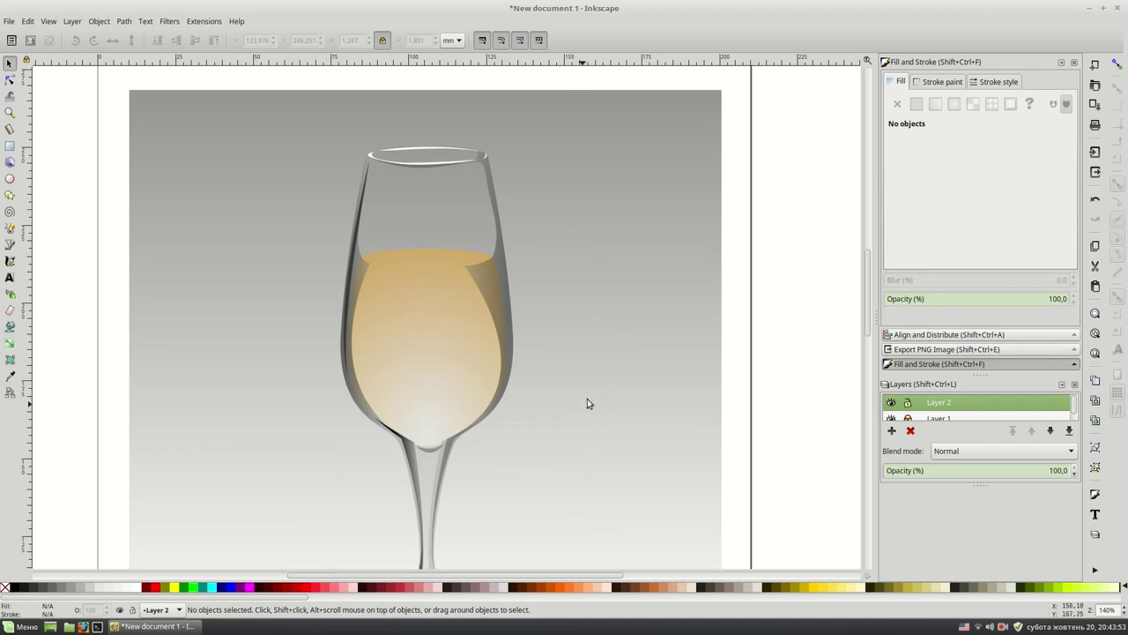
{"action": "mouse_move", "coordinate": [587, 403]}
{"action": "left_mouse_down"}
{"action": "mouse_move", "coordinate": [637, 373]}
{"action": "mouse_move", "coordinate": [695, 297]}
{"action": "left_mouse_up"}
Draw a curved highlight path up the glass stem toward the bowl.
{"action": "key", "text": "b"}
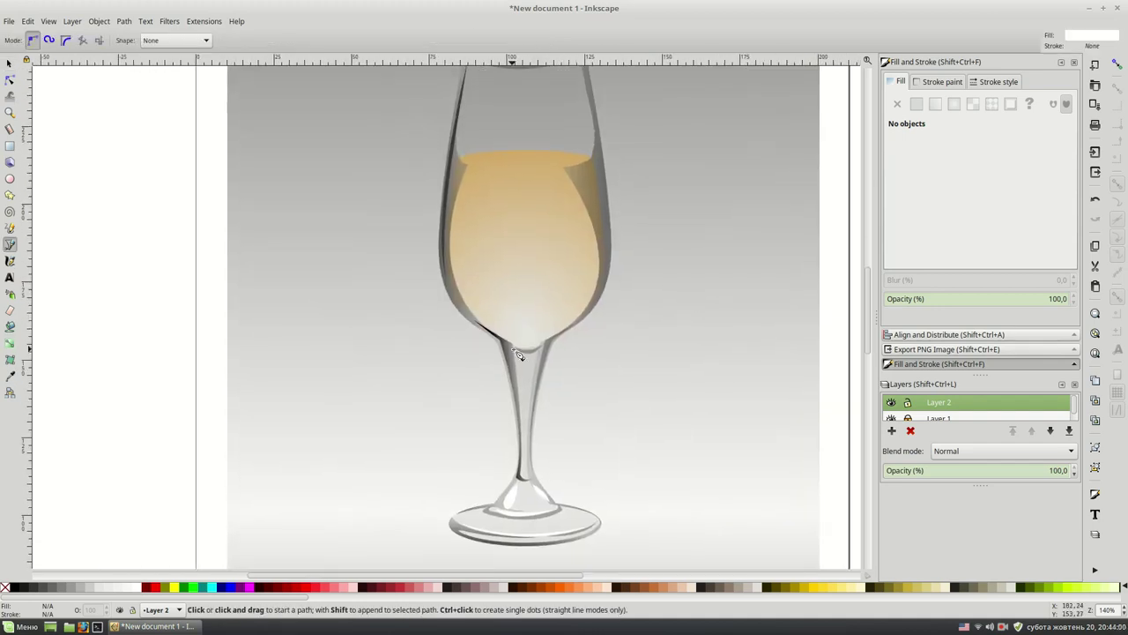
{"action": "left_click", "coordinate": [524, 368]}
{"action": "left_click_drag", "start_coordinate": [513, 348], "coordinate": [510, 333]}
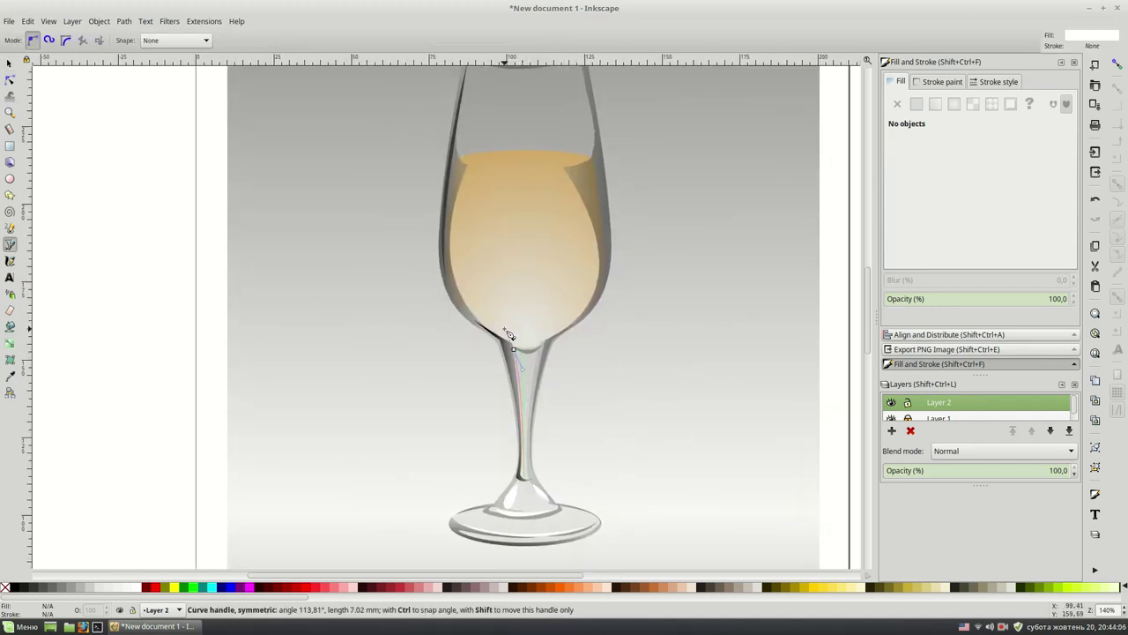
{"action": "key", "text": "Return"}
{"action": "key", "text": "s"}
{"action": "key", "text": "Escape"}
{"action": "key", "text": "minus"}
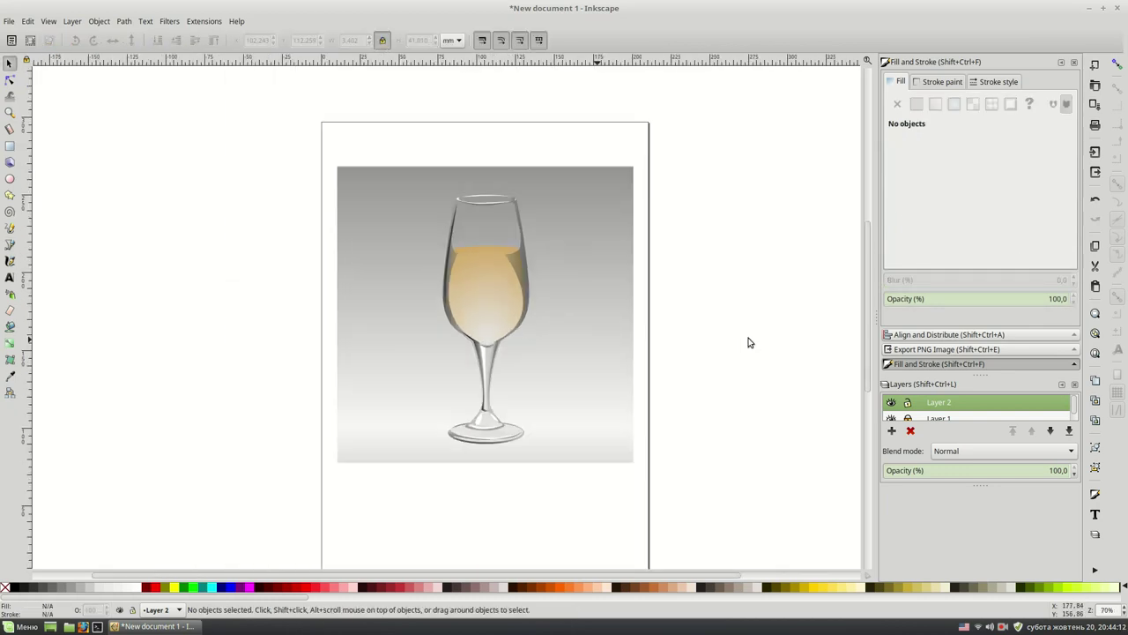
{"action": "key", "text": "plus"}
{"action": "key", "text": "plus"}
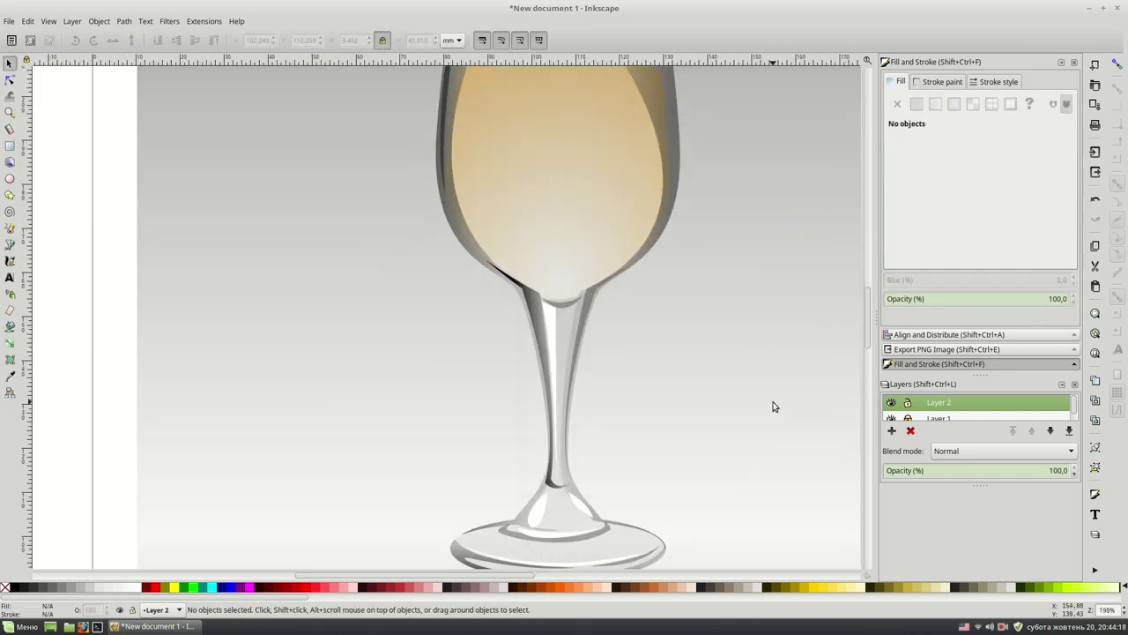
Draw a closed thin reflection shape down the right edge of the stem.
{"action": "key", "text": "b"}
{"action": "left_click", "coordinate": [593, 294]}
{"action": "left_click_drag", "start_coordinate": [568, 446], "coordinate": [564, 496]}
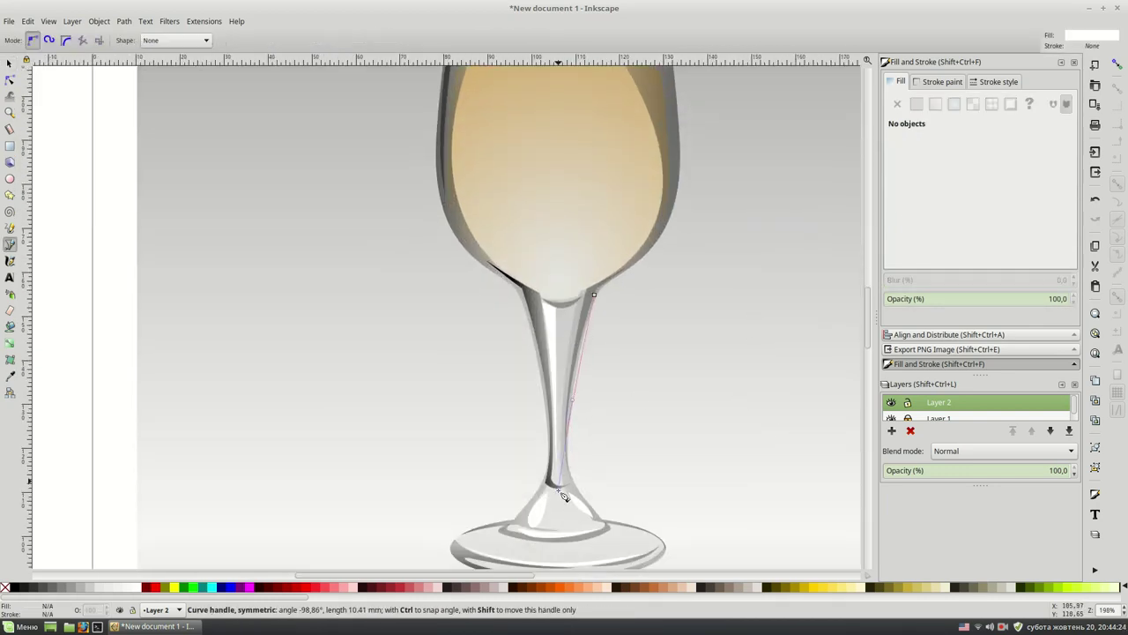
{"action": "left_click", "coordinate": [593, 295]}
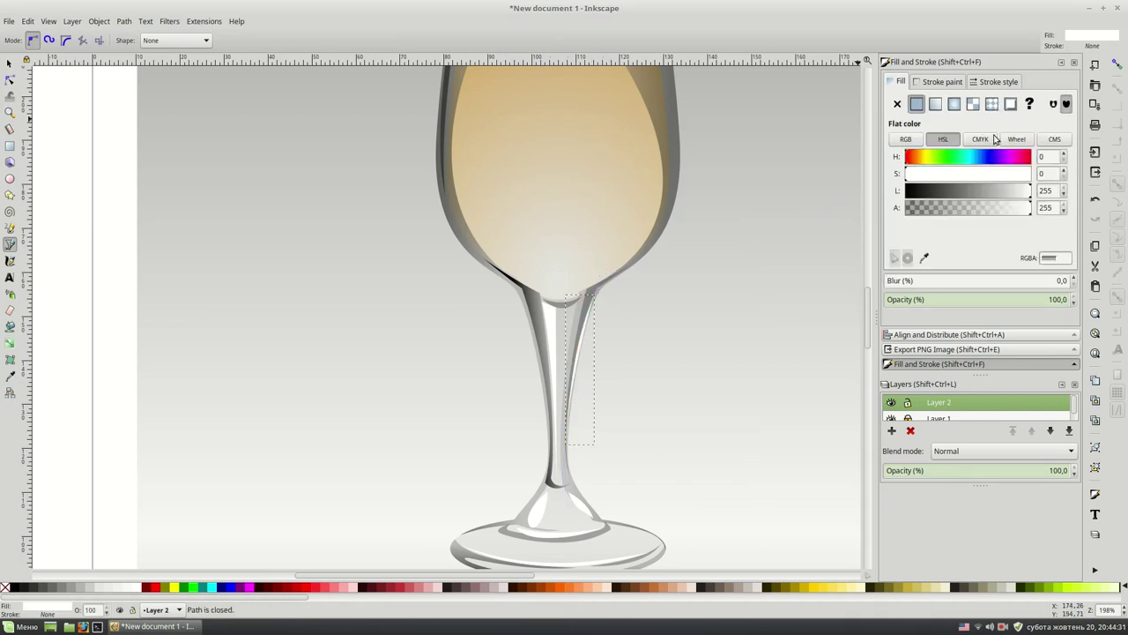
{"action": "left_click", "coordinate": [940, 191]}
{"action": "key", "text": "Escape"}
{"action": "key", "text": "s"}
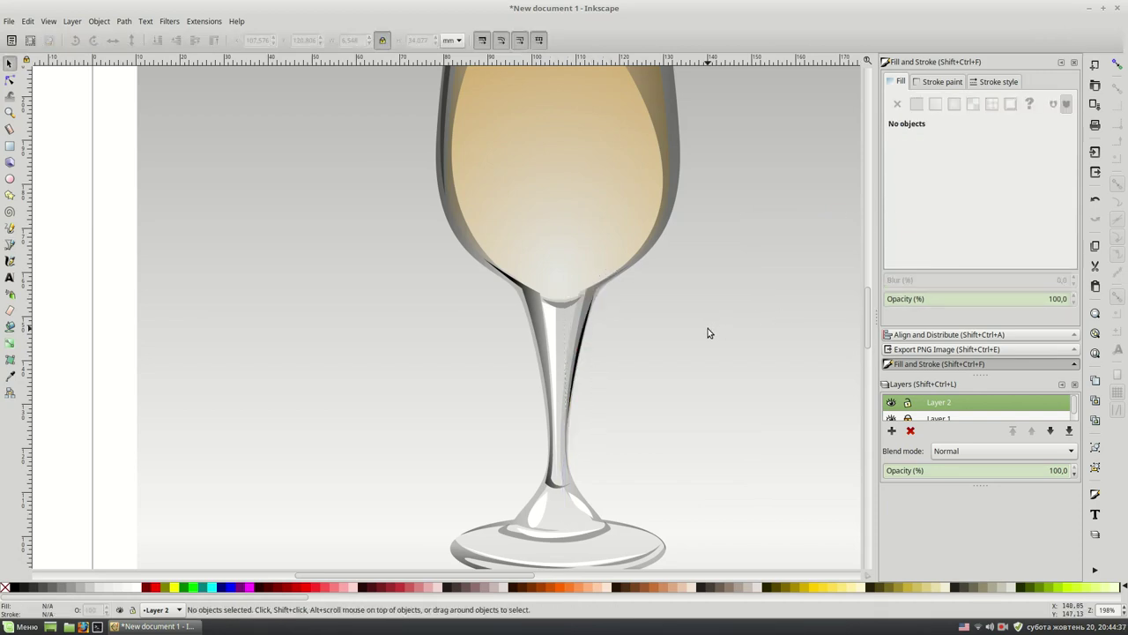
{"action": "key", "text": "minus"}
{"action": "key", "text": "plus"}
Give the stem reflection a dark blue fill of 2e3b70.
{"action": "left_click", "coordinate": [580, 293]}
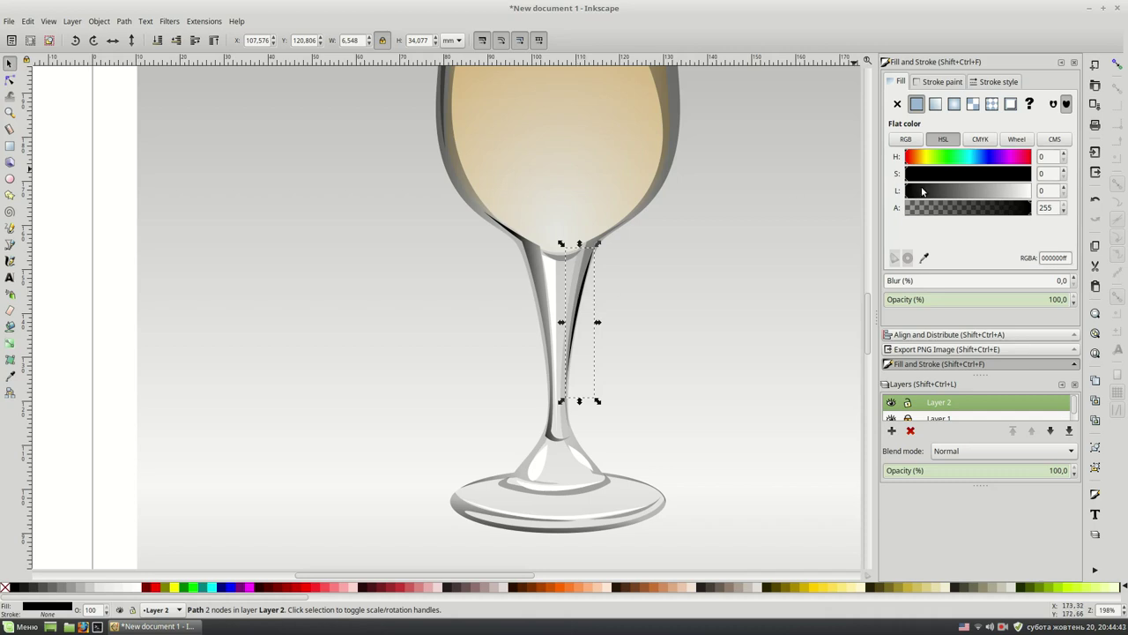
{"action": "left_click", "coordinate": [922, 191]}
{"action": "left_click", "coordinate": [915, 157]}
{"action": "left_click", "coordinate": [986, 157]}
{"action": "left_click", "coordinate": [958, 173]}
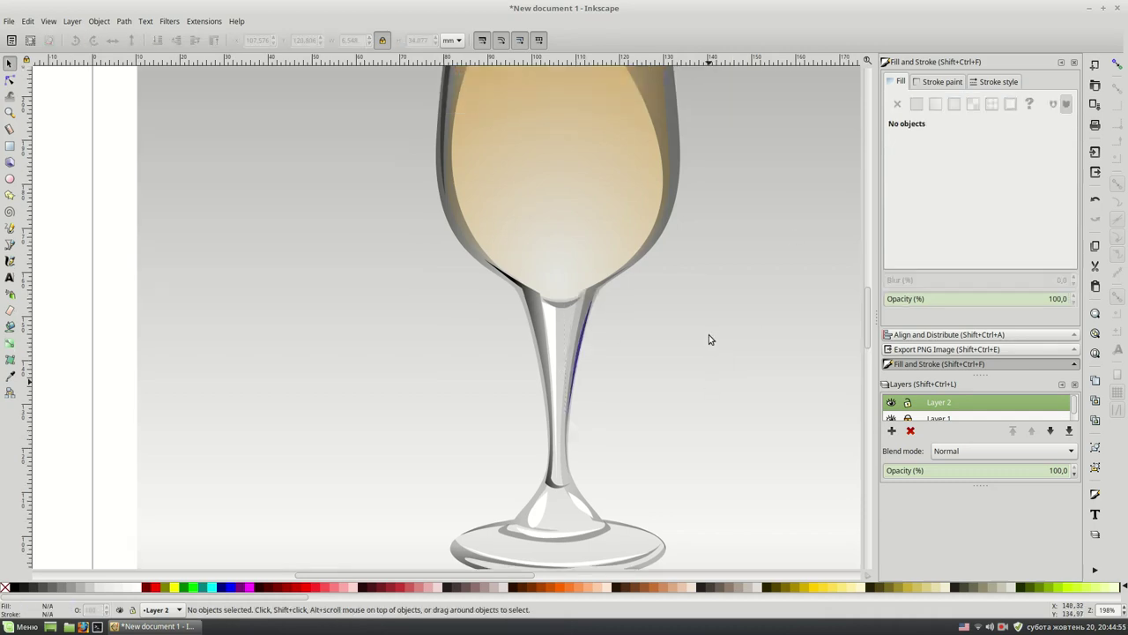
{"action": "scroll", "coordinate": [709, 334], "scroll_direction": "up", "scroll_amount": 1}
{"action": "left_click", "coordinate": [709, 334]}
Draw a closed curved reflection path along the stem.
{"action": "key", "text": "b"}
{"action": "left_click", "coordinate": [526, 296]}
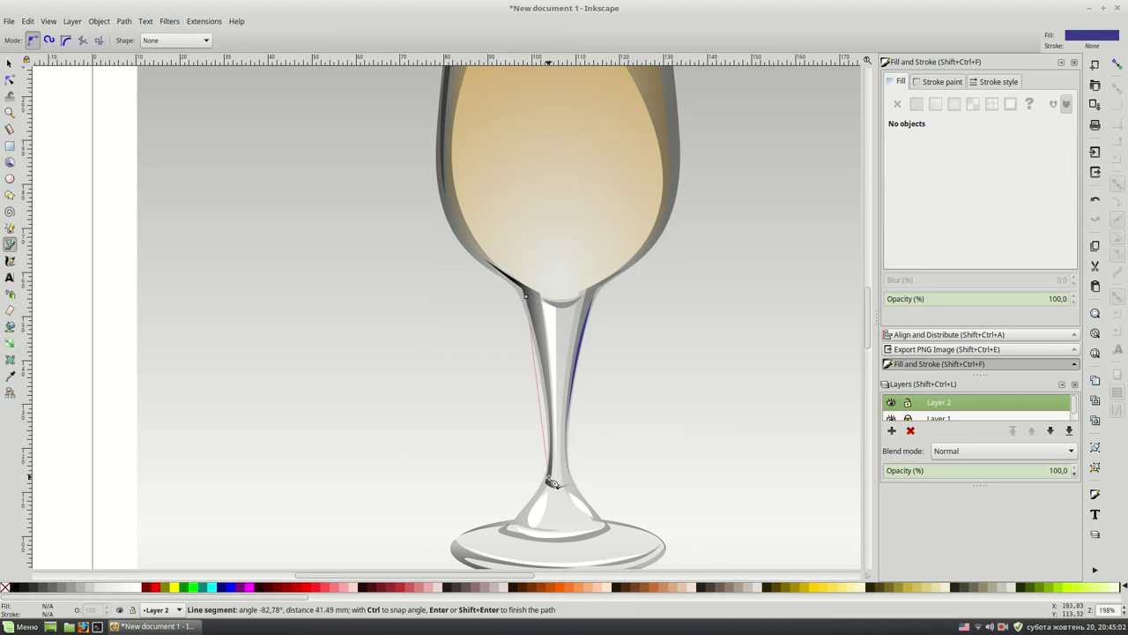
{"action": "left_click", "coordinate": [551, 483]}
{"action": "left_click_drag", "start_coordinate": [526, 296], "coordinate": [498, 242]}
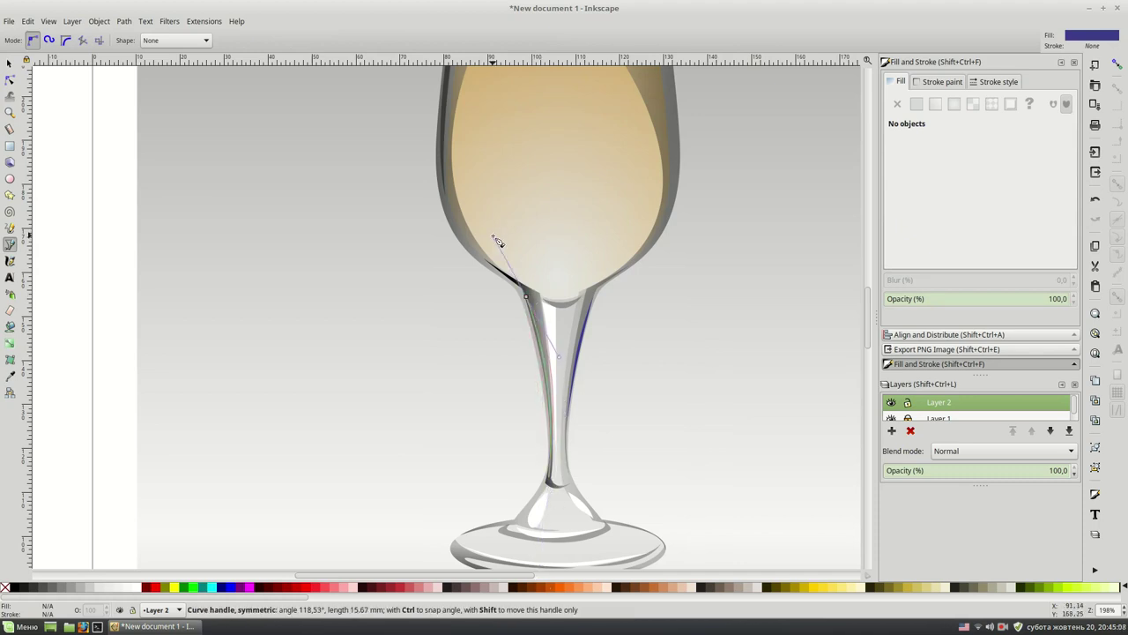
{"action": "key", "text": "s"}
{"action": "key", "text": "Escape"}
{"action": "key", "text": "minus"}
{"action": "key", "text": "minus"}
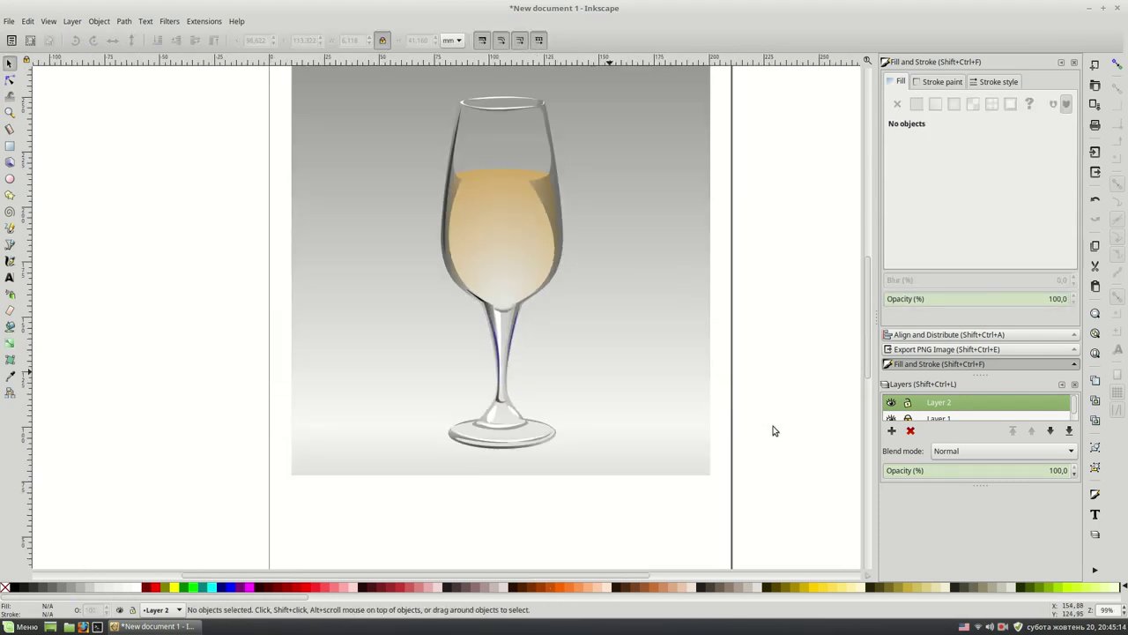
{"action": "key", "text": "plus"}
{"action": "key", "text": "plus"}
{"action": "scroll", "coordinate": [773, 430], "scroll_direction": "down", "scroll_amount": 2}
Draw curved reflection shapes at the left and right sides of the stem base.
{"action": "key", "text": "b"}
{"action": "left_click", "coordinate": [548, 416]}
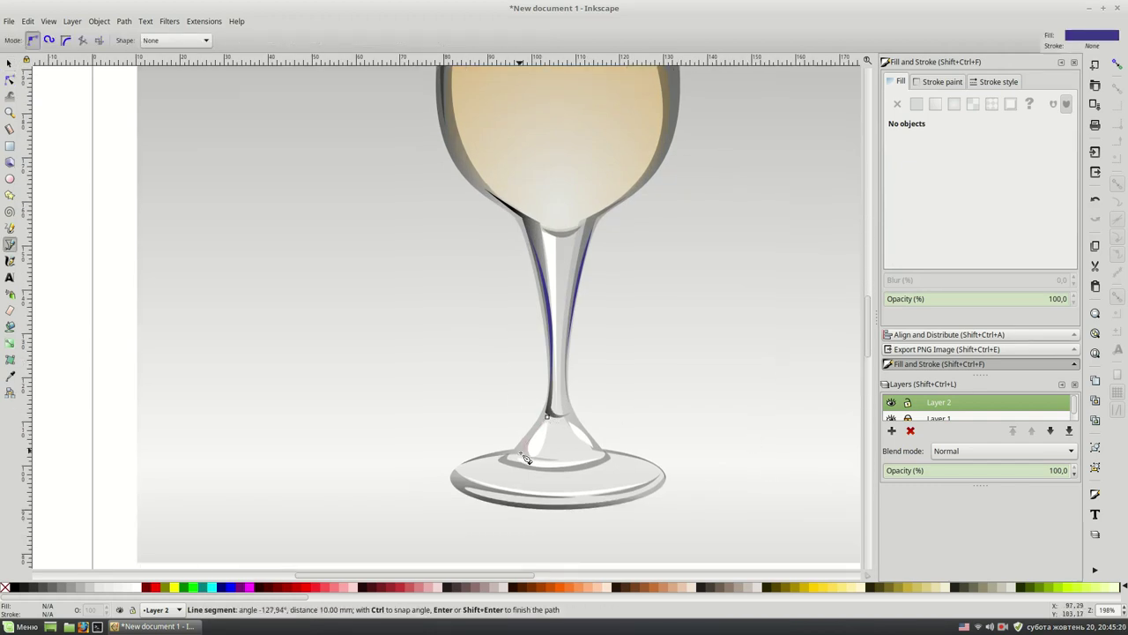
{"action": "left_click_drag", "start_coordinate": [519, 453], "coordinate": [516, 480]}
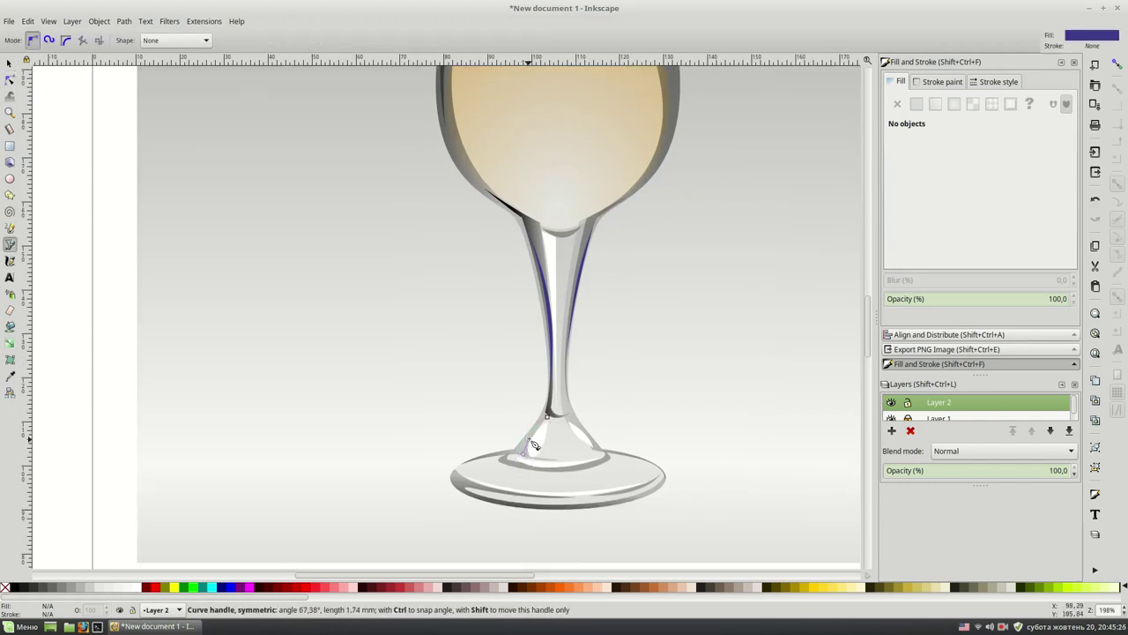
{"action": "left_click_drag", "start_coordinate": [547, 415], "coordinate": [564, 410]}
{"action": "left_click", "coordinate": [572, 420]}
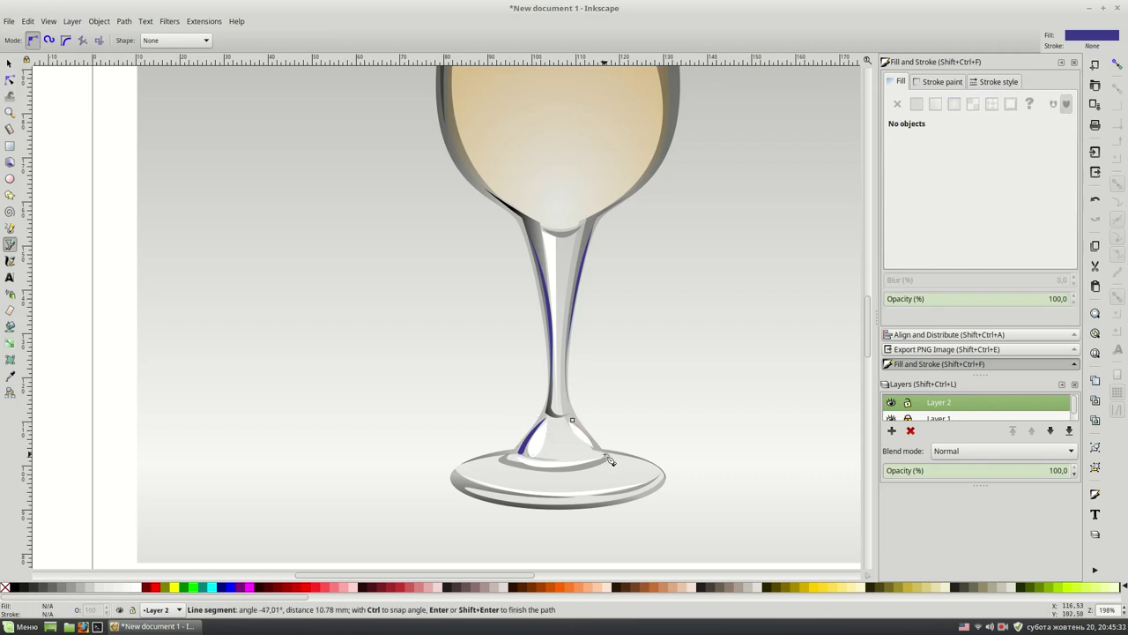
{"action": "left_click_drag", "start_coordinate": [606, 453], "coordinate": [619, 474]}
{"action": "key", "text": "Return"}
{"action": "scroll", "coordinate": [711, 327], "scroll_direction": "down", "scroll_amount": 1}
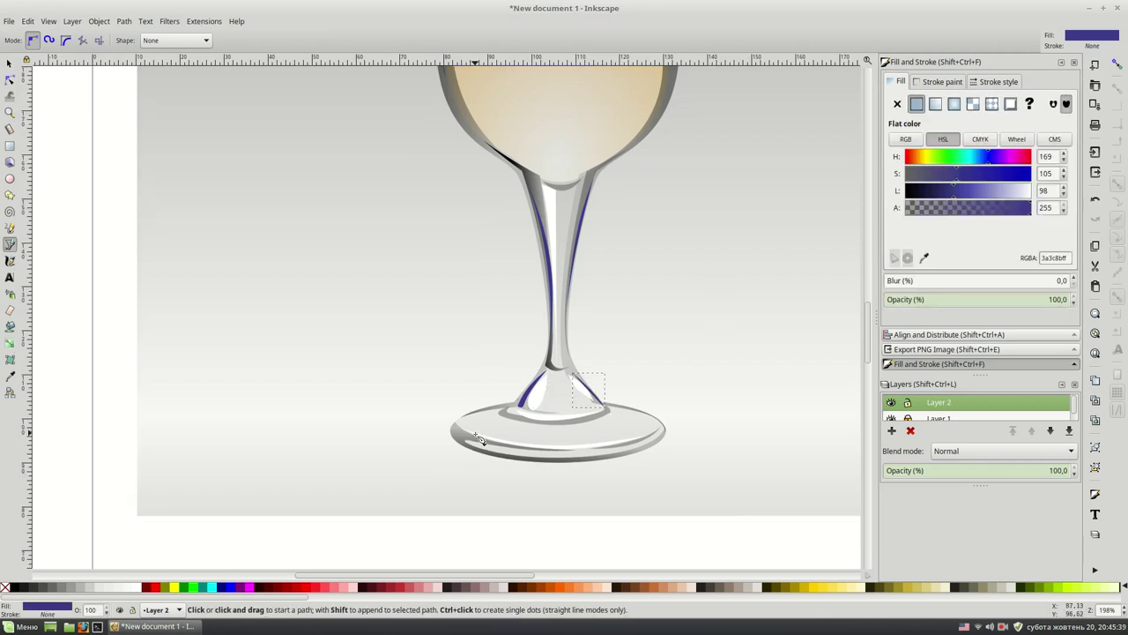
Draw a closed reflection shape along the foot's lower rim.
{"action": "left_click", "coordinate": [474, 436]}
{"action": "left_click_drag", "start_coordinate": [553, 459], "coordinate": [706, 430]}
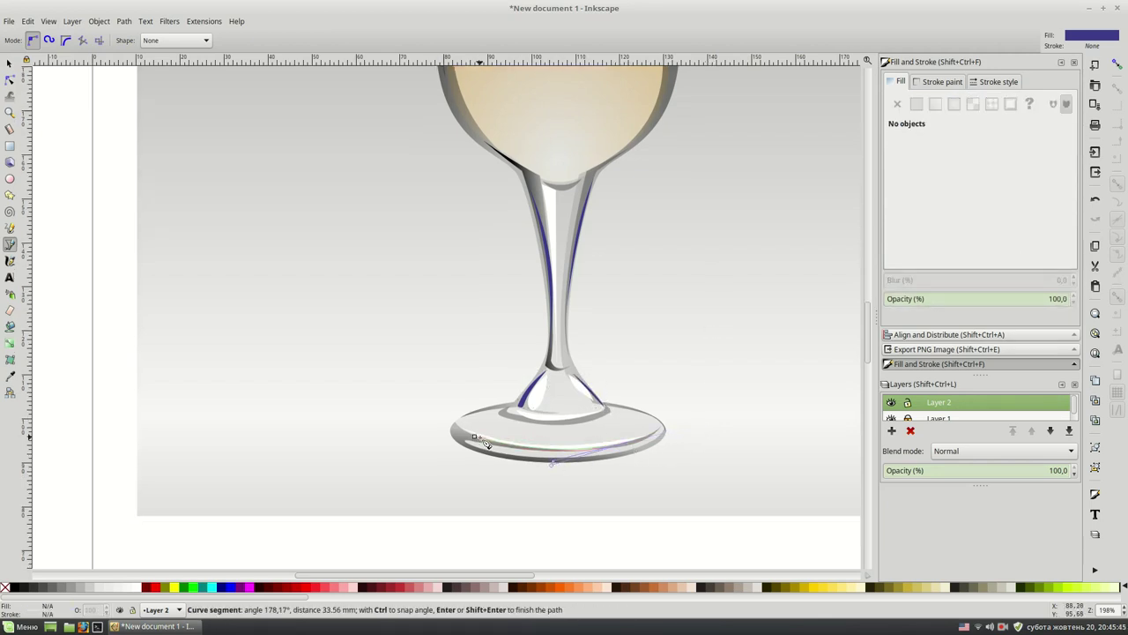
{"action": "left_click", "coordinate": [474, 436]}
{"action": "key", "text": "Escape"}
{"action": "key", "text": "minus"}
{"action": "key", "text": "minus"}
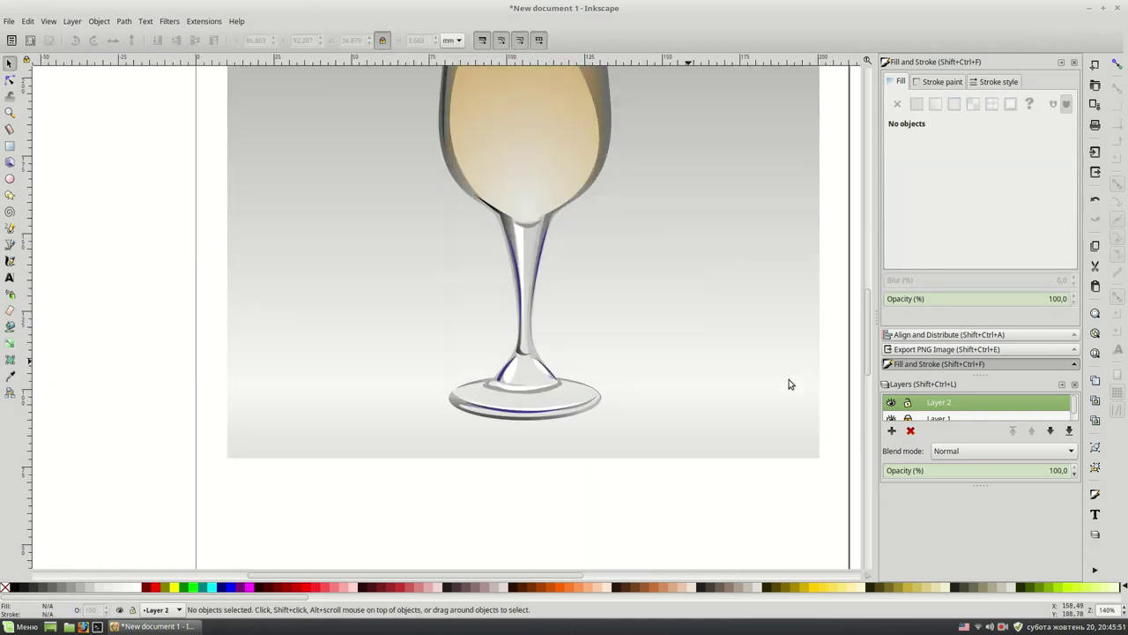
{"action": "key", "text": "plus"}
Color the bowl-edge reflection shape with the blue picked from the base reflection.
{"action": "left_click", "coordinate": [452, 208]}
{"action": "key", "text": "plus"}
{"action": "key", "text": "plus"}
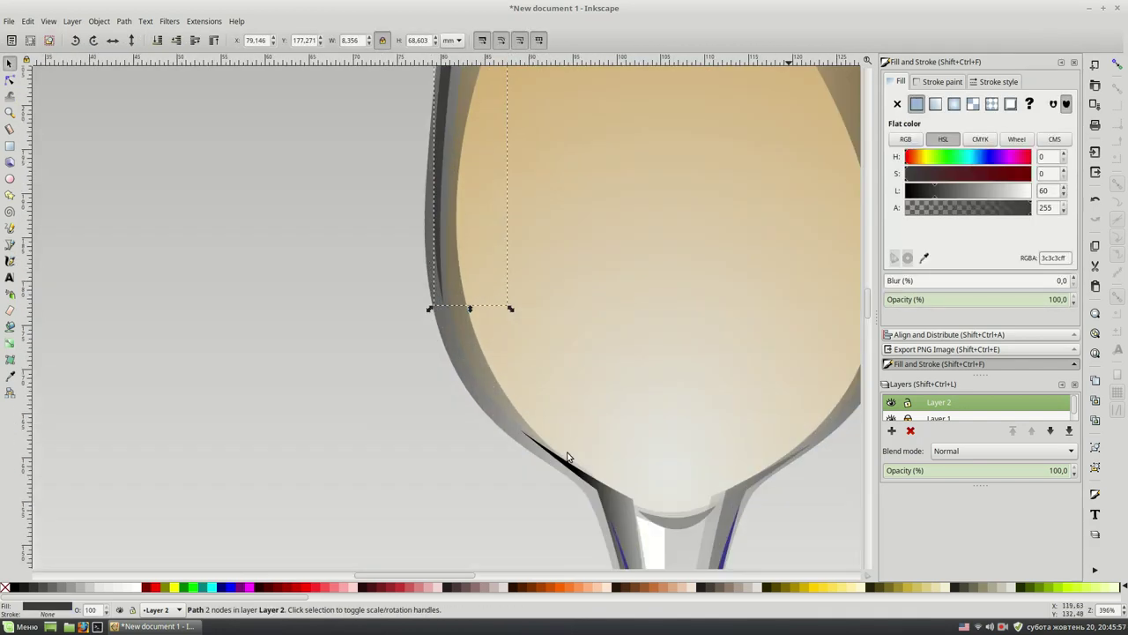
{"action": "scroll", "coordinate": [651, 439], "scroll_direction": "down", "scroll_amount": 5}
{"action": "key", "text": "d"}
{"action": "left_click", "coordinate": [605, 473]}
{"action": "key", "text": "s"}
{"action": "key", "text": "Escape"}
{"action": "key", "text": "minus"}
{"action": "key", "text": "minus"}
{"action": "key", "text": "minus"}
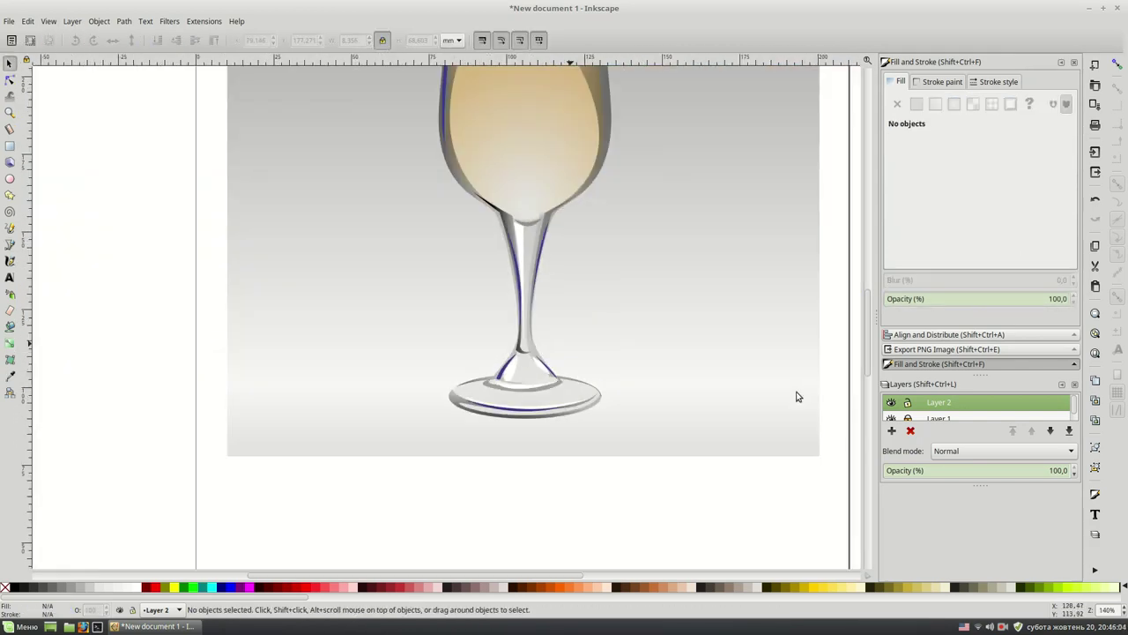
{"action": "key", "text": "plus"}
{"action": "left_click", "coordinate": [448, 231]}
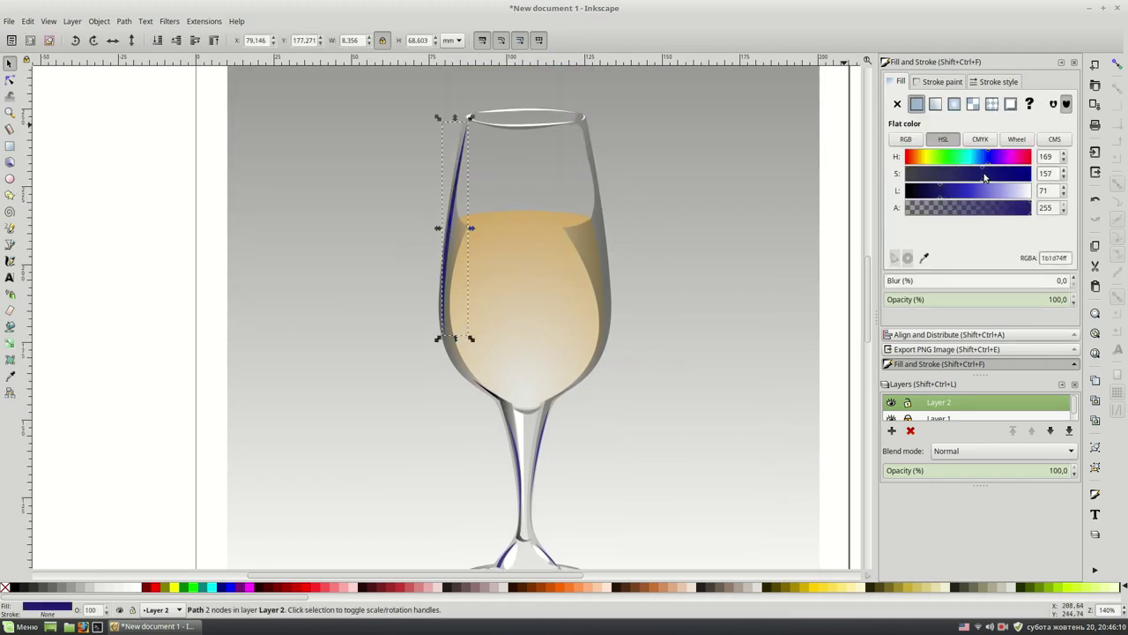
{"action": "key", "text": "Escape"}
Draw a reflection down the bowl's right side from the rim and refine its curve.
{"action": "key", "text": "b"}
{"action": "left_click", "coordinate": [584, 119]}
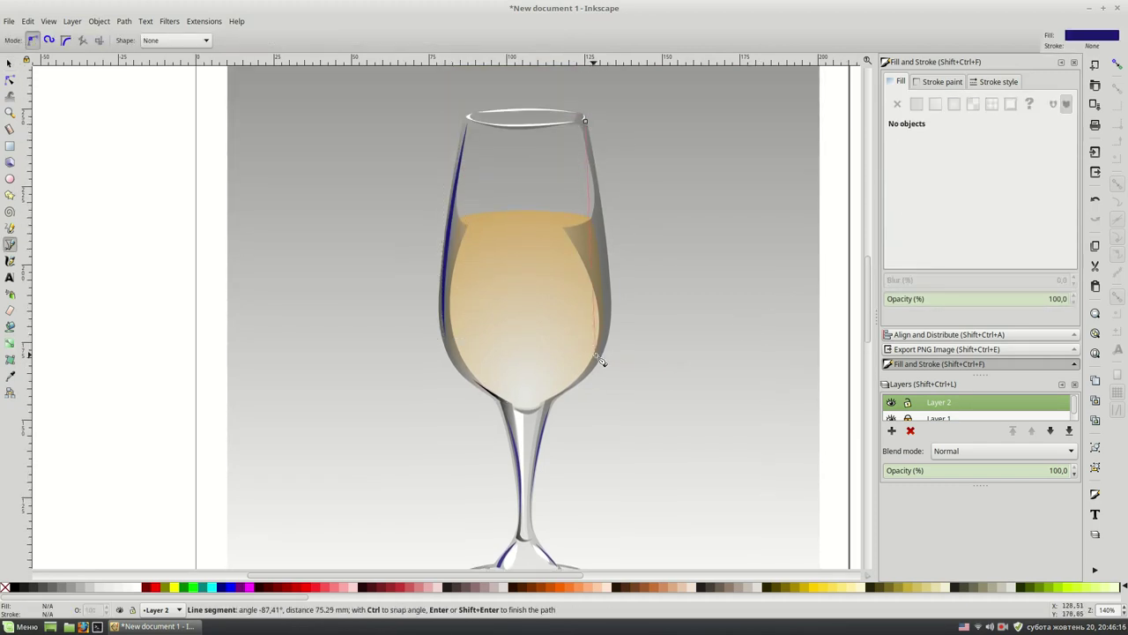
{"action": "left_click_drag", "start_coordinate": [591, 375], "coordinate": [564, 408]}
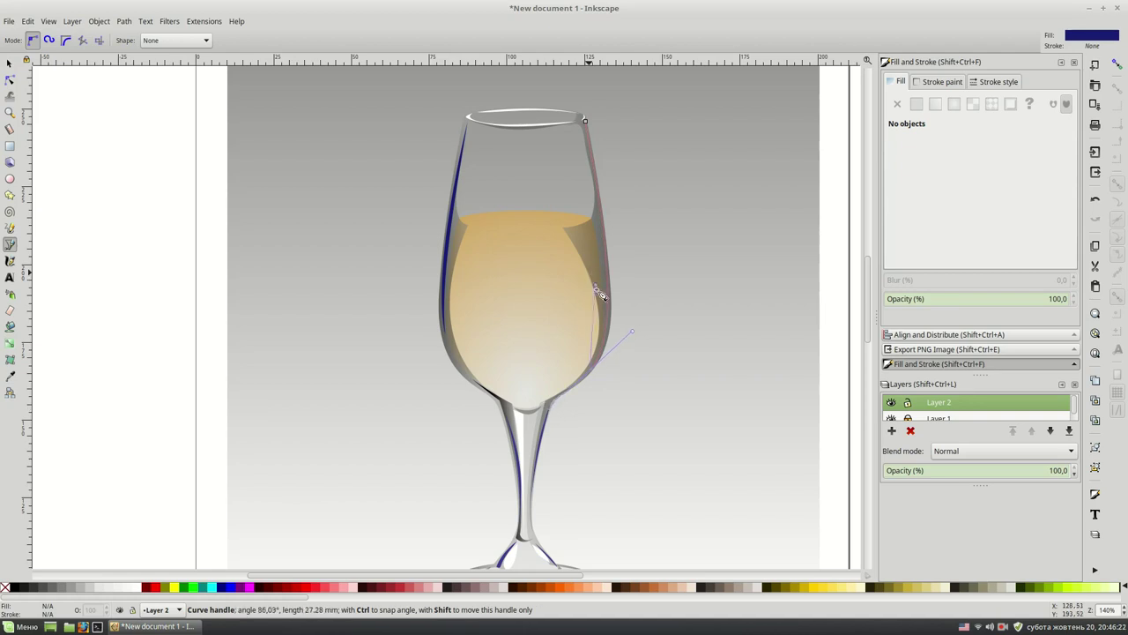
{"action": "left_click_drag", "start_coordinate": [555, 412], "coordinate": [594, 292]}
{"action": "left_click_drag", "start_coordinate": [584, 118], "coordinate": [606, 184]}
{"action": "key", "text": "space"}
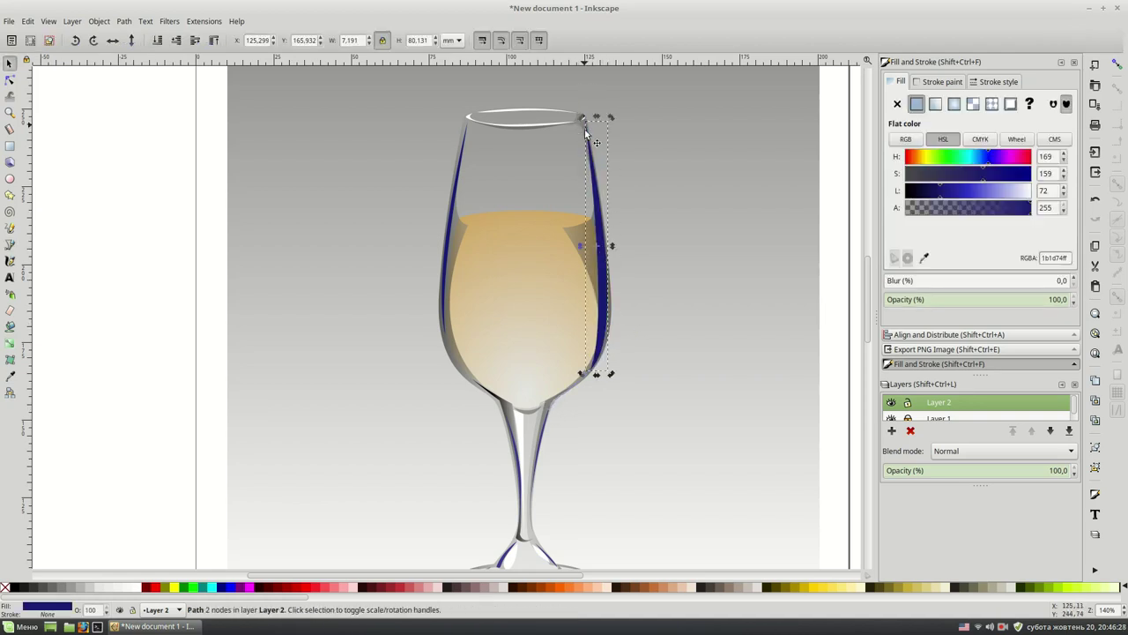
{"action": "key", "text": "n"}
{"action": "left_click_drag", "start_coordinate": [589, 146], "coordinate": [593, 169]}
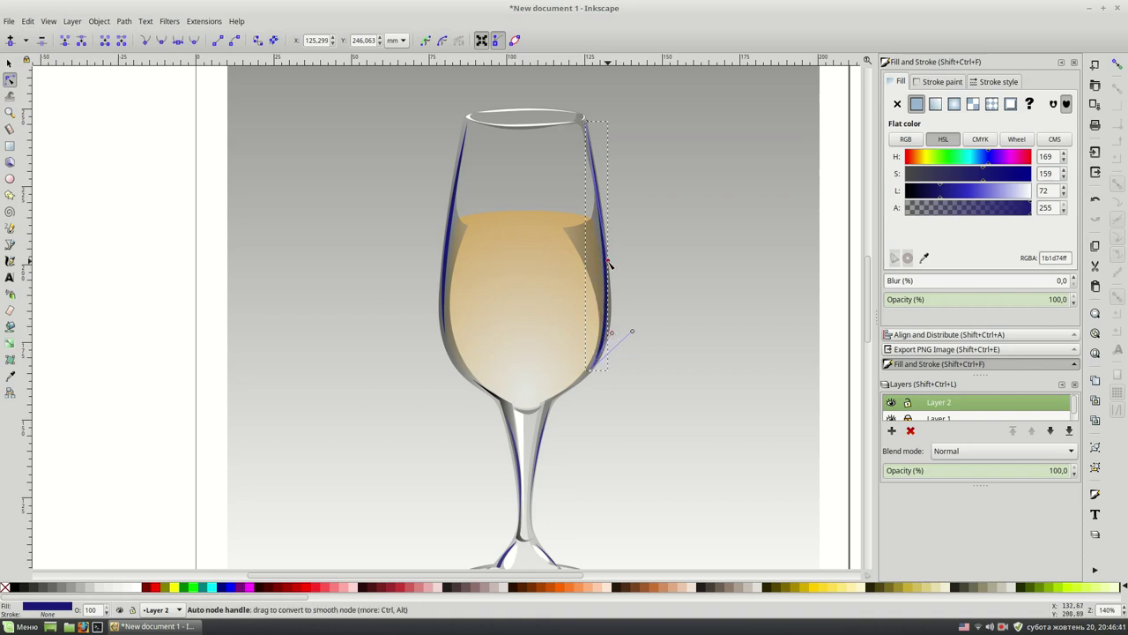
{"action": "key", "text": "s"}
{"action": "key", "text": "Escape"}
{"action": "key", "text": "minus"}
{"action": "key", "text": "minus"}
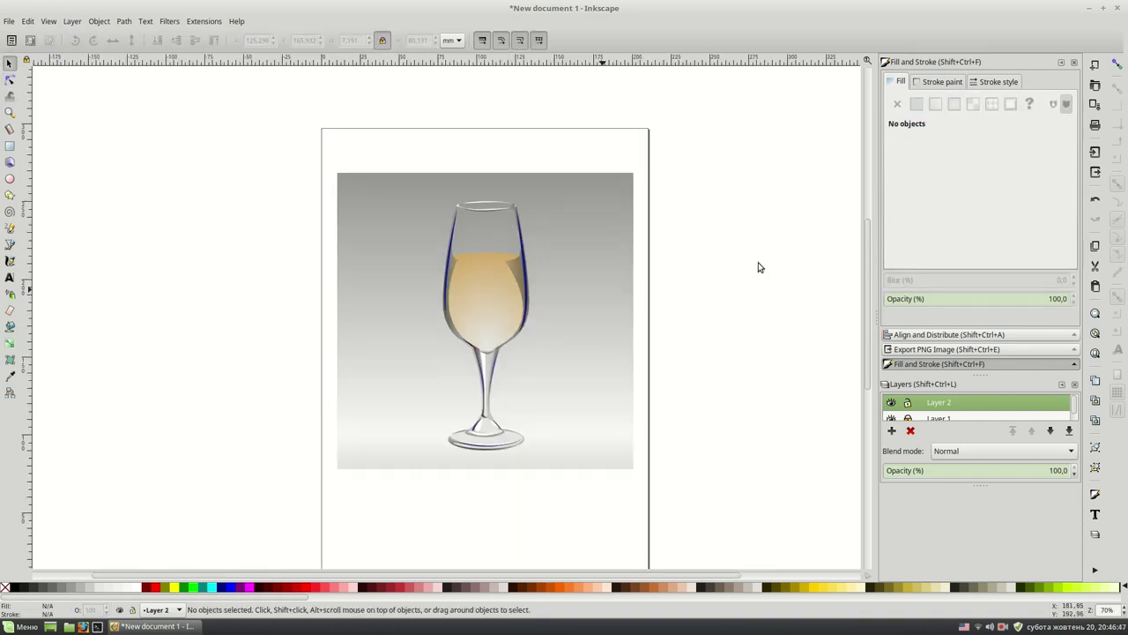
{"action": "key", "text": "plus"}
{"action": "key", "text": "plus"}
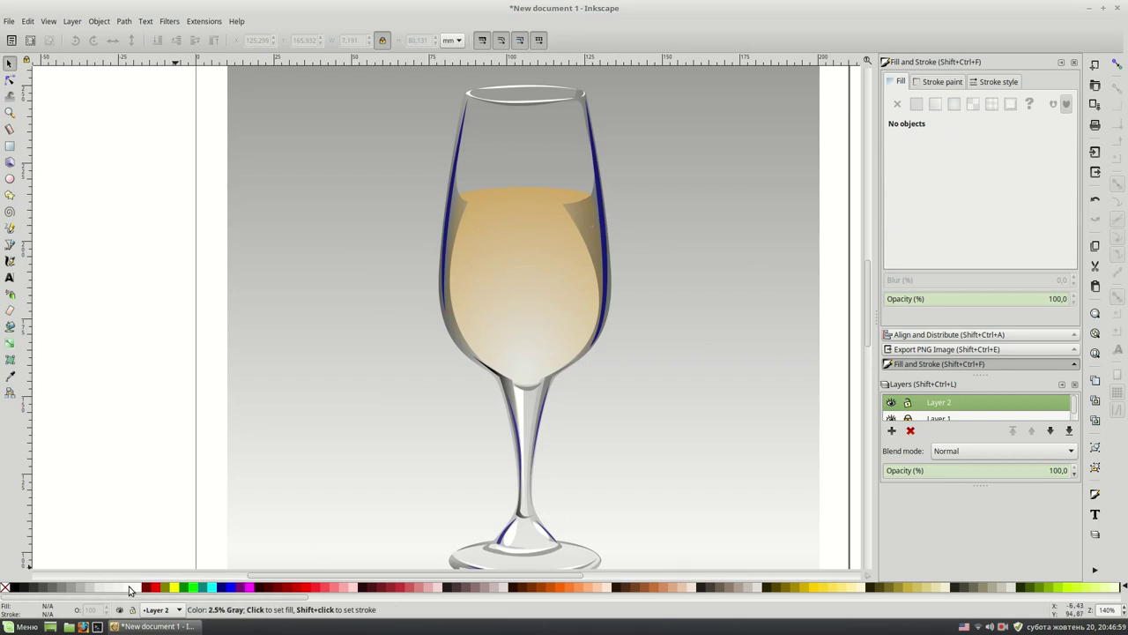
Draw a curved highlight path down the bowl's left side and bend its edge.
{"action": "key", "text": "b"}
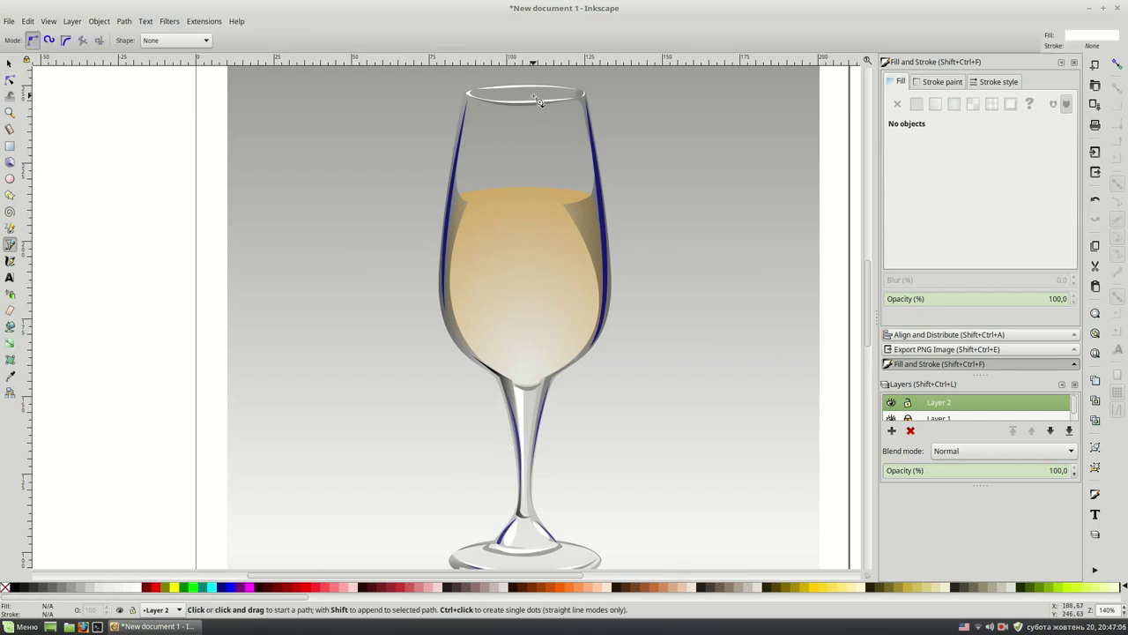
{"action": "left_click", "coordinate": [472, 102]}
{"action": "left_click_drag", "start_coordinate": [516, 383], "coordinate": [523, 379]}
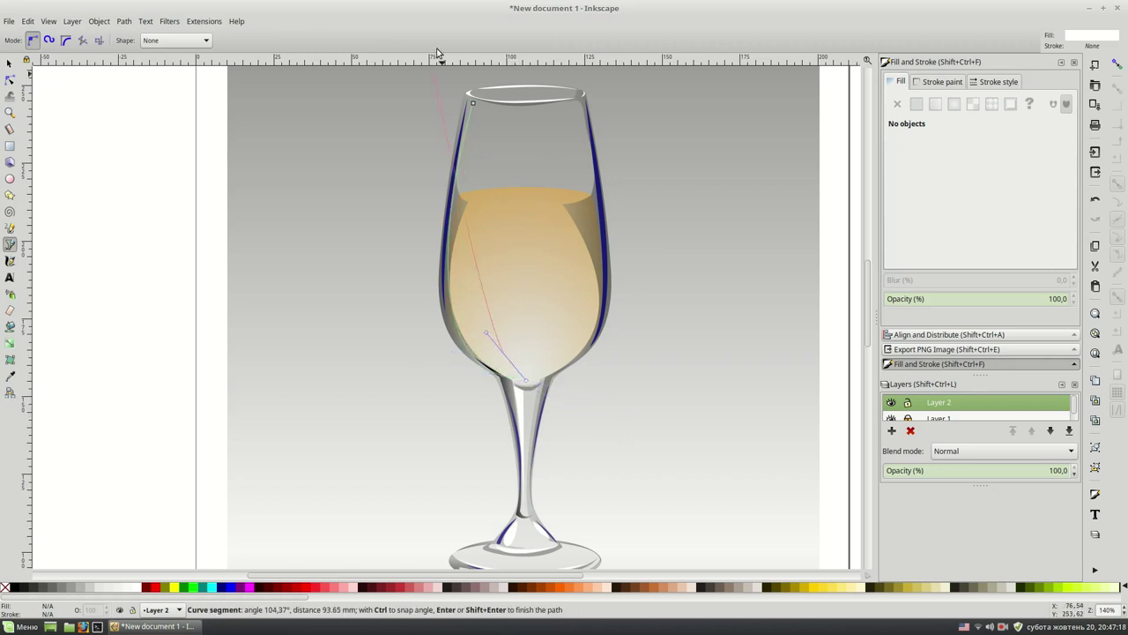
{"action": "left_click", "coordinate": [473, 102]}
{"action": "key", "text": "n"}
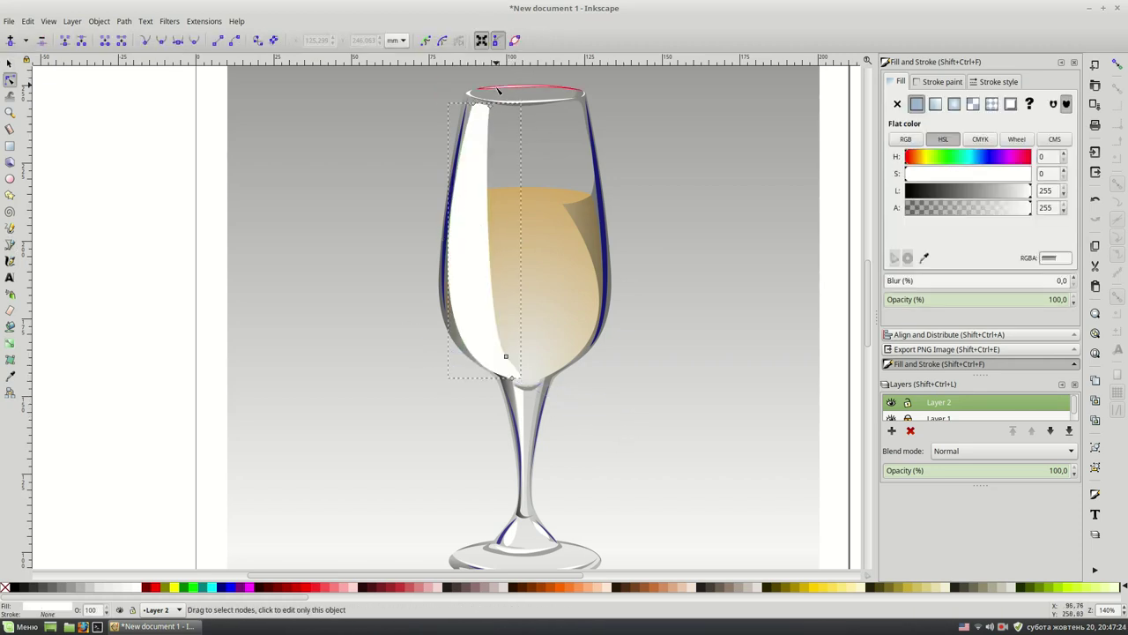
{"action": "left_click_drag", "start_coordinate": [483, 231], "coordinate": [469, 257]}
{"action": "key", "text": "s"}
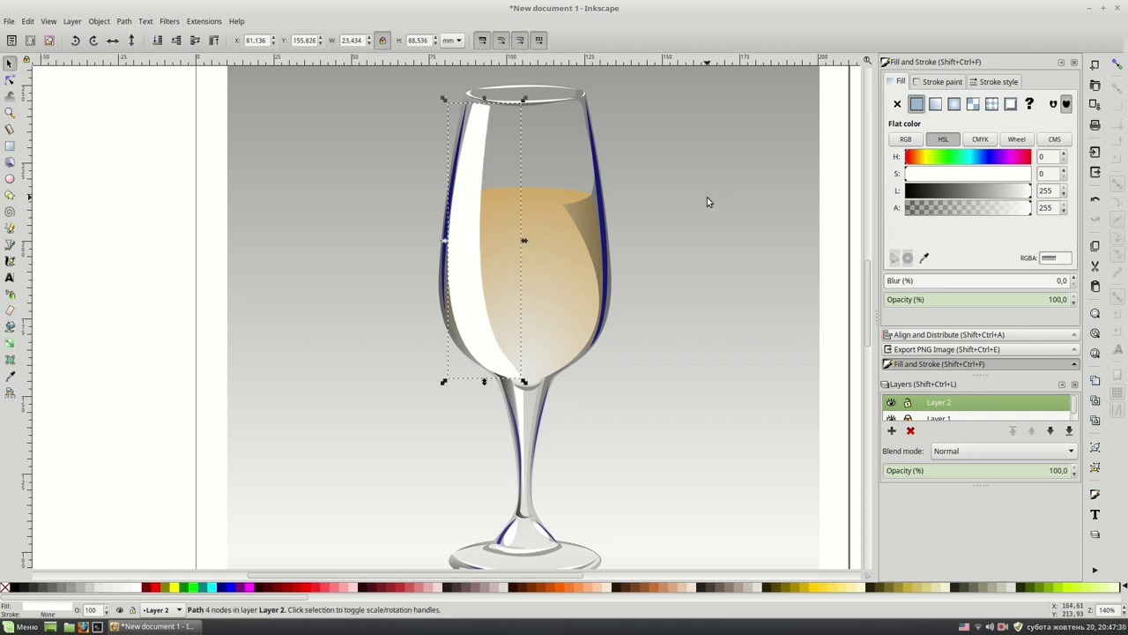
Set the highlight to 50% opacity with a linear gradient fill and an opaque end stop.
{"action": "left_click", "coordinate": [977, 300]}
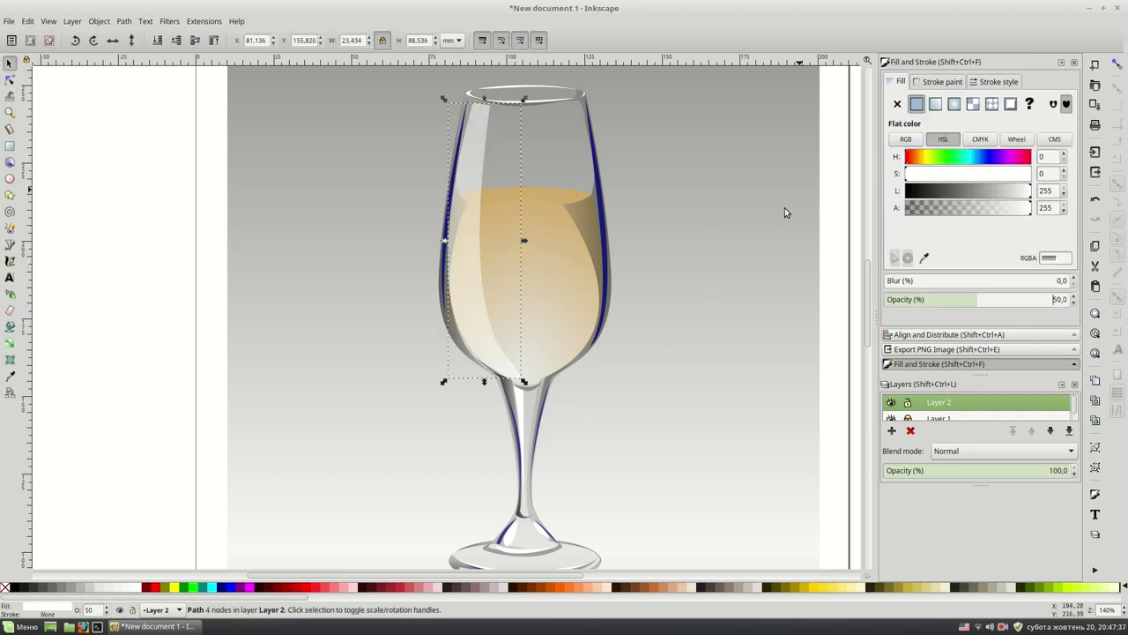
{"action": "left_click", "coordinate": [786, 212]}
{"action": "left_click", "coordinate": [459, 271]}
{"action": "left_click", "coordinate": [935, 104]}
{"action": "left_click", "coordinate": [523, 240]}
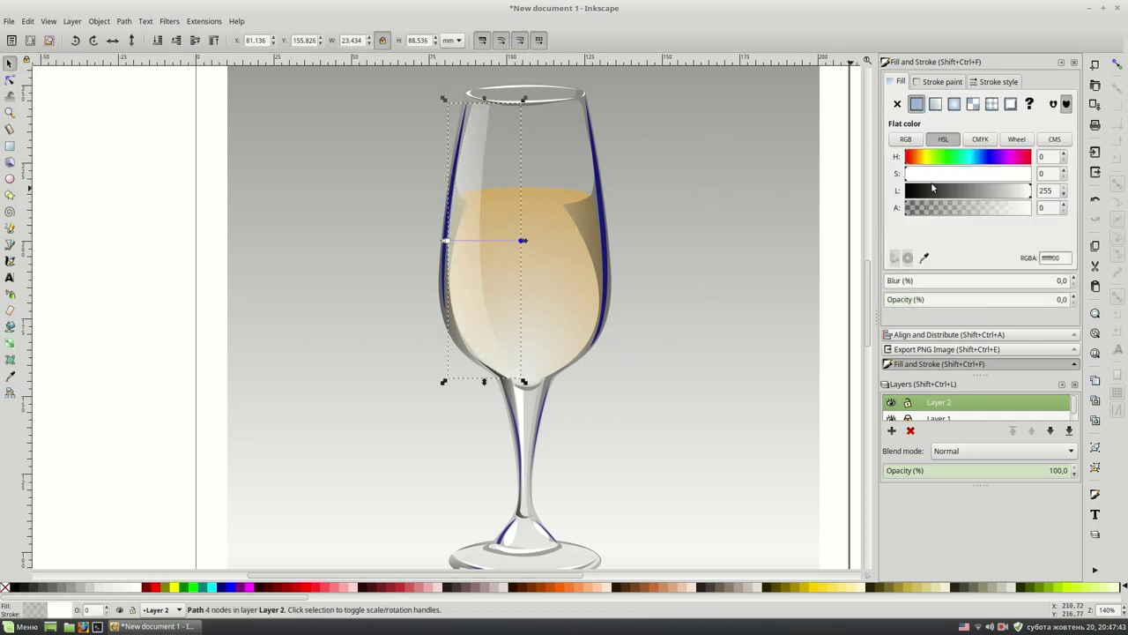
{"action": "left_click", "coordinate": [1070, 300]}
Add a pale yellow middle stop to the highlight's gradient.
{"action": "double_click", "coordinate": [493, 241]}
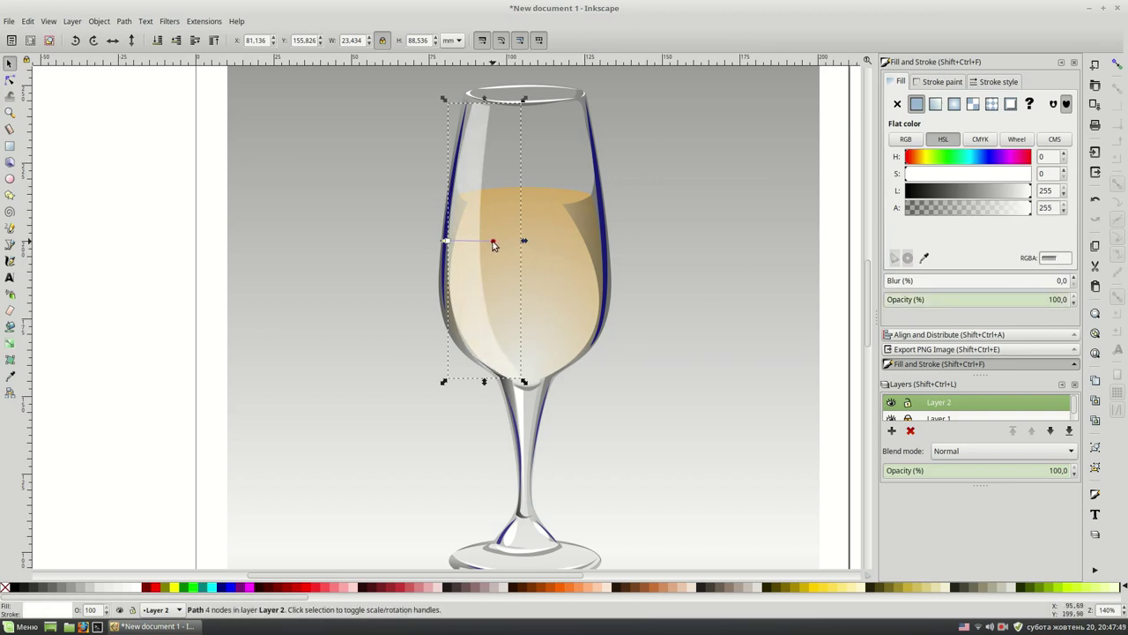
{"action": "left_click", "coordinate": [1007, 173]}
{"action": "left_click", "coordinate": [1009, 191]}
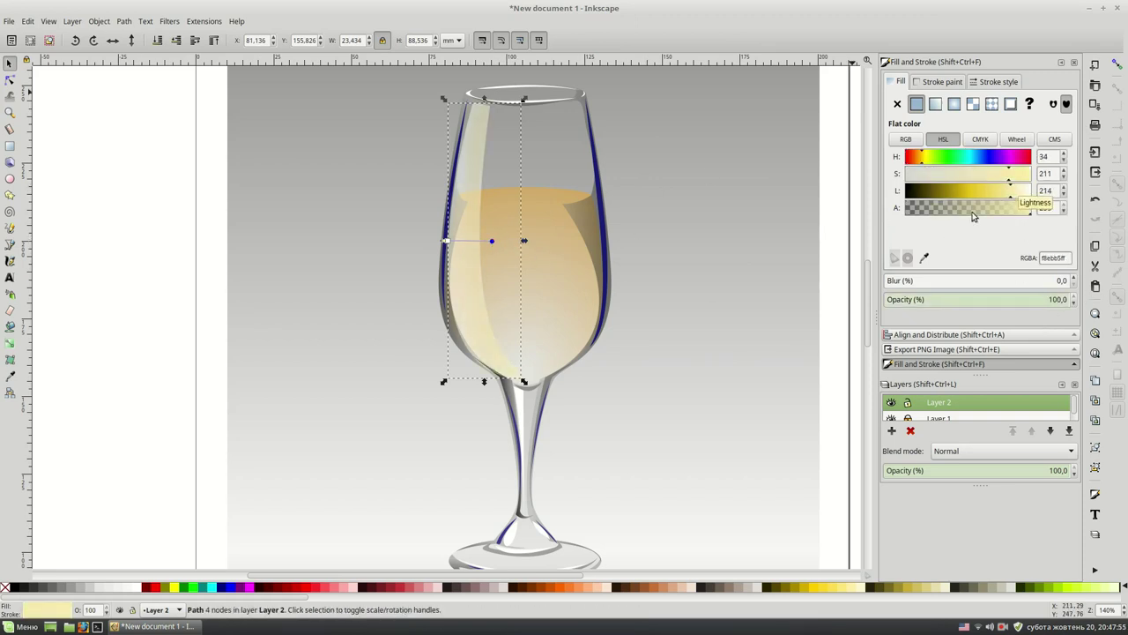
{"action": "left_click_drag", "start_coordinate": [1011, 192], "coordinate": [1002, 192]}
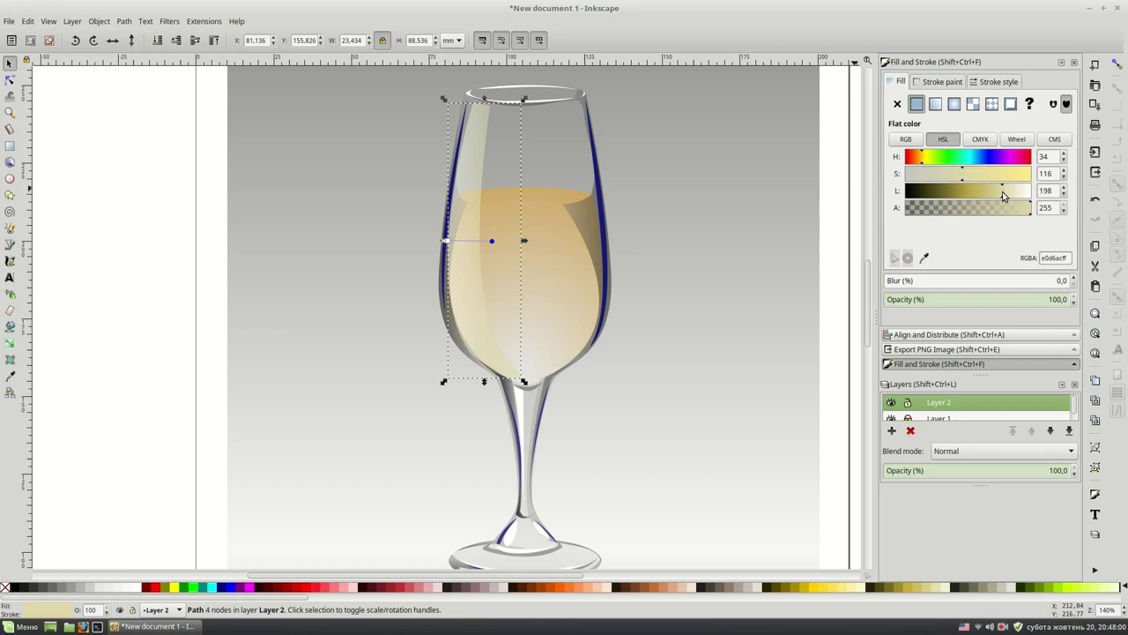
{"action": "left_click", "coordinate": [447, 240]}
{"action": "key", "text": "Escape"}
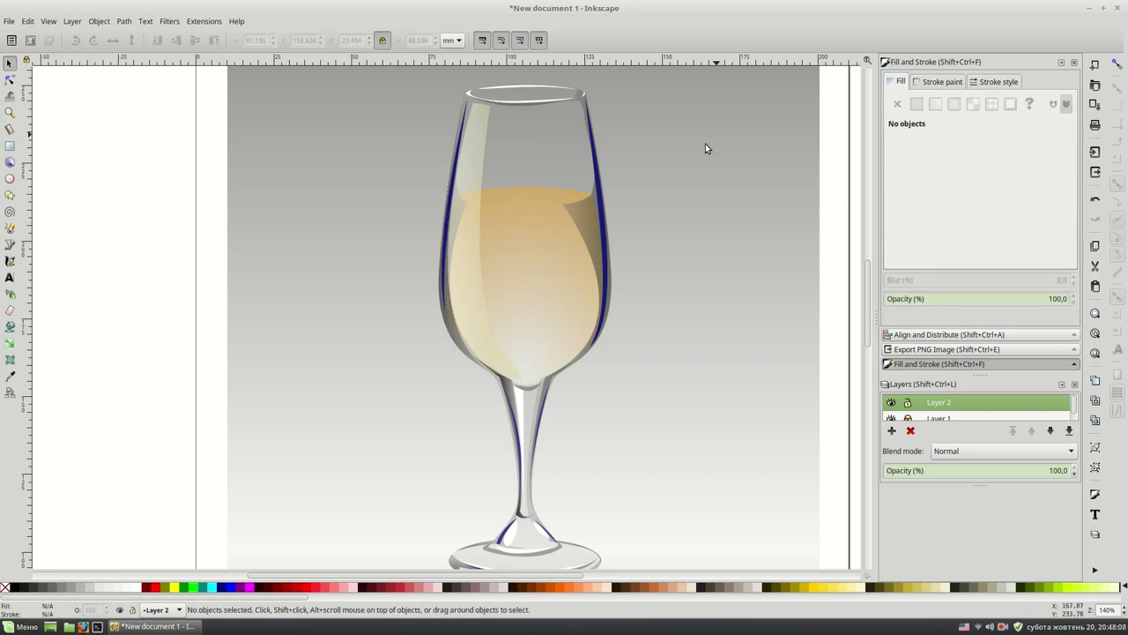
{"action": "key", "text": "minus"}
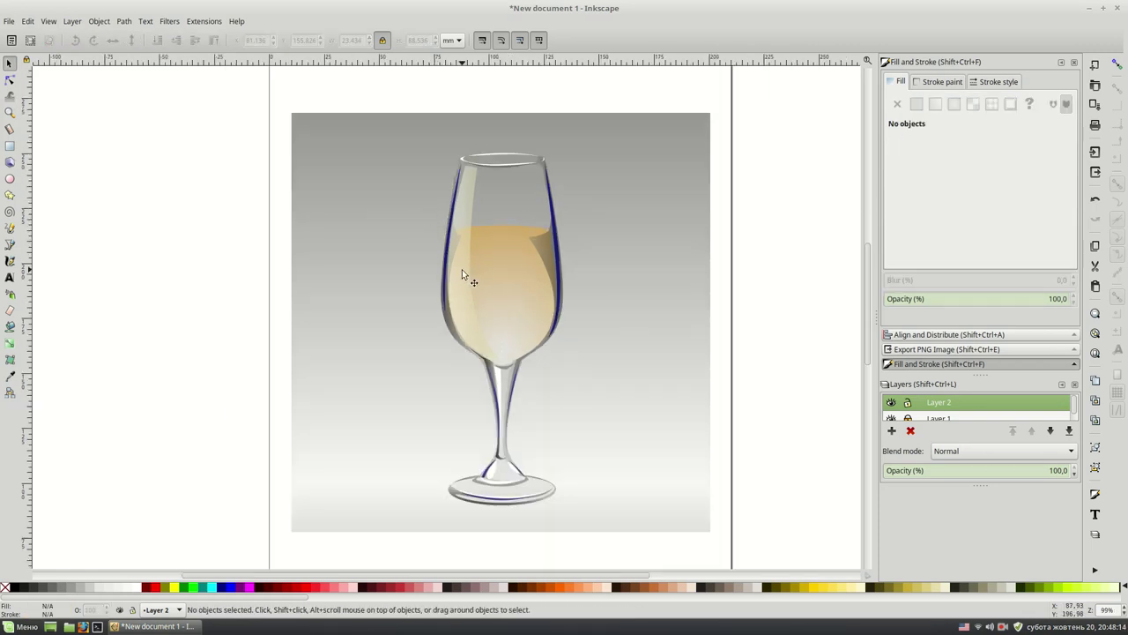
Adjust the gradient highlight's curve near the bottom of the bowl.
{"action": "key", "text": "plus"}
{"action": "key", "text": "plus"}
{"action": "left_click", "coordinate": [464, 277]}
{"action": "key", "text": "n"}
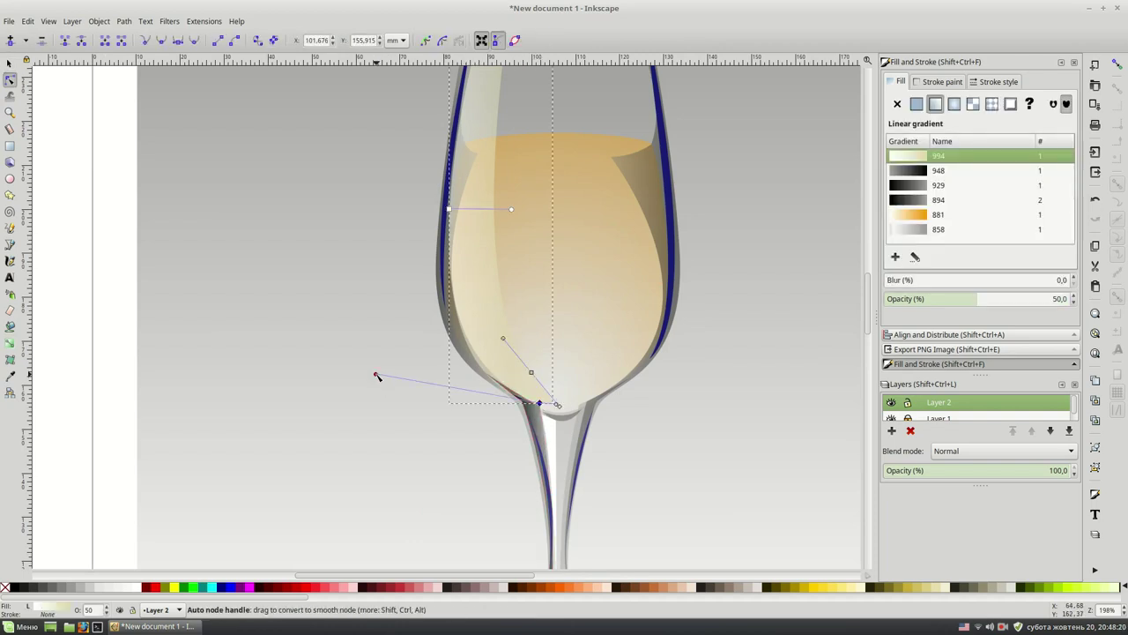
{"action": "left_click_drag", "start_coordinate": [376, 377], "coordinate": [370, 358]}
{"action": "key", "text": "s"}
{"action": "key", "text": "Escape"}
{"action": "scroll", "coordinate": [750, 299], "scroll_direction": "up", "scroll_amount": 3}
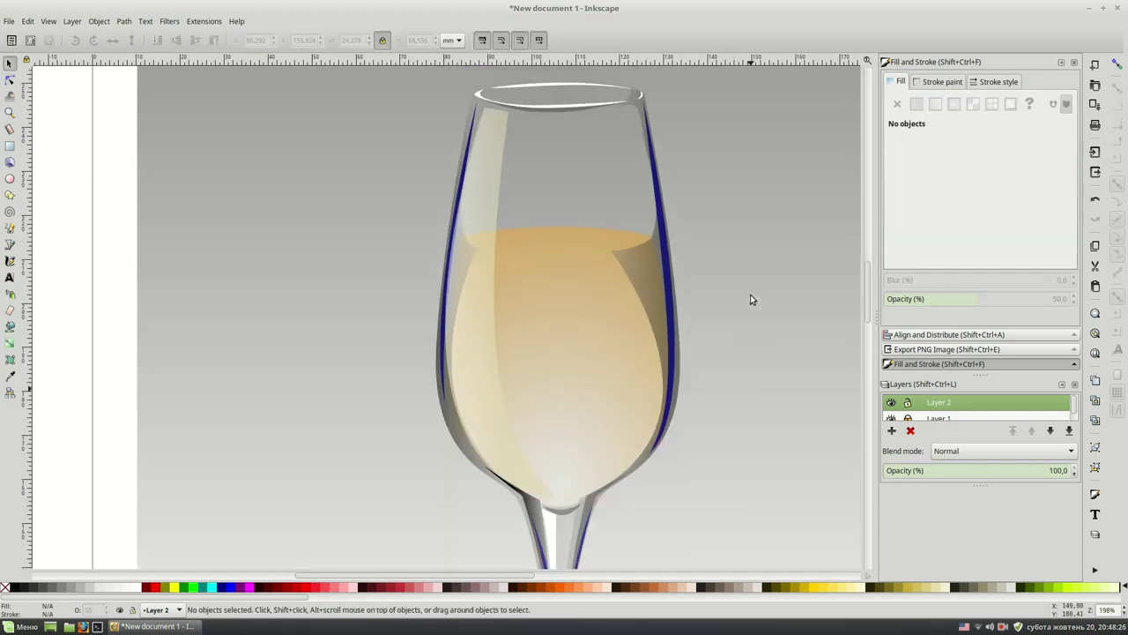
Draw a white highlight shape from the rim down the glass's left edge.
{"action": "key", "text": "b"}
{"action": "scroll", "coordinate": [489, 94], "scroll_direction": "down", "scroll_amount": 1}
{"action": "left_click", "coordinate": [485, 88]}
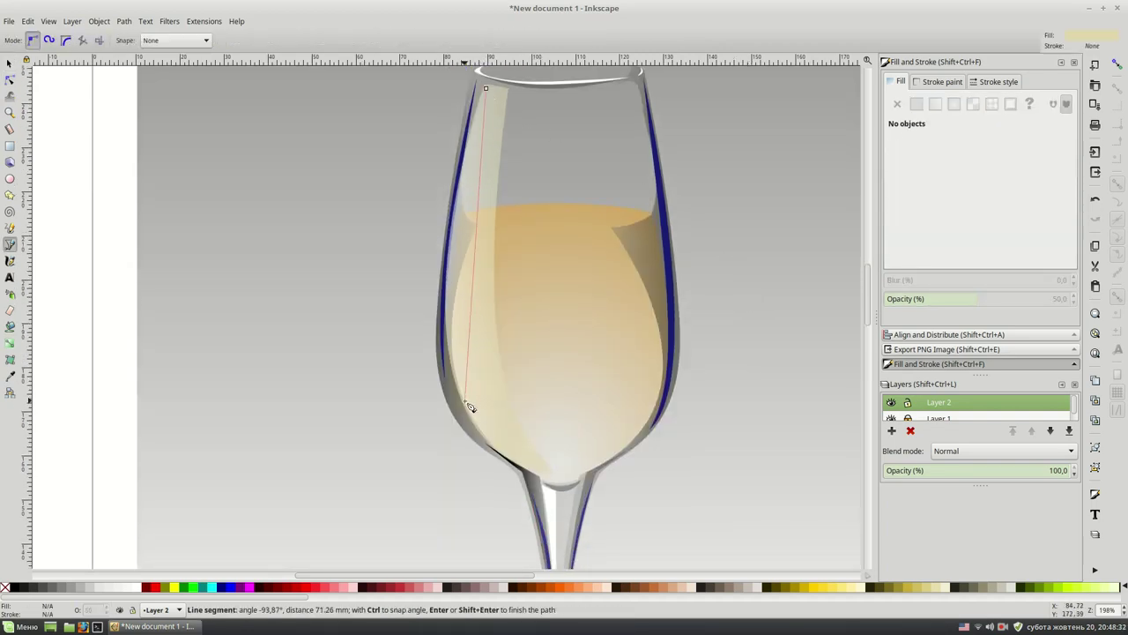
{"action": "left_click_drag", "start_coordinate": [469, 406], "coordinate": [519, 478]}
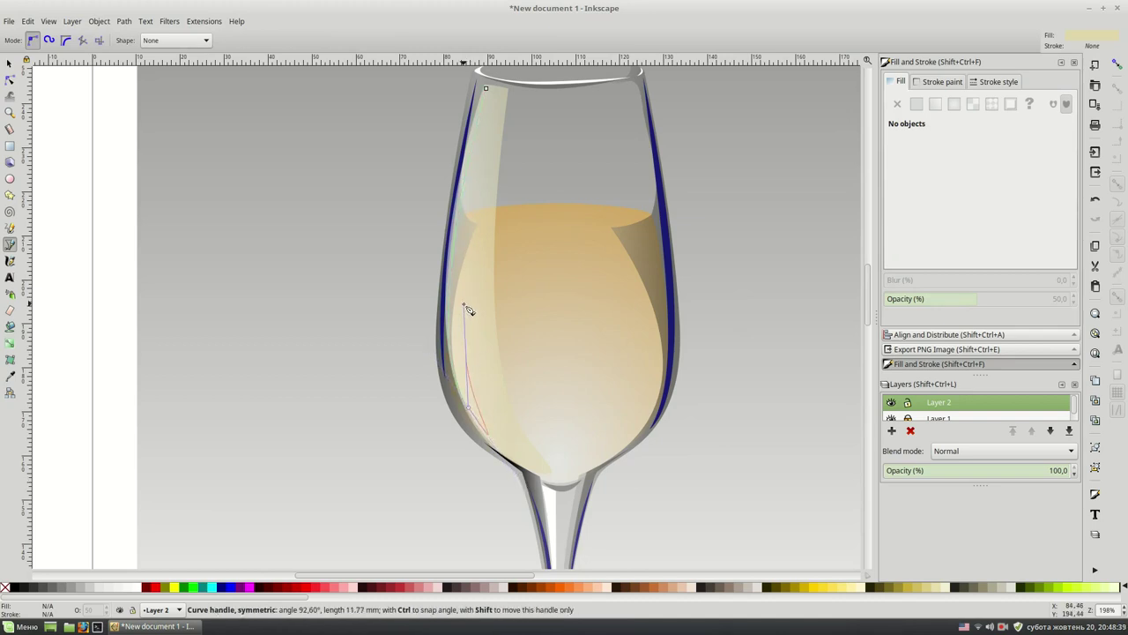
{"action": "left_click_drag", "start_coordinate": [487, 89], "coordinate": [494, 93]}
{"action": "key", "text": "n"}
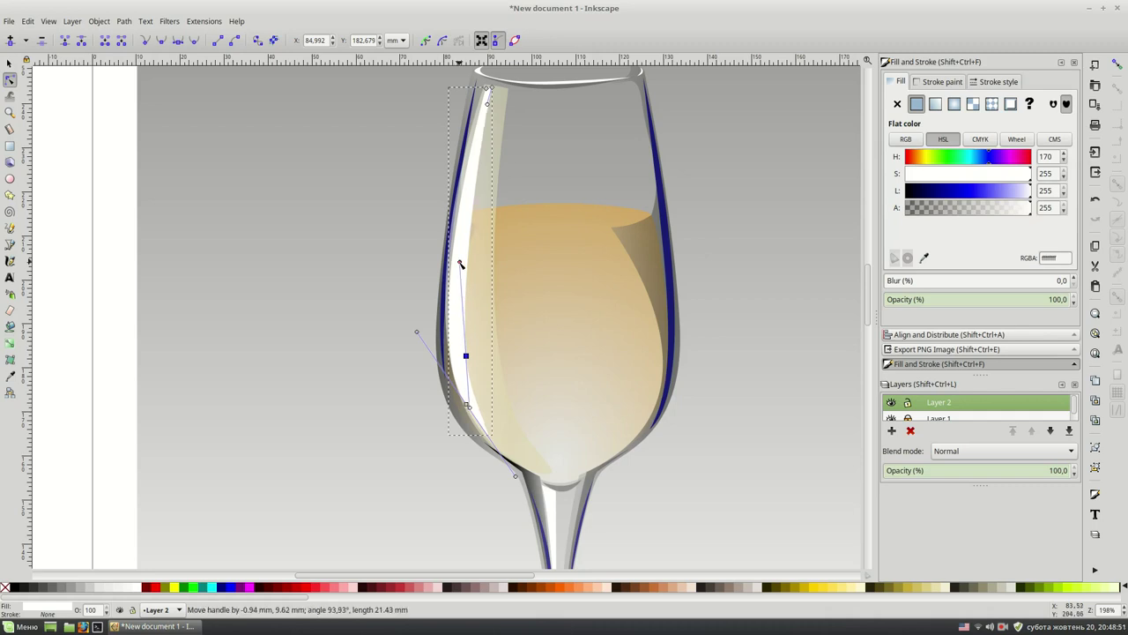
{"action": "key", "text": "s"}
{"action": "key", "text": "Escape"}
{"action": "scroll", "coordinate": [451, 294], "scroll_direction": "down", "scroll_amount": 2}
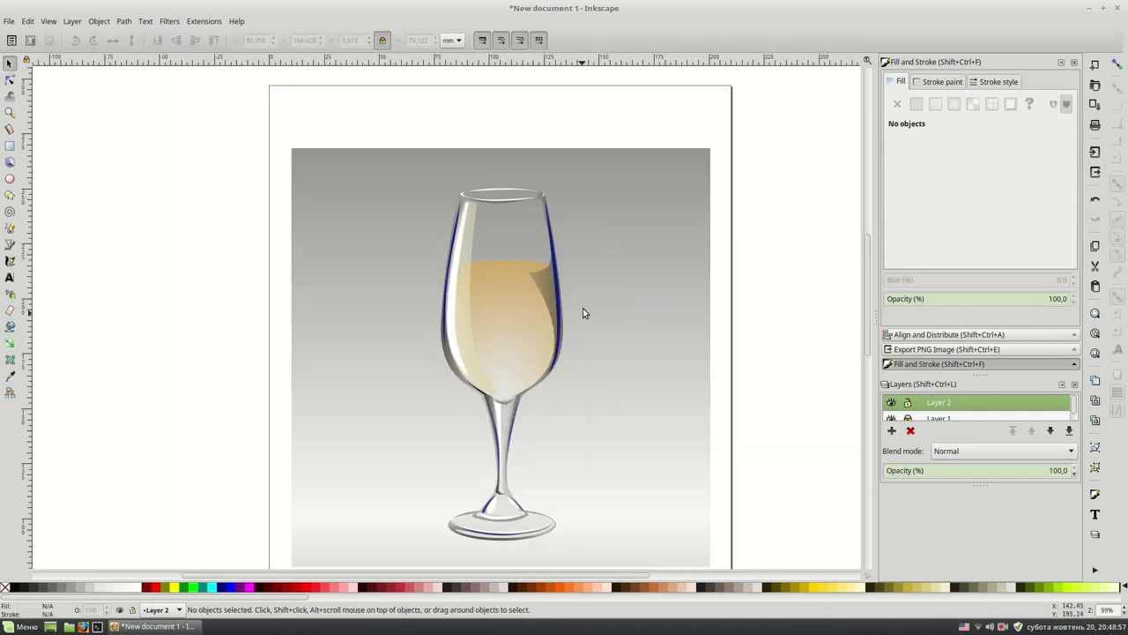
Draw a second white highlight shape down the bowl's left wall.
{"action": "key", "text": "plus"}
{"action": "key", "text": "b"}
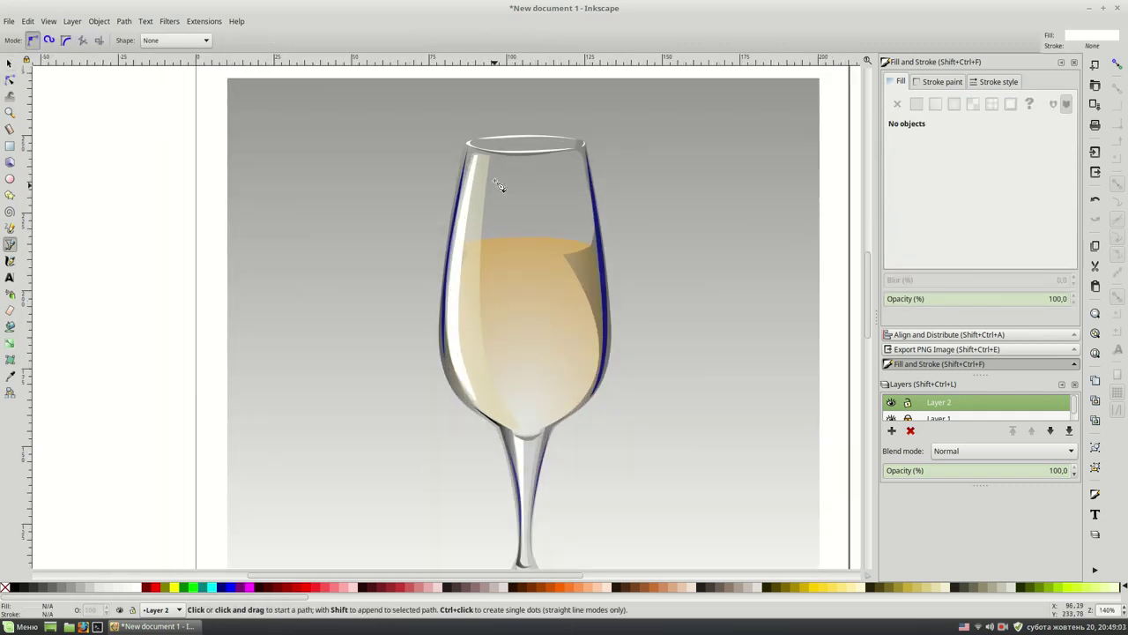
{"action": "left_click", "coordinate": [484, 159]}
{"action": "left_click_drag", "start_coordinate": [472, 353], "coordinate": [491, 434]}
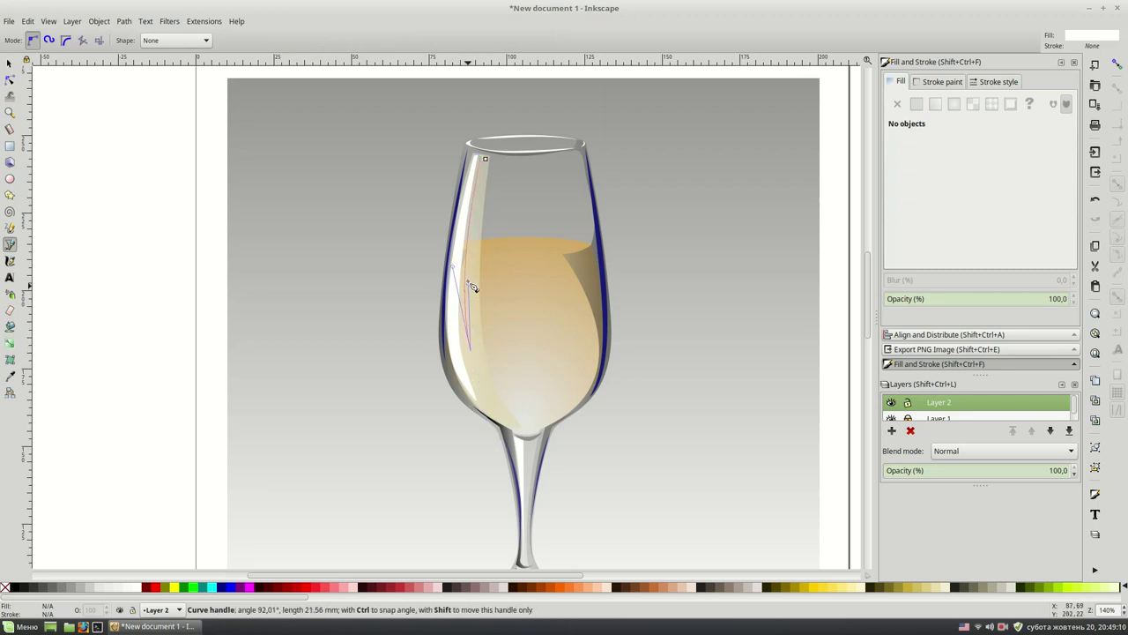
{"action": "left_click_drag", "start_coordinate": [485, 158], "coordinate": [512, 106]}
{"action": "key", "text": "s"}
{"action": "key", "text": "Escape"}
{"action": "scroll", "coordinate": [805, 322], "scroll_direction": "down", "scroll_amount": 1}
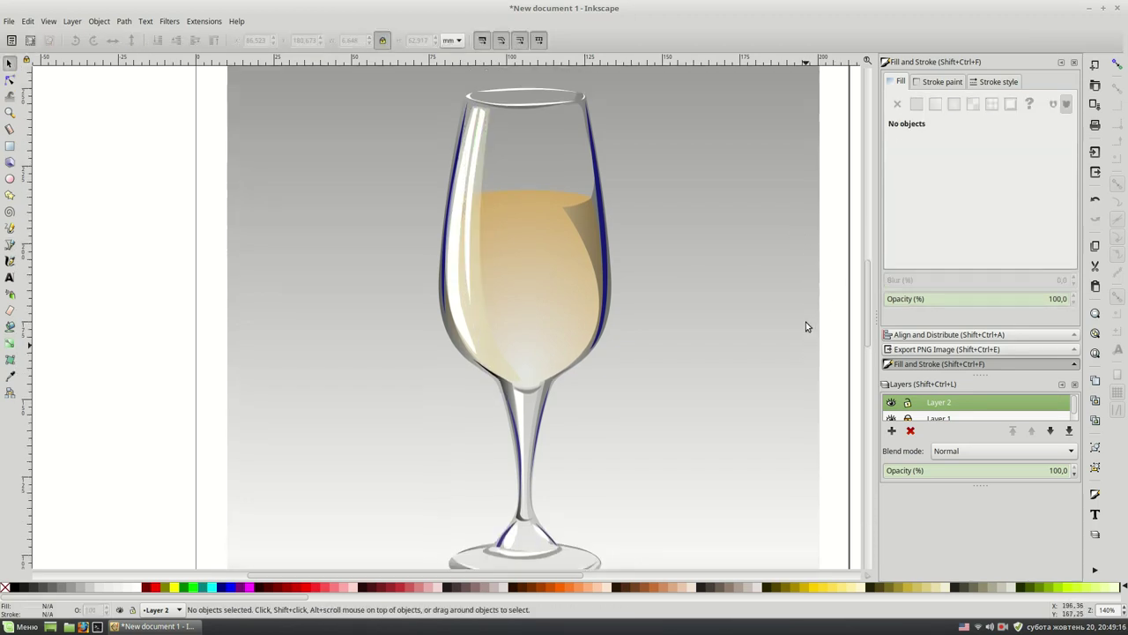
Draw a closed highlight path down the right side of the bowl.
{"action": "key", "text": "b"}
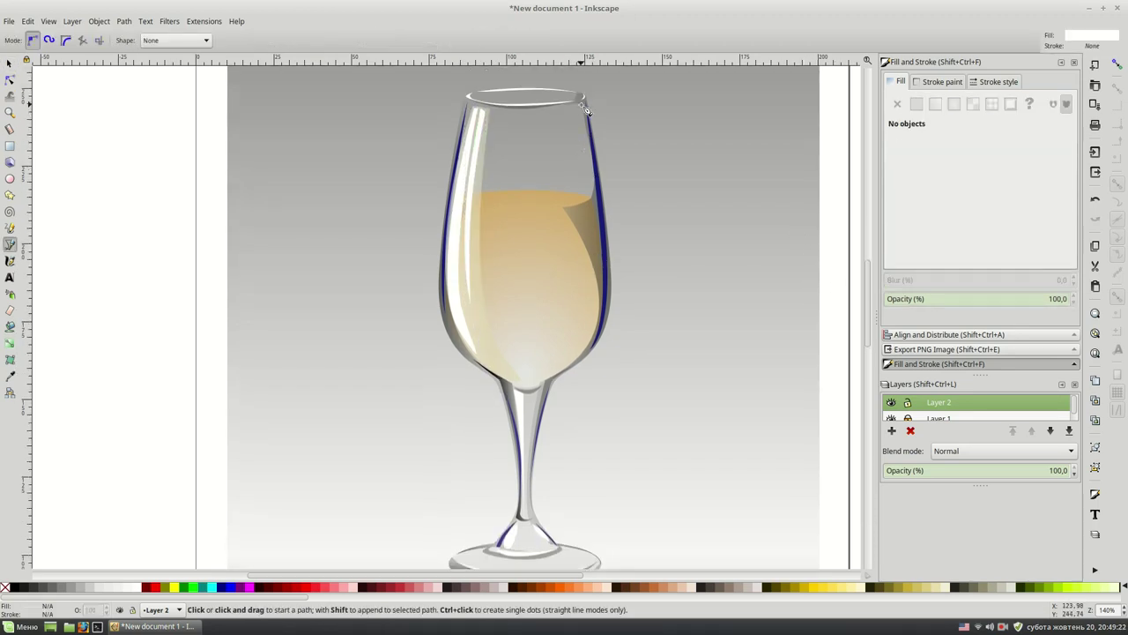
{"action": "left_click", "coordinate": [581, 104]}
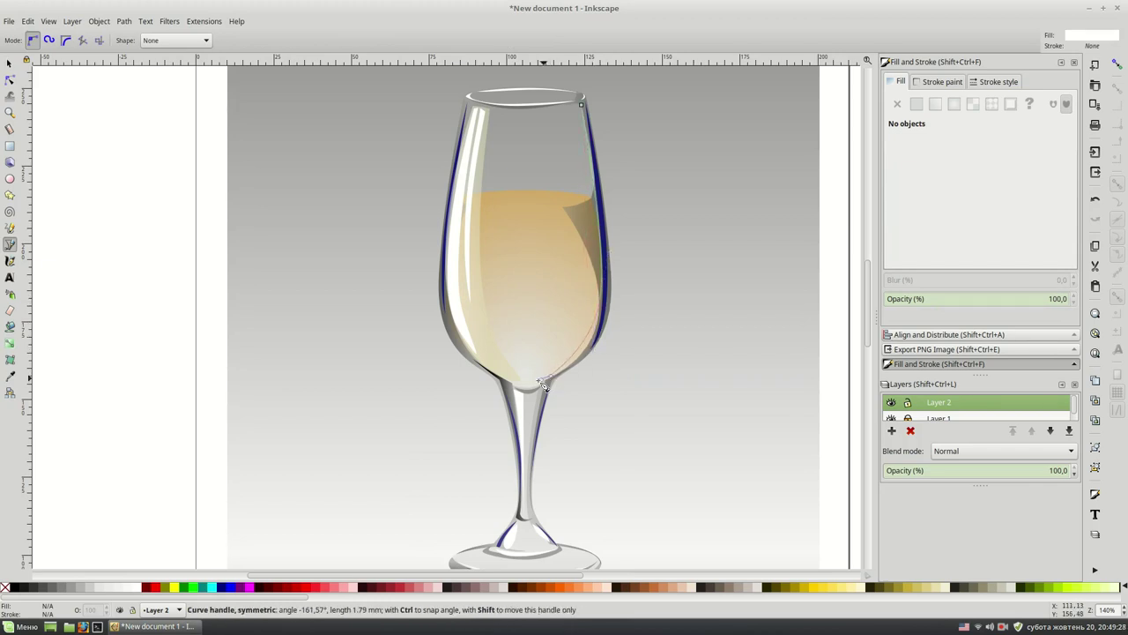
{"action": "left_click_drag", "start_coordinate": [509, 372], "coordinate": [547, 337]}
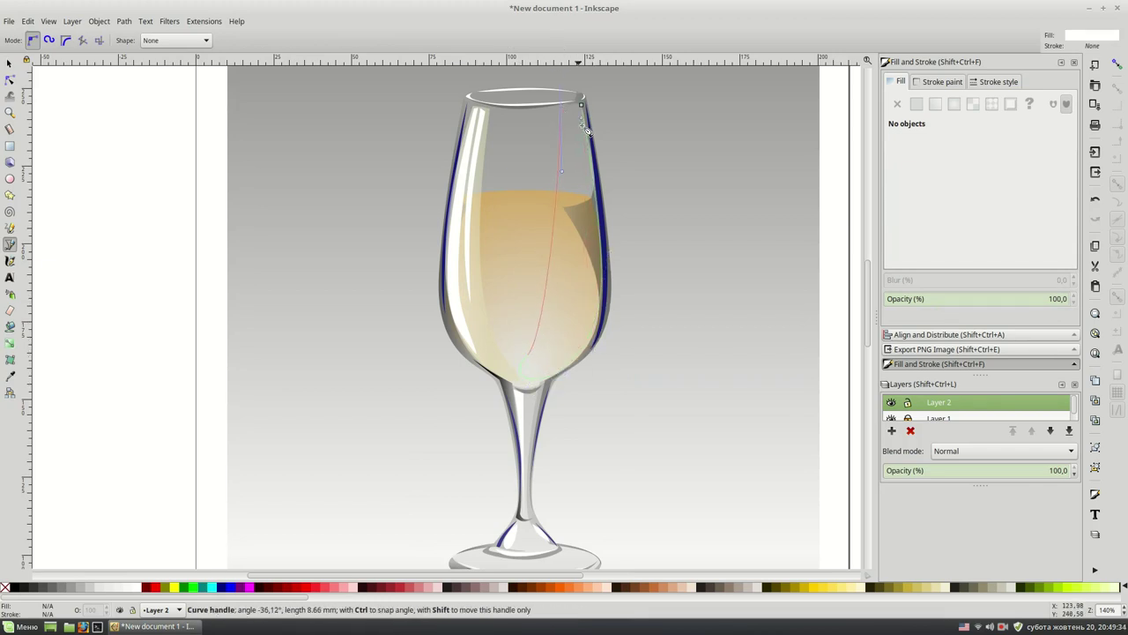
{"action": "left_click", "coordinate": [580, 104]}
{"action": "key", "text": "n"}
{"action": "left_click_drag", "start_coordinate": [561, 107], "coordinate": [579, 306]}
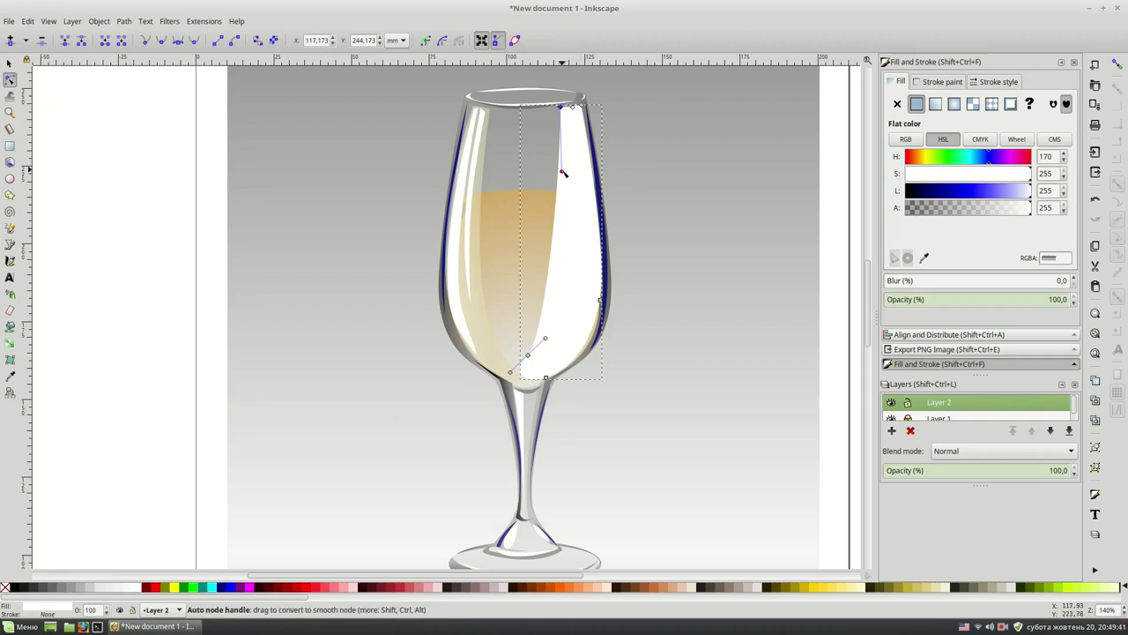
{"action": "key", "text": "s"}
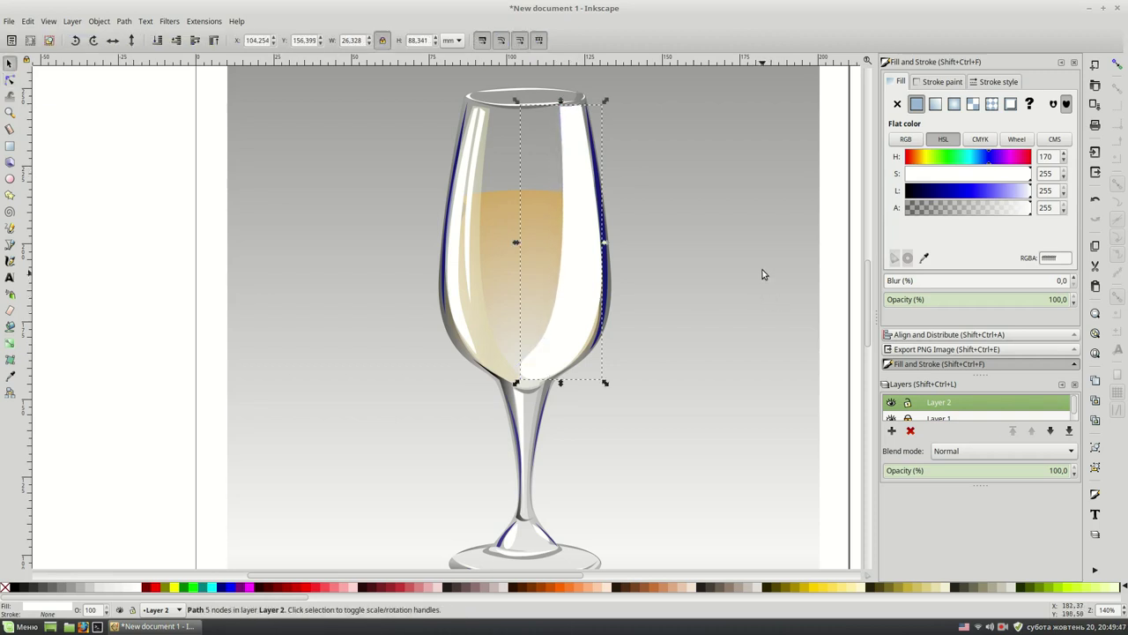
{"action": "key", "text": "Escape"}
Give the right highlight a rim-to-bottom linear gradient at about half opacity.
{"action": "left_click", "coordinate": [588, 284]}
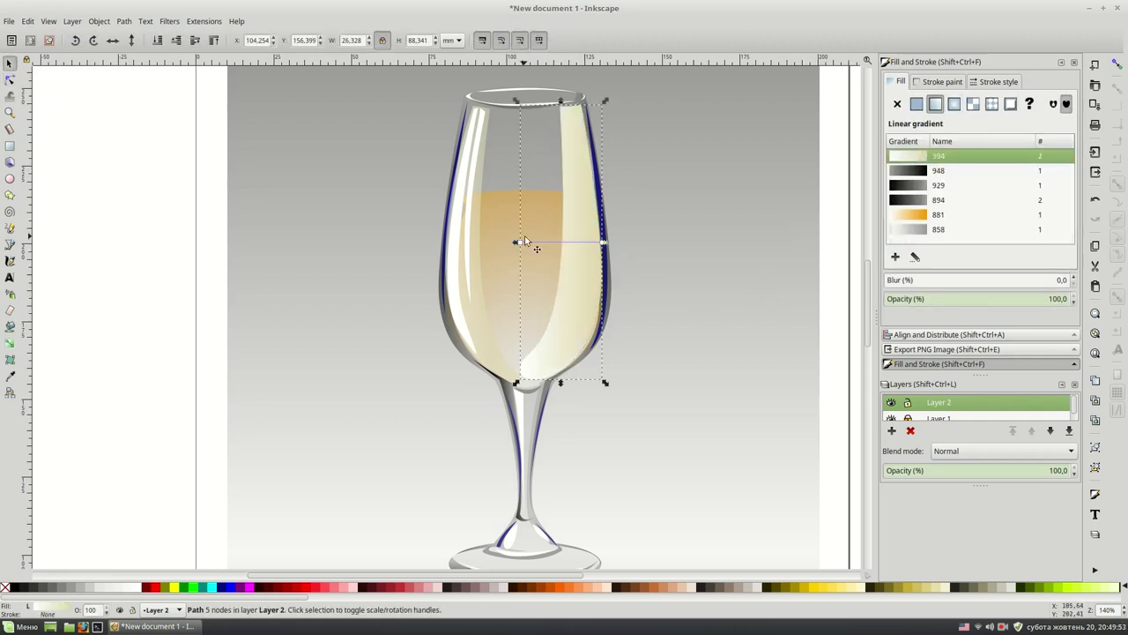
{"action": "left_click_drag", "start_coordinate": [516, 242], "coordinate": [575, 109]}
{"action": "left_click_drag", "start_coordinate": [604, 242], "coordinate": [554, 351]}
{"action": "key", "text": "s"}
{"action": "key", "text": "Escape"}
{"action": "left_click", "coordinate": [582, 264]}
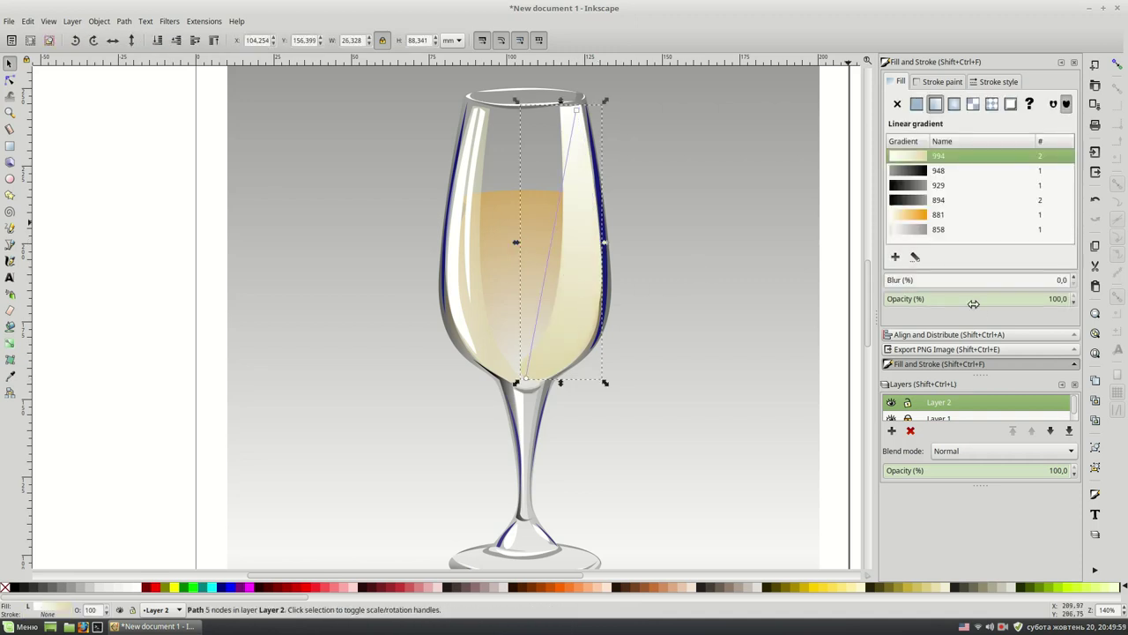
{"action": "left_click", "coordinate": [980, 299]}
{"action": "key", "text": "ctrl+z"}
{"action": "key", "text": "ctrl+z"}
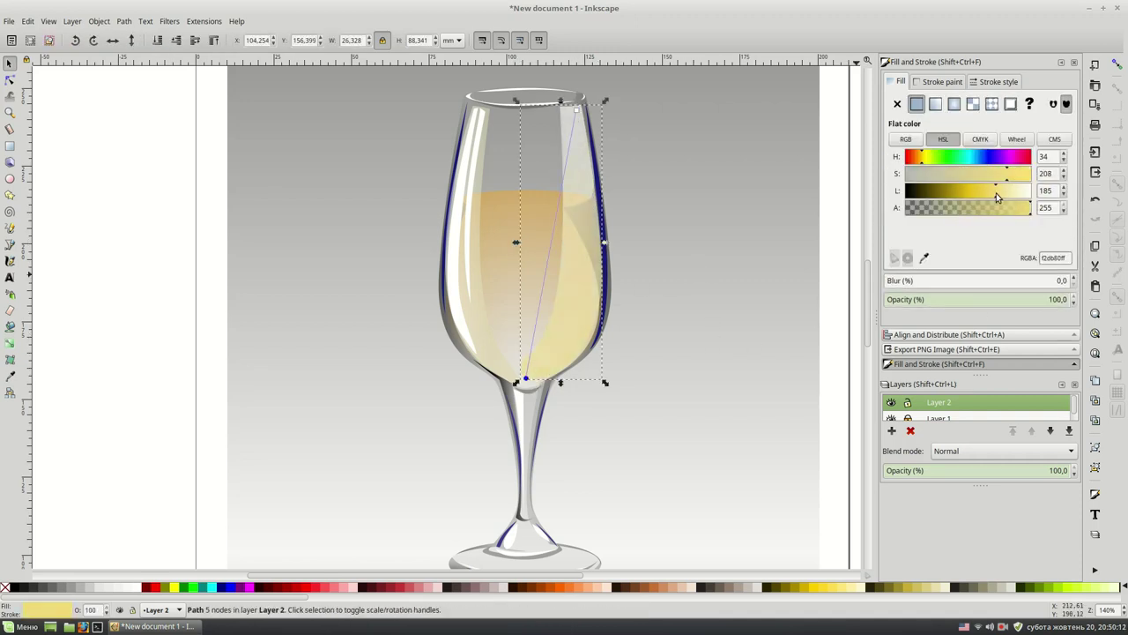
{"action": "key", "text": "ctrl+shift+z"}
{"action": "key", "text": "ctrl+shift+z"}
{"action": "key", "text": "Escape"}
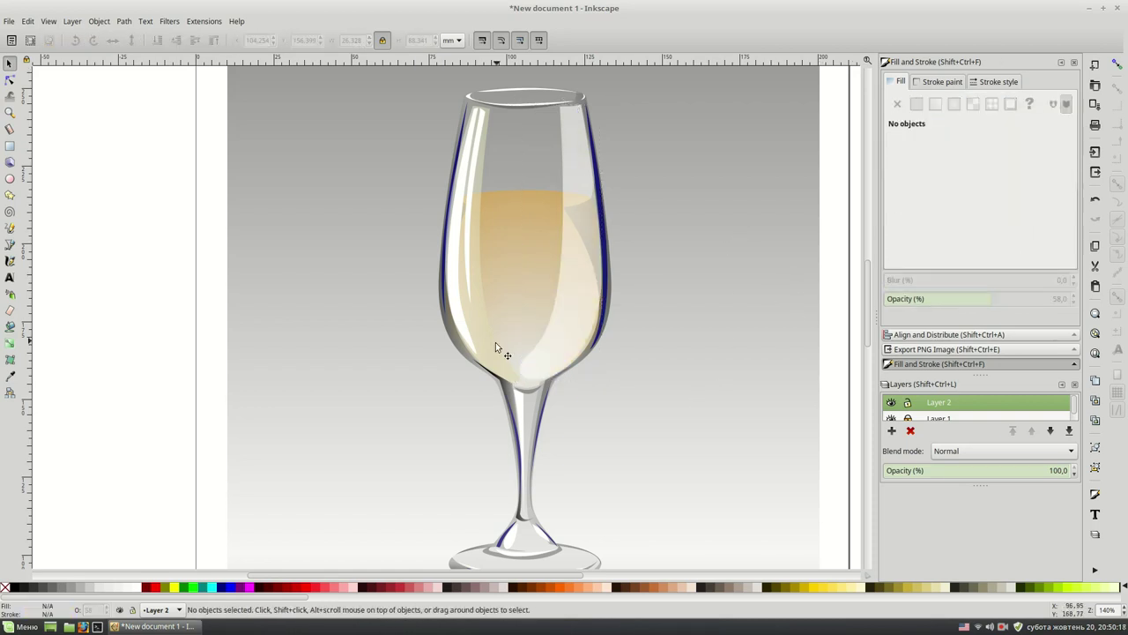
Fade the two white highlights to about 30% opacity.
{"action": "left_click", "coordinate": [495, 342]}
{"action": "key", "text": "Escape"}
{"action": "key", "text": "5"}
{"action": "key", "text": "grave"}
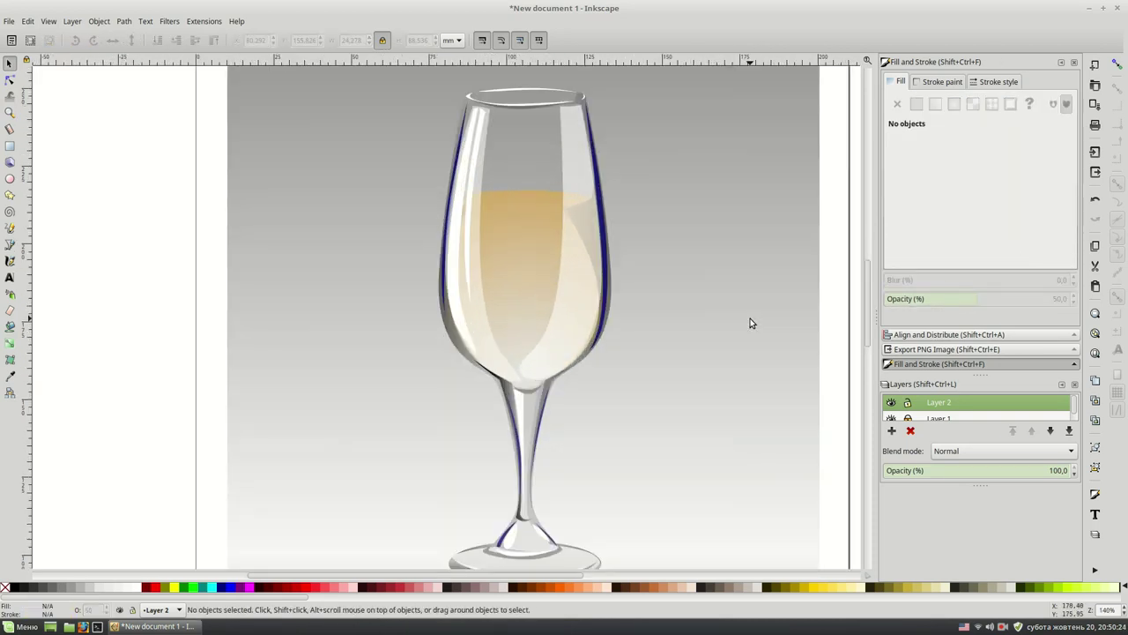
{"action": "left_click", "coordinate": [501, 353]}
{"action": "left_click", "coordinate": [947, 299]}
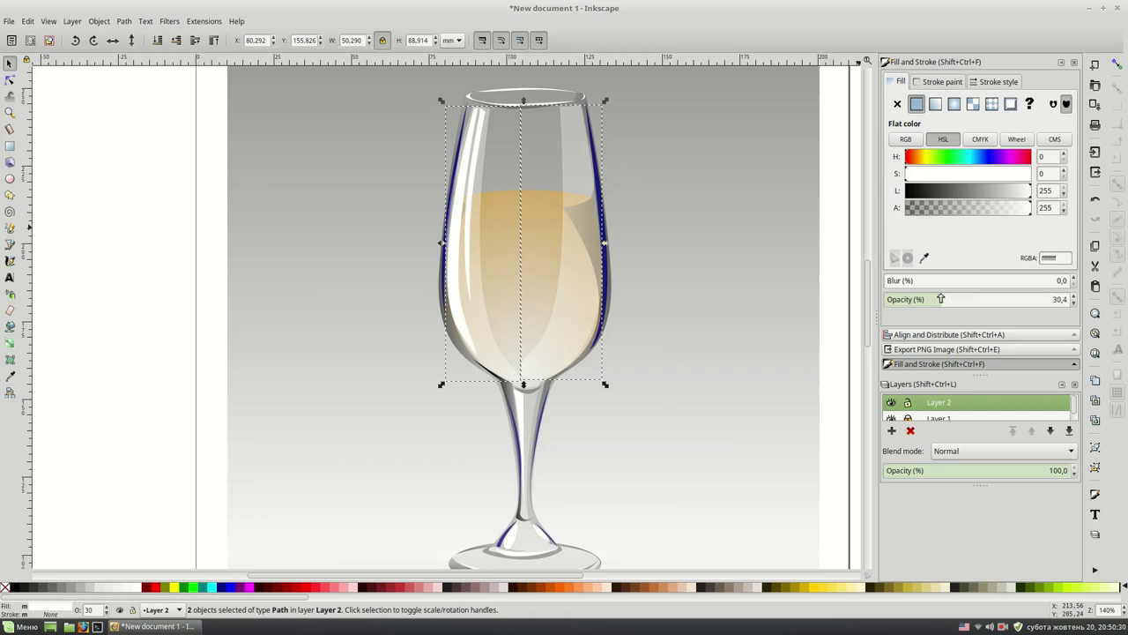
{"action": "key", "text": "Escape"}
Draw a thin 100%-opacity white streak hugging the bowl's right inner edge from the rim.
{"action": "key", "text": "b"}
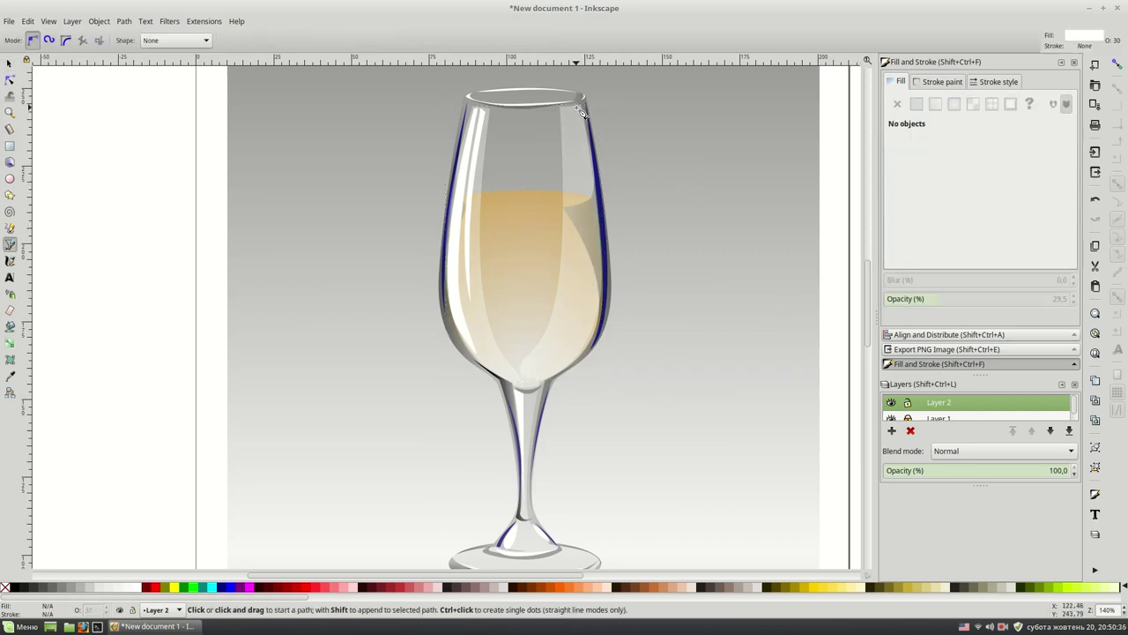
{"action": "left_click_drag", "start_coordinate": [578, 108], "coordinate": [587, 300]}
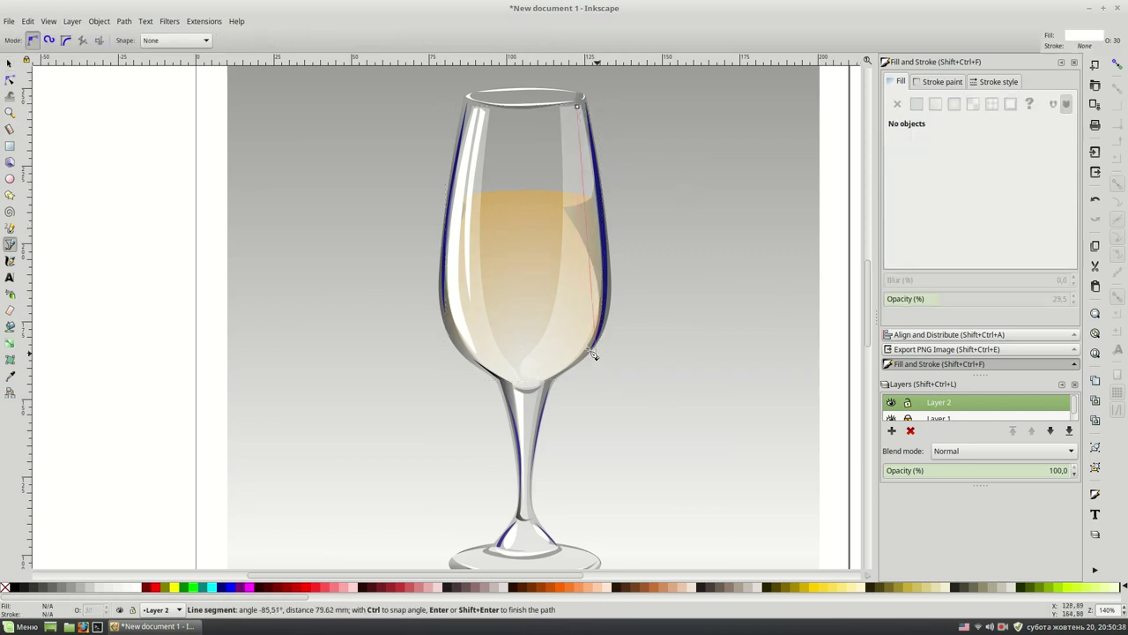
{"action": "left_click", "coordinate": [579, 106]}
{"action": "key", "text": "s"}
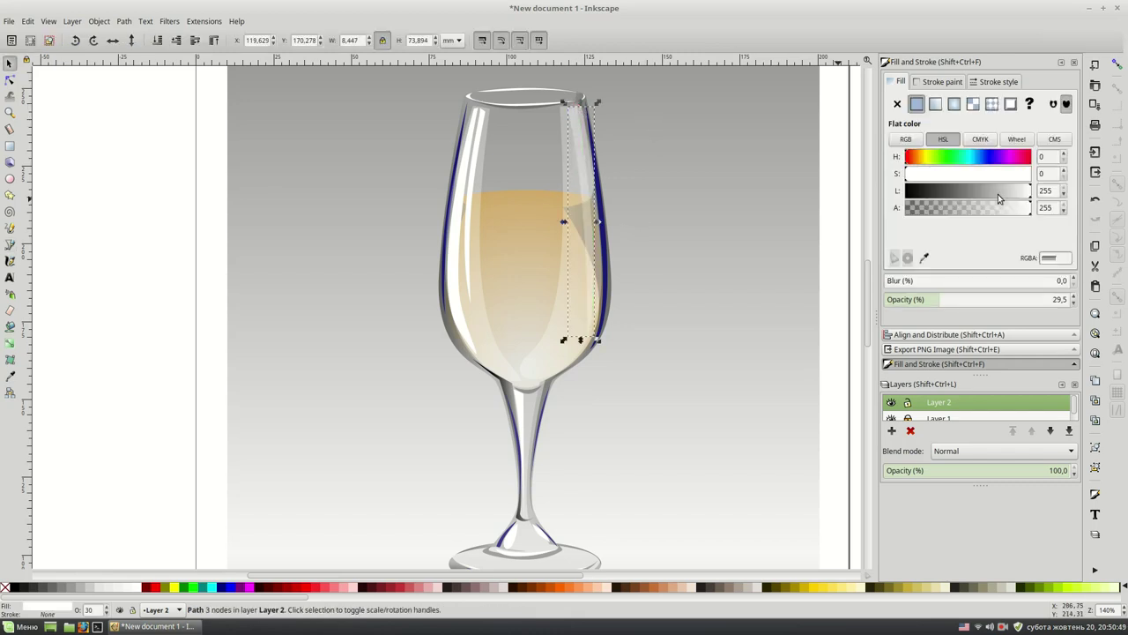
{"action": "left_click_drag", "start_coordinate": [1029, 303], "coordinate": [1070, 300]}
{"action": "key", "text": "n"}
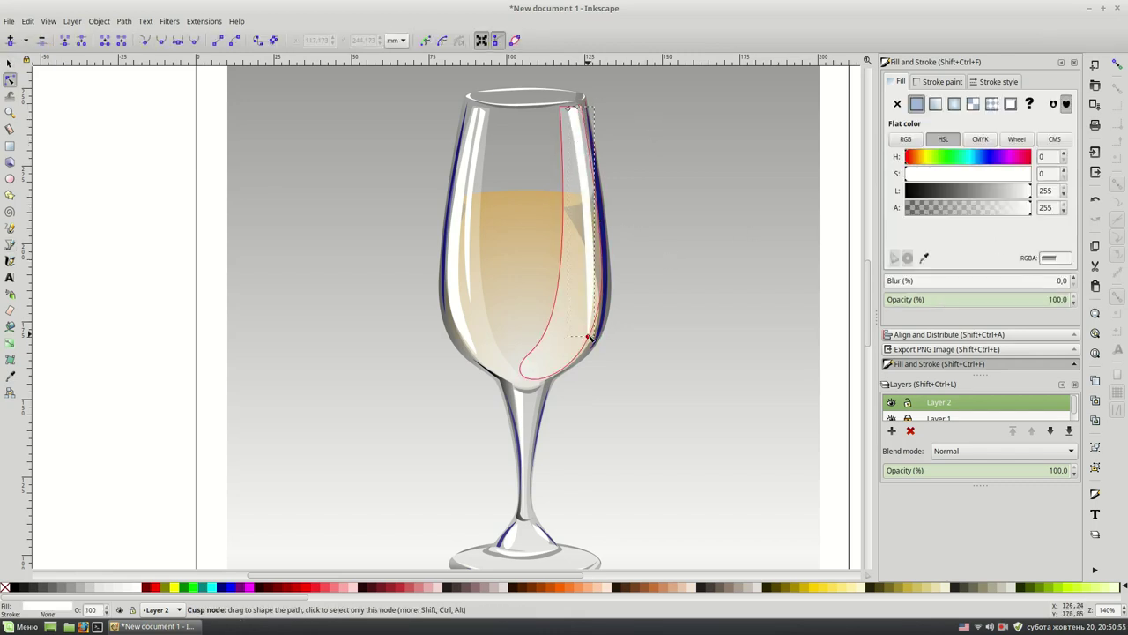
{"action": "left_click_drag", "start_coordinate": [597, 309], "coordinate": [595, 282]}
{"action": "key", "text": "Escape"}
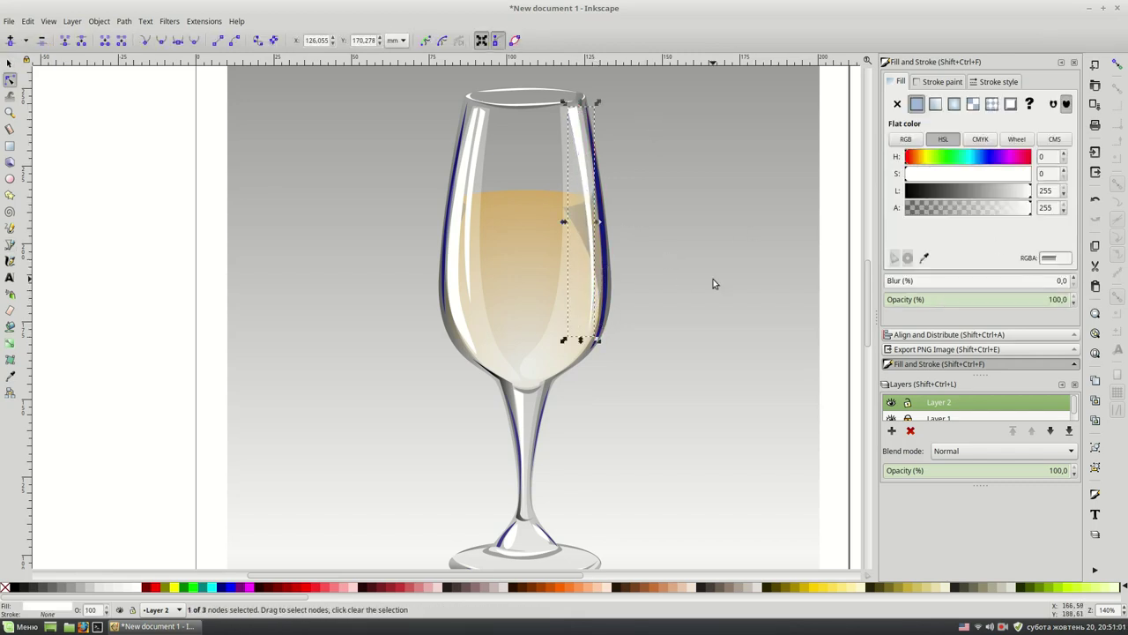
{"action": "key", "text": "s"}
{"action": "key", "text": "minus"}
{"action": "key", "text": "plus"}
{"action": "key", "text": "plus"}
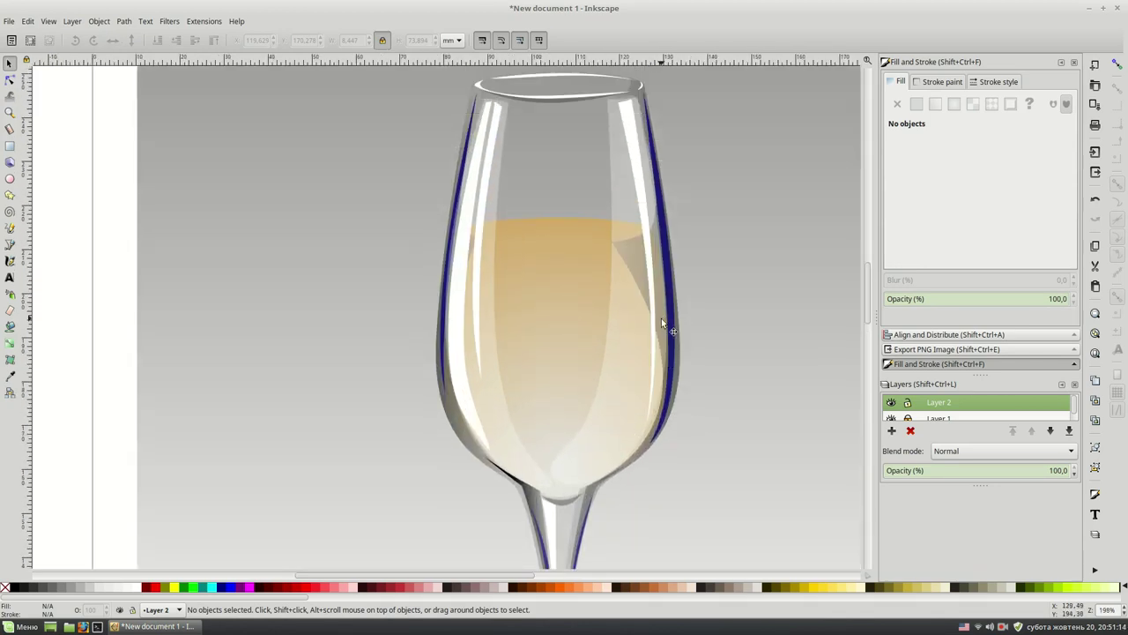
{"action": "key", "text": "b"}
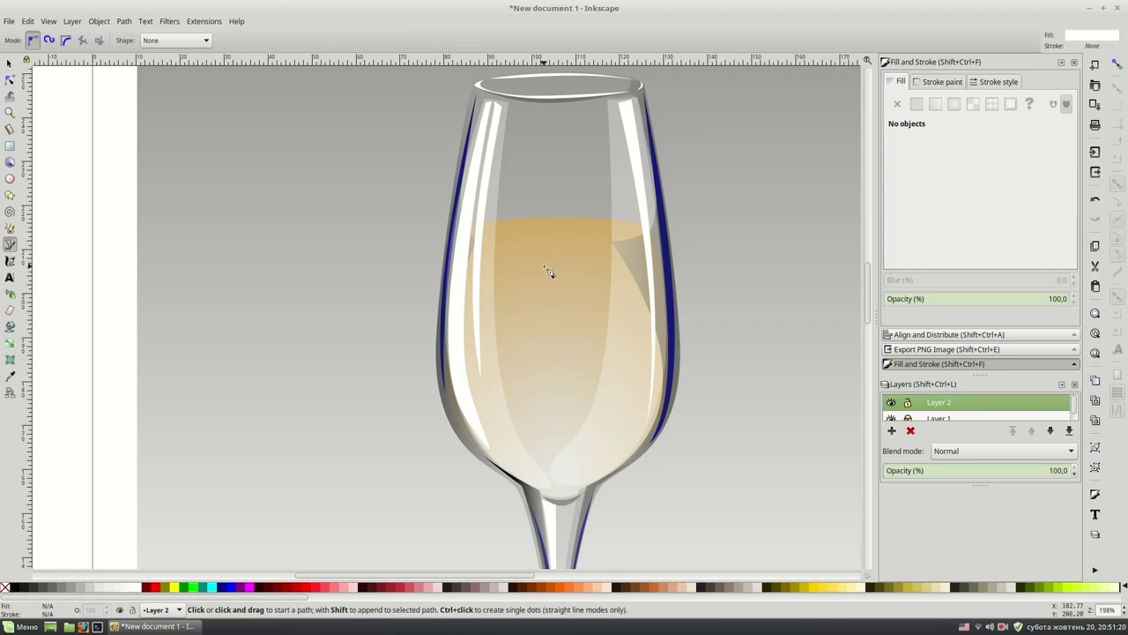
{"action": "scroll", "coordinate": [549, 269], "scroll_direction": "up", "scroll_amount": 1}
{"action": "key", "text": "s"}
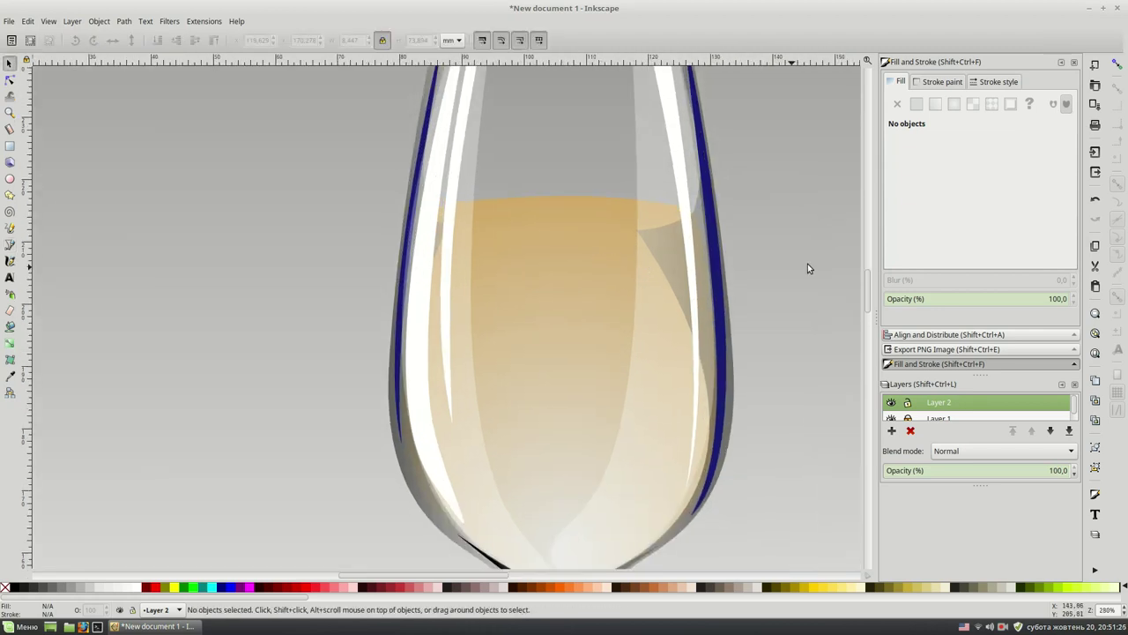
{"action": "key", "text": "minus"}
{"action": "key", "text": "minus"}
{"action": "key", "text": "minus"}
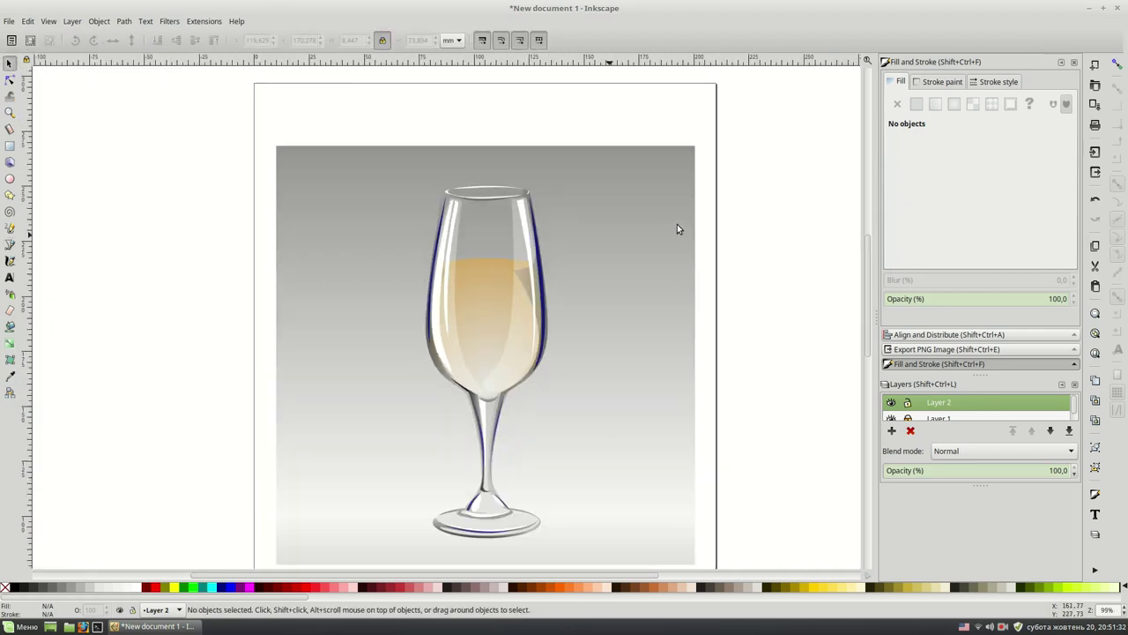
{"action": "left_click_drag", "start_coordinate": [564, 167], "coordinate": [393, 547]}
{"action": "key", "text": "plus"}
{"action": "key", "text": "plus"}
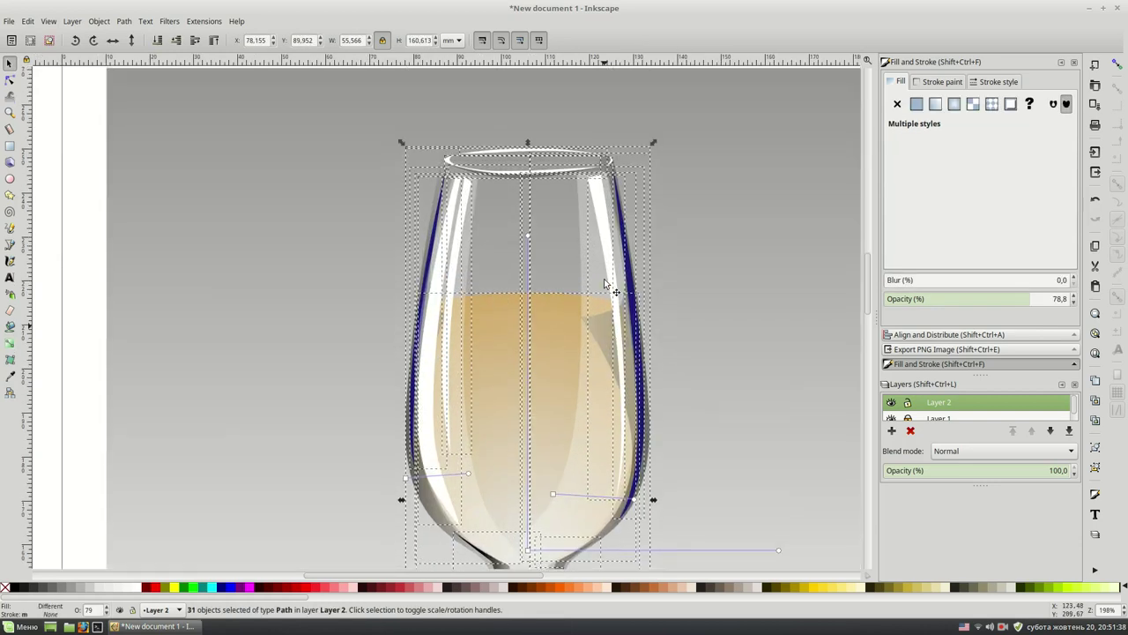
{"action": "left_click", "coordinate": [546, 232], "text": "shift"}
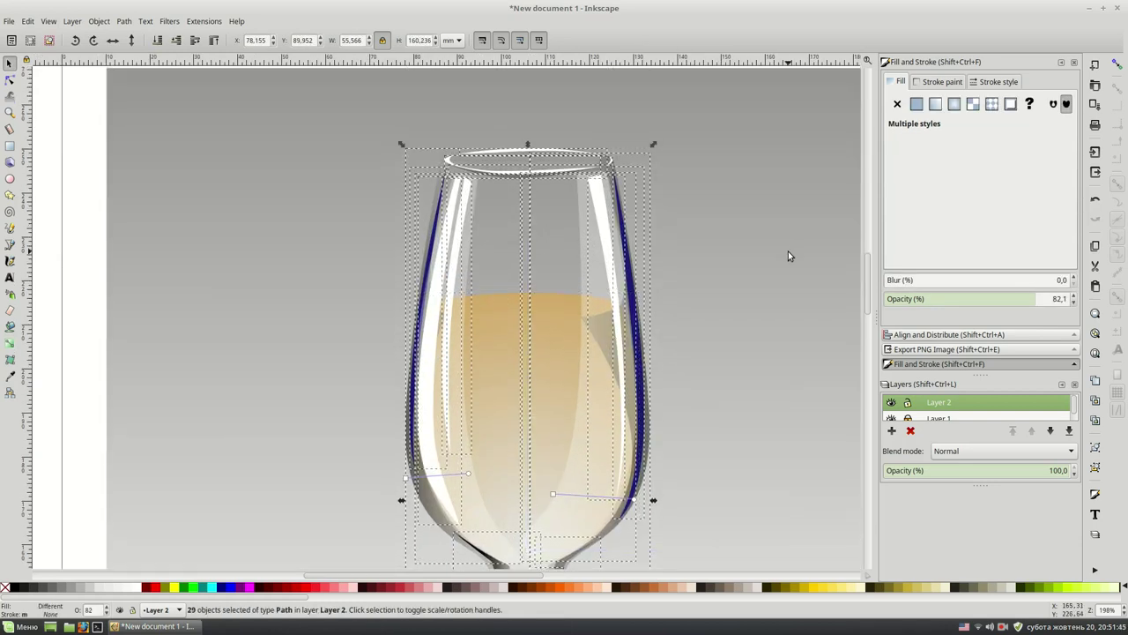
{"action": "key", "text": "ctrl+g"}
{"action": "left_click_drag", "start_coordinate": [614, 332], "coordinate": [788, 328]}
{"action": "key", "text": "ctrl+z"}
{"action": "scroll", "coordinate": [778, 369], "scroll_direction": "down", "scroll_amount": 1}
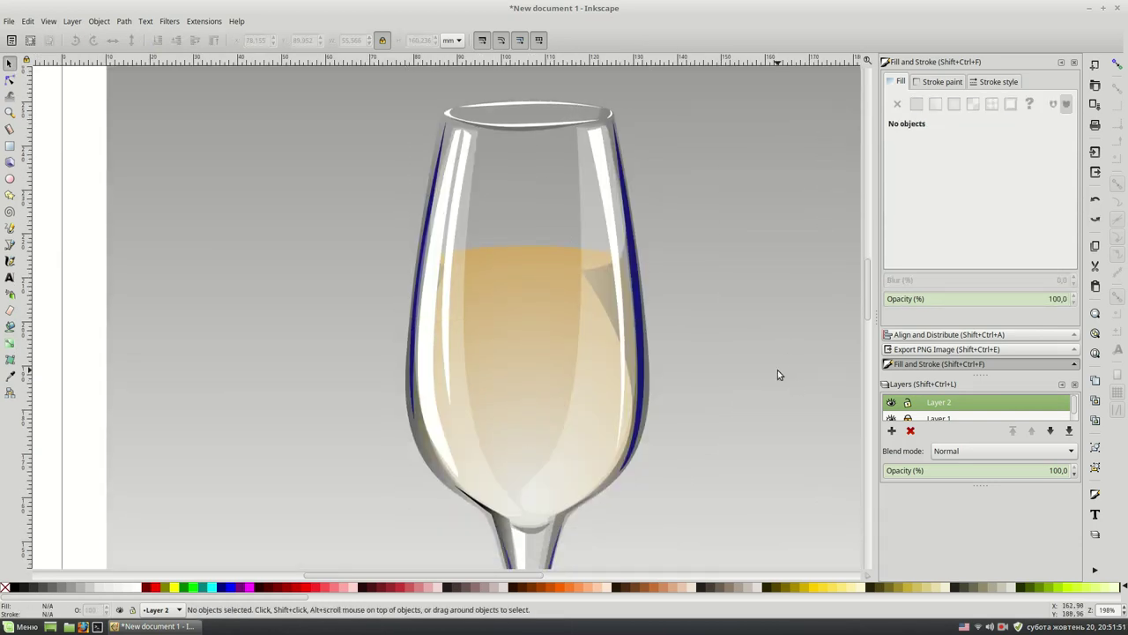
{"action": "key", "text": "b"}
{"action": "key", "text": "plus"}
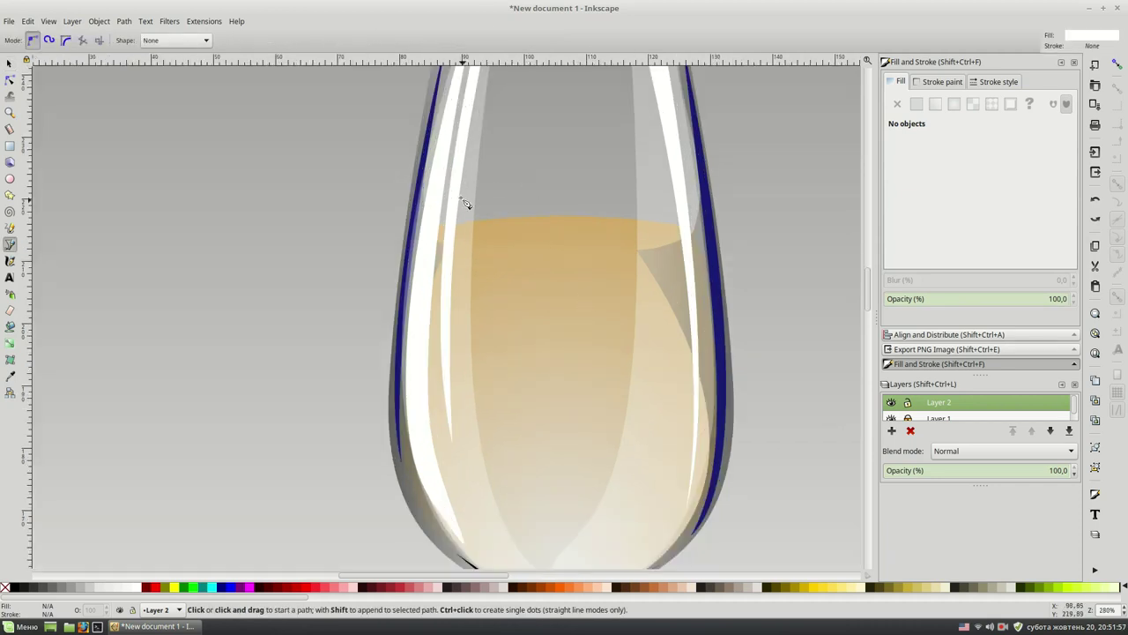
Shrink a small circle and duplicate it beside the glass.
{"action": "left_click", "coordinate": [415, 231]}
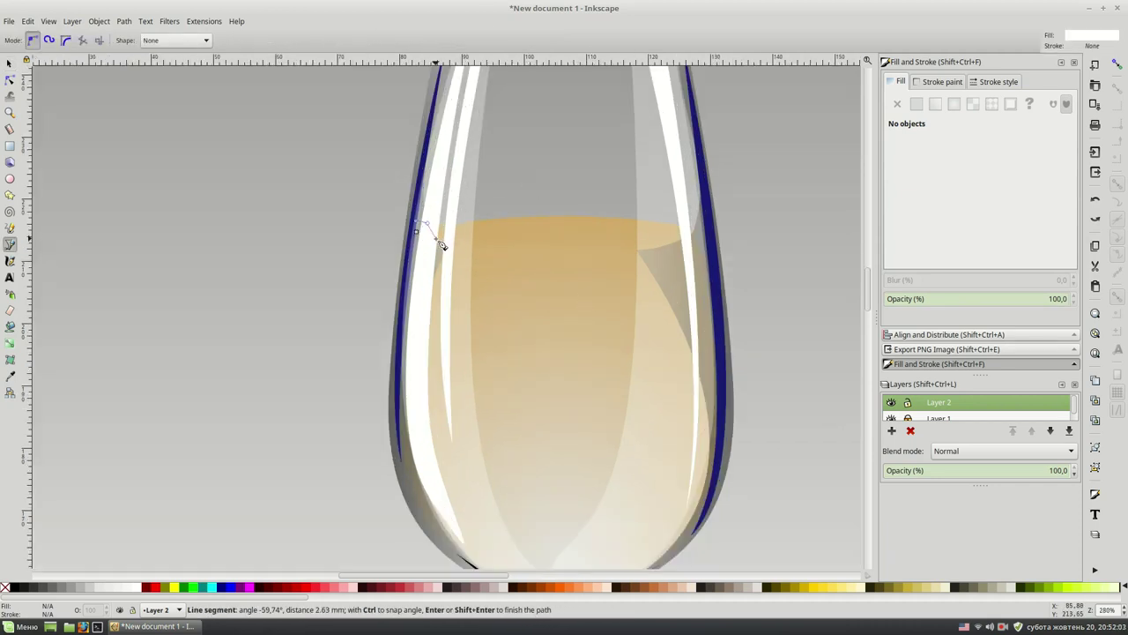
{"action": "key", "text": "Escape"}
{"action": "left_click", "coordinate": [10, 178]}
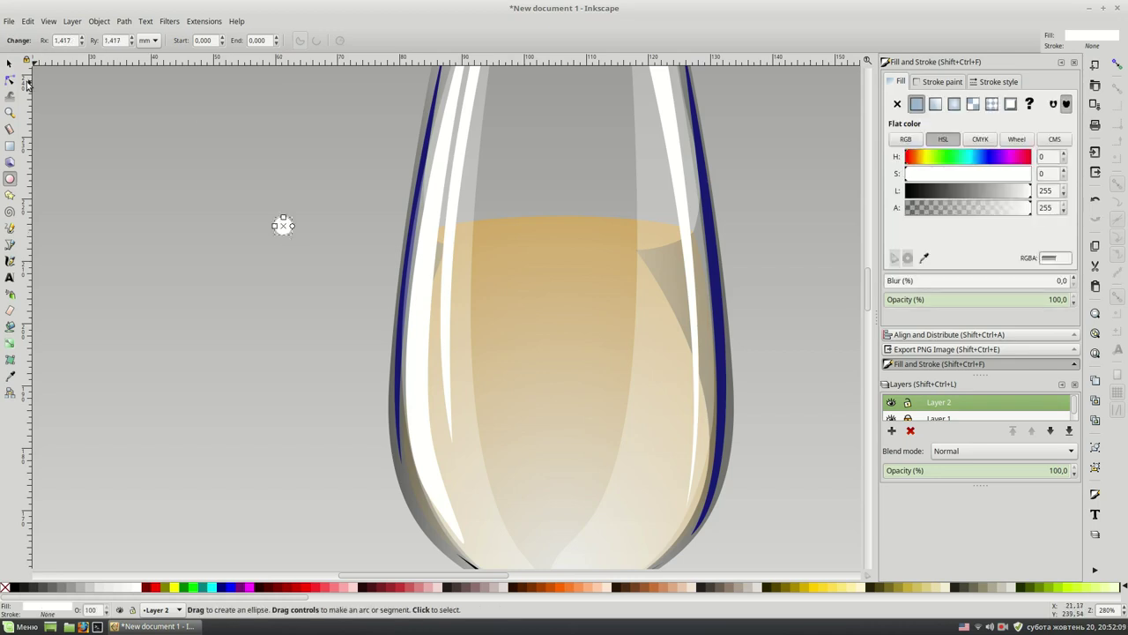
{"action": "key", "text": "s"}
{"action": "mouse_move", "coordinate": [297, 227]}
{"action": "left_mouse_down"}
{"action": "mouse_move", "coordinate": [325, 210]}
{"action": "mouse_move", "coordinate": [299, 211]}
{"action": "left_mouse_up"}
{"action": "key", "text": "less"}
{"action": "key", "text": "less"}
{"action": "key", "text": "less"}
{"action": "key", "text": "ctrl+d"}
{"action": "left_click", "coordinate": [243, 292]}
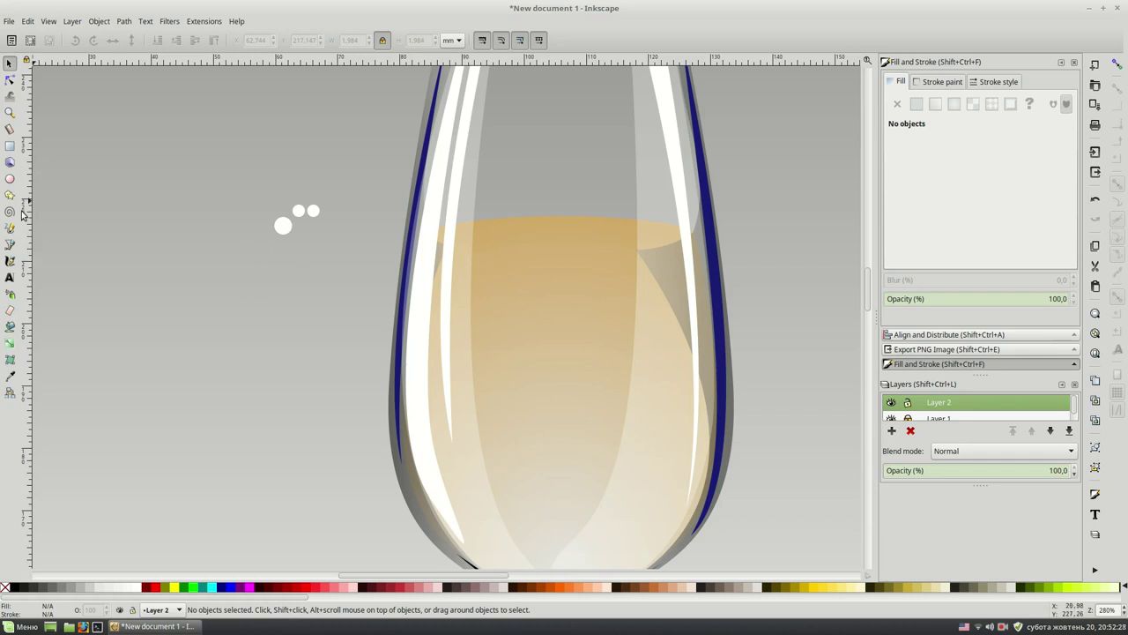
Draw a closed wavy band across the top of the liquid.
{"action": "left_click", "coordinate": [10, 245]}
{"action": "left_click_drag", "start_coordinate": [423, 228], "coordinate": [489, 207]}
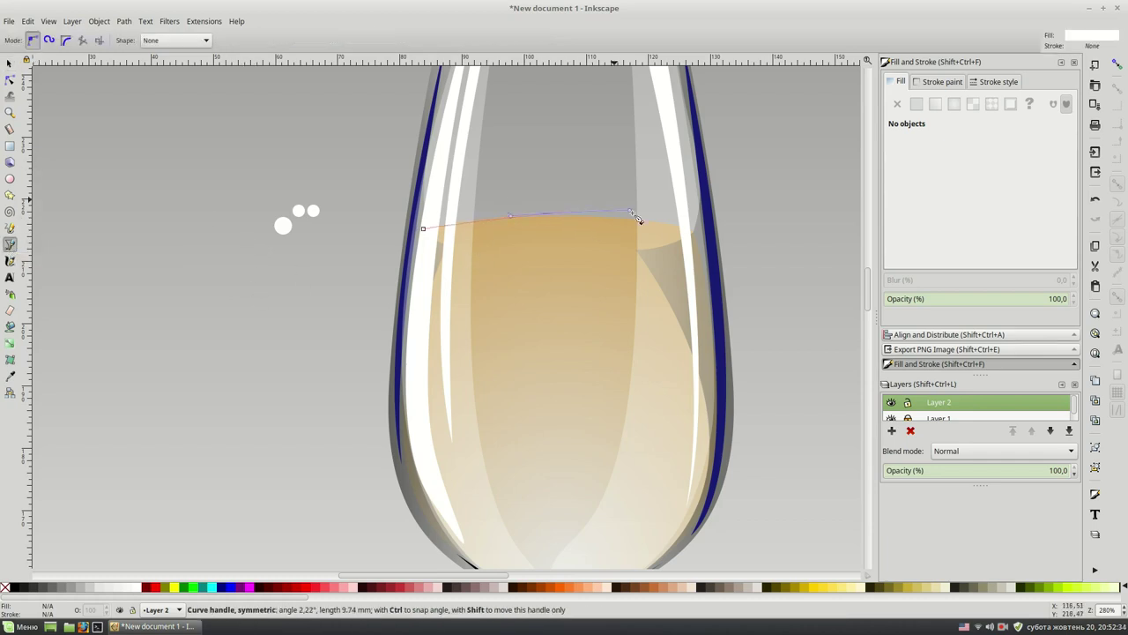
{"action": "left_click", "coordinate": [705, 236]}
{"action": "left_click", "coordinate": [619, 264]}
{"action": "left_click", "coordinate": [473, 255]}
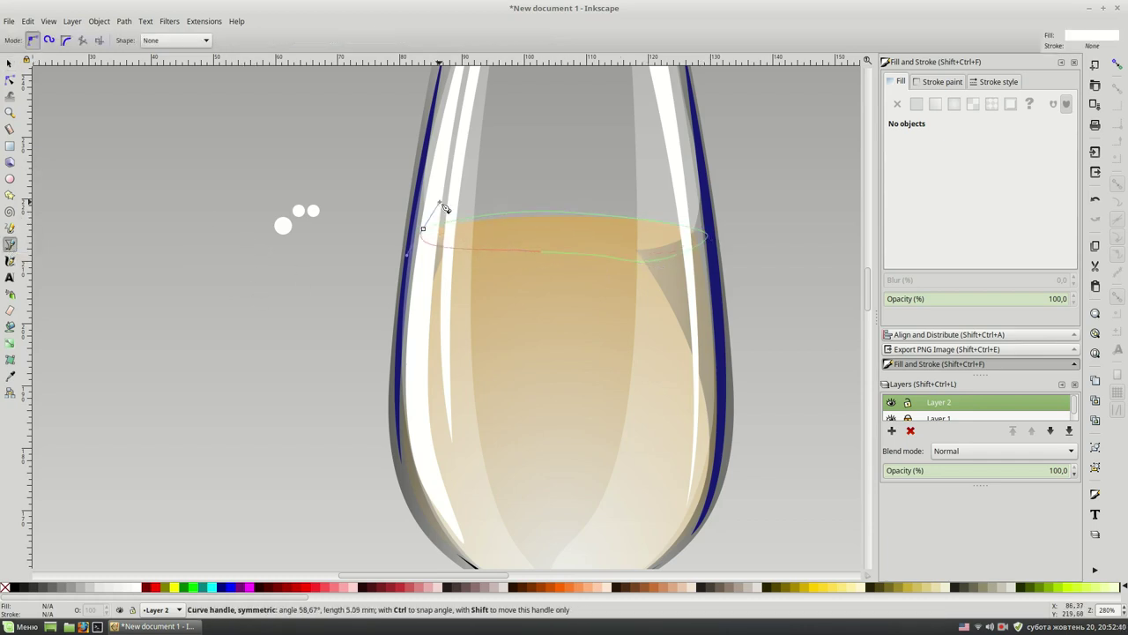
{"action": "left_click", "coordinate": [423, 228]}
{"action": "key", "text": "s"}
{"action": "key", "text": "Escape"}
Move a circle to the band's left end and paint the band and circle green.
{"action": "left_click_drag", "start_coordinate": [283, 226], "coordinate": [429, 255]}
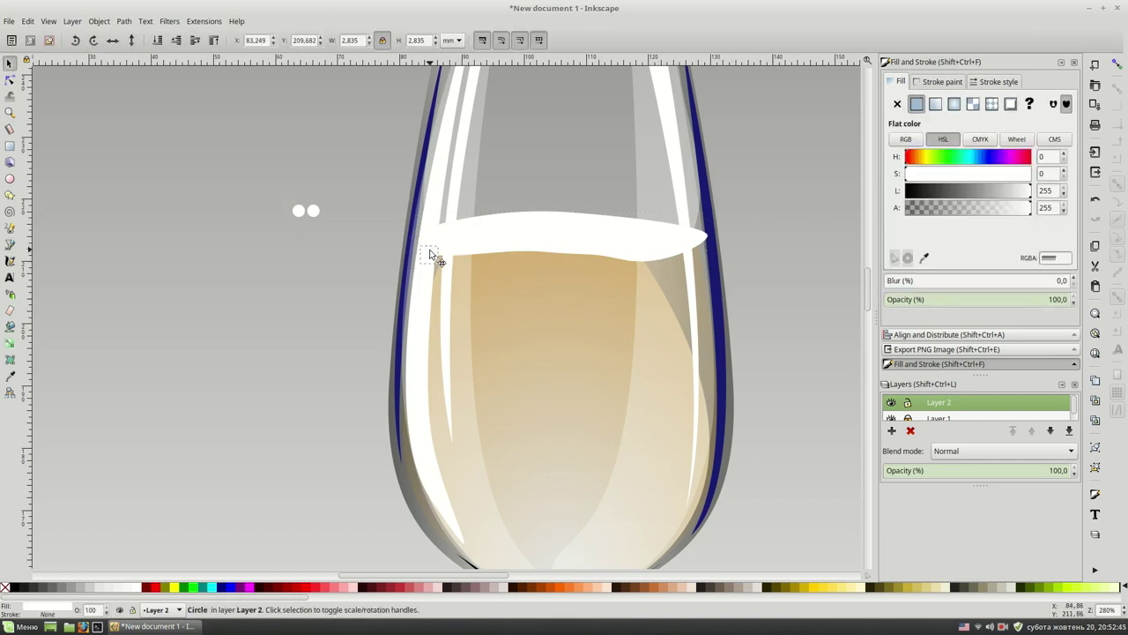
{"action": "left_click", "coordinate": [569, 232], "text": "shift"}
{"action": "left_click", "coordinate": [955, 193]}
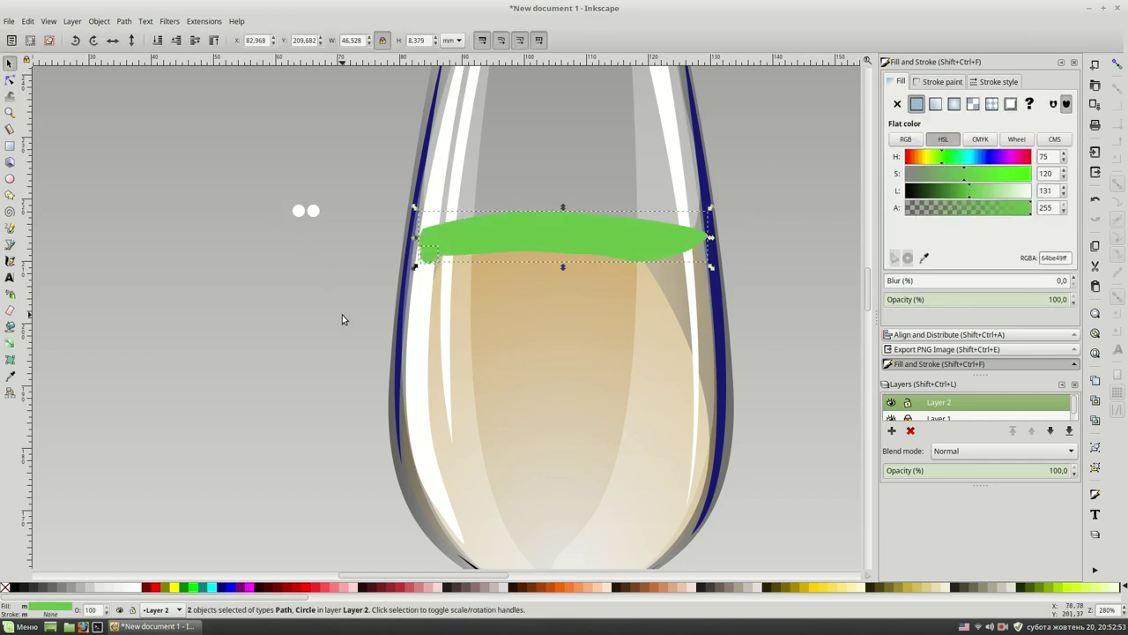
{"action": "left_click_drag", "start_coordinate": [344, 189], "coordinate": [233, 244]}
{"action": "key", "text": "ctrl+shift+v"}
Paint the small circles green, set one on the band's edge, and halve the band's opacity.
{"action": "left_click", "coordinate": [301, 156]}
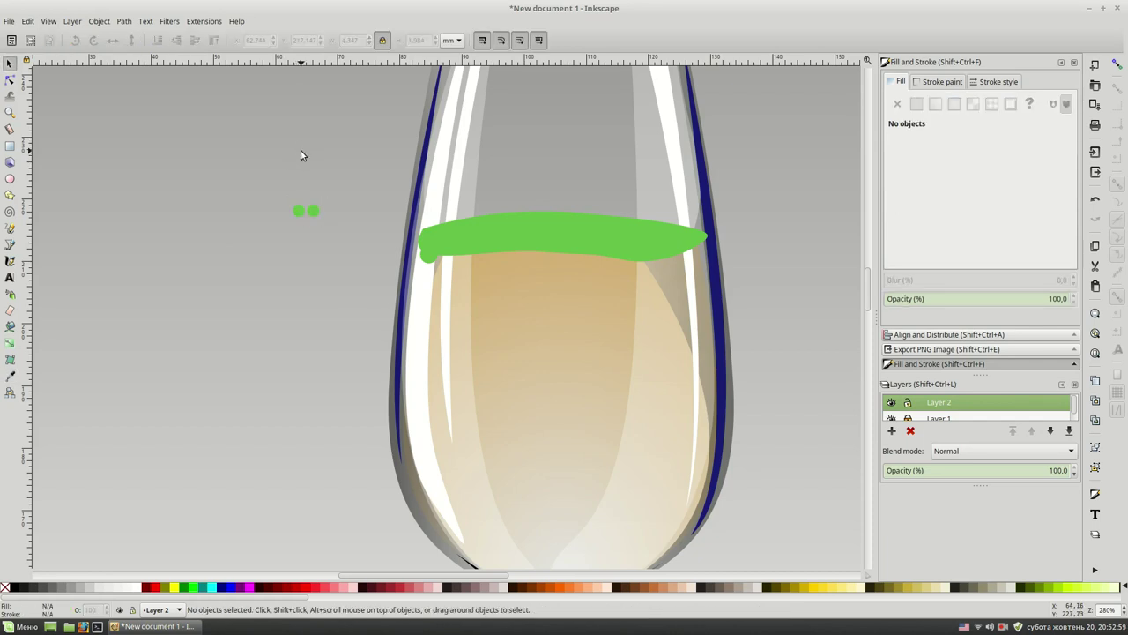
{"action": "left_click", "coordinate": [422, 244]}
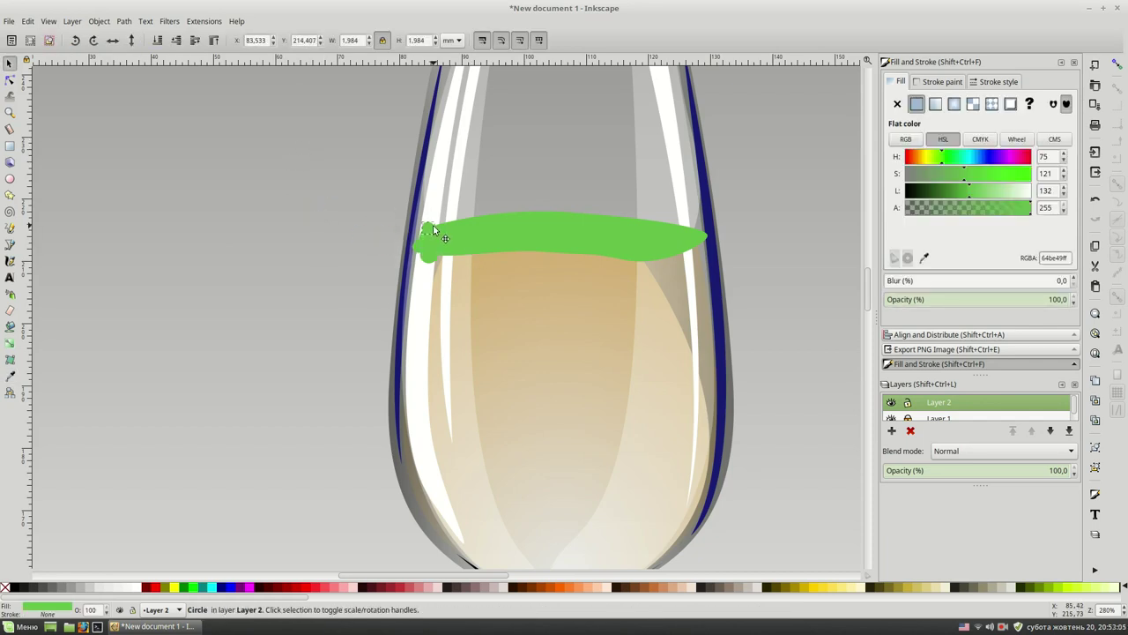
{"action": "mouse_move", "coordinate": [429, 228]}
{"action": "left_mouse_down"}
{"action": "mouse_move", "coordinate": [442, 205]}
{"action": "mouse_move", "coordinate": [454, 219]}
{"action": "left_mouse_up"}
{"action": "key", "text": "Escape"}
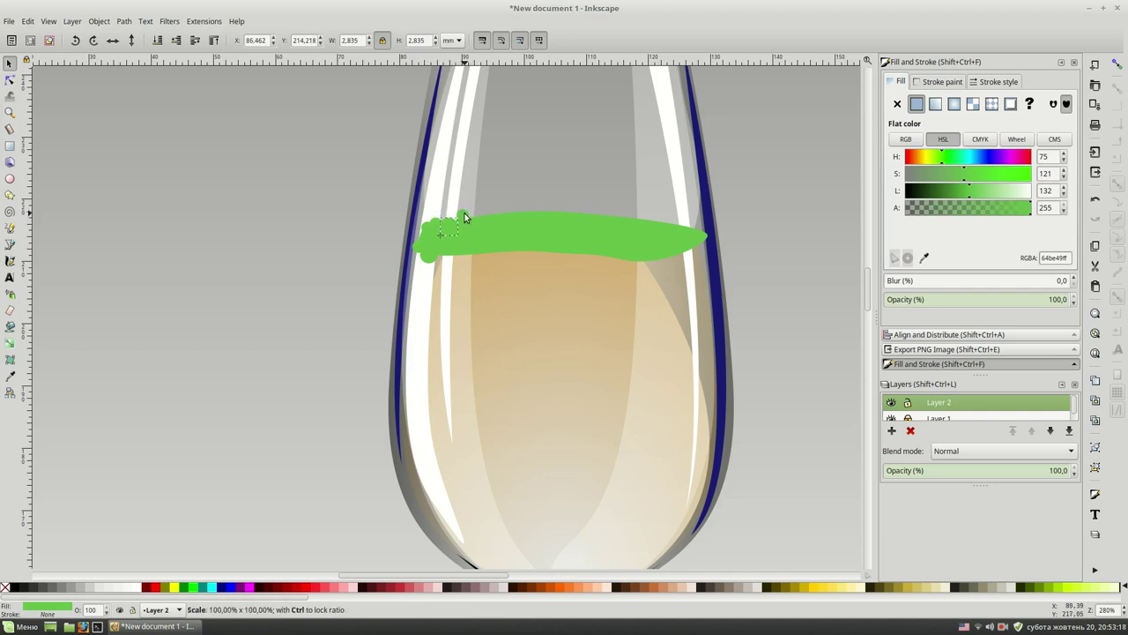
{"action": "left_click", "coordinate": [467, 229]}
{"action": "left_click", "coordinate": [970, 299]}
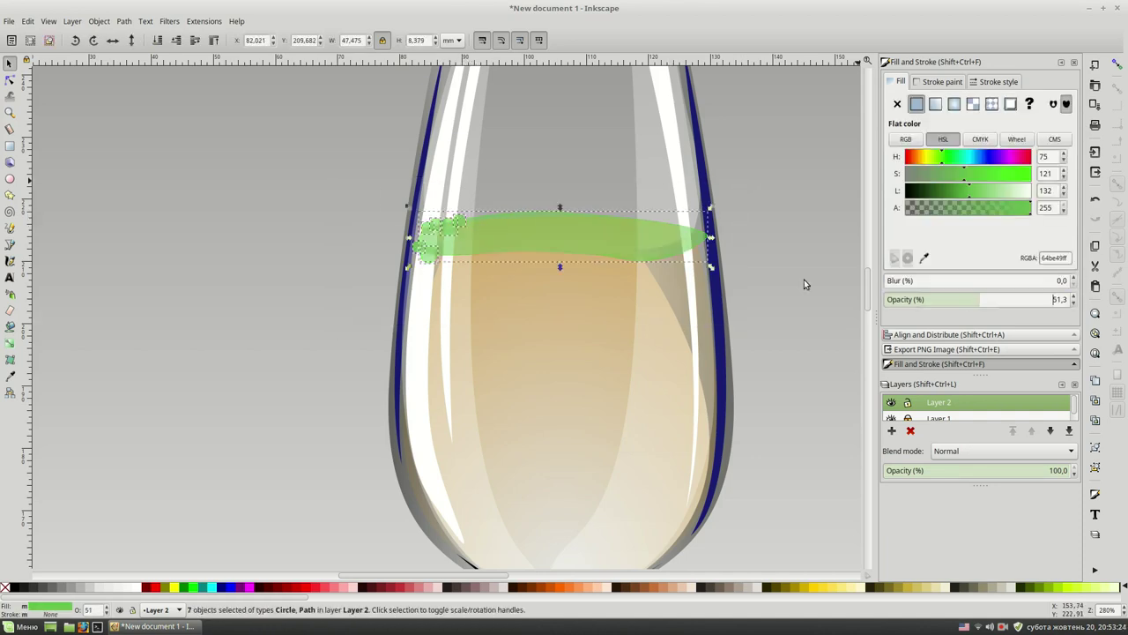
{"action": "key", "text": "Escape"}
Select the band and its circles and colour them black for contrast.
{"action": "key", "text": "plus"}
{"action": "key", "text": "plus"}
{"action": "left_click_drag", "start_coordinate": [156, 252], "coordinate": [340, 182]}
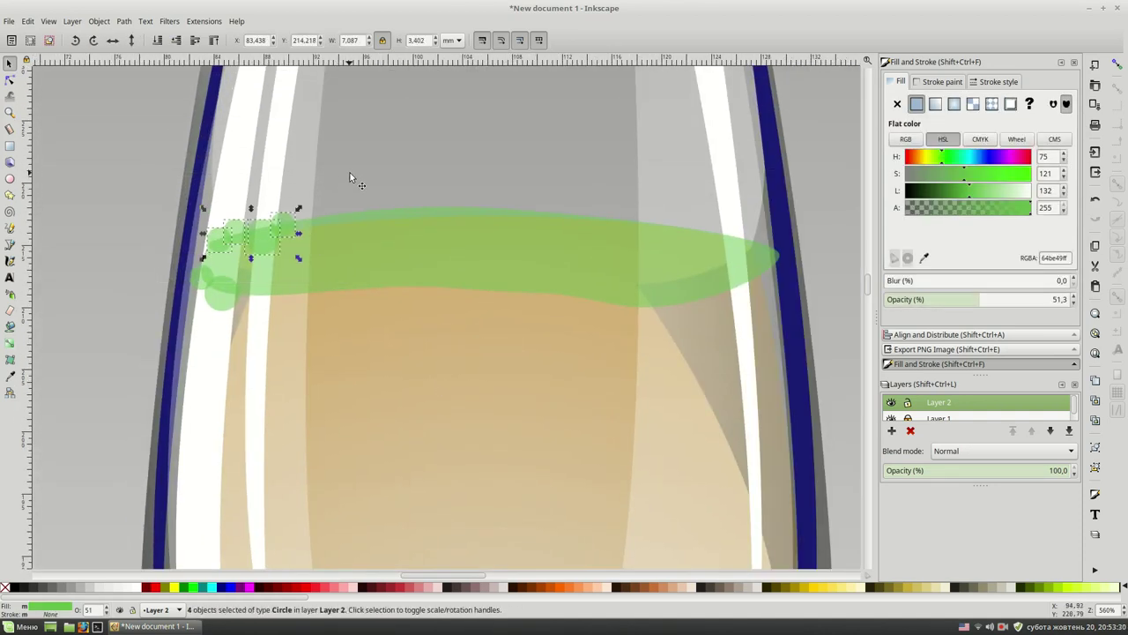
{"action": "left_click", "coordinate": [373, 205]}
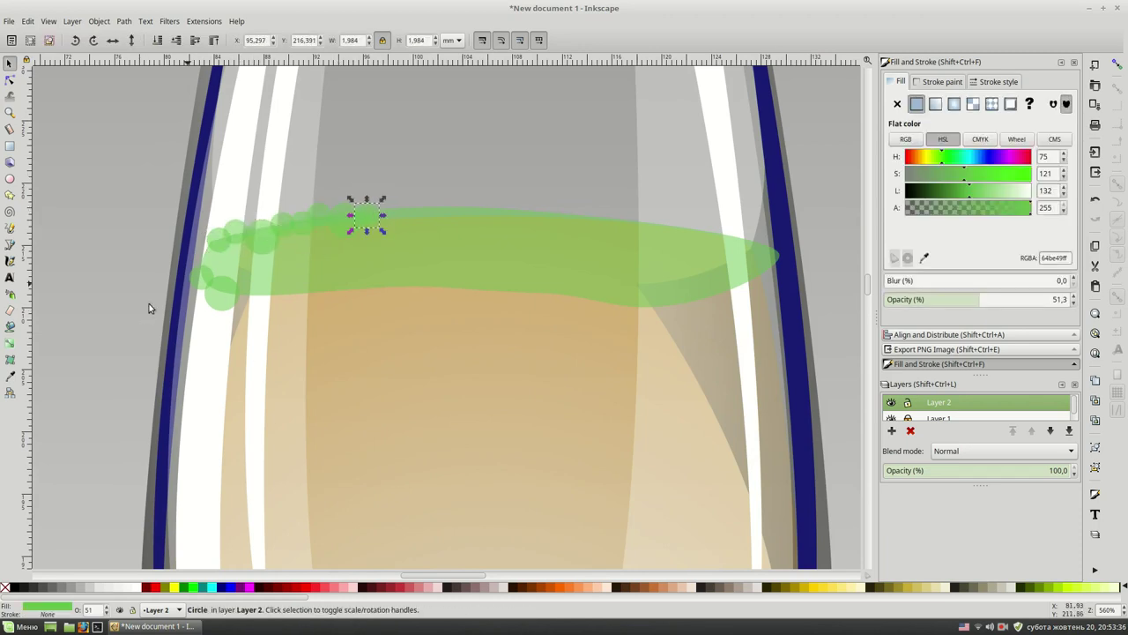
{"action": "left_click_drag", "start_coordinate": [137, 356], "coordinate": [782, 173]}
{"action": "mouse_move", "coordinate": [962, 192]}
{"action": "left_mouse_down"}
{"action": "mouse_move", "coordinate": [144, 201]}
{"action": "mouse_move", "coordinate": [388, 260]}
{"action": "mouse_move", "coordinate": [551, 231]}
{"action": "left_mouse_up"}
Duplicate, flip and rotate rows of circles along the band's upper edge.
{"action": "key", "text": "ctrl+d"}
{"action": "key", "text": "h"}
{"action": "left_click", "coordinate": [550, 229]}
{"action": "left_click_drag", "start_coordinate": [553, 174], "coordinate": [553, 187]}
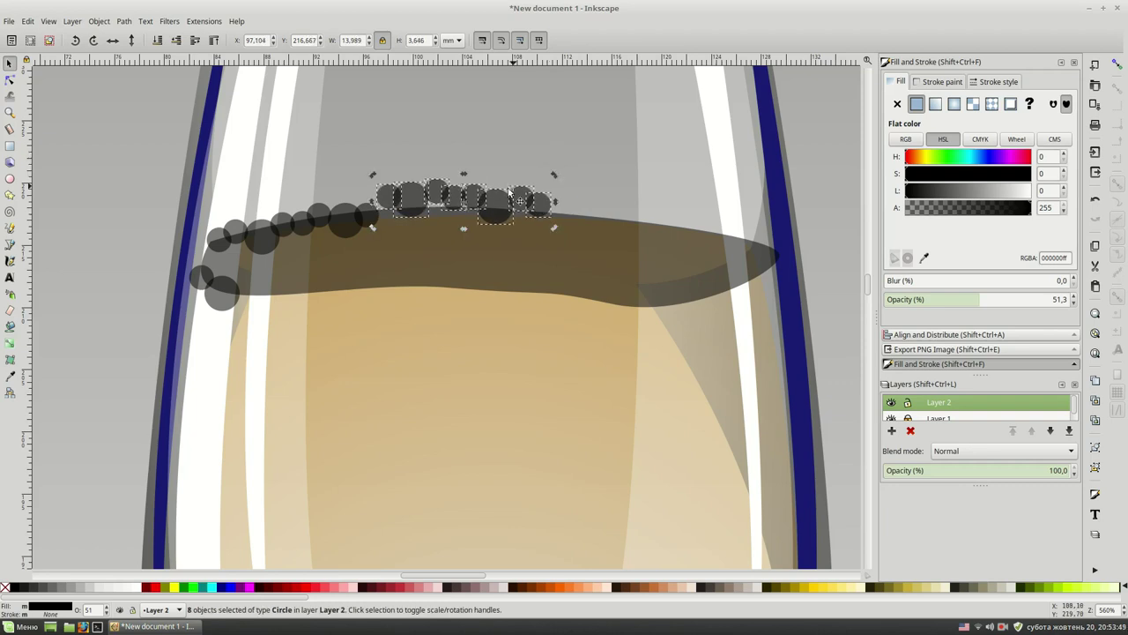
{"action": "mouse_move", "coordinate": [535, 224]}
{"action": "left_mouse_down"}
{"action": "mouse_move", "coordinate": [490, 222]}
{"action": "mouse_move", "coordinate": [649, 216]}
{"action": "left_mouse_up"}
{"action": "key", "text": "ctrl+d"}
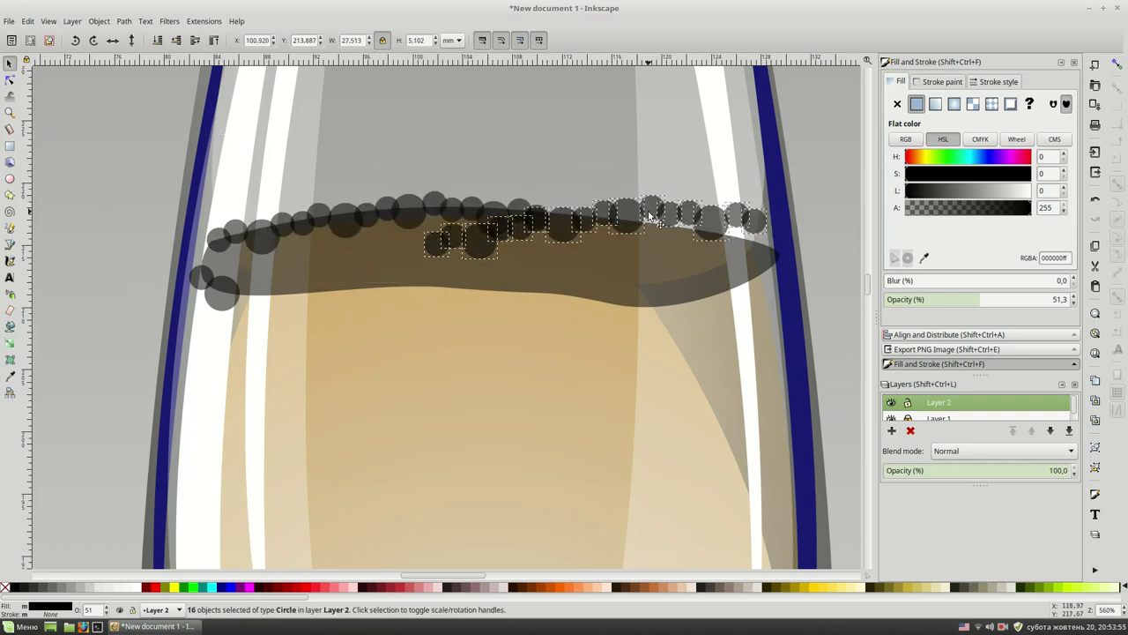
{"action": "left_click_drag", "start_coordinate": [785, 188], "coordinate": [699, 235]}
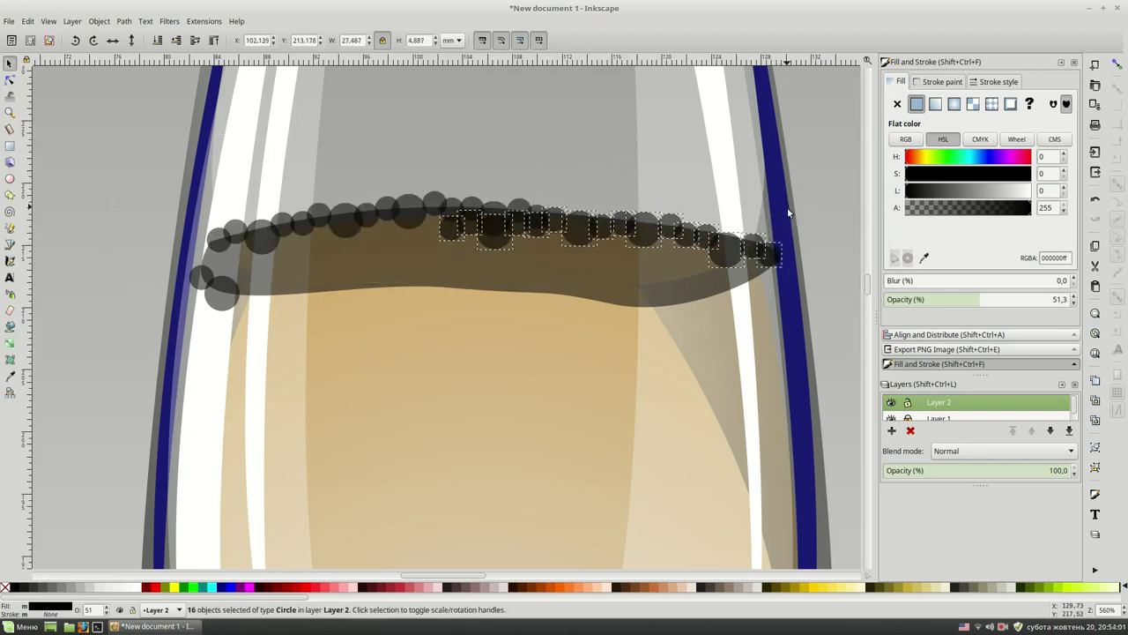
{"action": "key", "text": "Escape"}
Copy and flip rows of circles onto the band's lower edge.
{"action": "key", "text": "ctrl+v"}
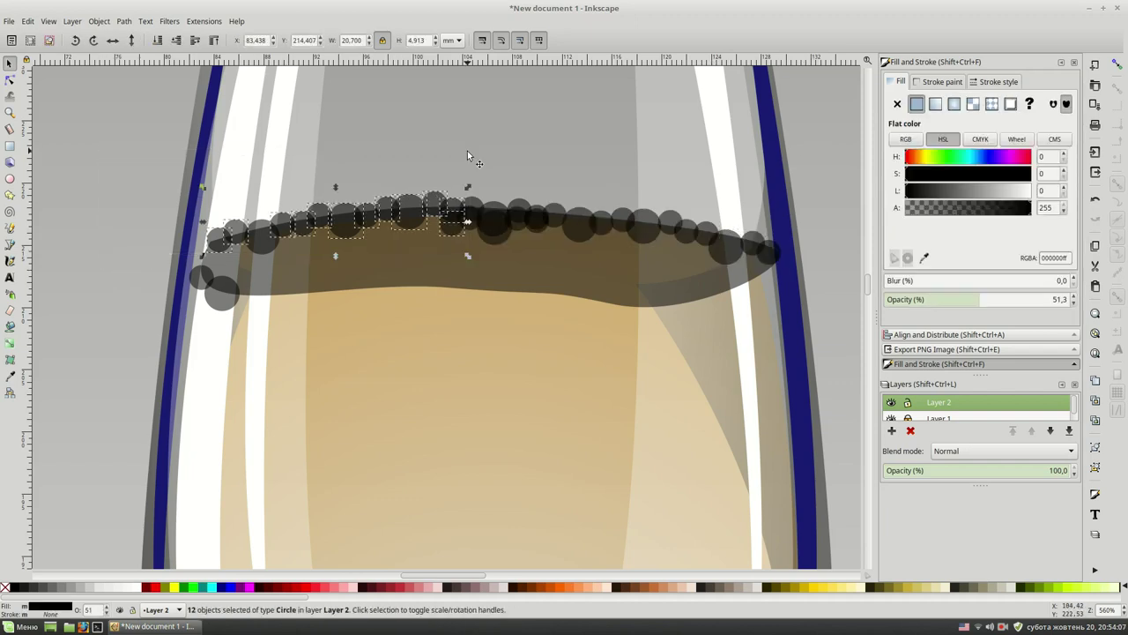
{"action": "left_click_drag", "start_coordinate": [411, 219], "coordinate": [509, 285]}
{"action": "left_click", "coordinate": [822, 168]}
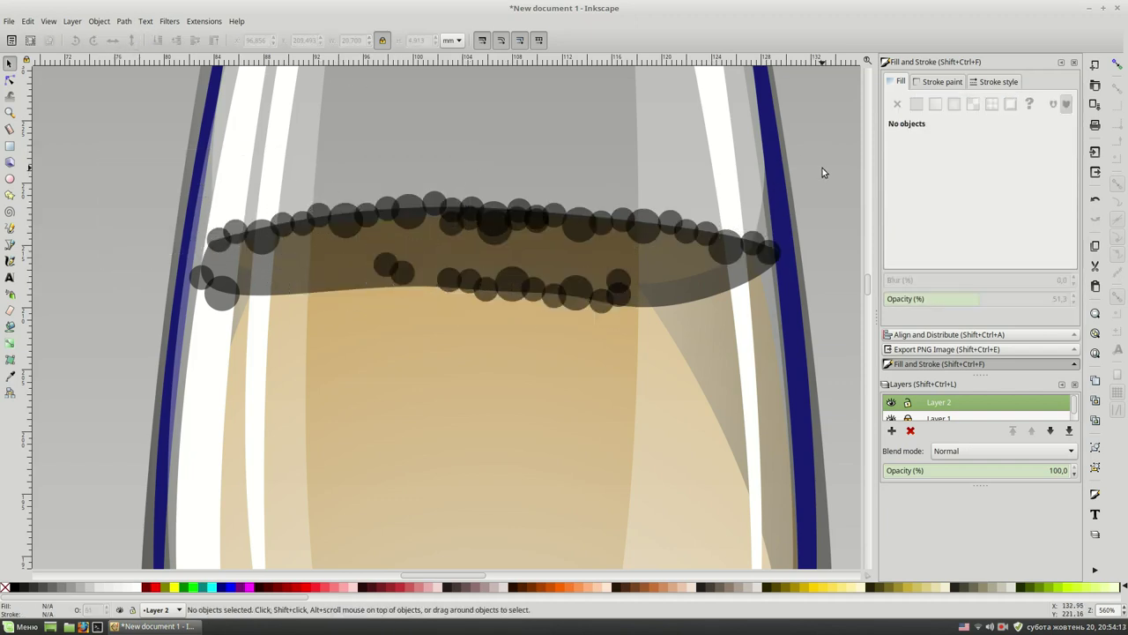
{"action": "left_click_drag", "start_coordinate": [823, 171], "coordinate": [596, 269]}
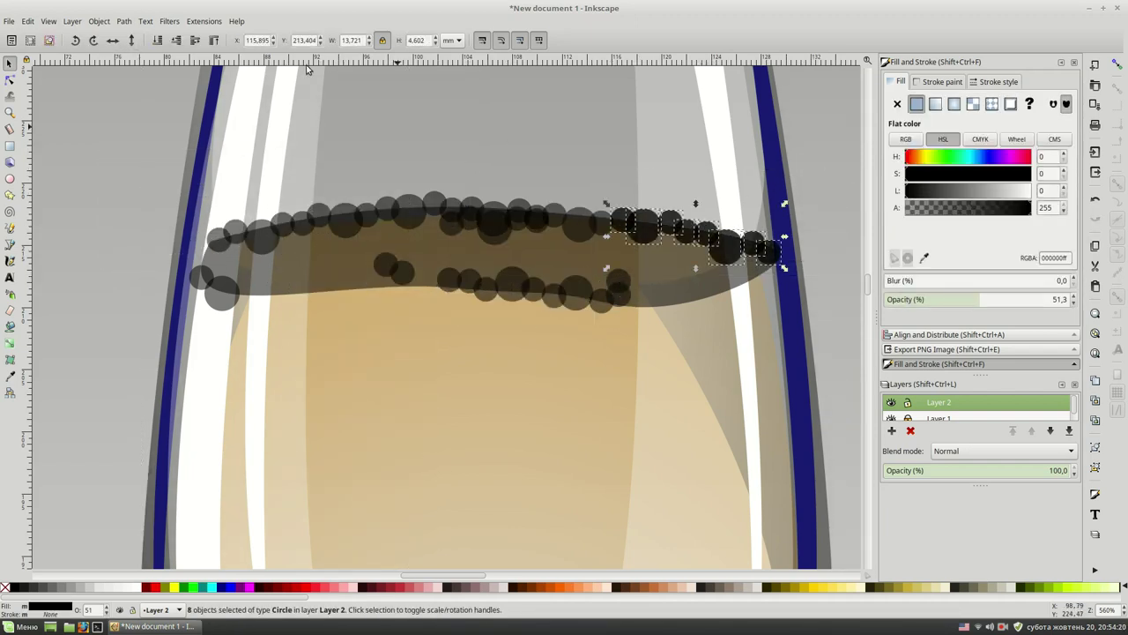
{"action": "left_click_drag", "start_coordinate": [749, 215], "coordinate": [749, 273]}
{"action": "left_click", "coordinate": [829, 167]}
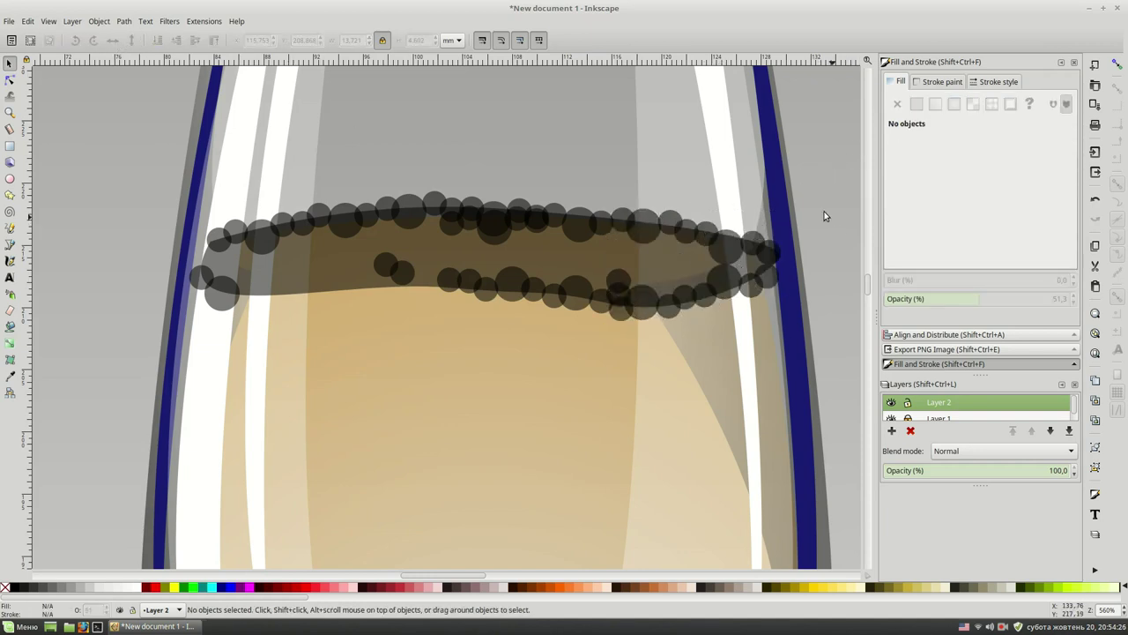
{"action": "left_click_drag", "start_coordinate": [818, 144], "coordinate": [502, 250]}
{"action": "key", "text": "ctrl+d"}
{"action": "left_click", "coordinate": [133, 42]}
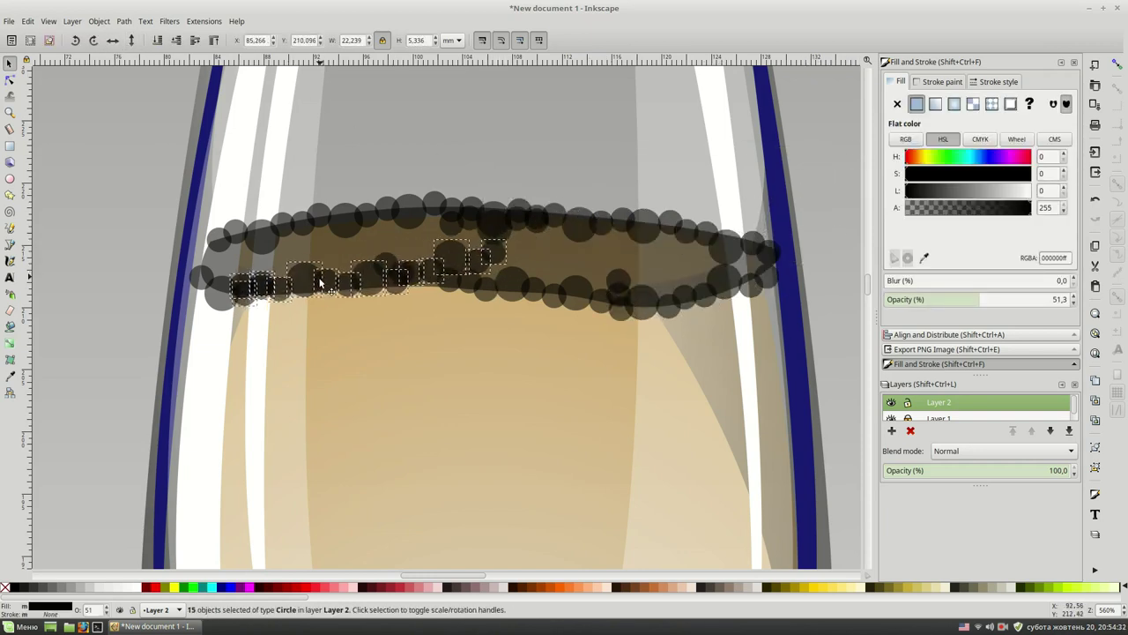
{"action": "left_click_drag", "start_coordinate": [644, 228], "coordinate": [370, 298]}
Union the band and all circles into one foam path and fill it white.
{"action": "left_click_drag", "start_coordinate": [819, 170], "coordinate": [117, 350]}
{"action": "key", "text": "ctrl+plus"}
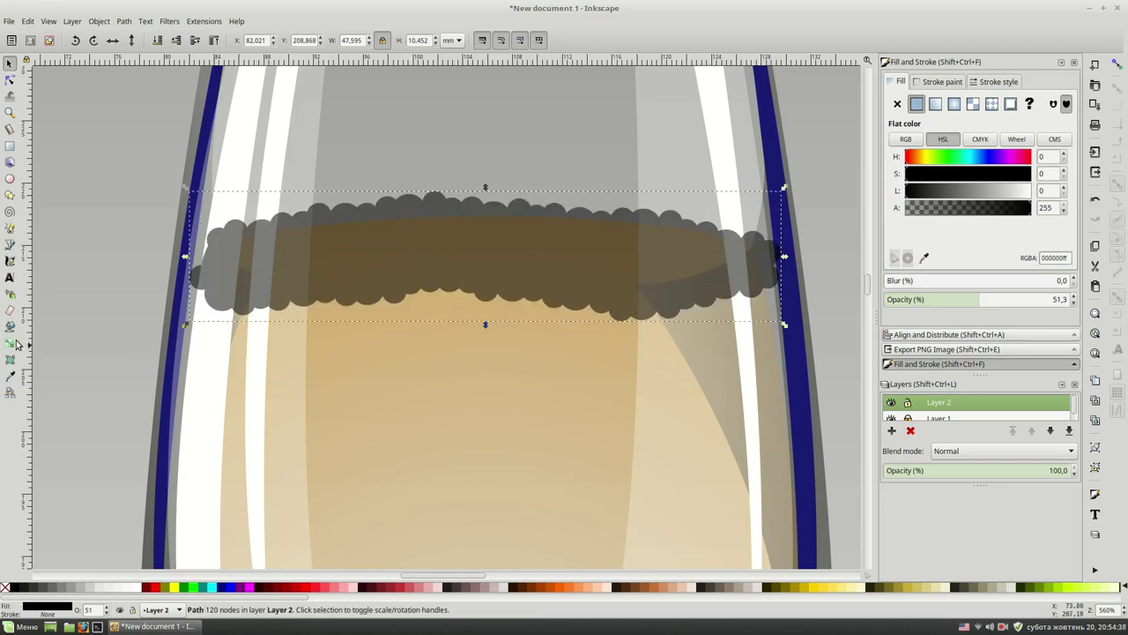
{"action": "key", "text": "minus"}
{"action": "key", "text": "minus"}
{"action": "key", "text": "minus"}
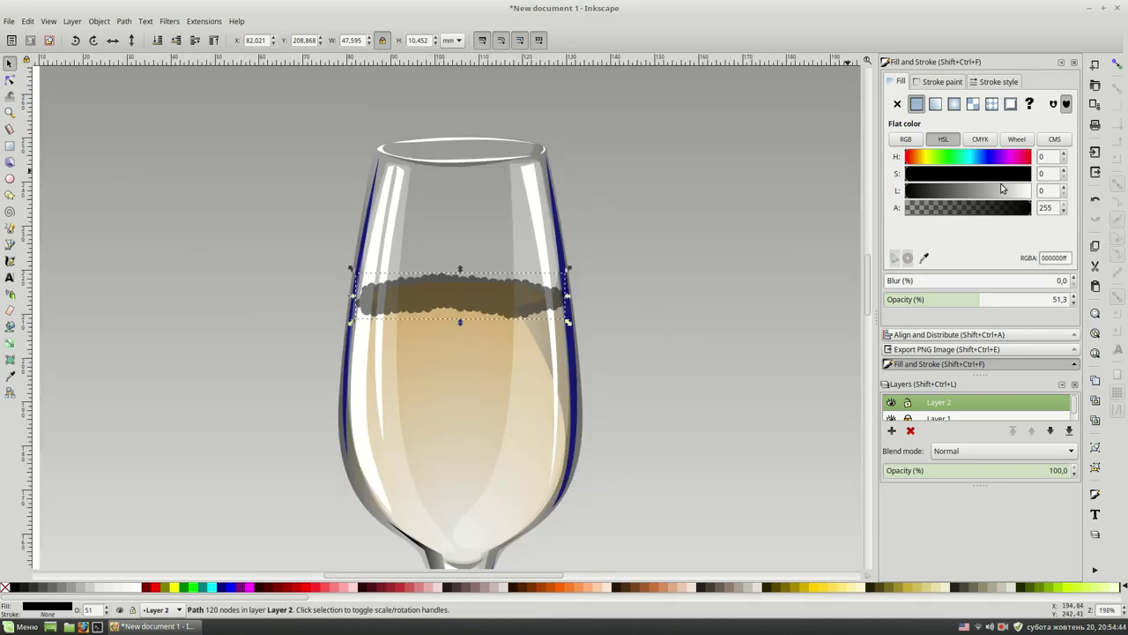
{"action": "left_click", "coordinate": [1002, 189]}
{"action": "left_click", "coordinate": [674, 289]}
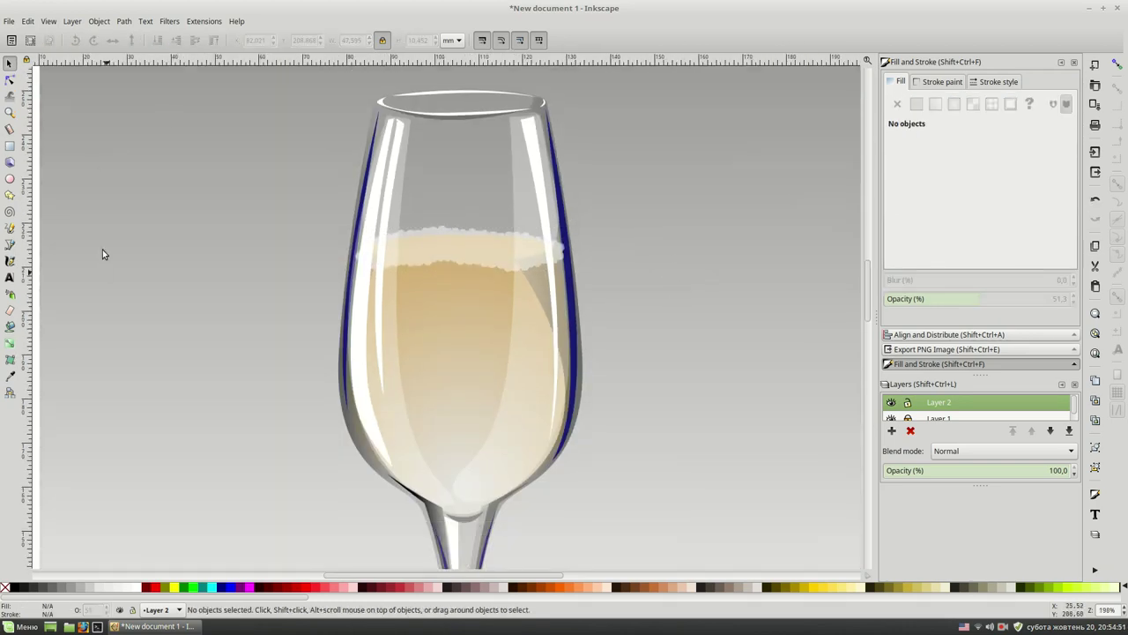
Draw a small circle in the liquid and give it a full-opacity radial gradient fill.
{"action": "key", "text": "e"}
{"action": "left_click_drag", "start_coordinate": [436, 286], "coordinate": [492, 342]}
{"action": "key", "text": "s"}
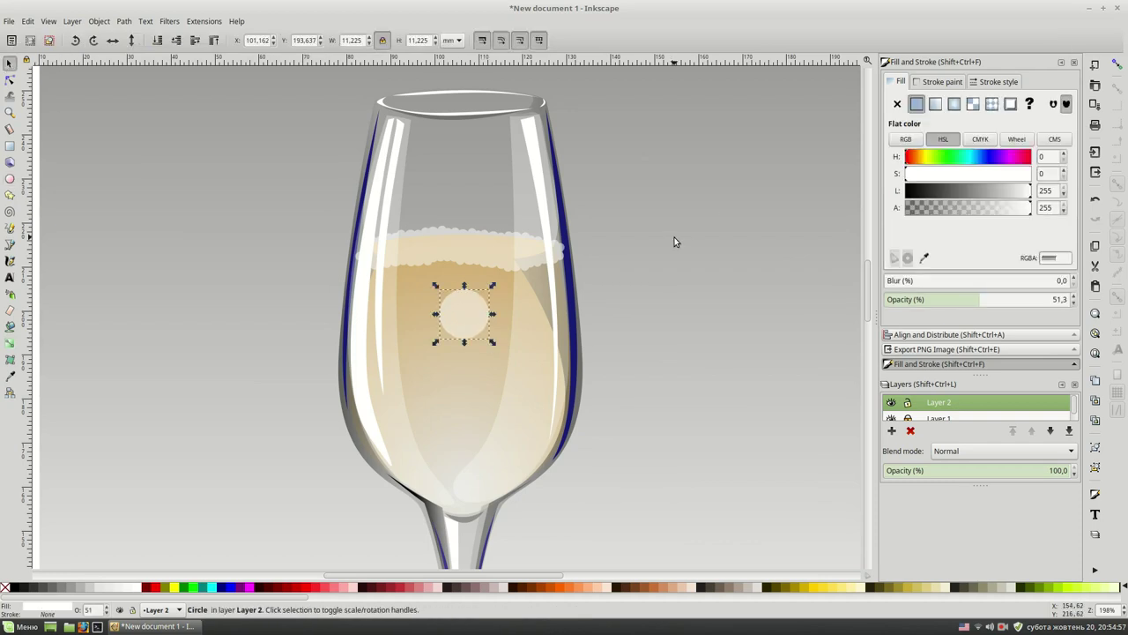
{"action": "key", "text": "plus"}
{"action": "key", "text": "plus"}
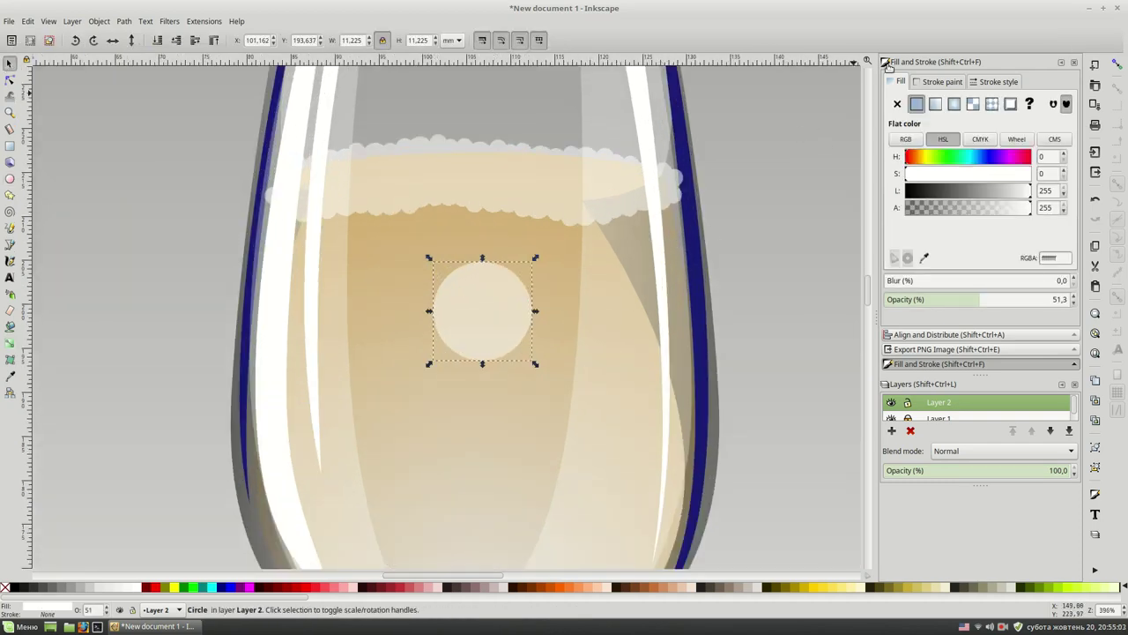
{"action": "left_click", "coordinate": [953, 103]}
{"action": "left_click", "coordinate": [1074, 300]}
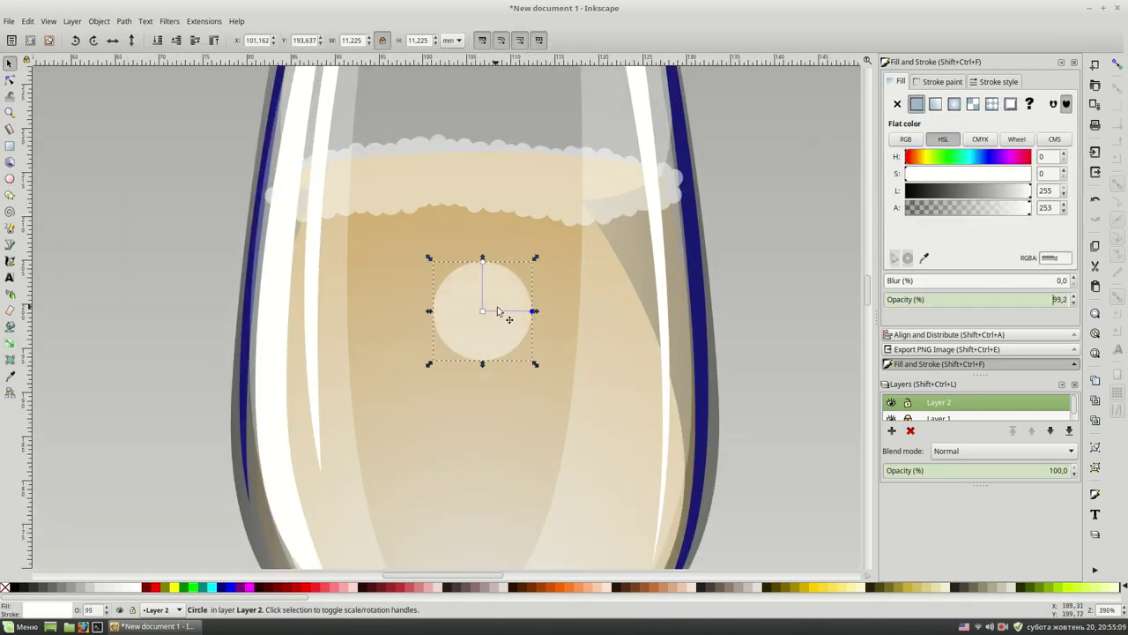
Tint the bubble's gradient stop a saturated, darkened olive-yellow in HSL.
{"action": "left_click", "coordinate": [919, 157]}
{"action": "left_click", "coordinate": [954, 174]}
{"action": "left_click", "coordinate": [973, 191]}
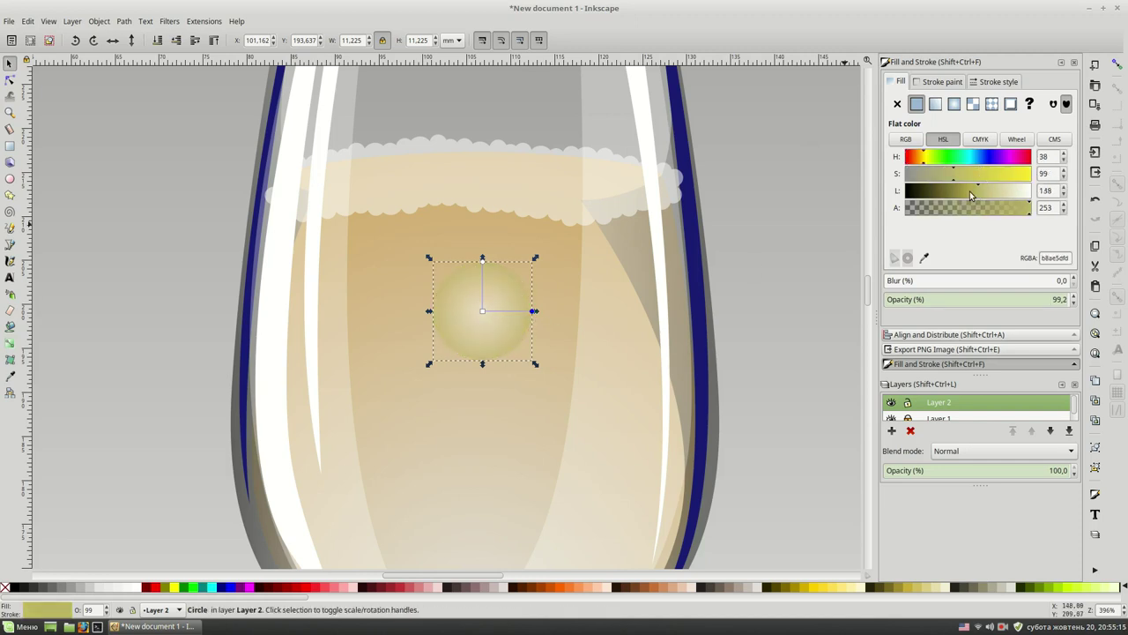
{"action": "left_click_drag", "start_coordinate": [970, 194], "coordinate": [952, 198]}
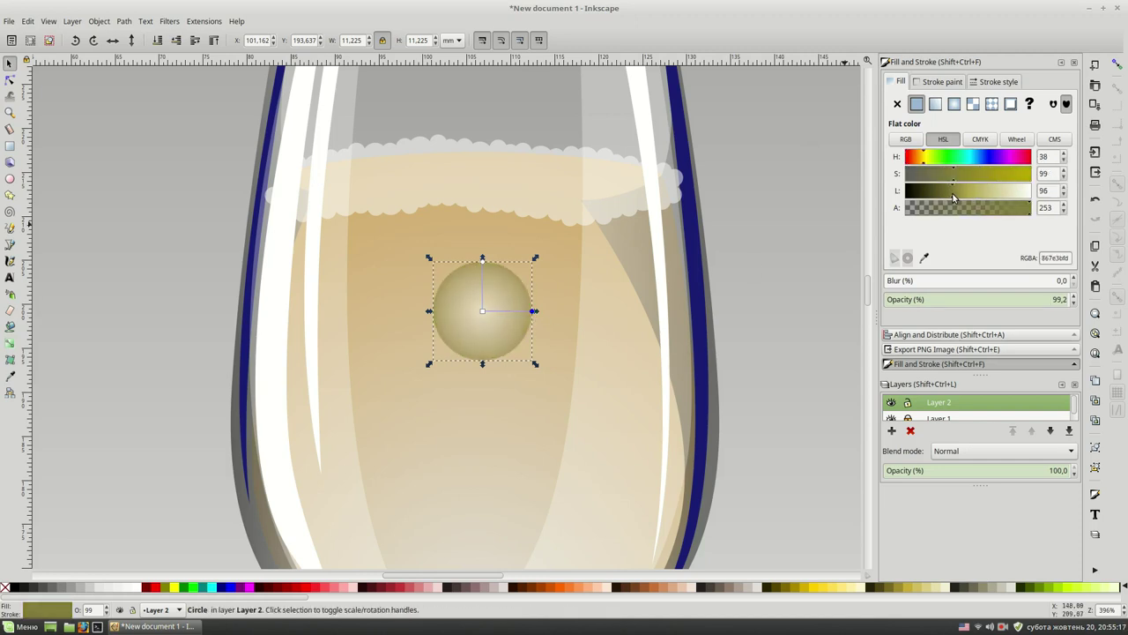
Lower the bubble's opacity to 33 and shrink the circle slightly.
{"action": "left_click", "coordinate": [778, 221]}
{"action": "left_click", "coordinate": [467, 290]}
{"action": "left_click_drag", "start_coordinate": [963, 302], "coordinate": [947, 305]}
{"action": "left_click", "coordinate": [726, 359]}
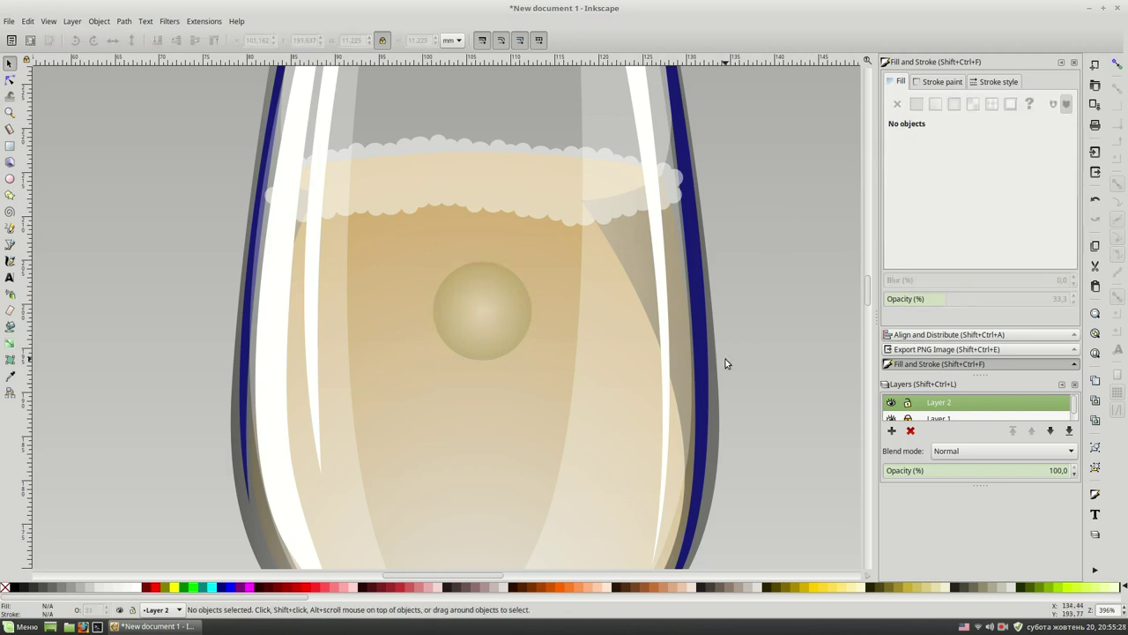
{"action": "left_click", "coordinate": [484, 306]}
{"action": "left_click_drag", "start_coordinate": [535, 259], "coordinate": [530, 263]}
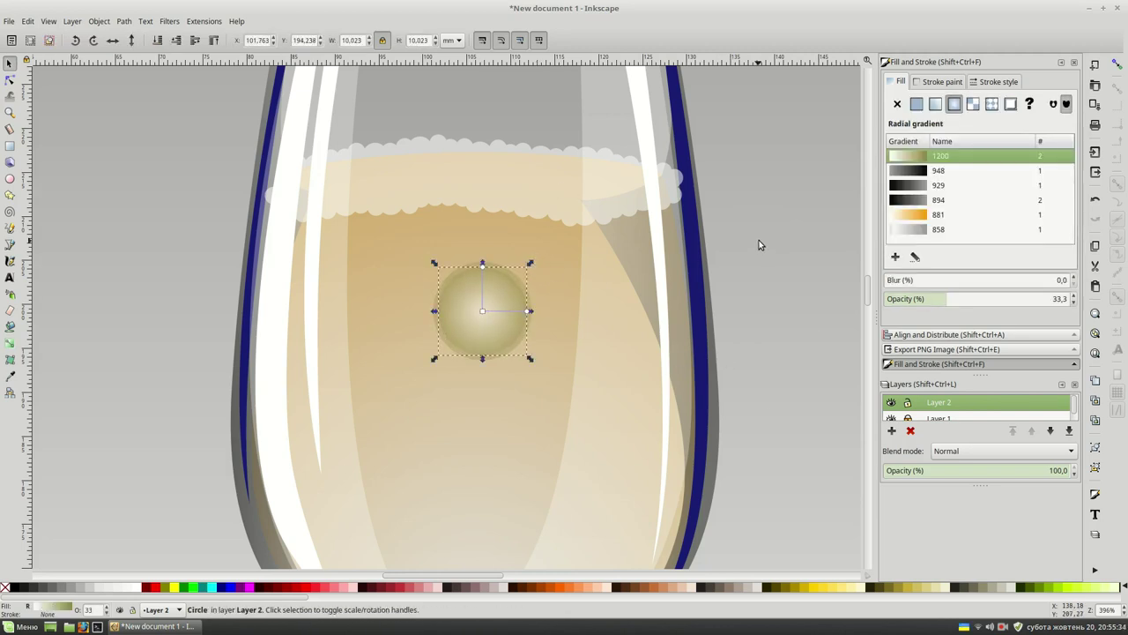
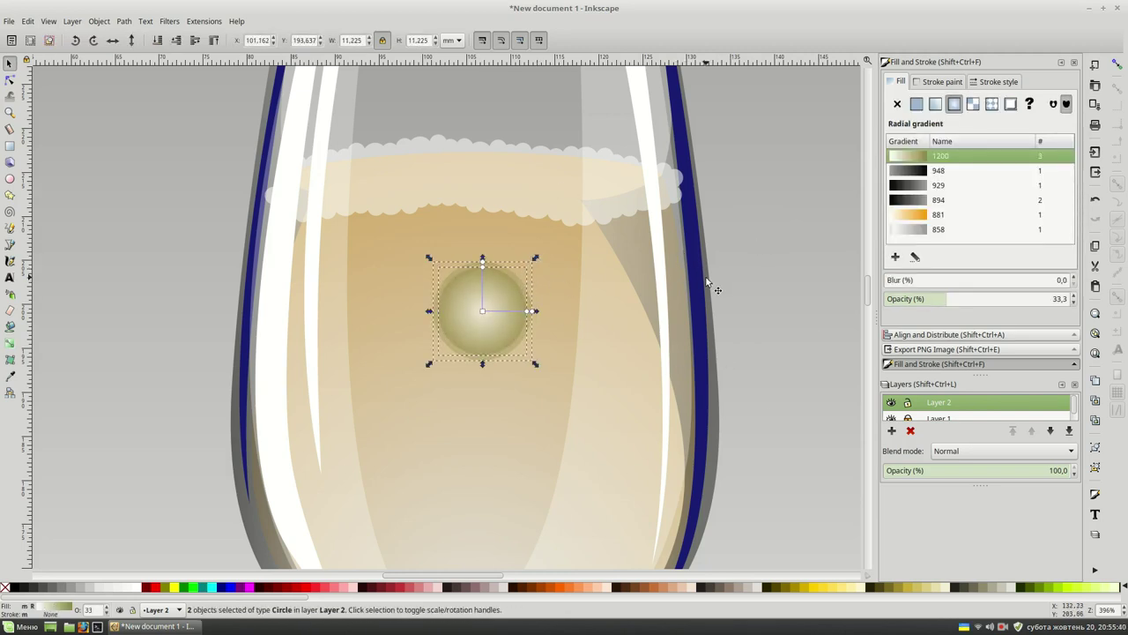
Give the bubble's larger outer copy a flat dark brown fill.
{"action": "key", "text": "ctrl+z"}
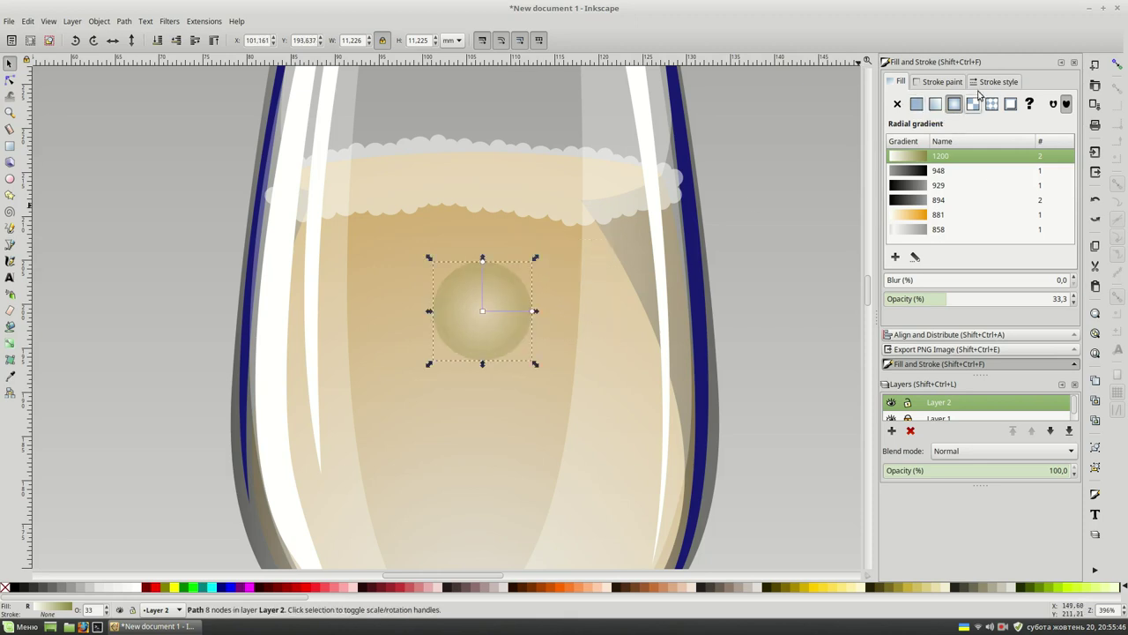
{"action": "key", "text": "ctrl+z"}
{"action": "key", "text": "ctrl+z"}
{"action": "key", "text": "ctrl+z"}
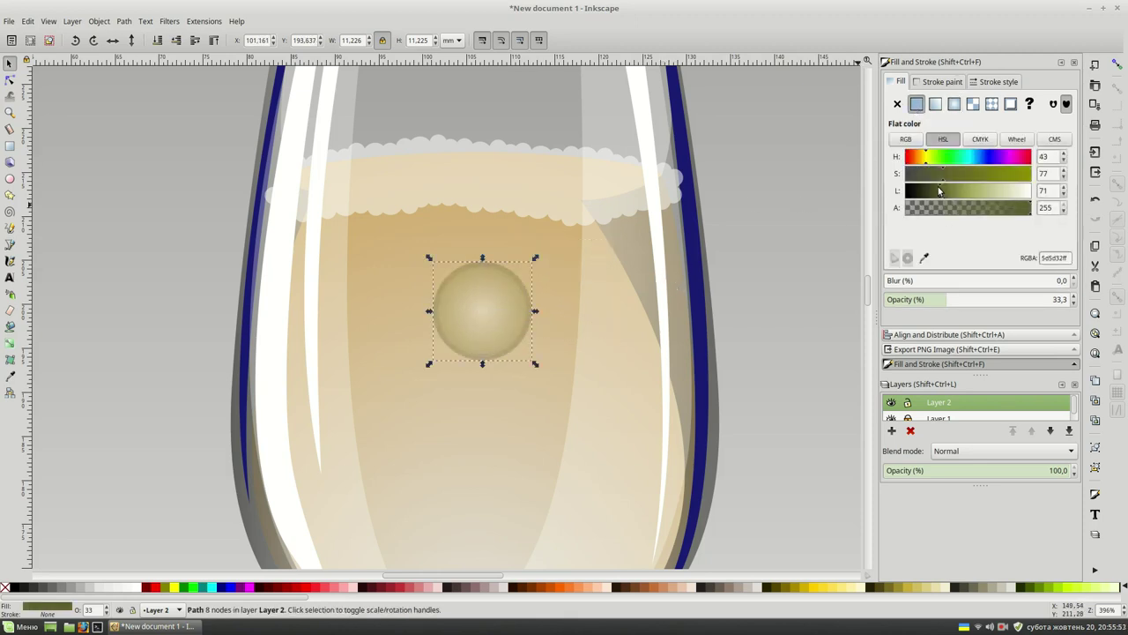
{"action": "key", "text": "ctrl+z"}
{"action": "key", "text": "ctrl+z"}
{"action": "key", "text": "ctrl+z"}
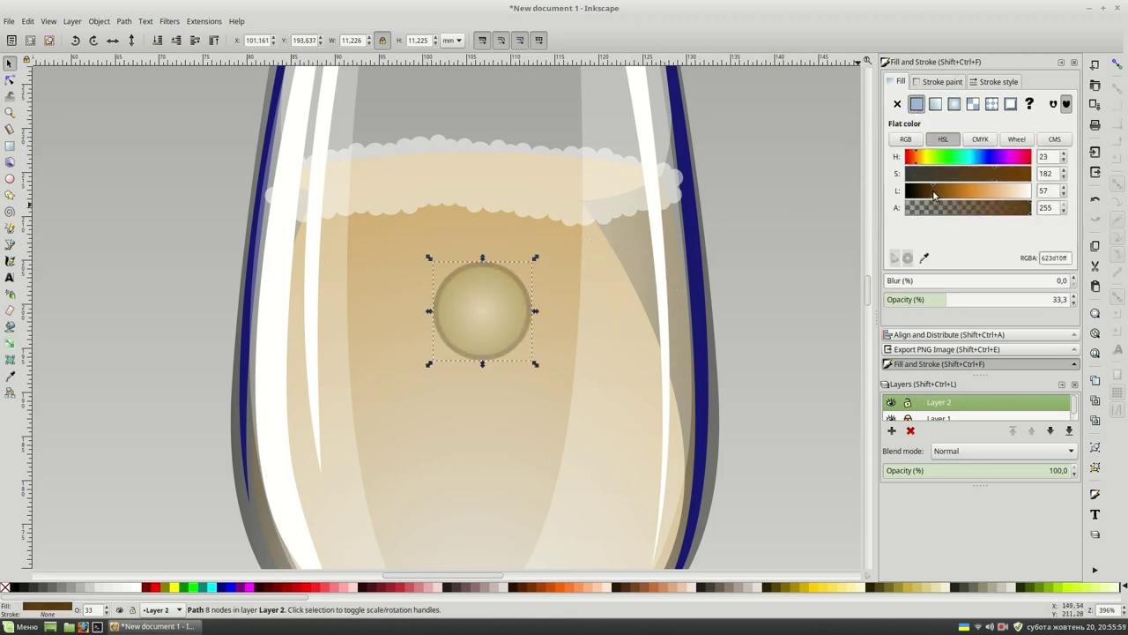
{"action": "left_click_drag", "start_coordinate": [934, 195], "coordinate": [925, 196]}
{"action": "left_click", "coordinate": [969, 300]}
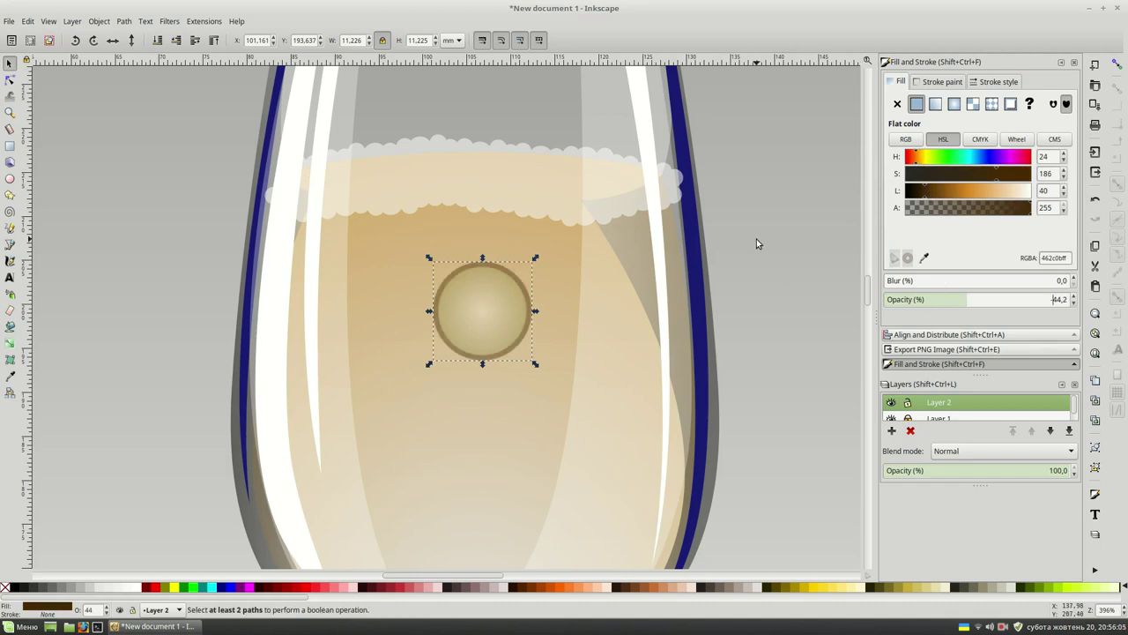
Enlarge the brown rim slightly beyond the bubble and lower its opacity to 20.8%.
{"action": "key", "text": "Escape"}
{"action": "key", "text": "minus"}
{"action": "key", "text": "minus"}
{"action": "key", "text": "plus"}
{"action": "key", "text": "plus"}
{"action": "key", "text": "plus"}
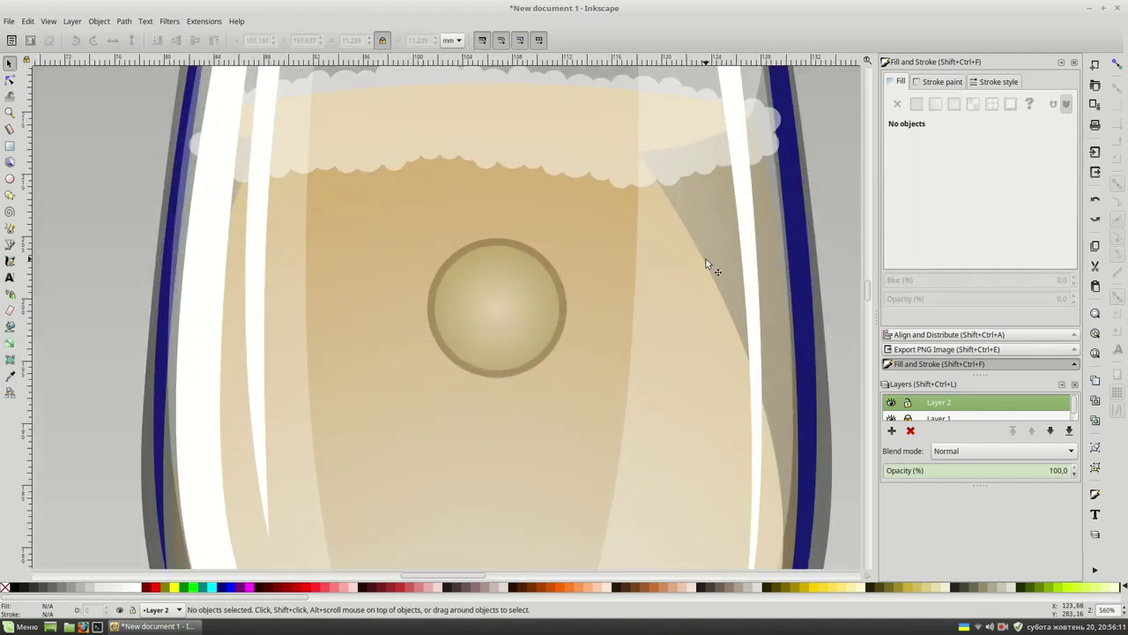
{"action": "left_click", "coordinate": [561, 280]}
{"action": "left_click_drag", "start_coordinate": [570, 236], "coordinate": [574, 231]}
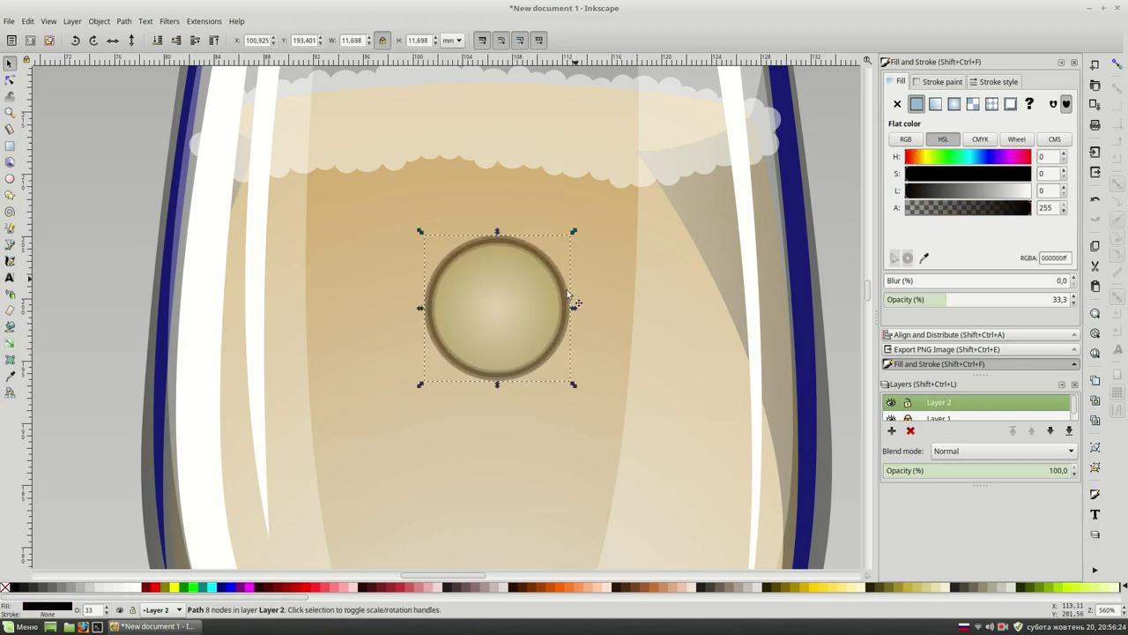
{"action": "key", "text": "Escape"}
{"action": "key", "text": "minus"}
{"action": "key", "text": "minus"}
{"action": "key", "text": "minus"}
{"action": "key", "text": "plus"}
{"action": "key", "text": "plus"}
{"action": "key", "text": "plus"}
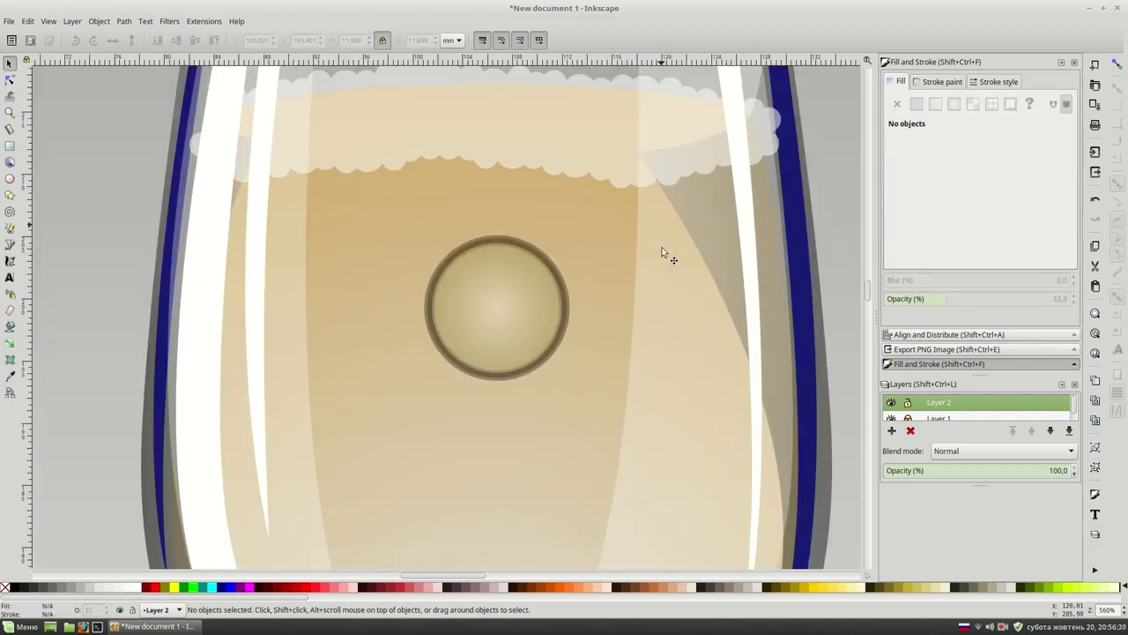
{"action": "left_click", "coordinate": [517, 303]}
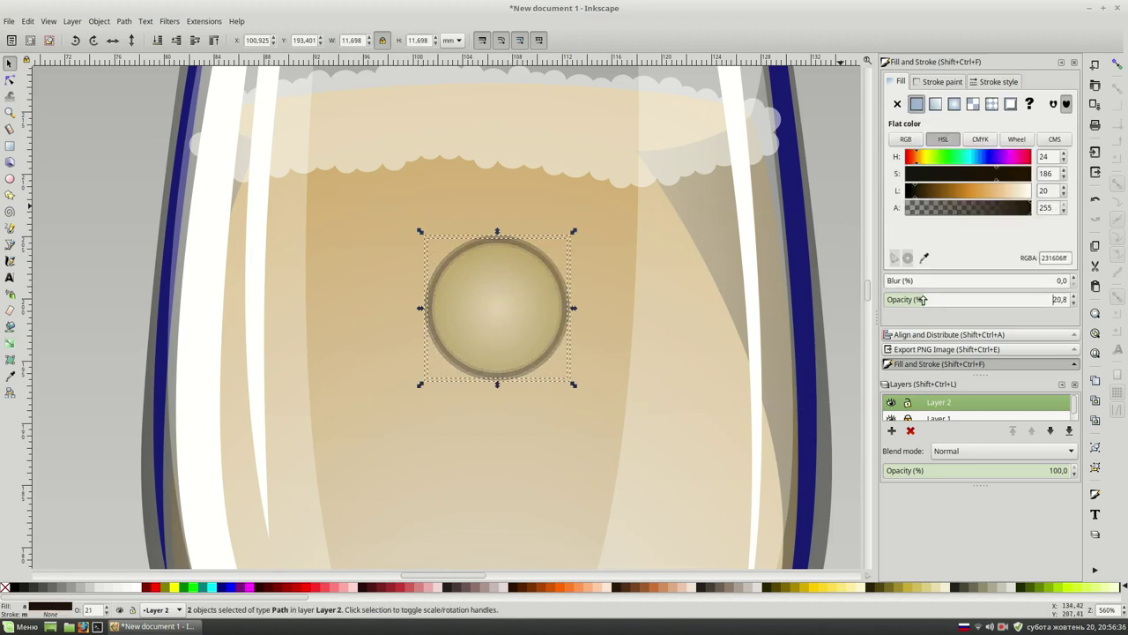
{"action": "key", "text": "Escape"}
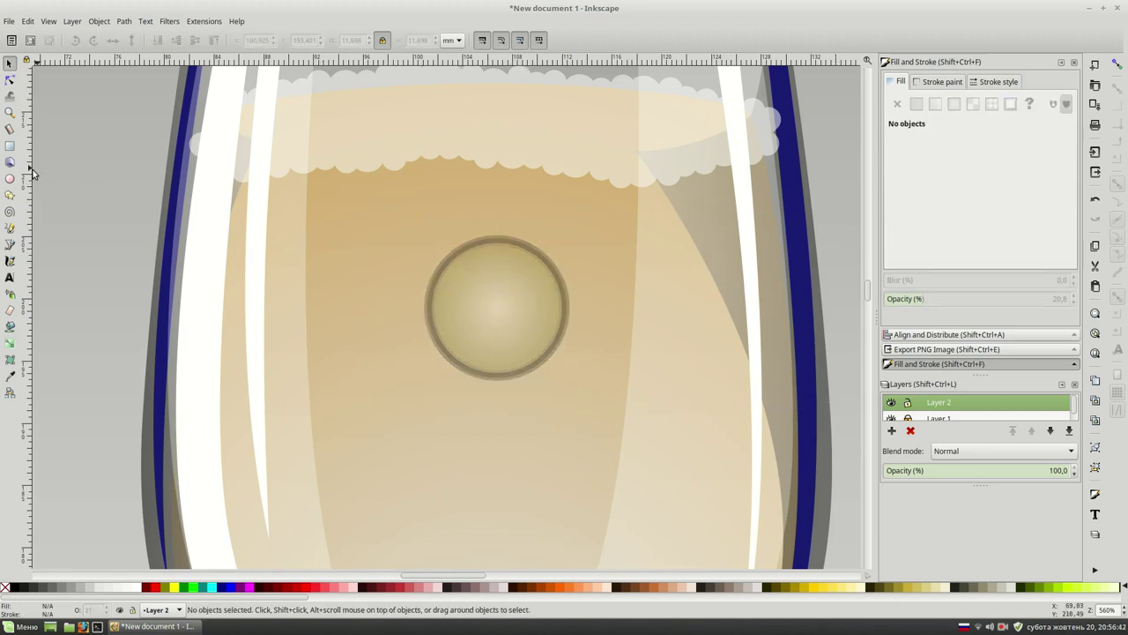
Fill the bubble's inner circle flat white, move it up-left and raise its opacity.
{"action": "left_click", "coordinate": [498, 309]}
{"action": "left_click", "coordinate": [498, 308], "text": "ctrl"}
{"action": "left_click", "coordinate": [137, 586]}
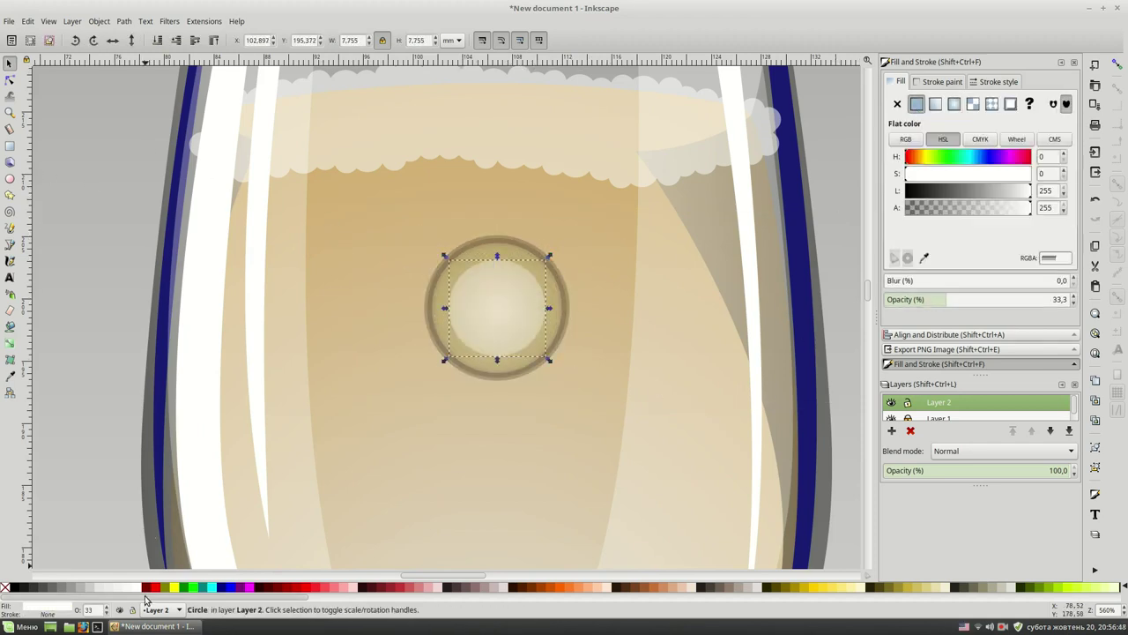
{"action": "left_click_drag", "start_coordinate": [504, 284], "coordinate": [491, 271]}
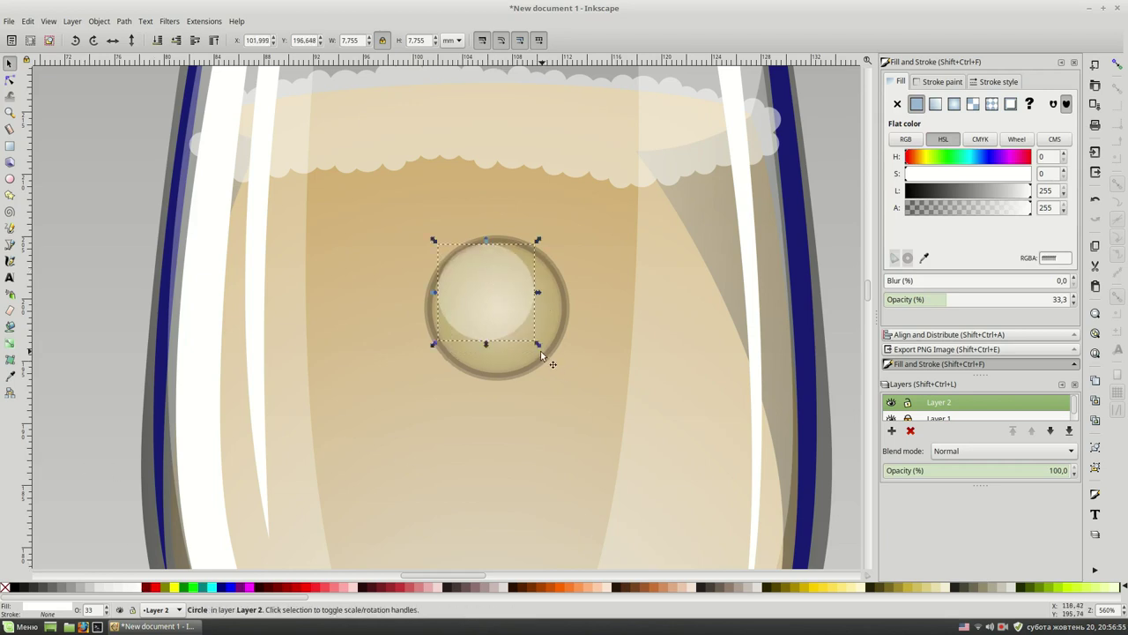
{"action": "mouse_move", "coordinate": [541, 351]}
{"action": "left_mouse_down"}
{"action": "mouse_move", "coordinate": [481, 290]}
{"action": "mouse_move", "coordinate": [506, 282]}
{"action": "mouse_move", "coordinate": [493, 304]}
{"action": "left_mouse_up"}
{"action": "left_click", "coordinate": [1002, 299]}
{"action": "key", "text": "5"}
{"action": "key", "text": "grave"}
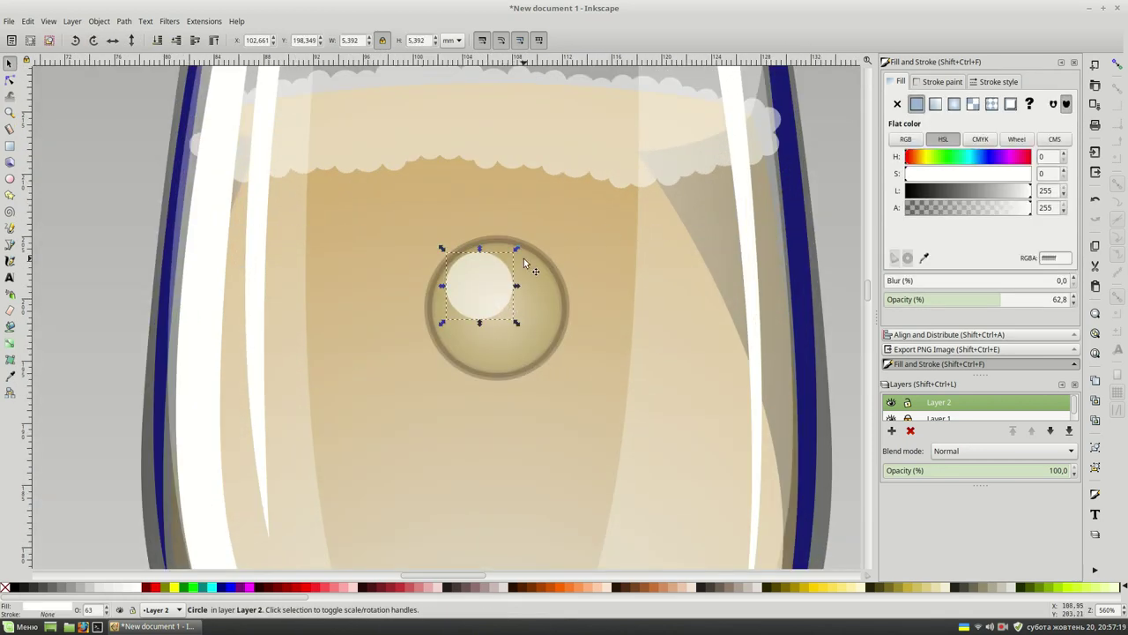
Subtract an overlapping circle from the white one to leave an upper-left crescent highlight.
{"action": "mouse_move", "coordinate": [524, 256]}
{"action": "left_mouse_down"}
{"action": "mouse_move", "coordinate": [603, 187]}
{"action": "mouse_move", "coordinate": [564, 195]}
{"action": "mouse_move", "coordinate": [493, 308]}
{"action": "left_mouse_up"}
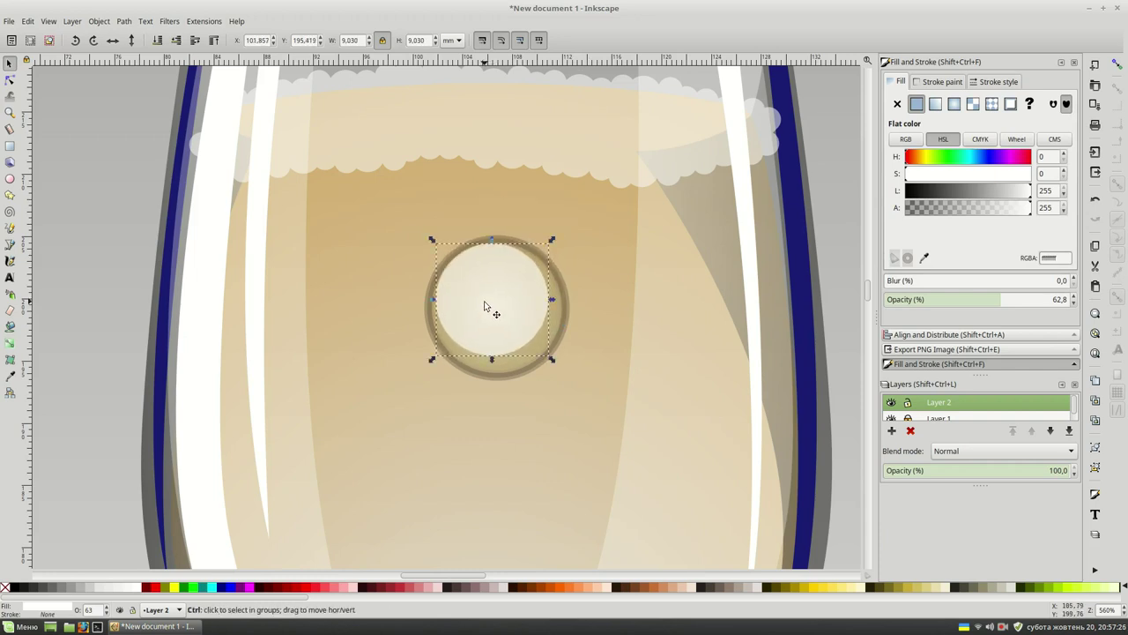
{"action": "left_click", "coordinate": [496, 252], "text": "shift"}
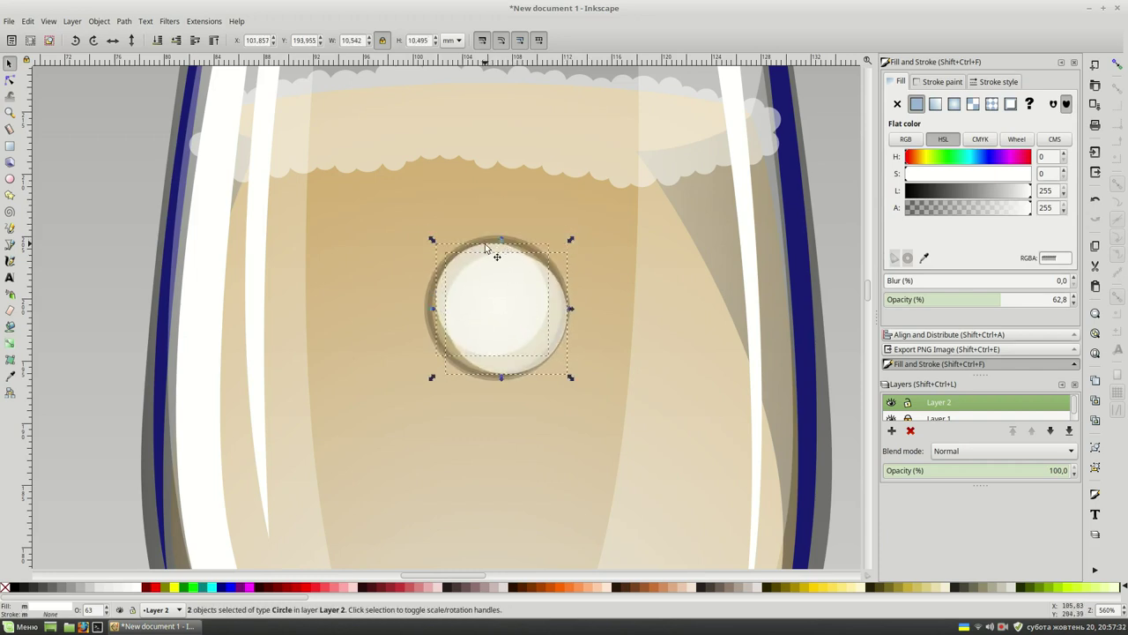
{"action": "key", "text": "ctrl+minus"}
{"action": "left_click", "coordinate": [1039, 300]}
{"action": "key", "text": "Escape"}
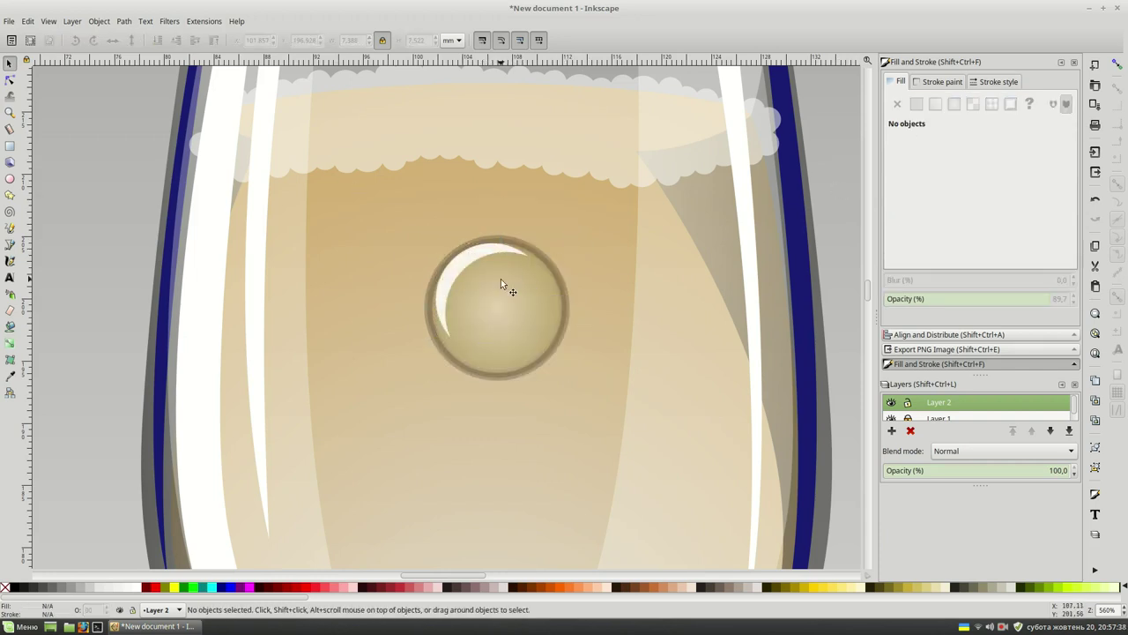
{"action": "left_click", "coordinate": [500, 279]}
{"action": "left_click", "coordinate": [486, 256]}
{"action": "key", "text": "Escape"}
{"action": "key", "text": "minus"}
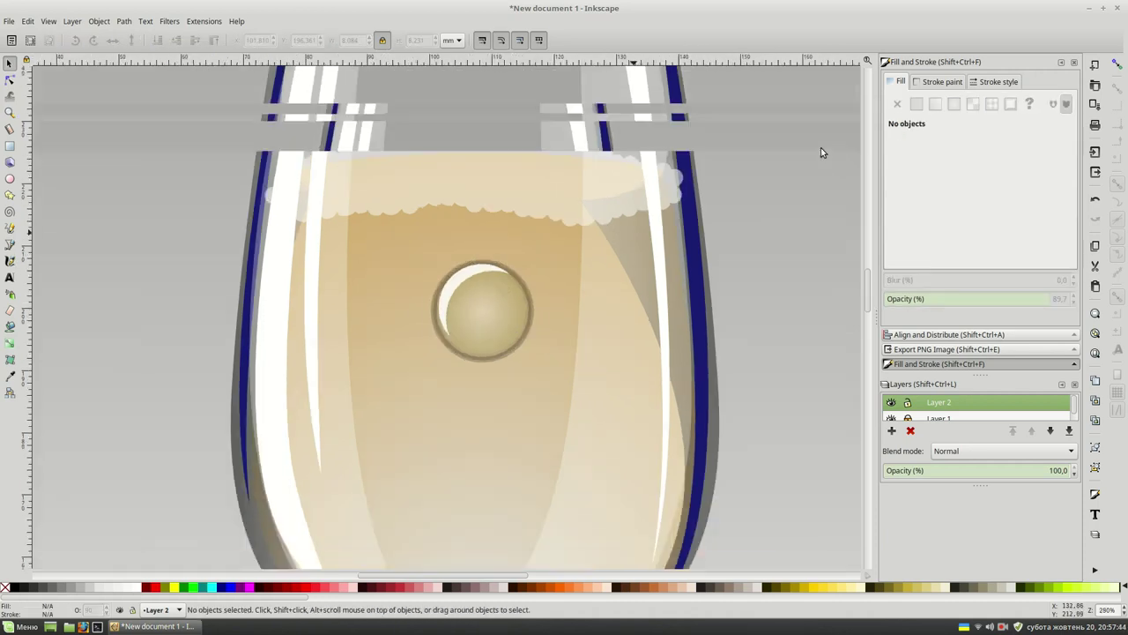
{"action": "key", "text": "plus"}
Tint the bubble's gradient stop yellow and shift the rim's colour to golden.
{"action": "left_click", "coordinate": [553, 302]}
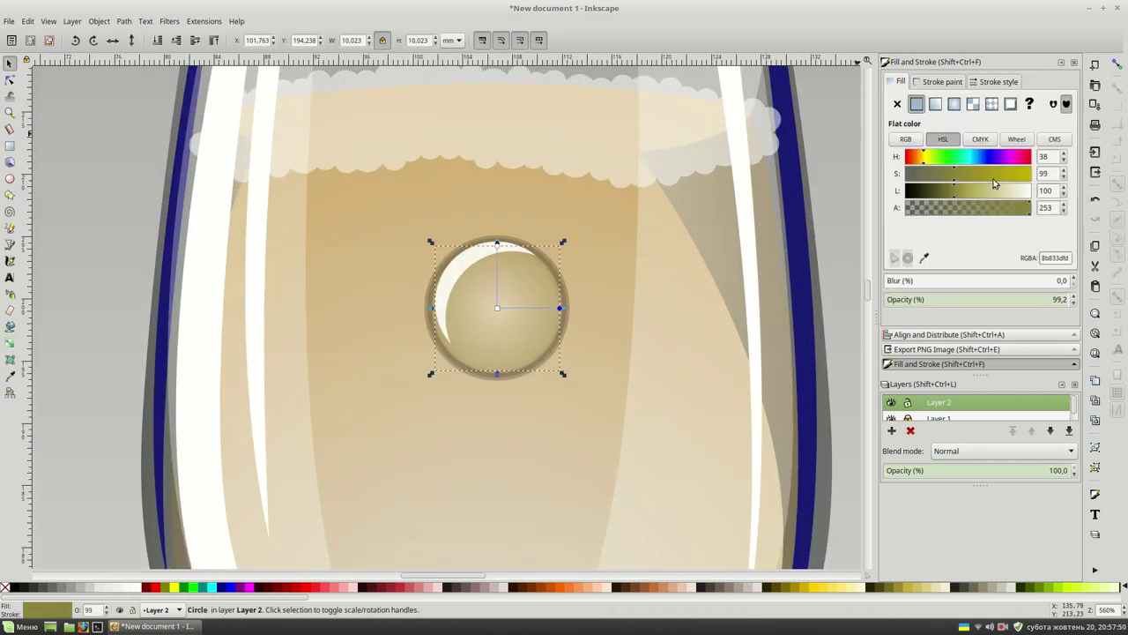
{"action": "mouse_move", "coordinate": [987, 191]}
{"action": "left_mouse_down"}
{"action": "mouse_move", "coordinate": [947, 192]}
{"action": "mouse_move", "coordinate": [959, 191]}
{"action": "left_mouse_up"}
{"action": "left_click", "coordinate": [647, 268]}
{"action": "left_click", "coordinate": [468, 257]}
{"action": "left_click", "coordinate": [1022, 178]}
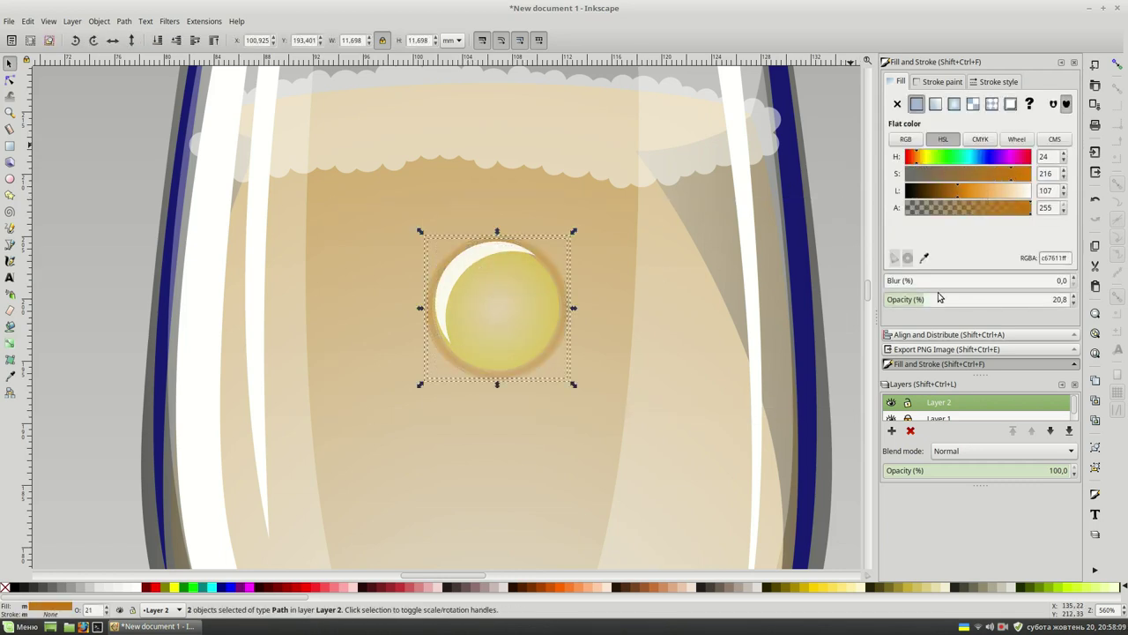
{"action": "left_click_drag", "start_coordinate": [939, 298], "coordinate": [960, 302]}
{"action": "left_click", "coordinate": [921, 156]}
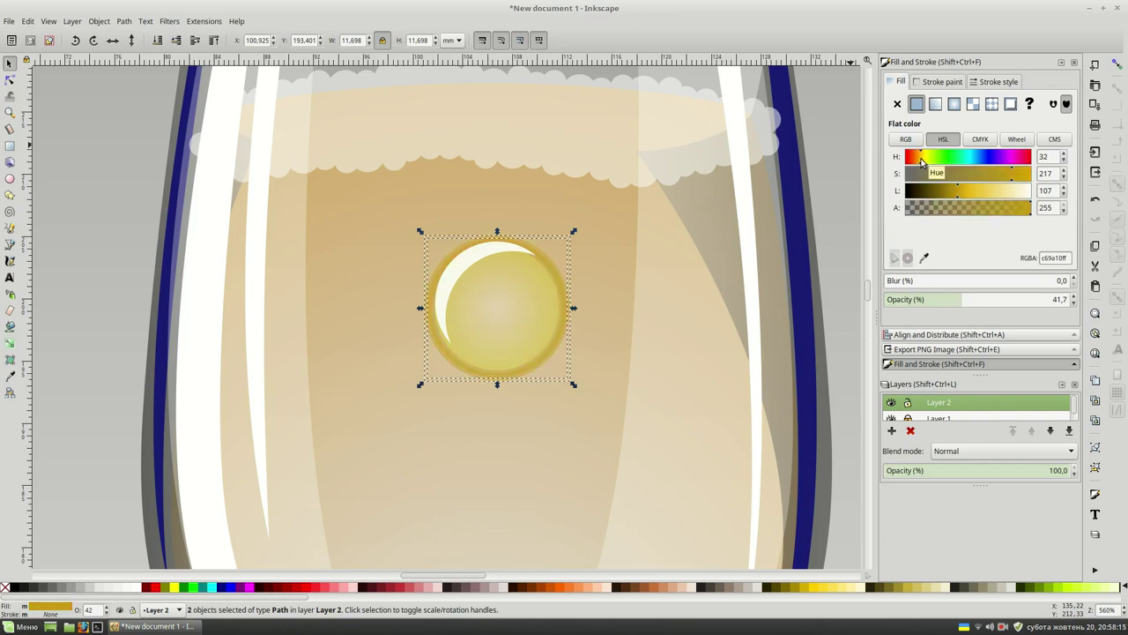
Lower the golden rim's opacity to about 28%.
{"action": "key", "text": "Escape"}
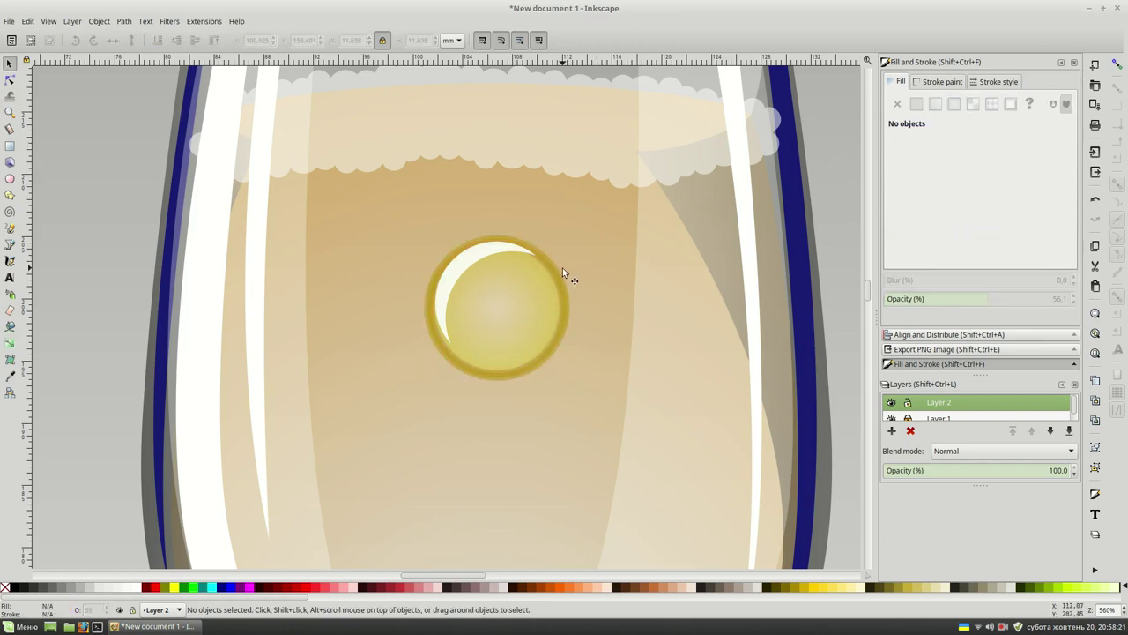
{"action": "left_click", "coordinate": [669, 244]}
{"action": "key", "text": "Escape"}
{"action": "left_click_drag", "start_coordinate": [559, 279], "coordinate": [690, 196]}
{"action": "key", "text": "Escape"}
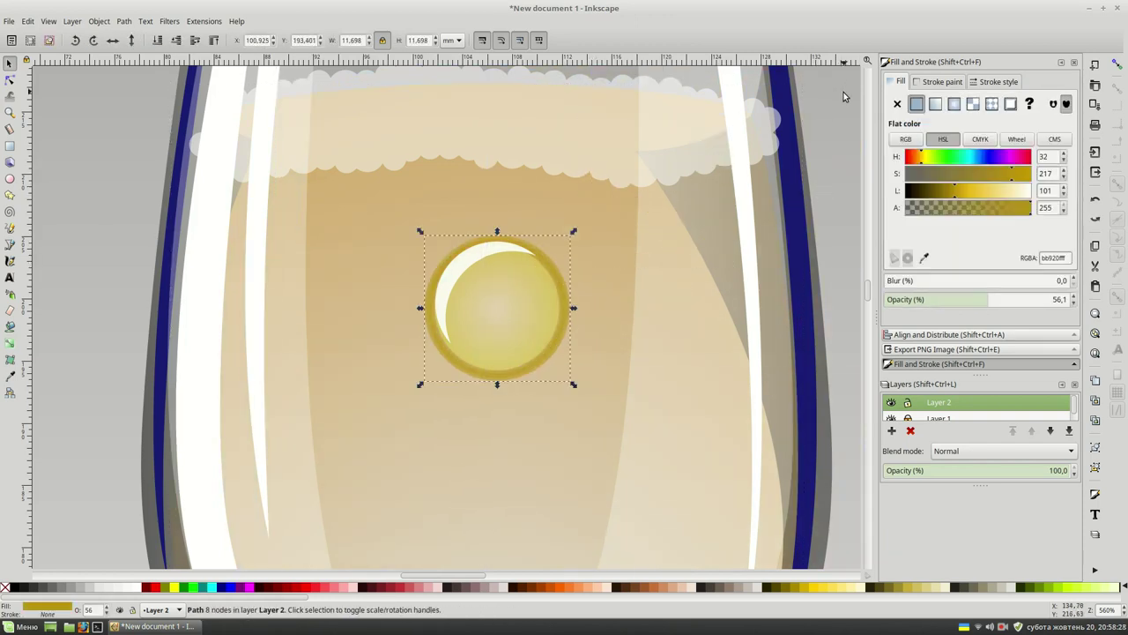
{"action": "left_click", "coordinate": [934, 299]}
{"action": "key", "text": "Escape"}
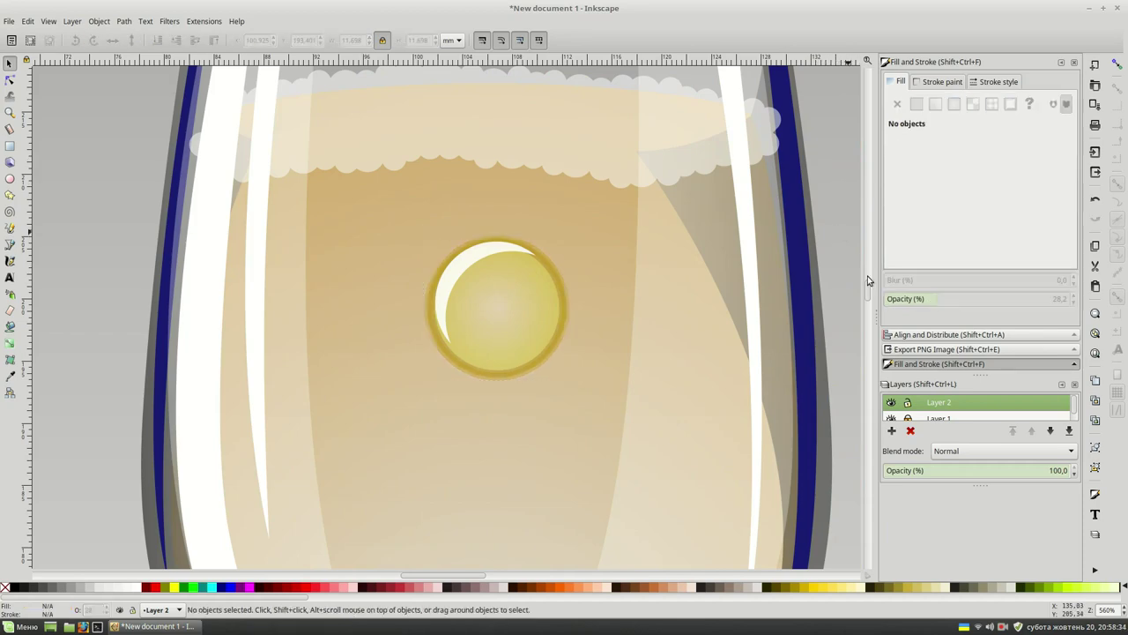
{"action": "key", "text": "5"}
{"action": "key", "text": "grave"}
Nudge the small white highlight up and fine-tune both highlights' opacity.
{"action": "left_click", "coordinate": [525, 312]}
{"action": "left_click", "coordinate": [545, 253]}
{"action": "left_click", "coordinate": [503, 299], "text": "ctrl"}
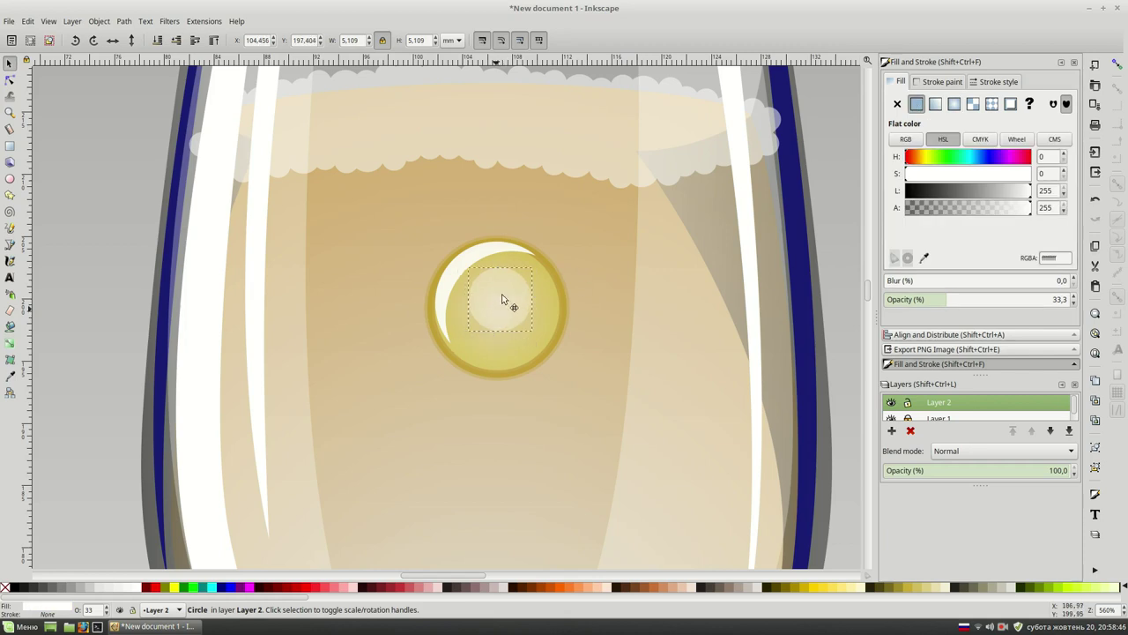
{"action": "left_click_drag", "start_coordinate": [502, 299], "coordinate": [499, 280]}
{"action": "left_click", "coordinate": [1014, 299]}
{"action": "left_click", "coordinate": [493, 282]}
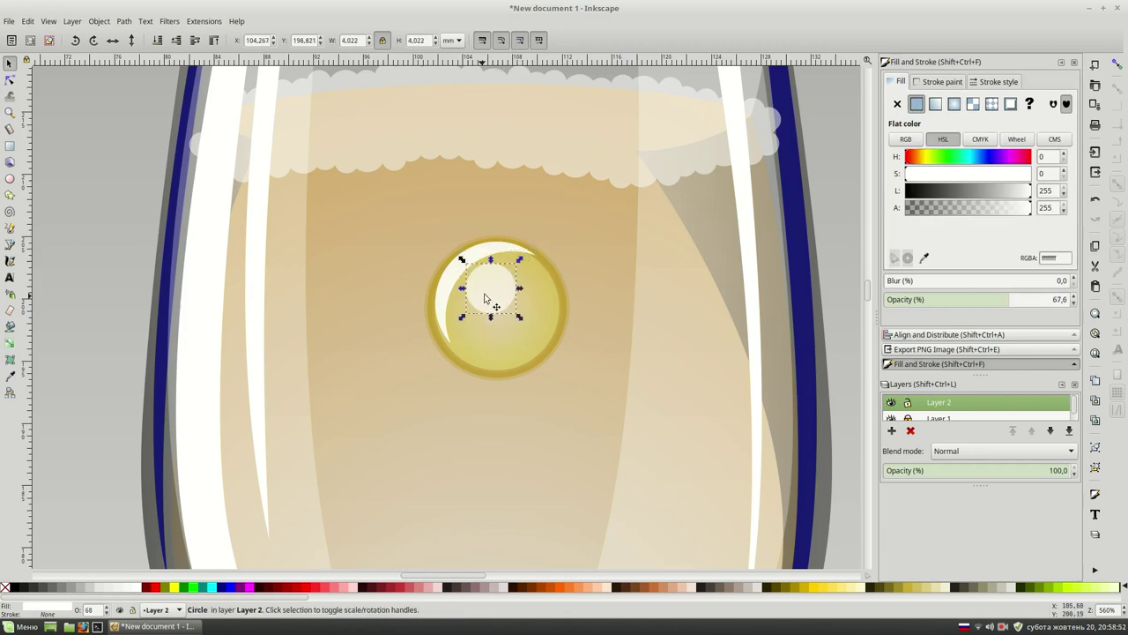
{"action": "key", "text": "Escape"}
{"action": "left_click", "coordinate": [485, 279]}
{"action": "left_click", "coordinate": [445, 308], "text": "shift"}
{"action": "left_click", "coordinate": [1028, 304]}
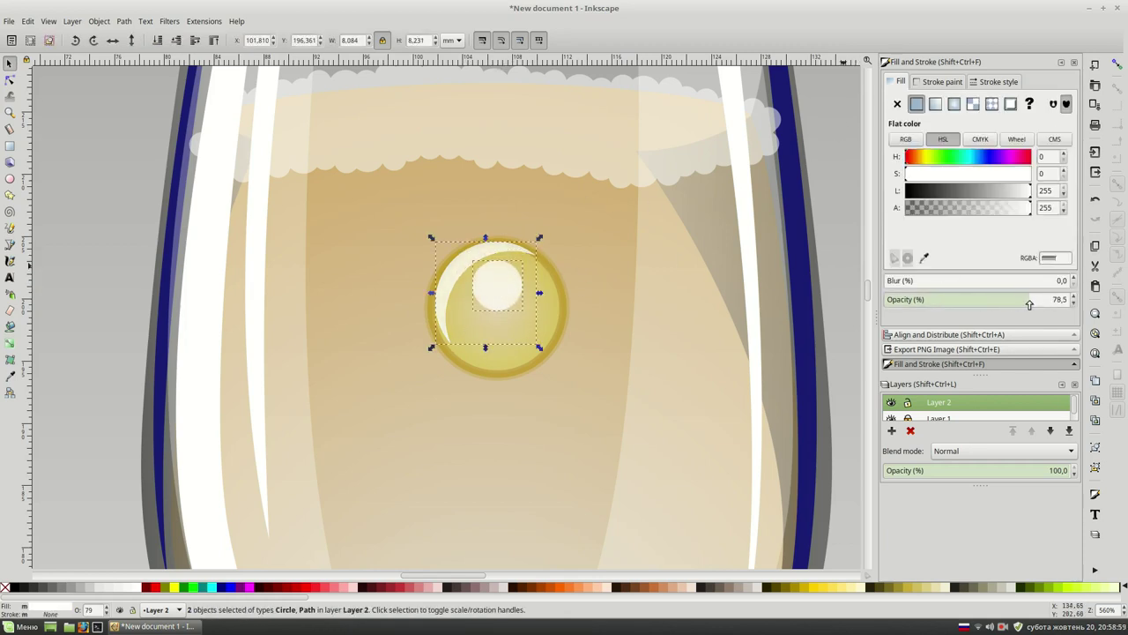
{"action": "key", "text": "Escape"}
{"action": "key", "text": "minus"}
{"action": "key", "text": "minus"}
{"action": "key", "text": "minus"}
{"action": "key", "text": "5"}
{"action": "key", "text": "plus"}
{"action": "key", "text": "plus"}
{"action": "key", "text": "plus"}
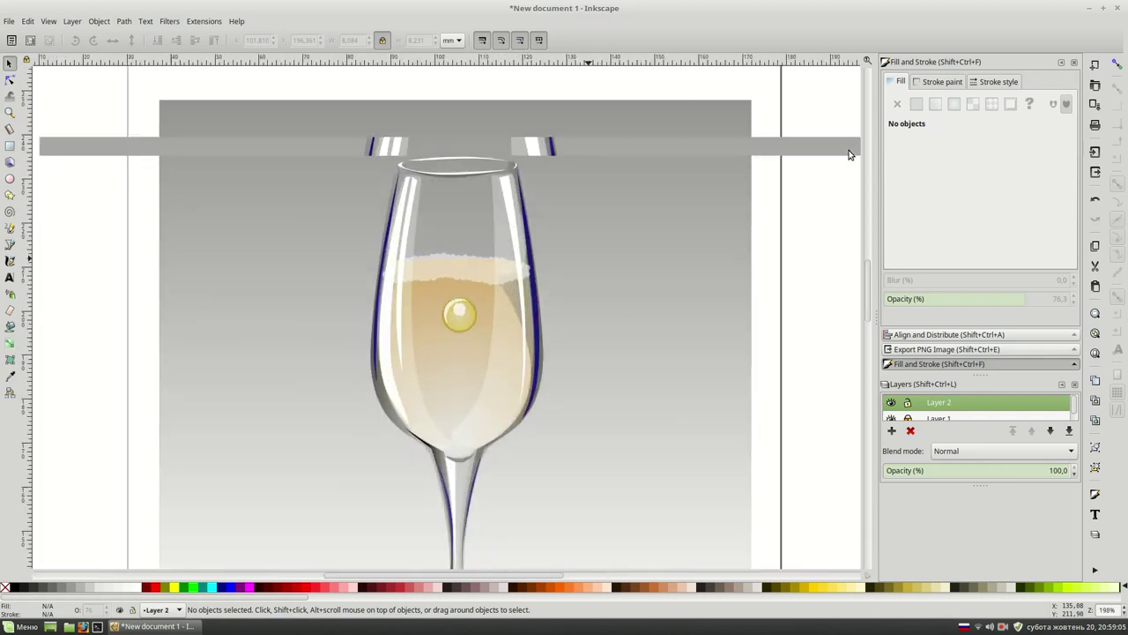
{"action": "key", "text": "plus"}
{"action": "key", "text": "plus"}
Flip the crescent to the bubble's lower-right edge and recolour it yellowish orange.
{"action": "left_click", "coordinate": [476, 269]}
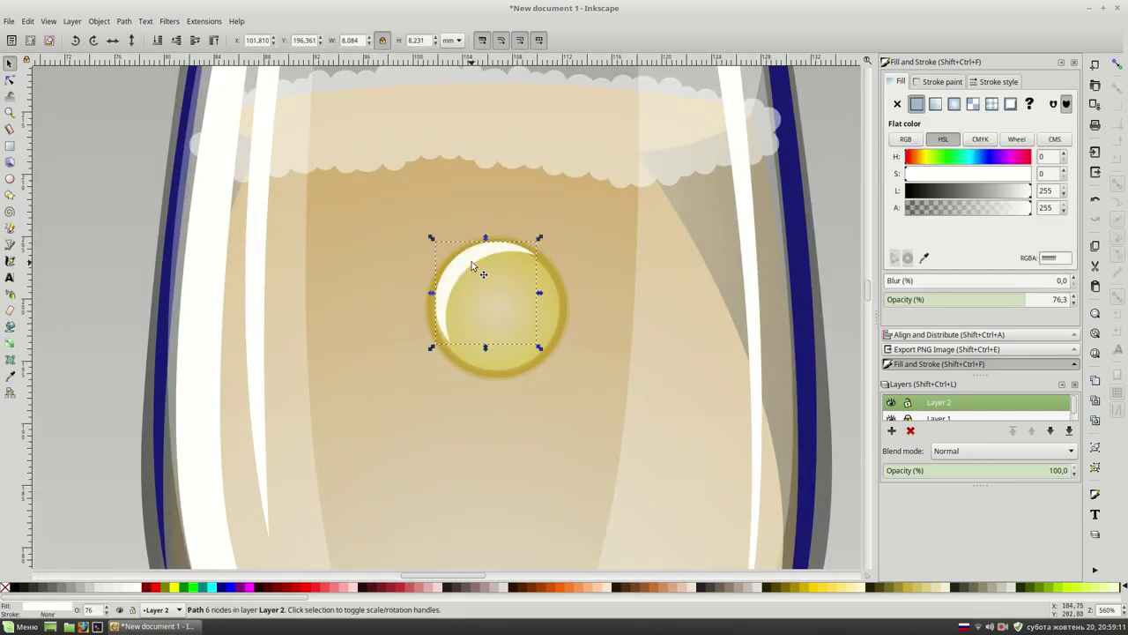
{"action": "left_click", "coordinate": [112, 41]}
{"action": "left_click_drag", "start_coordinate": [509, 320], "coordinate": [537, 349]}
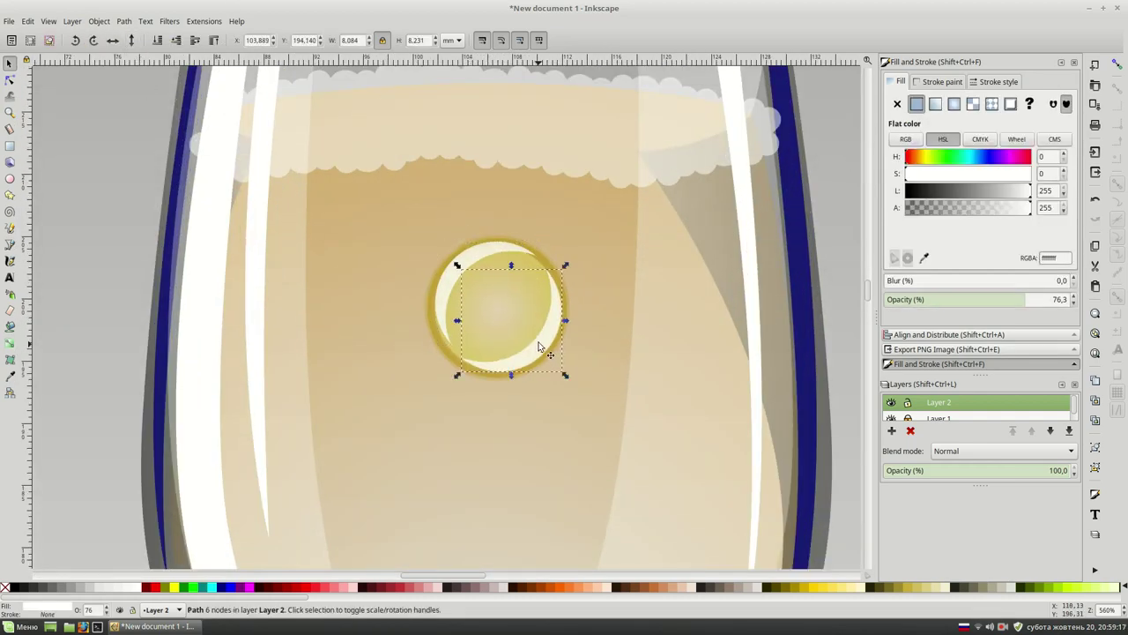
{"action": "left_click", "coordinate": [914, 162]}
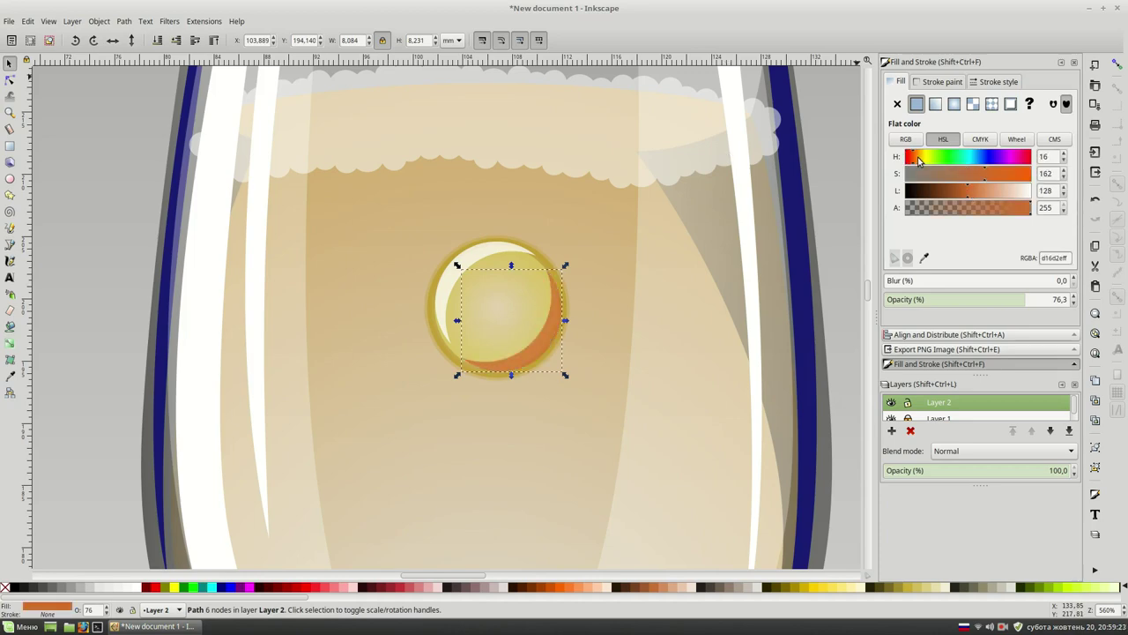
{"action": "left_click_drag", "start_coordinate": [917, 159], "coordinate": [935, 159]}
{"action": "key", "text": "Escape"}
{"action": "key", "text": "5"}
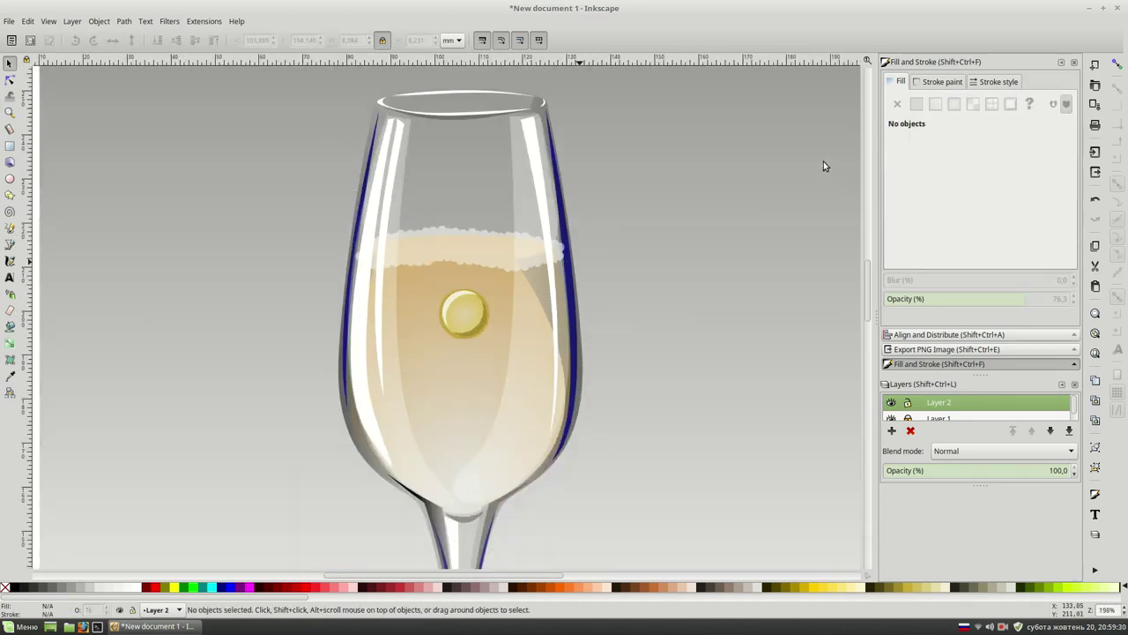
{"action": "key", "text": "plus"}
{"action": "key", "text": "plus"}
Fill the small circle white and shift the bubble body's colour toward orange.
{"action": "key", "text": "e"}
{"action": "left_click", "coordinate": [447, 302]}
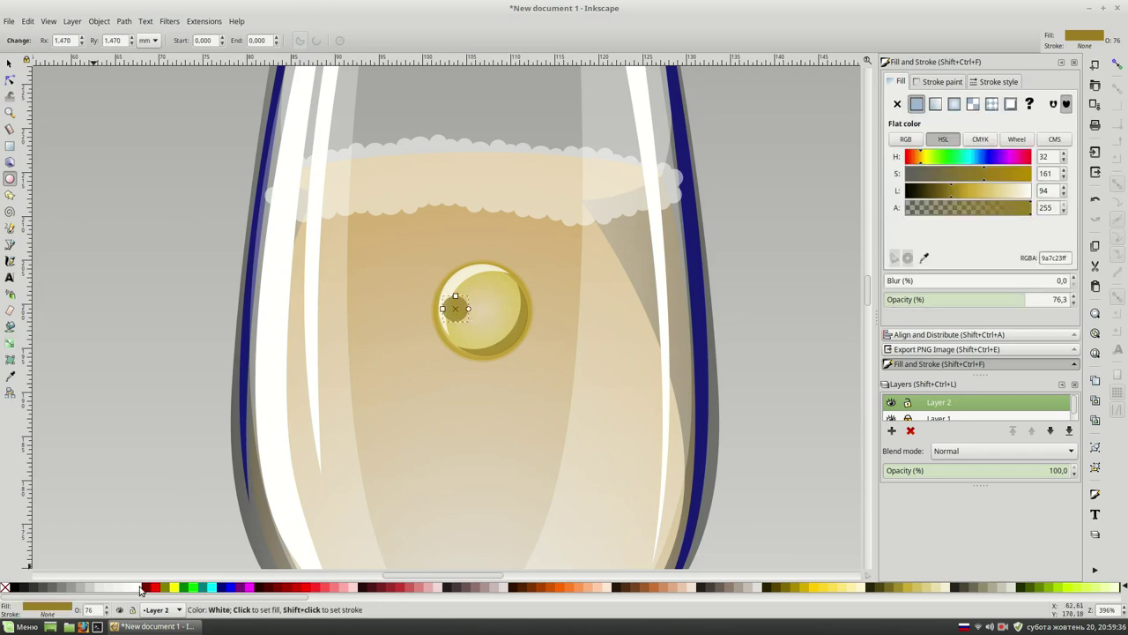
{"action": "left_click", "coordinate": [139, 589]}
{"action": "key", "text": "s"}
{"action": "key", "text": "Escape"}
{"action": "key", "text": "5"}
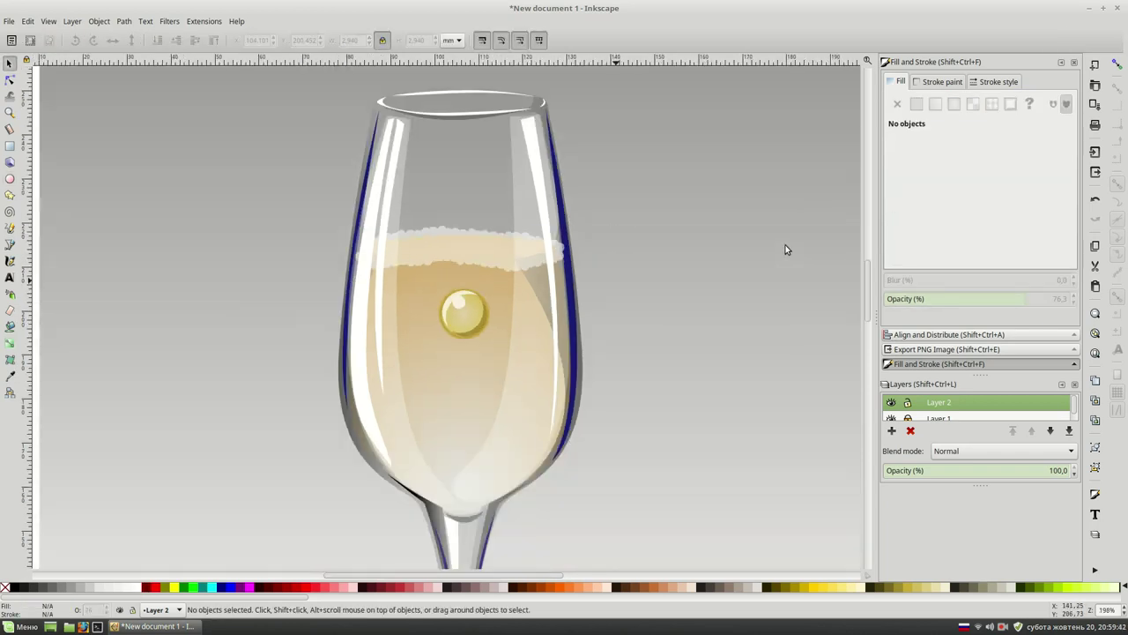
{"action": "key", "text": "plus"}
{"action": "key", "text": "plus"}
{"action": "left_click", "coordinate": [504, 338]}
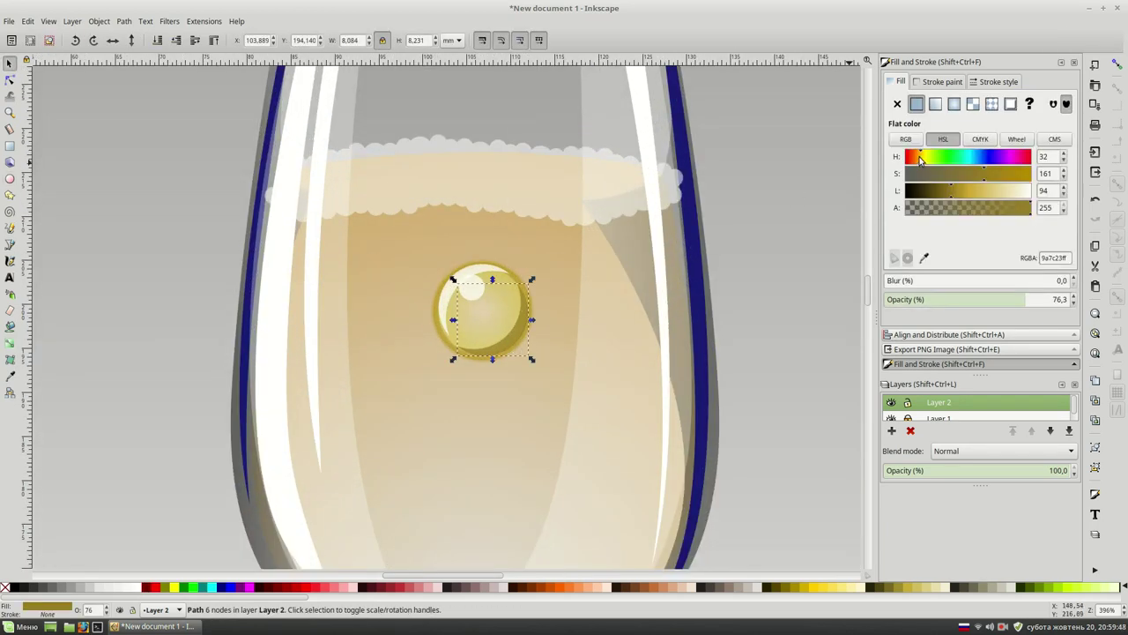
{"action": "left_click_drag", "start_coordinate": [920, 158], "coordinate": [916, 162]}
{"action": "key", "text": "Escape"}
Give the shading crescent a linear gradient running from centre to lower right.
{"action": "left_click", "coordinate": [472, 287]}
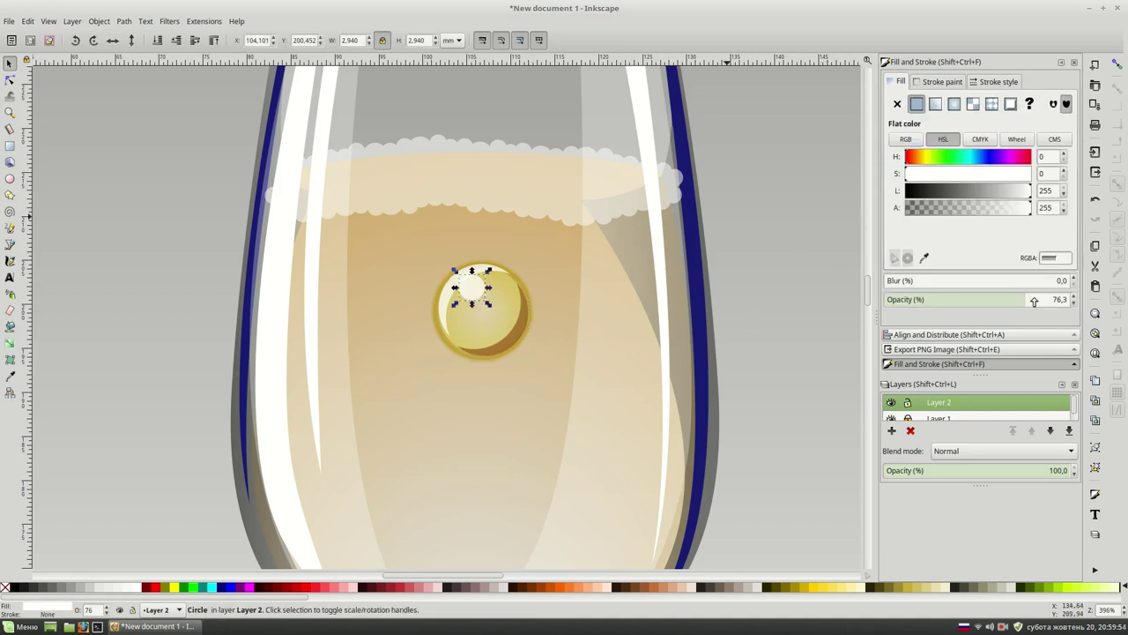
{"action": "left_click", "coordinate": [494, 335], "text": "shift"}
{"action": "key", "text": "Escape"}
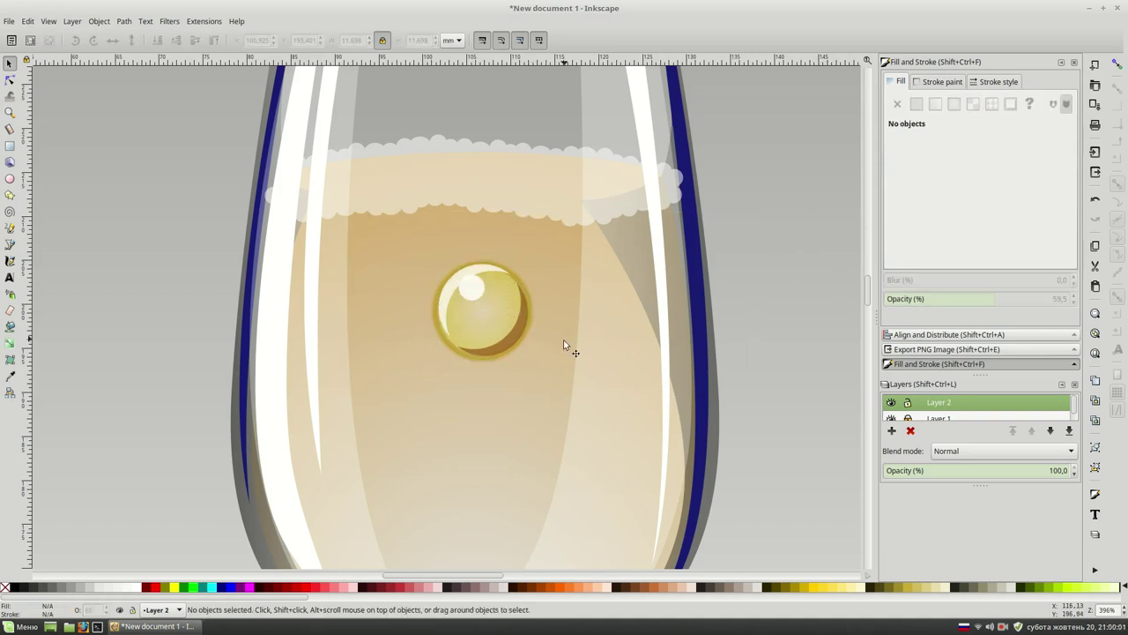
{"action": "left_click", "coordinate": [516, 344]}
{"action": "left_click", "coordinate": [935, 104]}
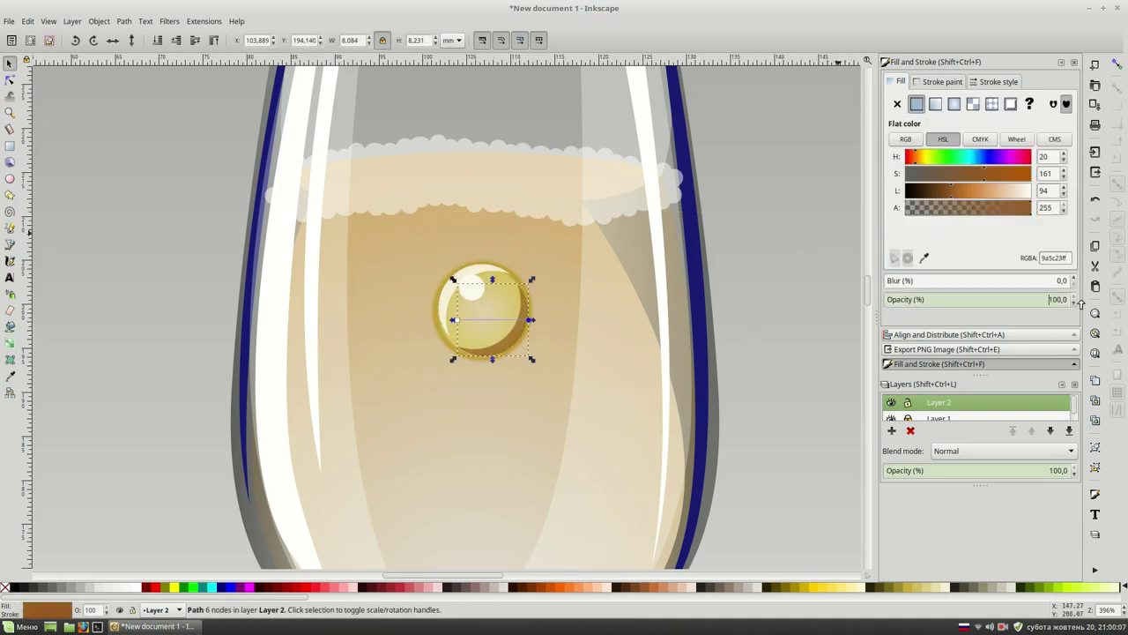
{"action": "left_click_drag", "start_coordinate": [480, 314], "coordinate": [515, 348]}
{"action": "key", "text": "Escape"}
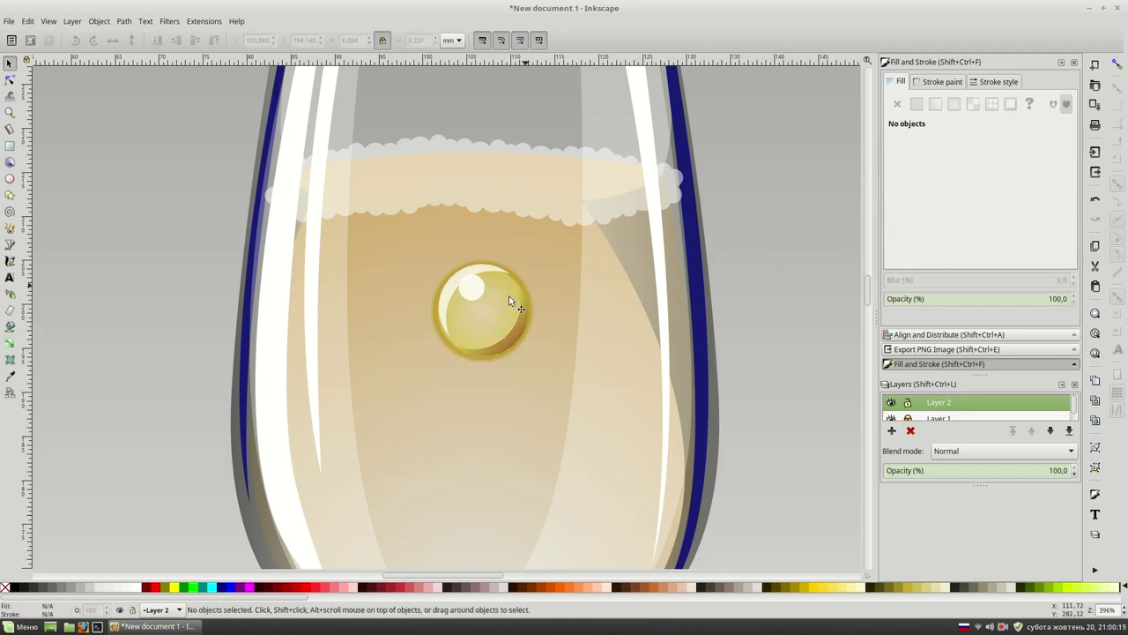
Apply a golden colour sampled from the drawing to the bubble's highlight.
{"action": "left_click", "coordinate": [509, 301]}
{"action": "left_click", "coordinate": [472, 286]}
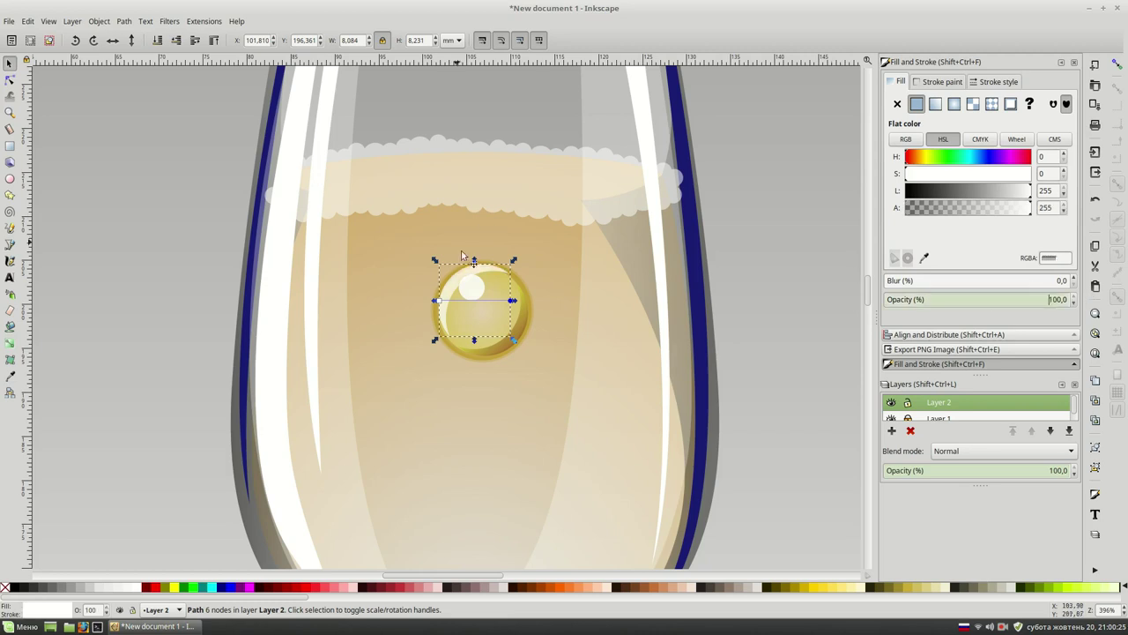
{"action": "key", "text": "d"}
{"action": "left_click", "coordinate": [484, 303]}
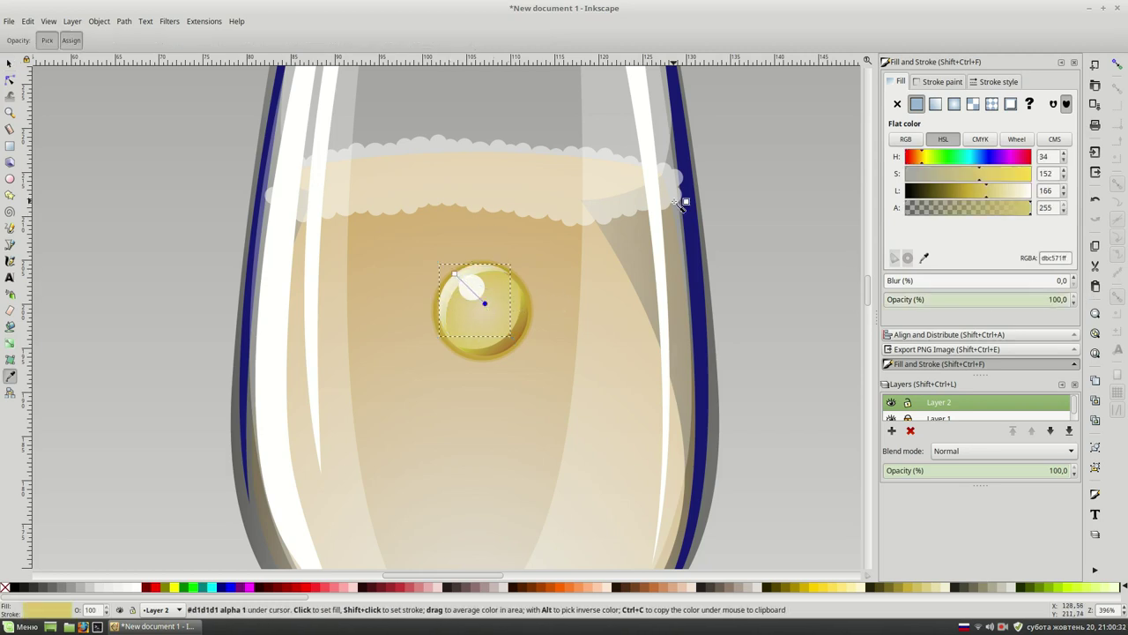
{"action": "key", "text": "s"}
Group all bubble parts and shrink the group to about 2.6 mm wide.
{"action": "key", "text": "Escape"}
{"action": "left_click_drag", "start_coordinate": [747, 251], "coordinate": [373, 396]}
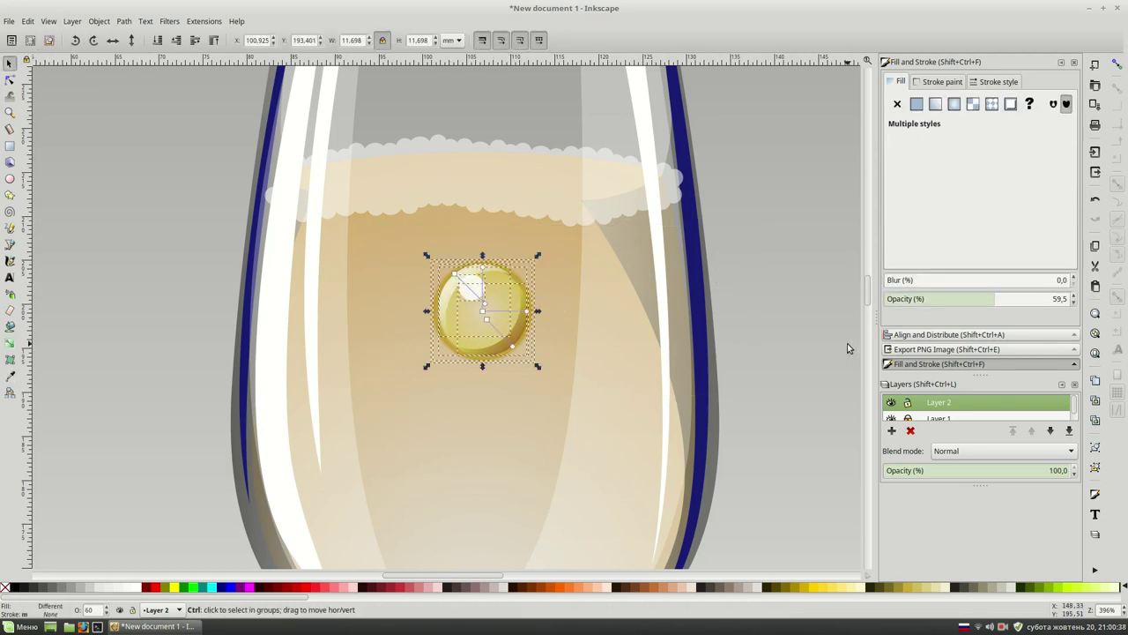
{"action": "key", "text": "ctrl+g"}
{"action": "left_click_drag", "start_coordinate": [538, 256], "coordinate": [465, 342]}
Place copies of the bubble beside the glass and scale them to about two thirds.
{"action": "key", "text": "Escape"}
{"action": "key", "text": "minus"}
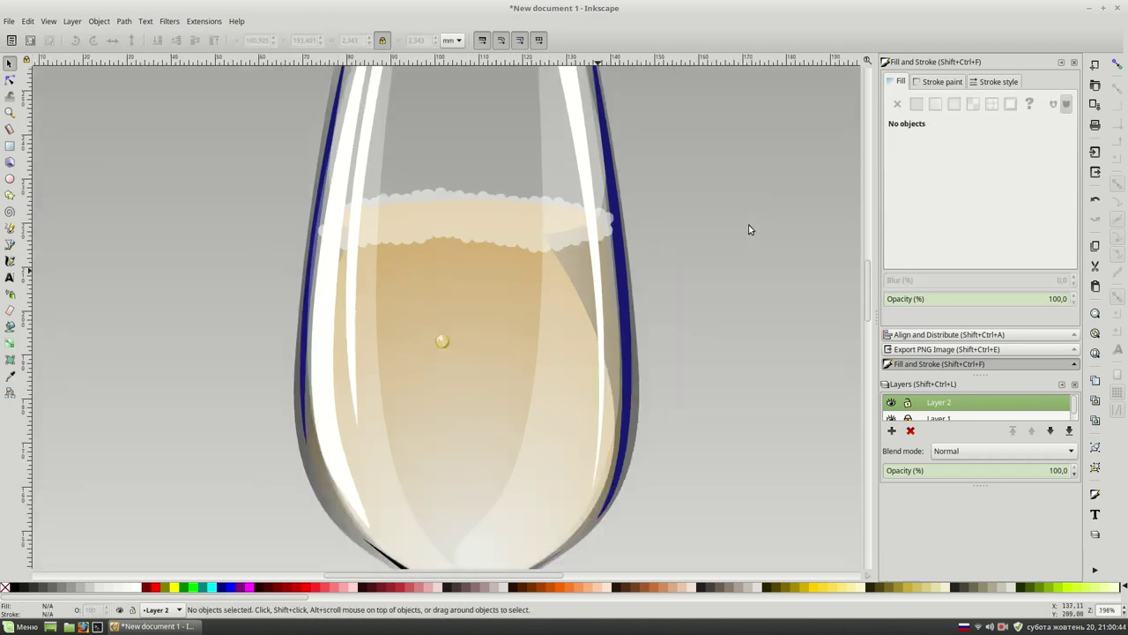
{"action": "key", "text": "minus"}
{"action": "key", "text": "minus"}
{"action": "left_click", "coordinate": [598, 293]}
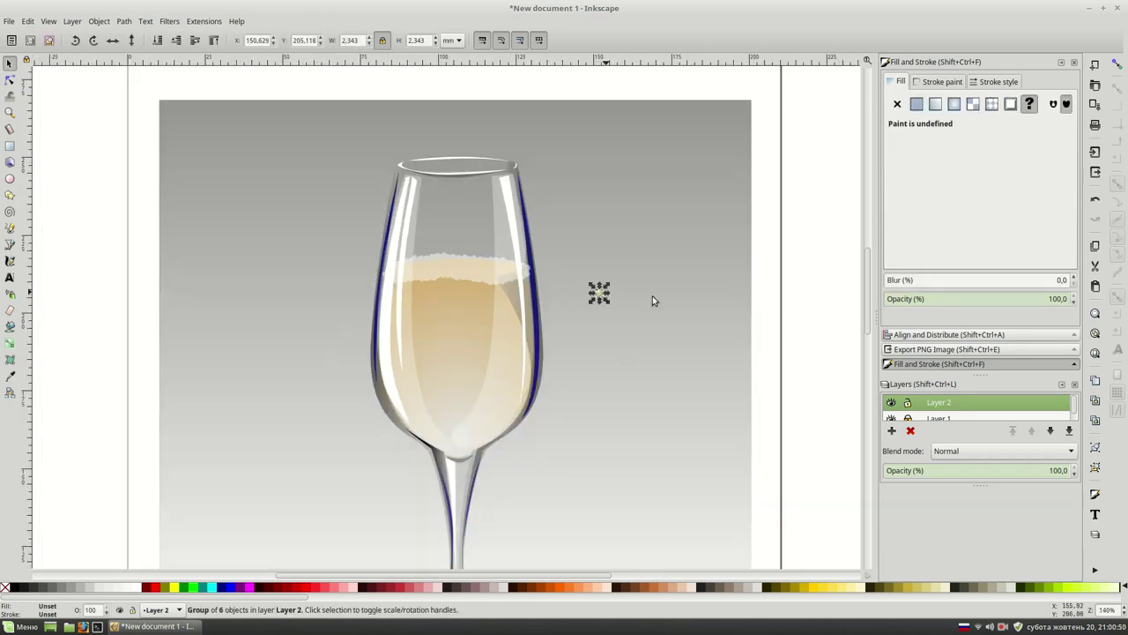
{"action": "key", "text": "Escape"}
{"action": "key", "text": "minus"}
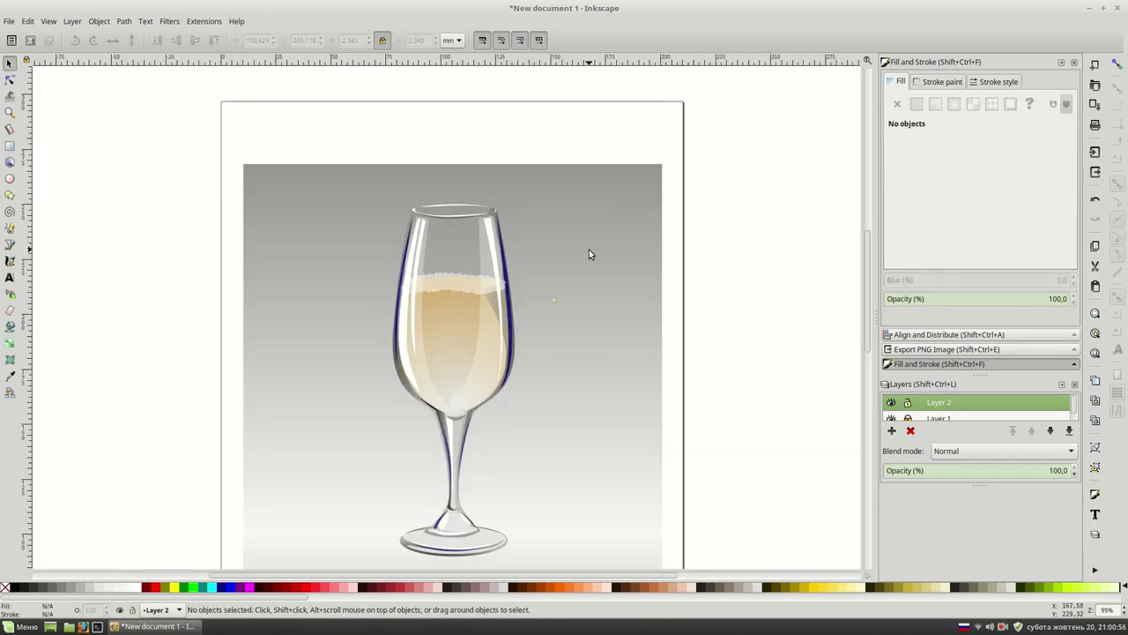
{"action": "key", "text": "plus"}
{"action": "key", "text": "plus"}
{"action": "left_click", "coordinate": [660, 283]}
{"action": "mouse_move", "coordinate": [660, 283]}
{"action": "left_mouse_down"}
{"action": "mouse_move", "coordinate": [684, 269]}
{"action": "mouse_move", "coordinate": [692, 298]}
{"action": "left_mouse_up"}
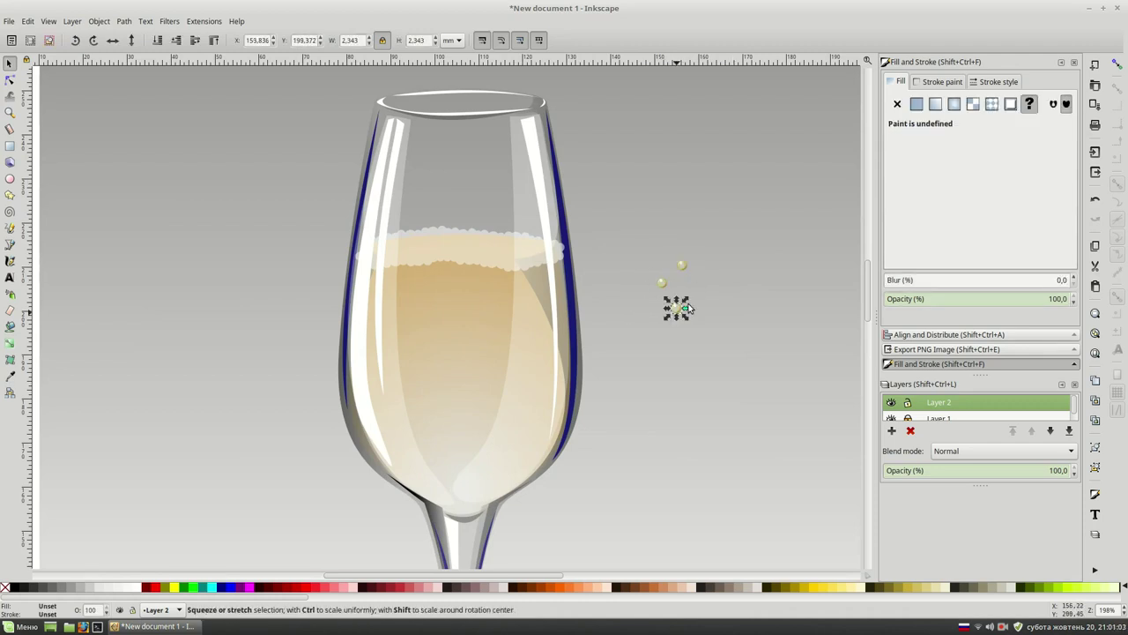
{"action": "left_click_drag", "start_coordinate": [730, 228], "coordinate": [647, 349]}
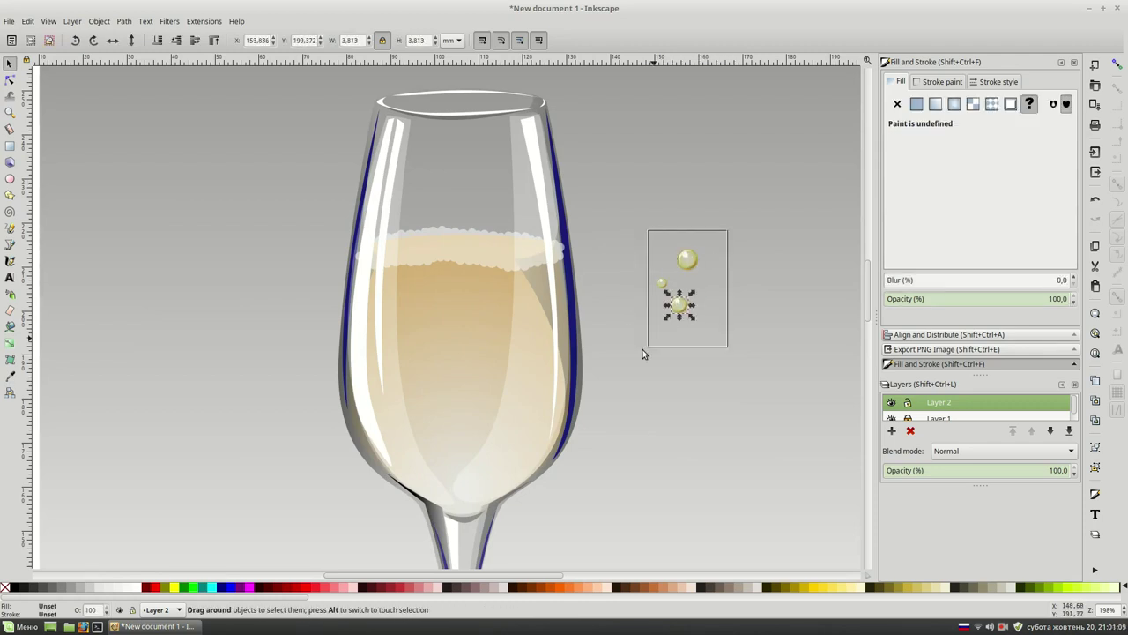
{"action": "left_click_drag", "start_coordinate": [700, 245], "coordinate": [690, 271]}
{"action": "left_click", "coordinate": [661, 284]}
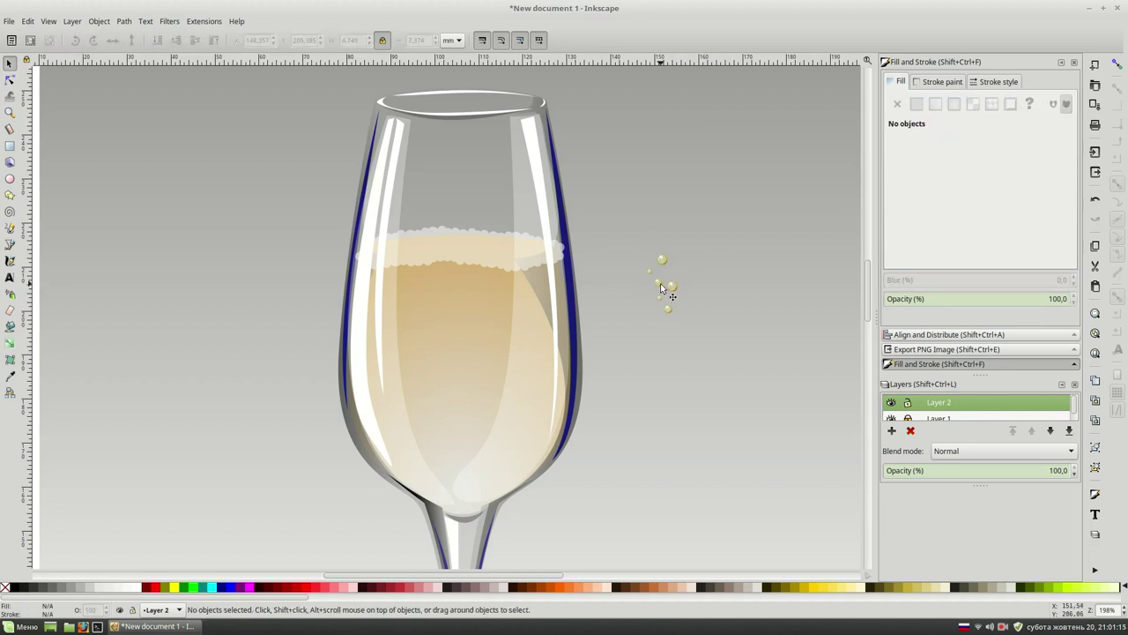
Resize and spread the bubbles into a looser cluster, then select the whole cluster.
{"action": "left_click_drag", "start_coordinate": [634, 326], "coordinate": [732, 221]}
{"action": "mouse_move", "coordinate": [663, 284]}
{"action": "left_mouse_down"}
{"action": "mouse_move", "coordinate": [645, 321]}
{"action": "mouse_move", "coordinate": [690, 339]}
{"action": "left_mouse_up"}
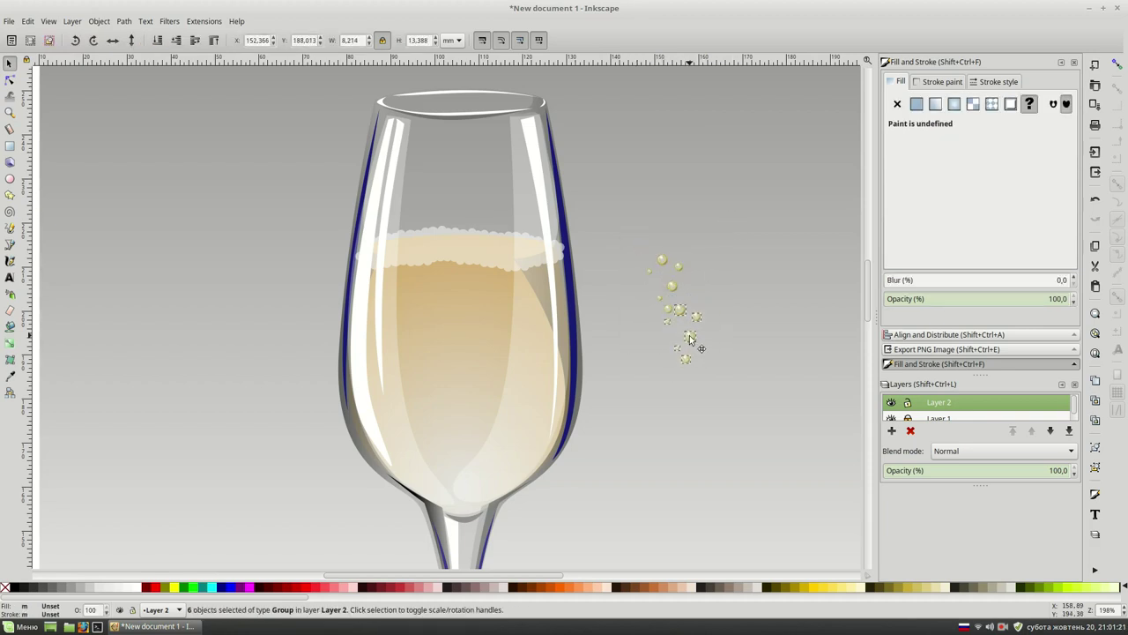
{"action": "left_click", "coordinate": [741, 179]}
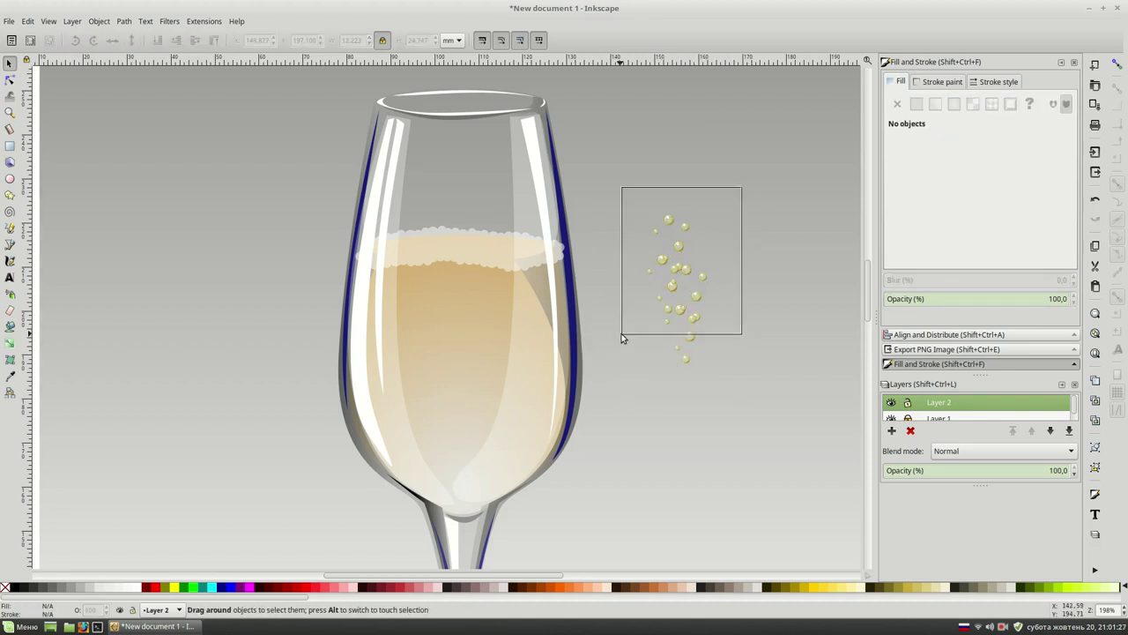
{"action": "left_click_drag", "start_coordinate": [741, 181], "coordinate": [622, 337]}
{"action": "left_click_drag", "start_coordinate": [683, 283], "coordinate": [723, 231]}
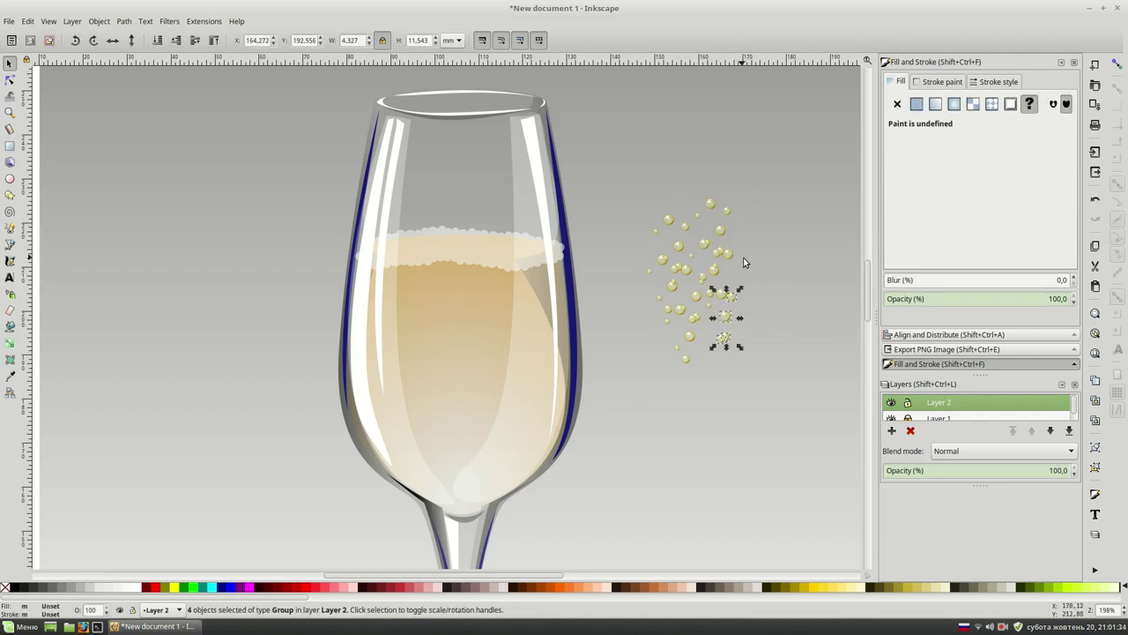
{"action": "left_click_drag", "start_coordinate": [775, 161], "coordinate": [638, 421]}
Duplicate and paste copies of the side bubble cluster into the glass.
{"action": "key", "text": "ctrl+d"}
{"action": "left_click_drag", "start_coordinate": [678, 284], "coordinate": [425, 335]}
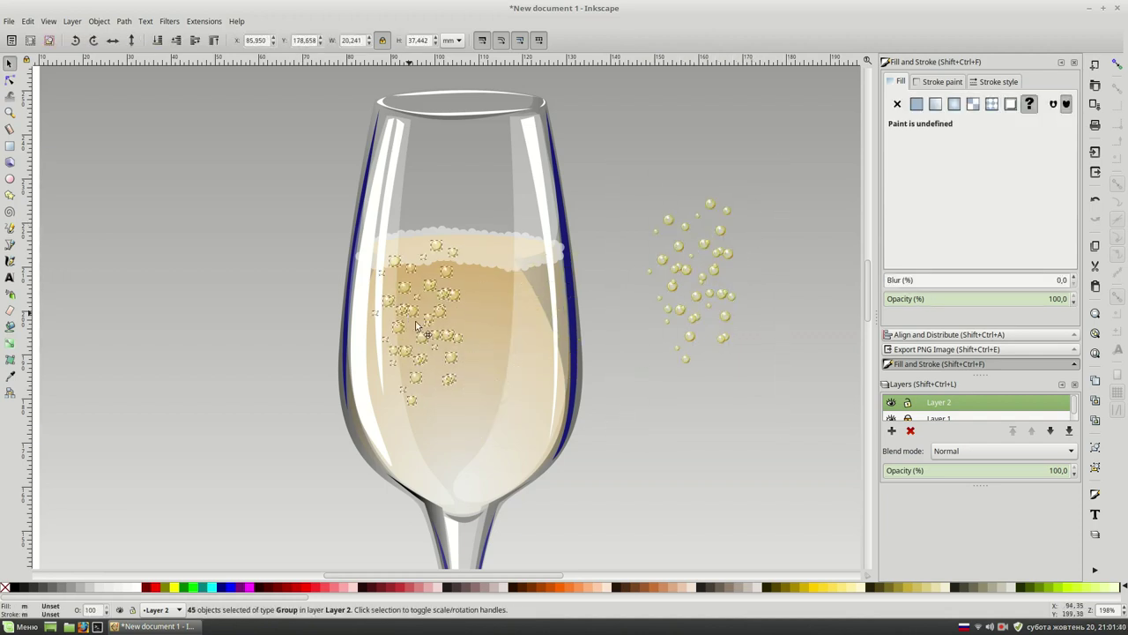
{"action": "left_click", "coordinate": [588, 202]}
{"action": "scroll", "coordinate": [784, 148], "scroll_direction": "down", "scroll_amount": 1}
{"action": "left_click_drag", "start_coordinate": [784, 152], "coordinate": [649, 376]}
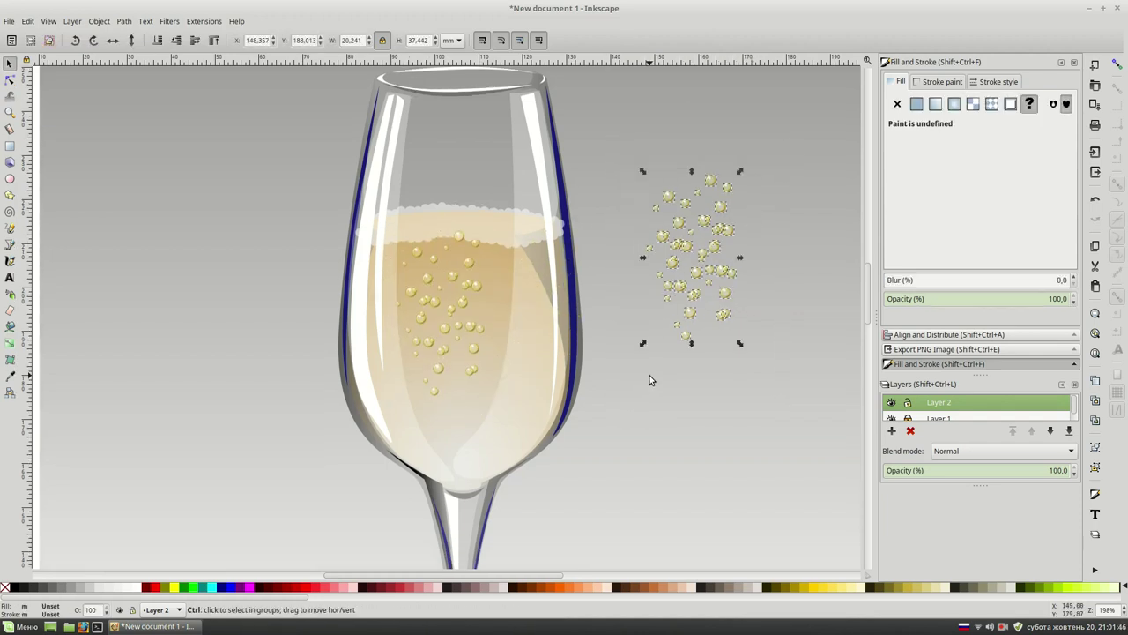
{"action": "key", "text": "ctrl+c"}
{"action": "key", "text": "ctrl+v"}
{"action": "left_click", "coordinate": [630, 370]}
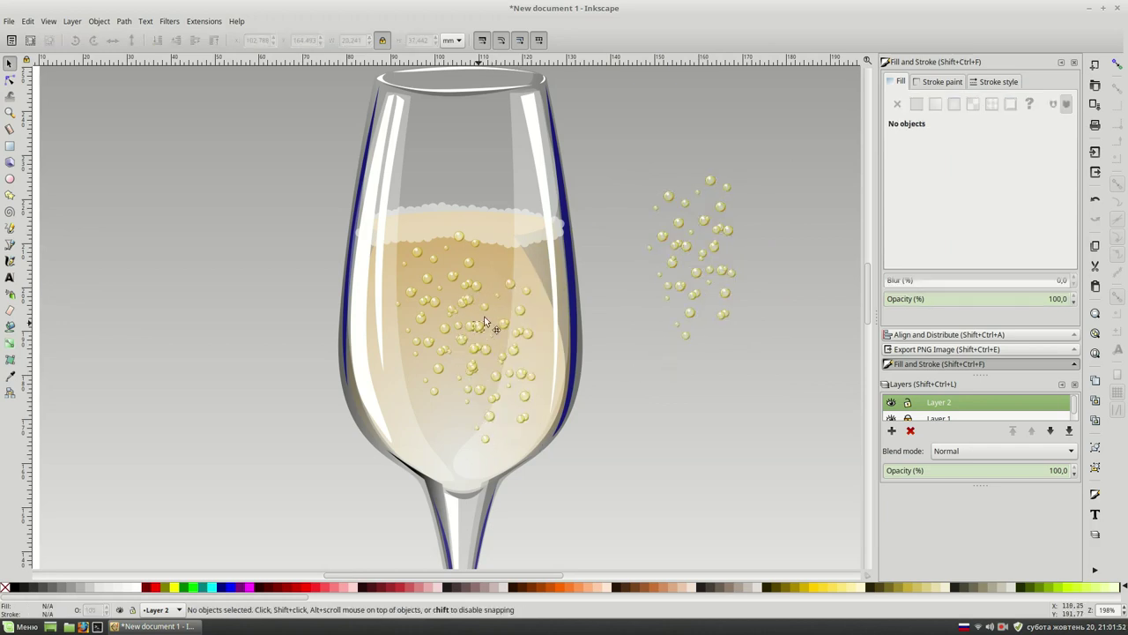
Nudge small groups of bubbles left and down within the champagne.
{"action": "left_click", "coordinate": [477, 298]}
{"action": "left_click", "coordinate": [617, 377]}
{"action": "left_click_drag", "start_coordinate": [621, 352], "coordinate": [494, 423]}
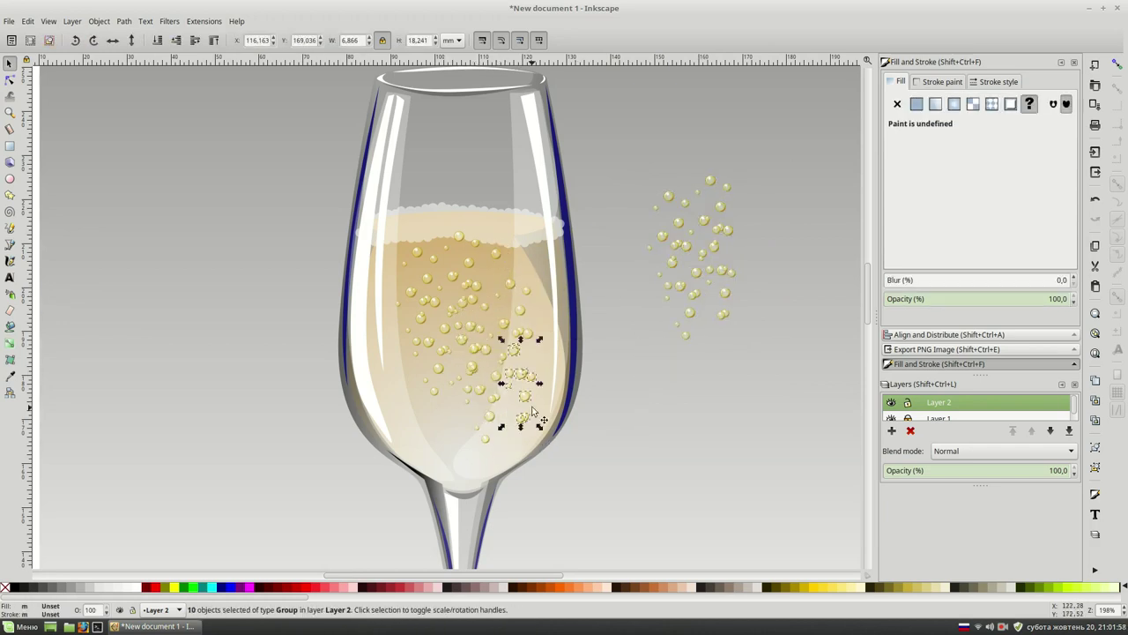
{"action": "left_click_drag", "start_coordinate": [520, 387], "coordinate": [453, 395]}
{"action": "left_click_drag", "start_coordinate": [623, 363], "coordinate": [428, 462]}
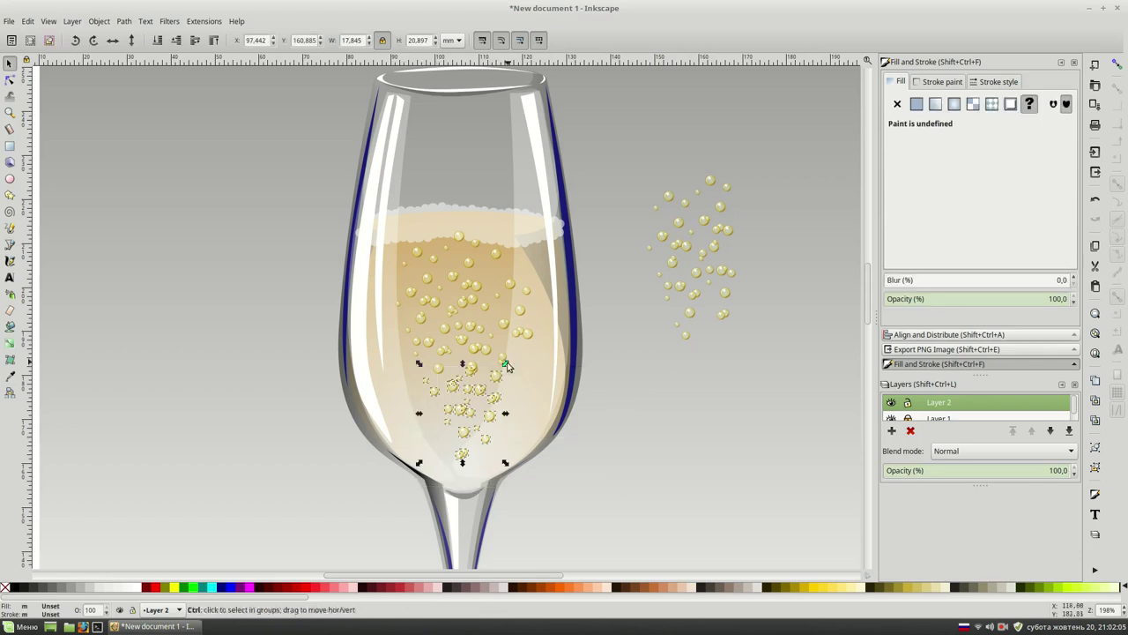
{"action": "left_click_drag", "start_coordinate": [498, 375], "coordinate": [481, 410]}
{"action": "left_click_drag", "start_coordinate": [627, 332], "coordinate": [461, 377]}
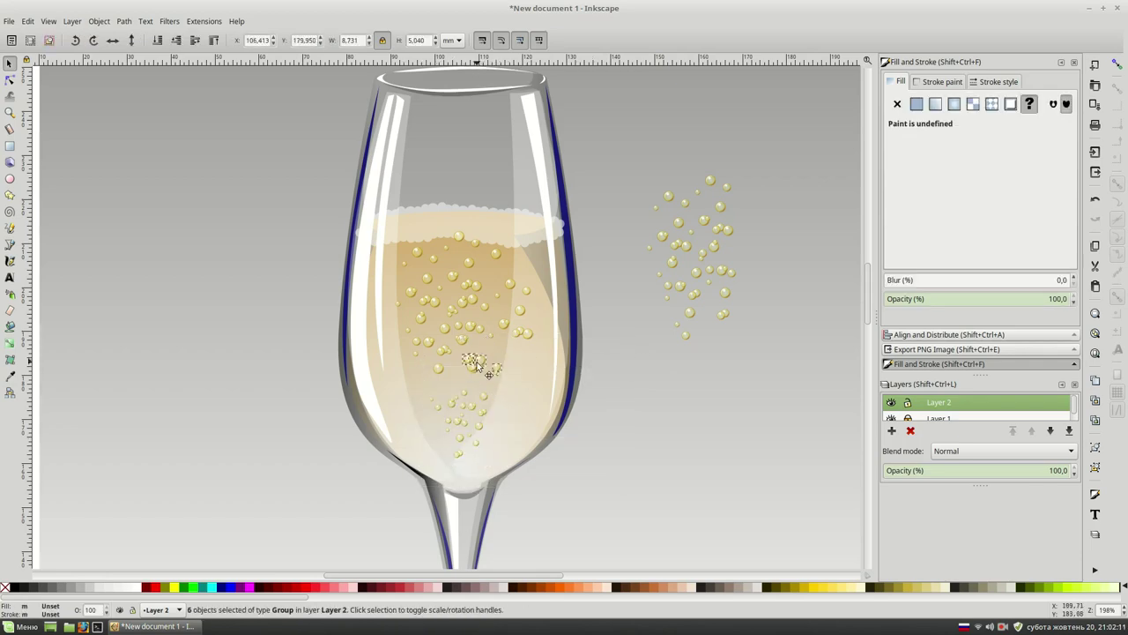
{"action": "left_click", "coordinate": [643, 348]}
{"action": "key", "text": "minus"}
{"action": "key", "text": "minus"}
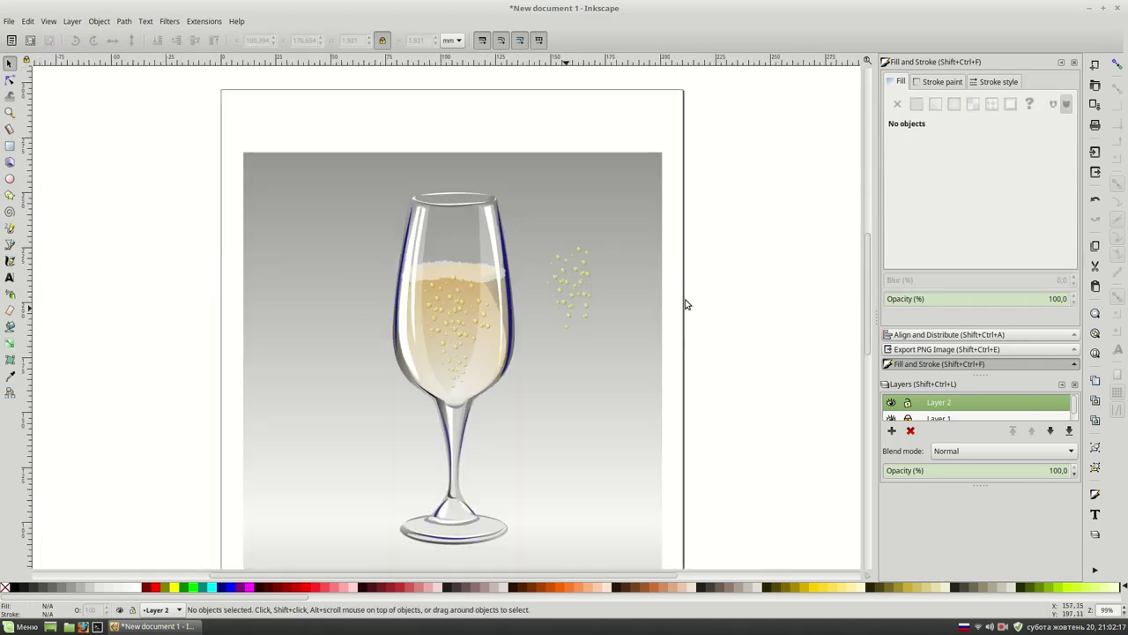
{"action": "key", "text": "plus"}
{"action": "key", "text": "plus"}
Move batches of loose bubbles from beside the glass into the top of the drink.
{"action": "left_click_drag", "start_coordinate": [775, 262], "coordinate": [644, 348]}
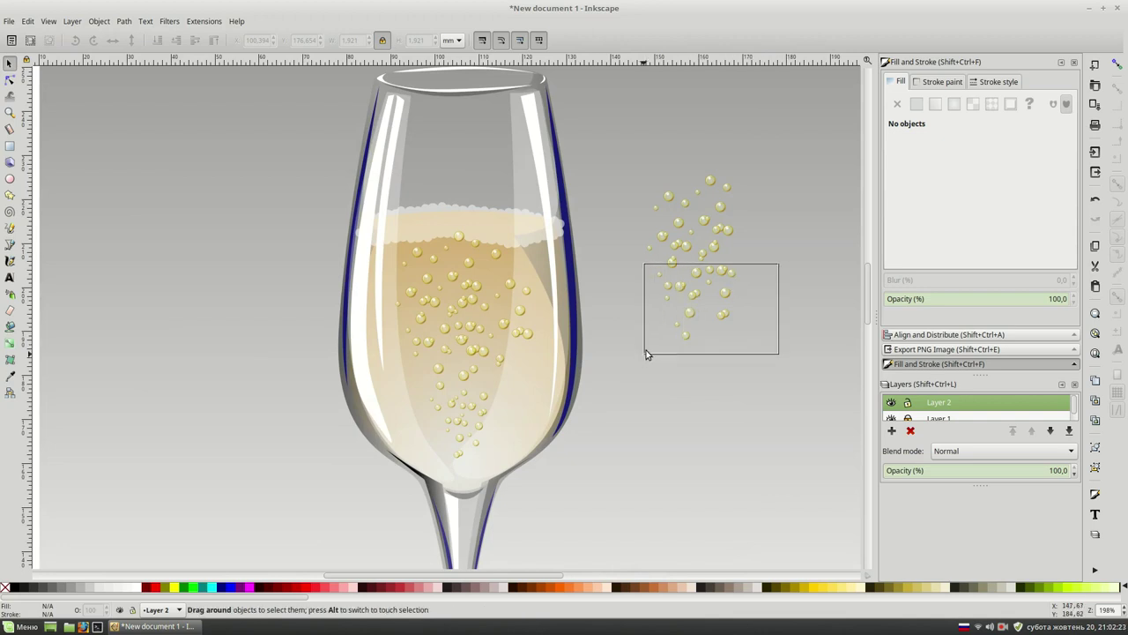
{"action": "left_click_drag", "start_coordinate": [688, 273], "coordinate": [401, 231]}
{"action": "left_click", "coordinate": [746, 245]}
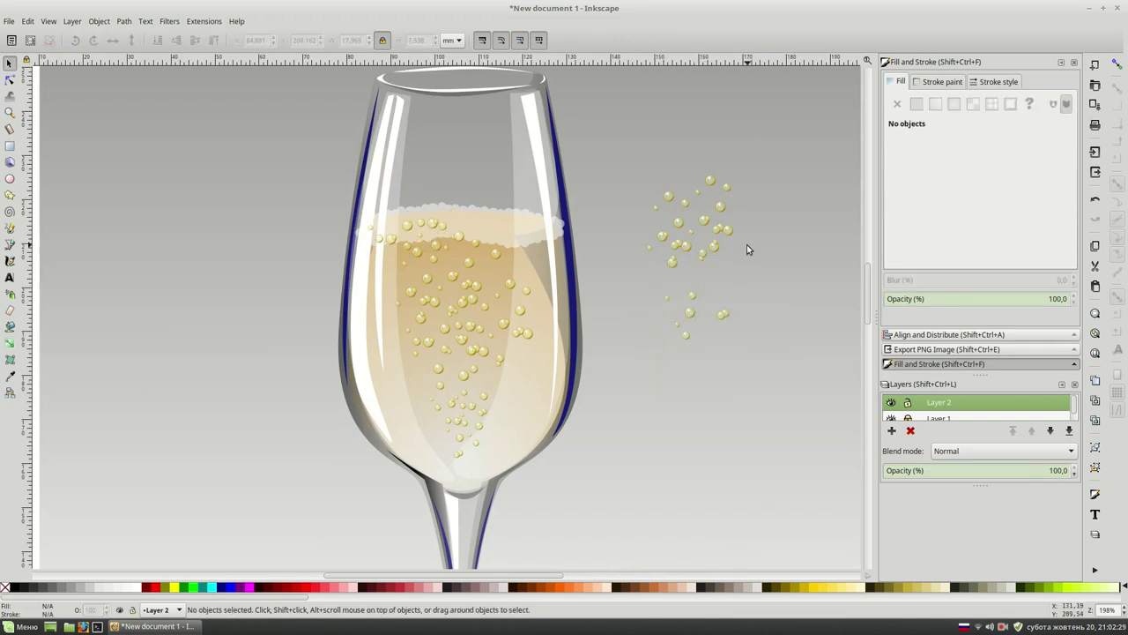
{"action": "left_click_drag", "start_coordinate": [756, 235], "coordinate": [644, 269]}
{"action": "left_click_drag", "start_coordinate": [705, 252], "coordinate": [523, 247]}
{"action": "left_click", "coordinate": [690, 313]}
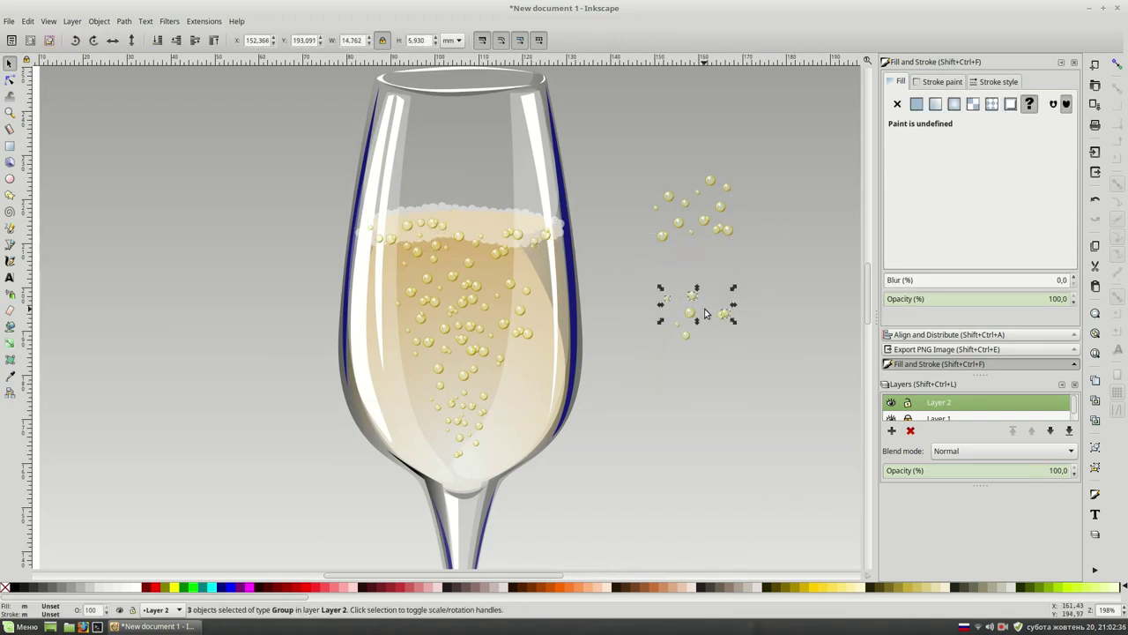
{"action": "left_click_drag", "start_coordinate": [690, 313], "coordinate": [482, 249]}
Move the remaining loose bubbles from beside the glass into the froth.
{"action": "left_click_drag", "start_coordinate": [740, 304], "coordinate": [595, 273]}
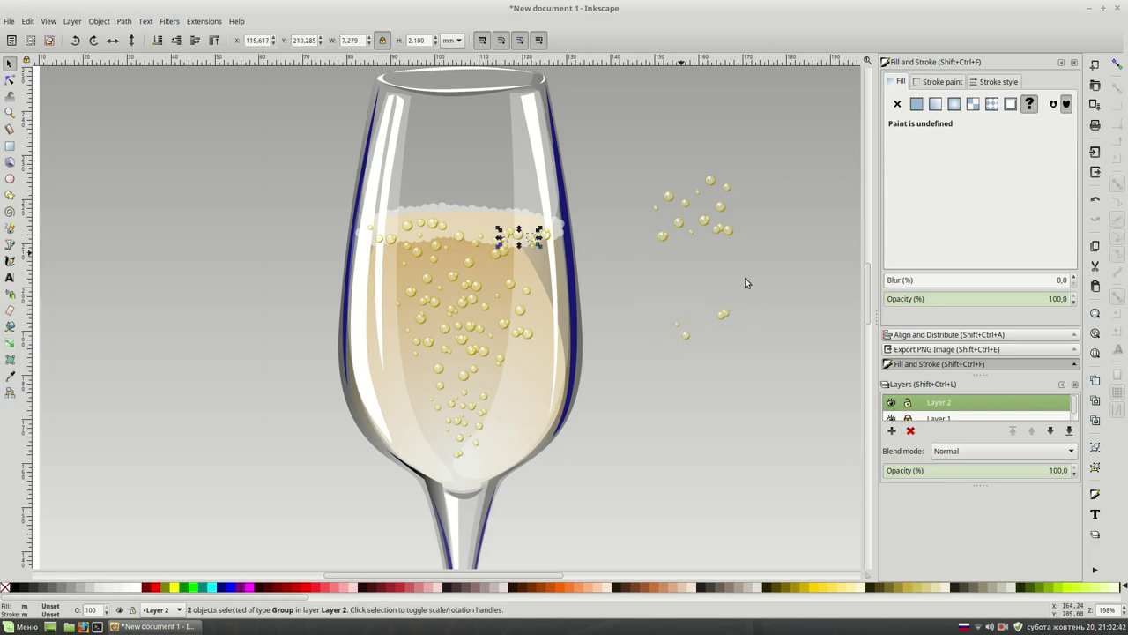
{"action": "mouse_move", "coordinate": [747, 302]}
{"action": "left_mouse_down"}
{"action": "mouse_move", "coordinate": [650, 356]}
{"action": "mouse_move", "coordinate": [534, 254]}
{"action": "left_mouse_up"}
{"action": "left_click", "coordinate": [700, 310]}
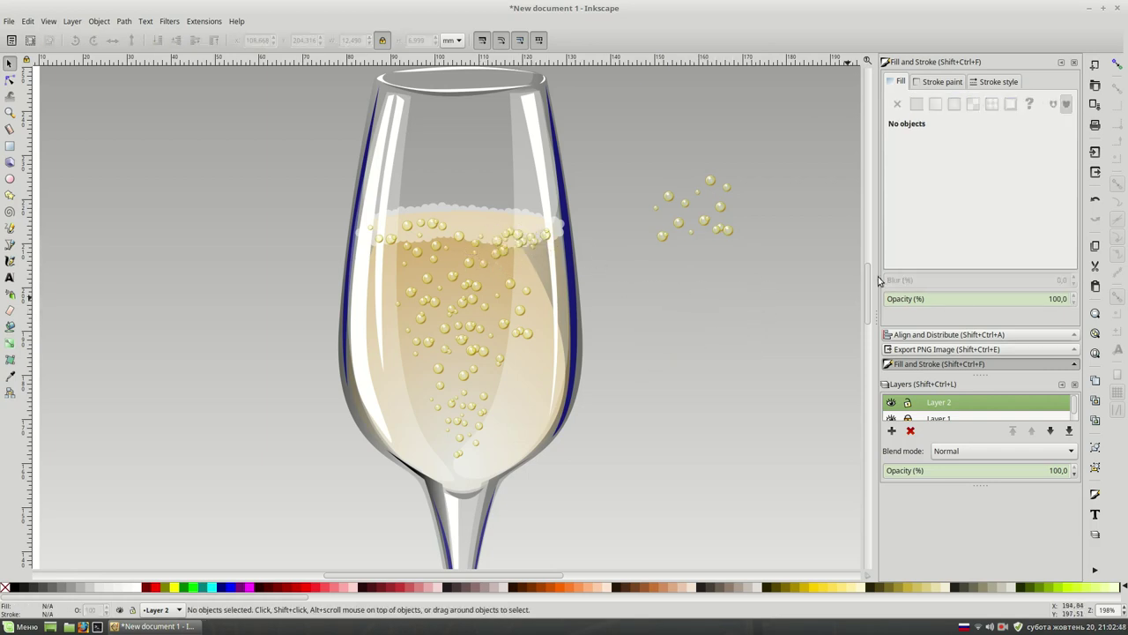
{"action": "mouse_move", "coordinate": [784, 211]}
{"action": "left_mouse_down"}
{"action": "mouse_move", "coordinate": [639, 249]}
{"action": "mouse_move", "coordinate": [474, 249]}
{"action": "left_mouse_up"}
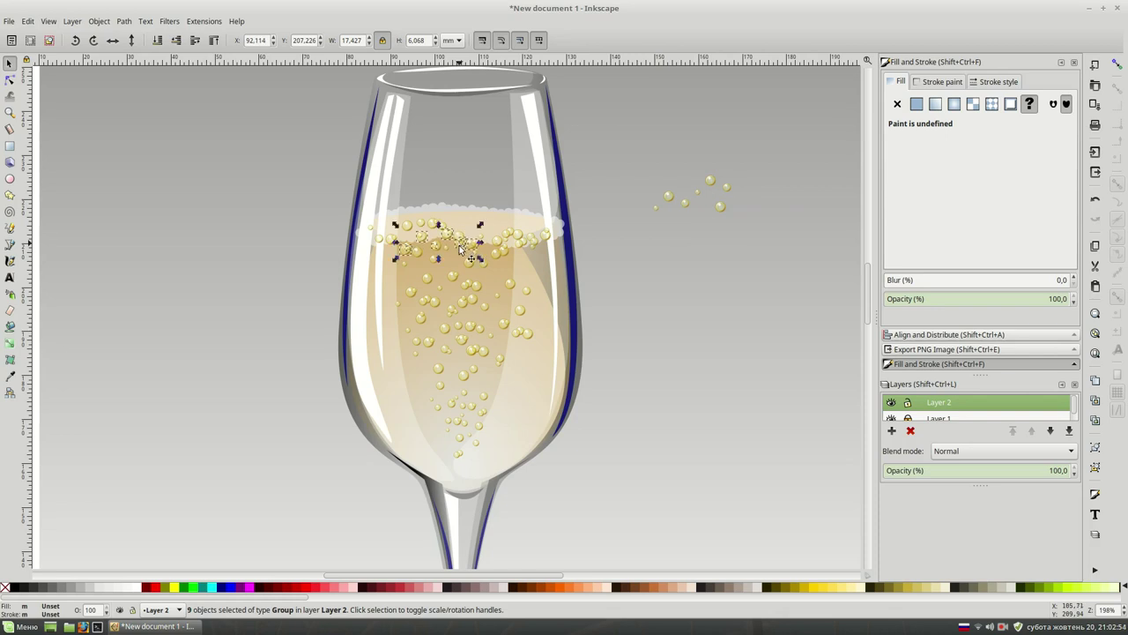
{"action": "left_click_drag", "start_coordinate": [737, 169], "coordinate": [637, 226]}
{"action": "left_click_drag", "start_coordinate": [709, 194], "coordinate": [476, 220]}
Bring the glass group to the front and push the bubbles behind it.
{"action": "left_click", "coordinate": [534, 364]}
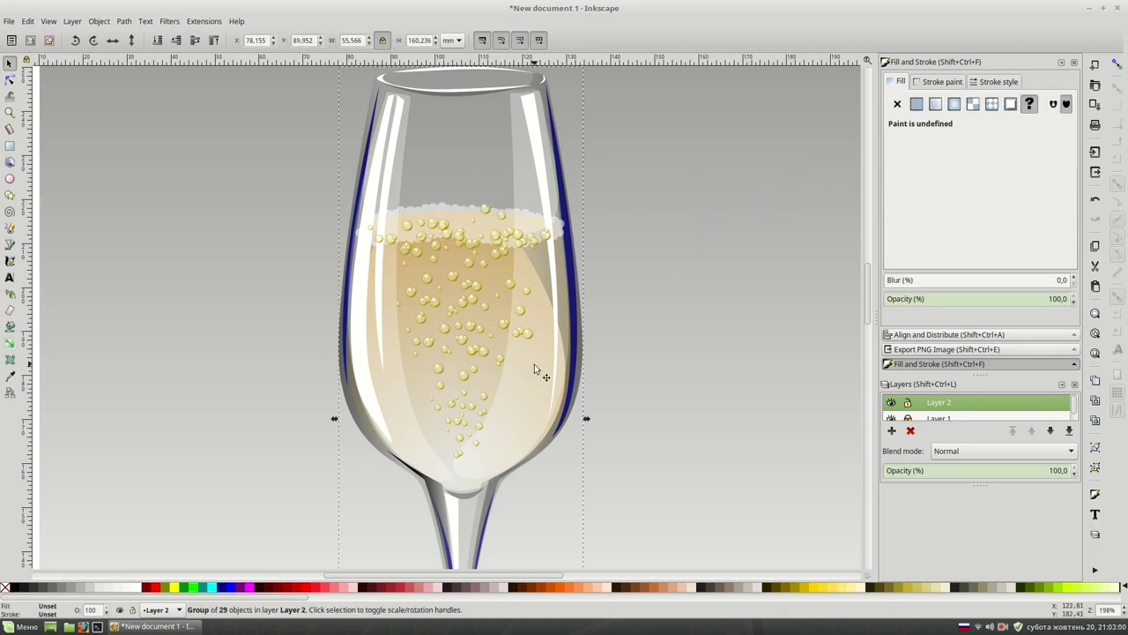
{"action": "left_click", "coordinate": [213, 41]}
{"action": "key", "text": "minus"}
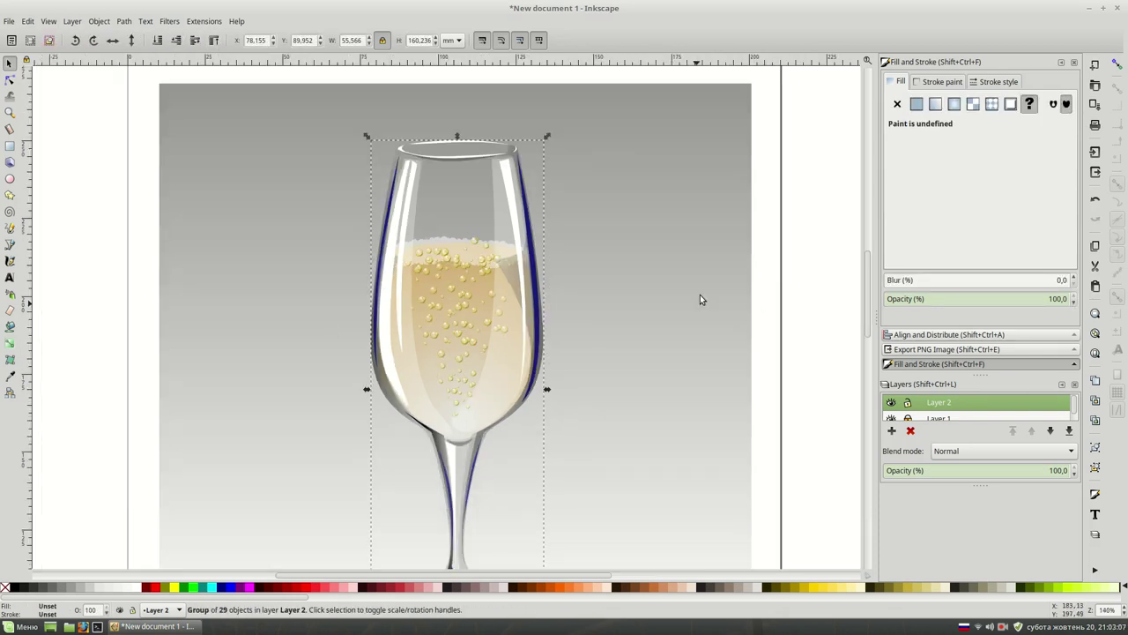
{"action": "left_click_drag", "start_coordinate": [625, 208], "coordinate": [292, 447]}
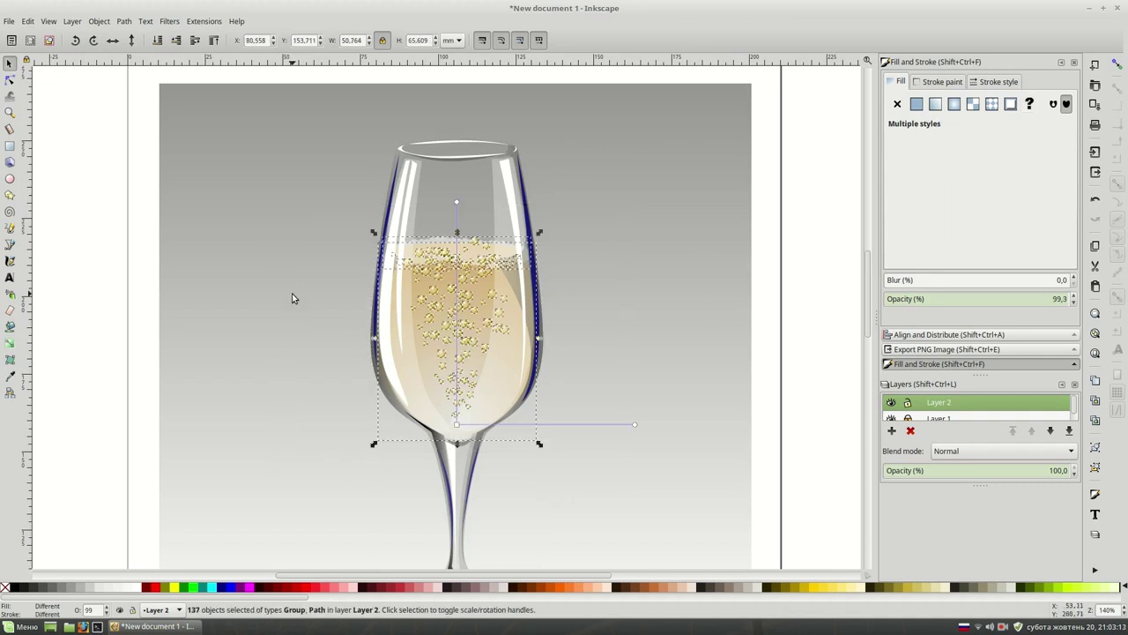
{"action": "left_click", "coordinate": [158, 40]}
{"action": "left_click", "coordinate": [674, 248]}
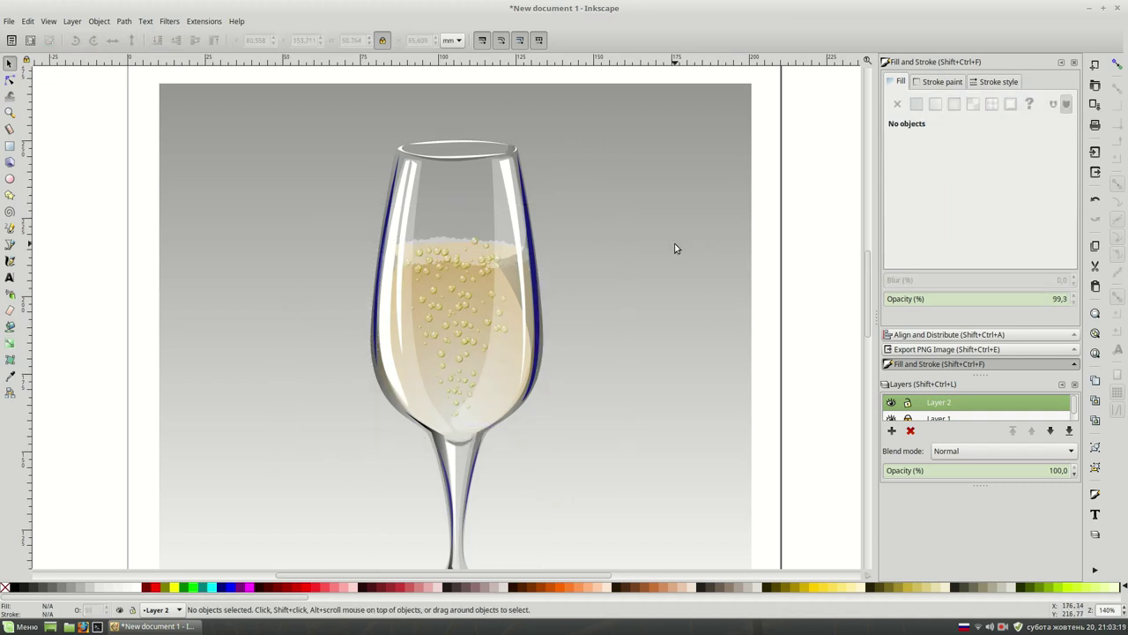
Lower the white glass highlight shape in the stacking order.
{"action": "left_click", "coordinate": [448, 184]}
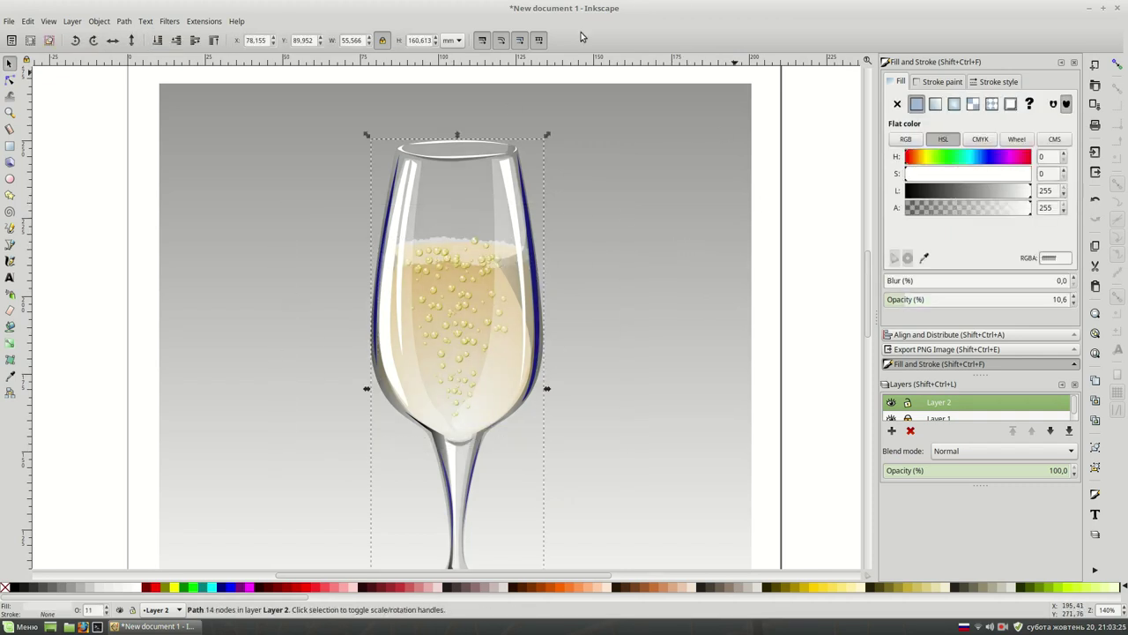
{"action": "left_click", "coordinate": [176, 40]}
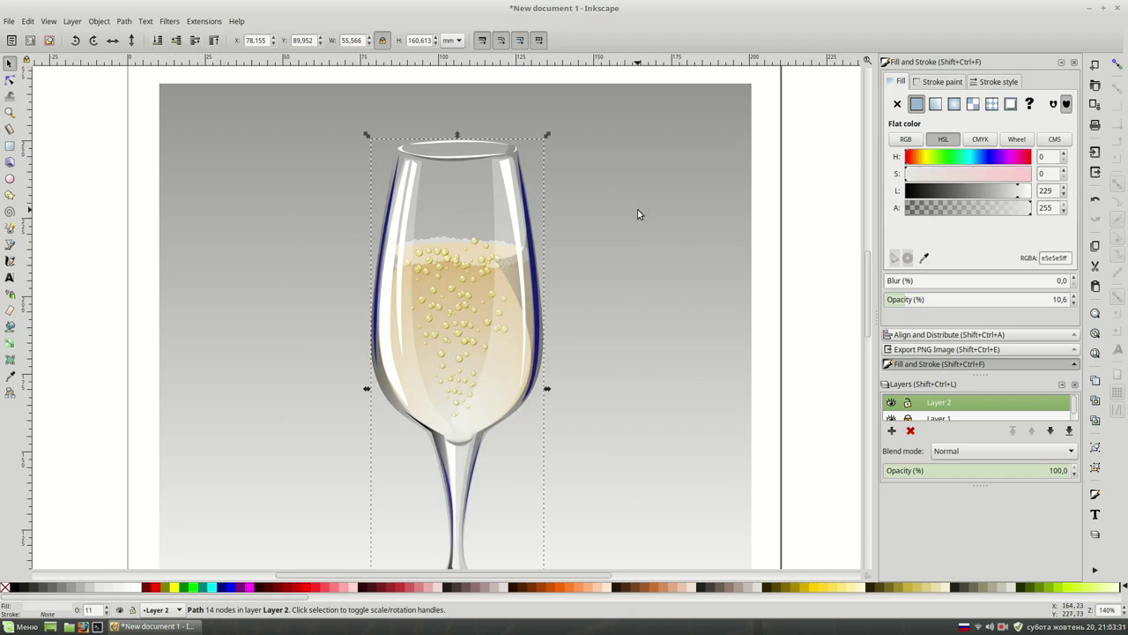
{"action": "left_click", "coordinate": [637, 209]}
{"action": "key", "text": "minus"}
Shift the bubble groups near the foam up toward the foam line.
{"action": "scroll", "coordinate": [666, 220], "scroll_direction": "up", "scroll_amount": 3}
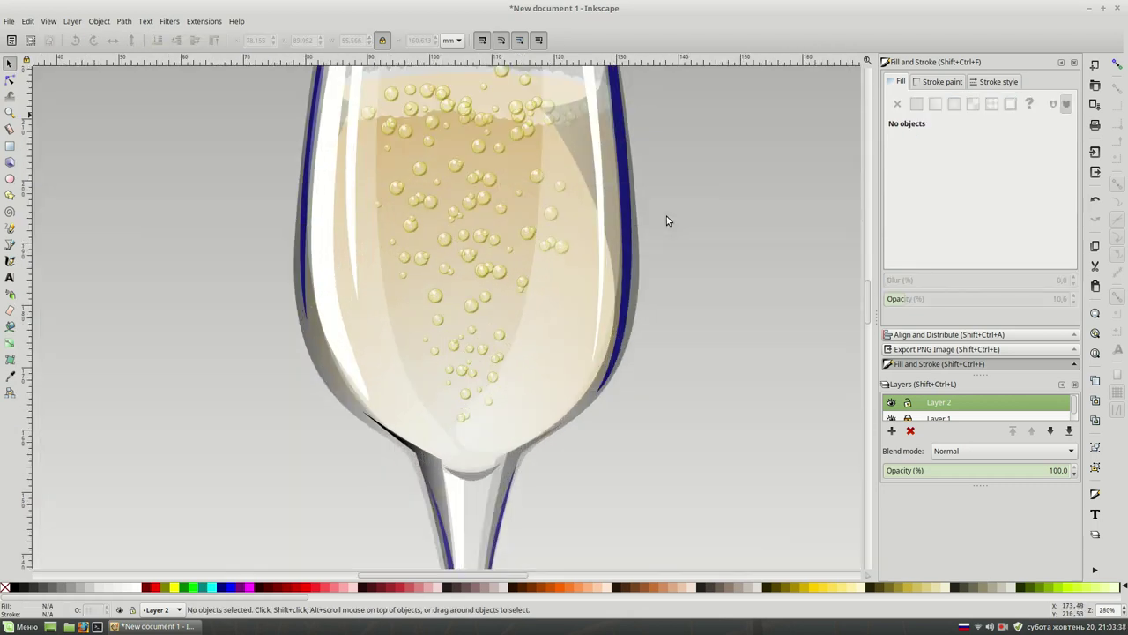
{"action": "left_click", "coordinate": [476, 192]}
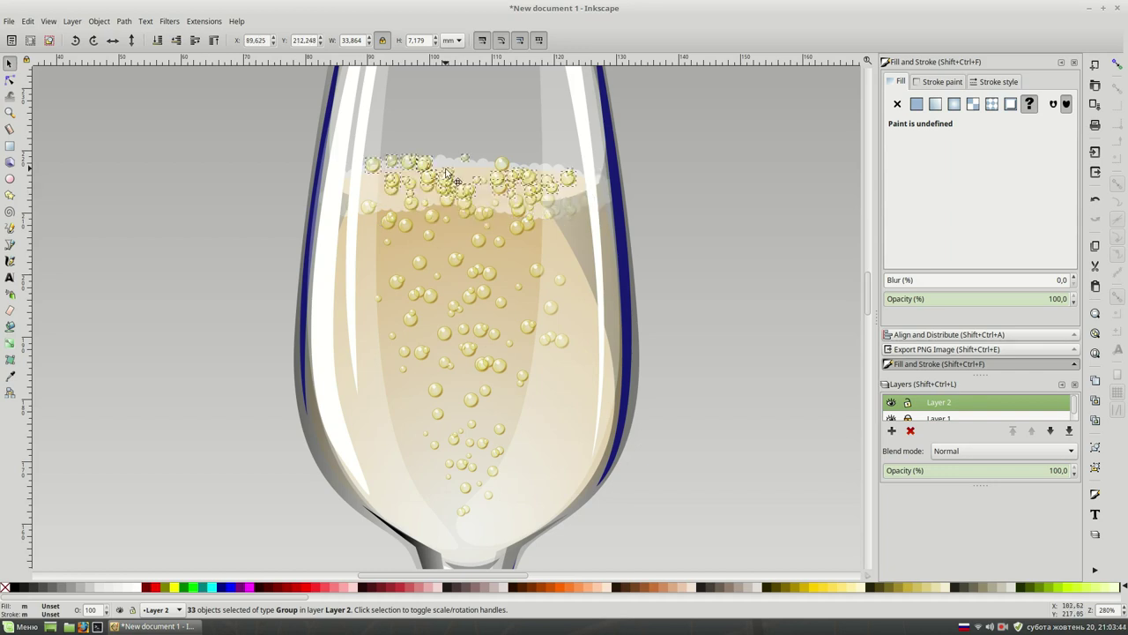
{"action": "left_click_drag", "start_coordinate": [477, 191], "coordinate": [436, 166]}
{"action": "mouse_move", "coordinate": [649, 144]}
{"action": "left_mouse_down"}
{"action": "mouse_move", "coordinate": [397, 198]}
{"action": "mouse_move", "coordinate": [361, 170]}
{"action": "left_mouse_up"}
{"action": "left_click", "coordinate": [727, 196]}
{"action": "key", "text": "minus"}
{"action": "key", "text": "minus"}
{"action": "key", "text": "minus"}
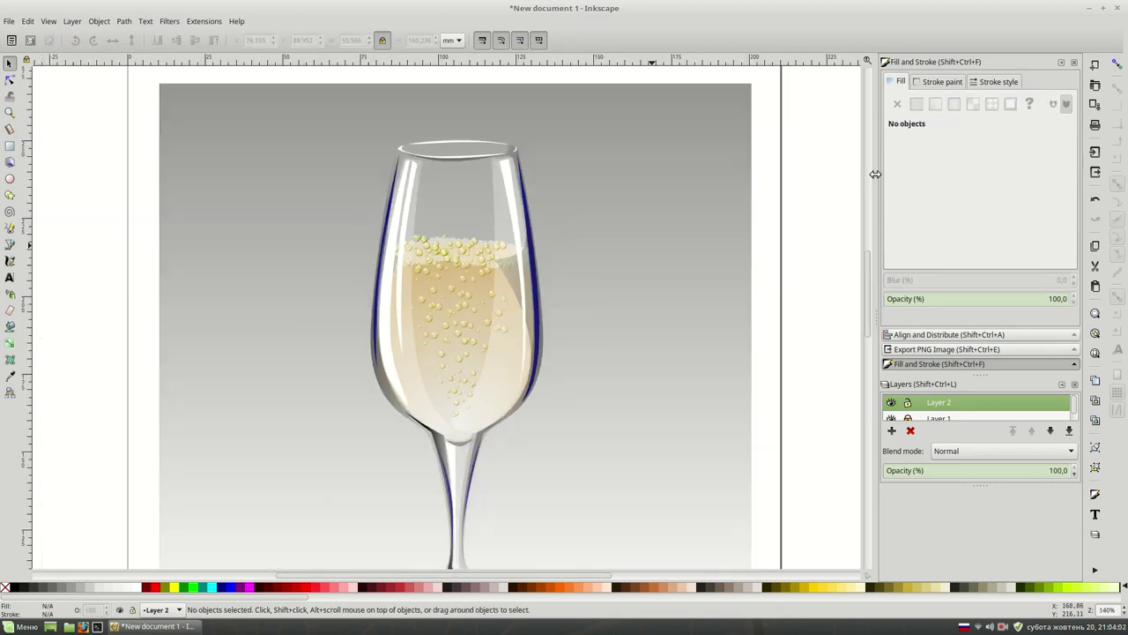
{"action": "key", "text": "minus"}
{"action": "key", "text": "plus"}
{"action": "key", "text": "plus"}
{"action": "key", "text": "plus"}
{"action": "left_click_drag", "start_coordinate": [617, 177], "coordinate": [322, 244]}
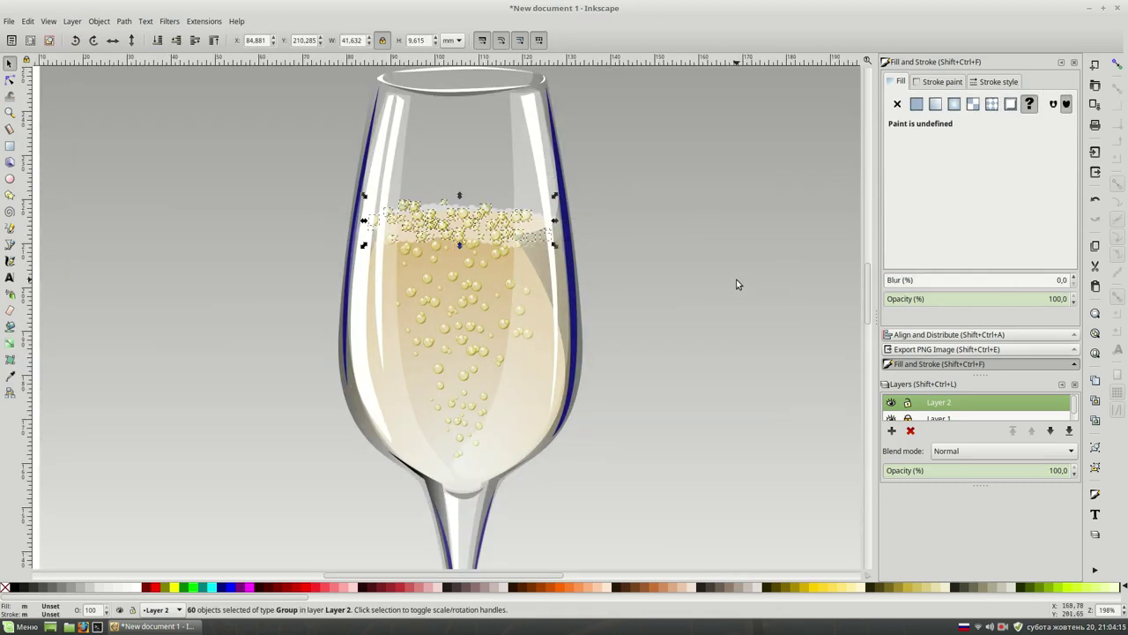
{"action": "left_click", "coordinate": [267, 210]}
Nudge the foam bubbles down into the froth and adjust those at its edge.
{"action": "left_click_drag", "start_coordinate": [335, 150], "coordinate": [514, 221]}
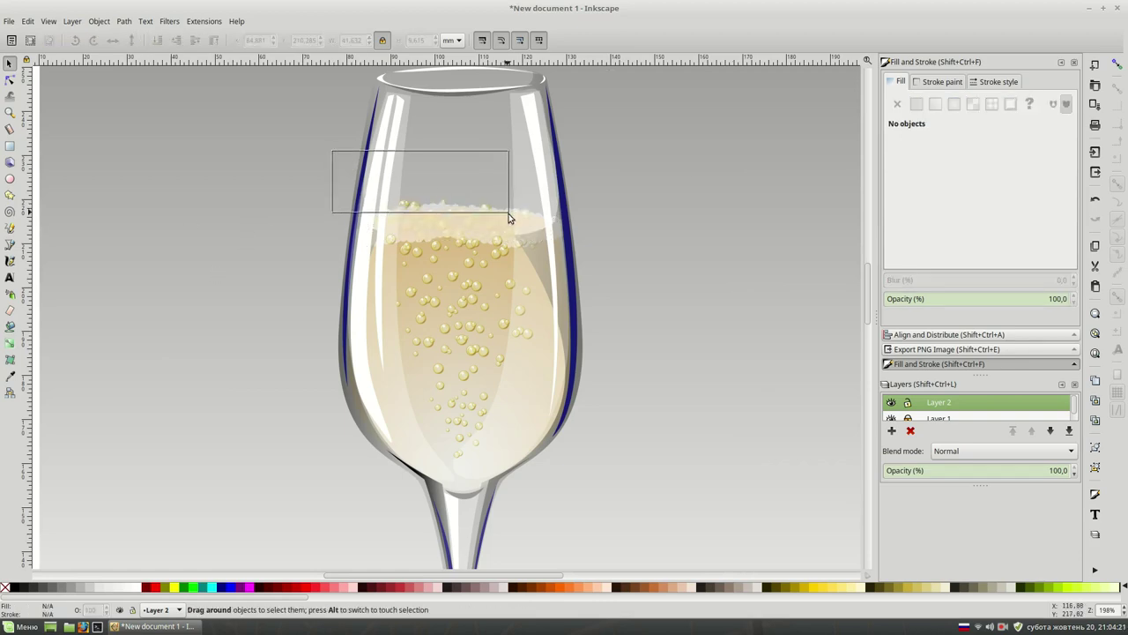
{"action": "left_click", "coordinate": [417, 208]}
{"action": "left_click", "coordinate": [711, 228]}
{"action": "key", "text": "plus"}
{"action": "key", "text": "plus"}
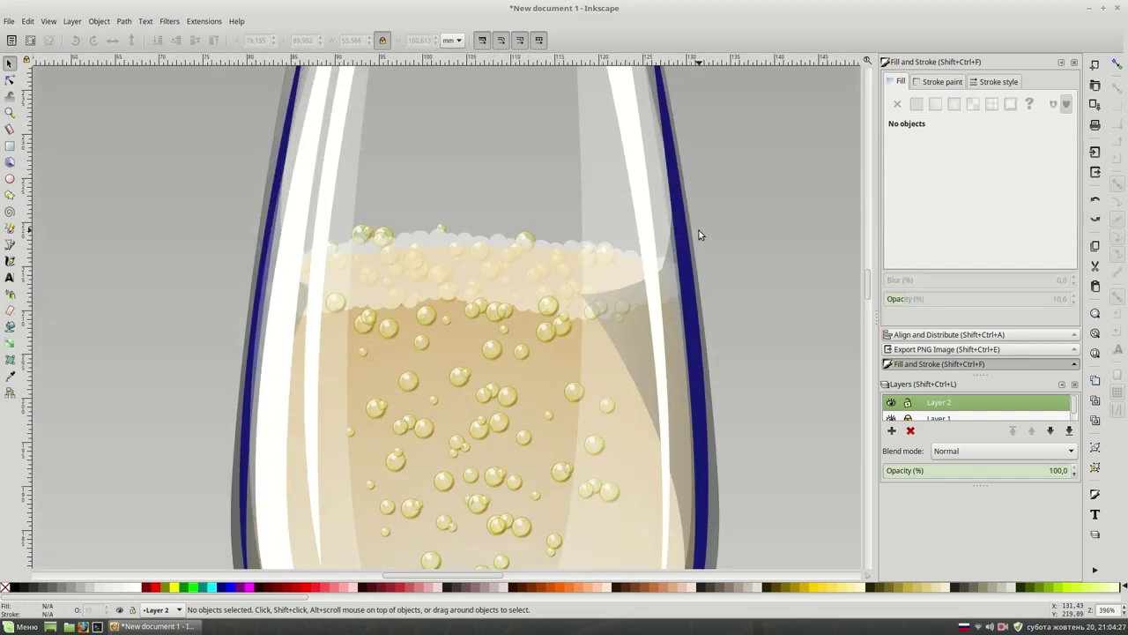
{"action": "left_click", "coordinate": [361, 236]}
{"action": "left_click_drag", "start_coordinate": [361, 231], "coordinate": [361, 245]}
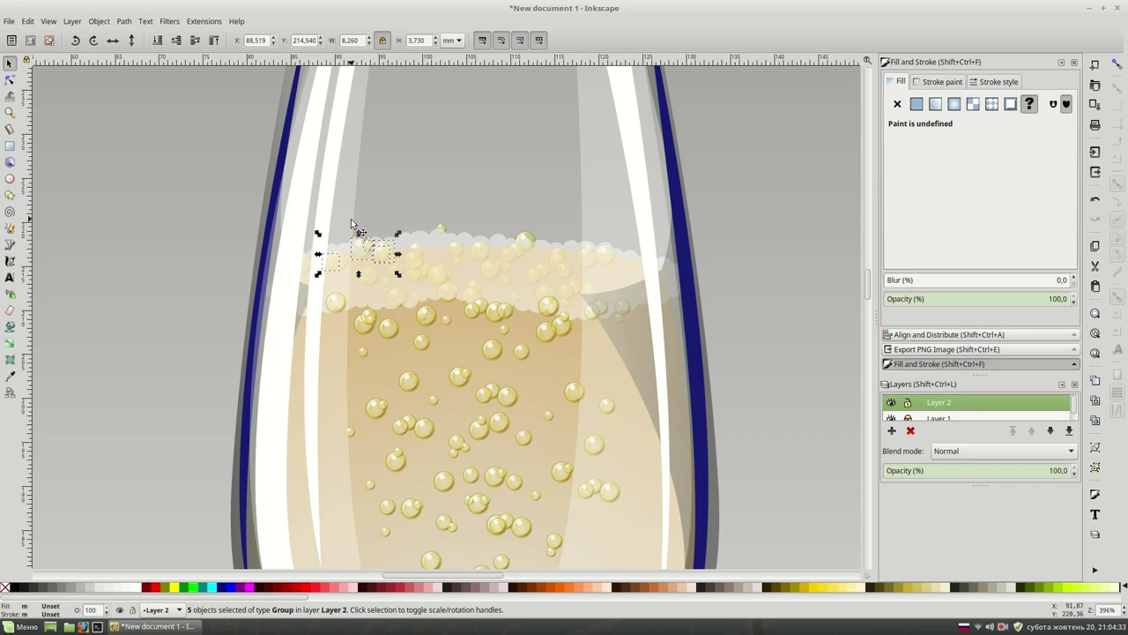
{"action": "left_click_drag", "start_coordinate": [743, 192], "coordinate": [405, 254]}
{"action": "left_click_drag", "start_coordinate": [753, 204], "coordinate": [502, 272]}
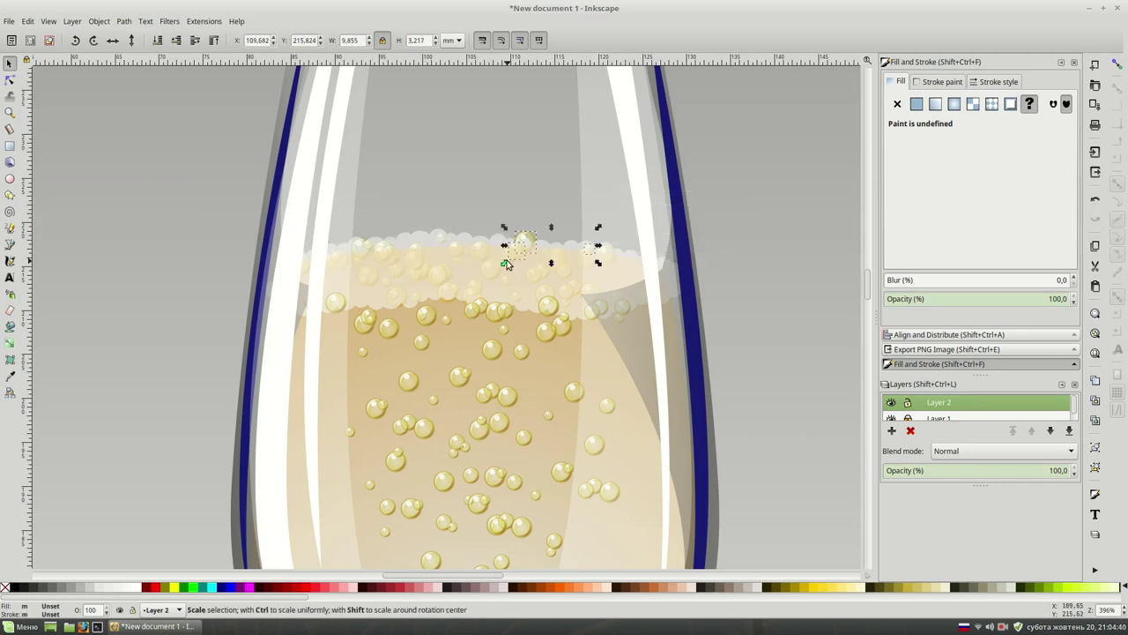
{"action": "key", "text": "Escape"}
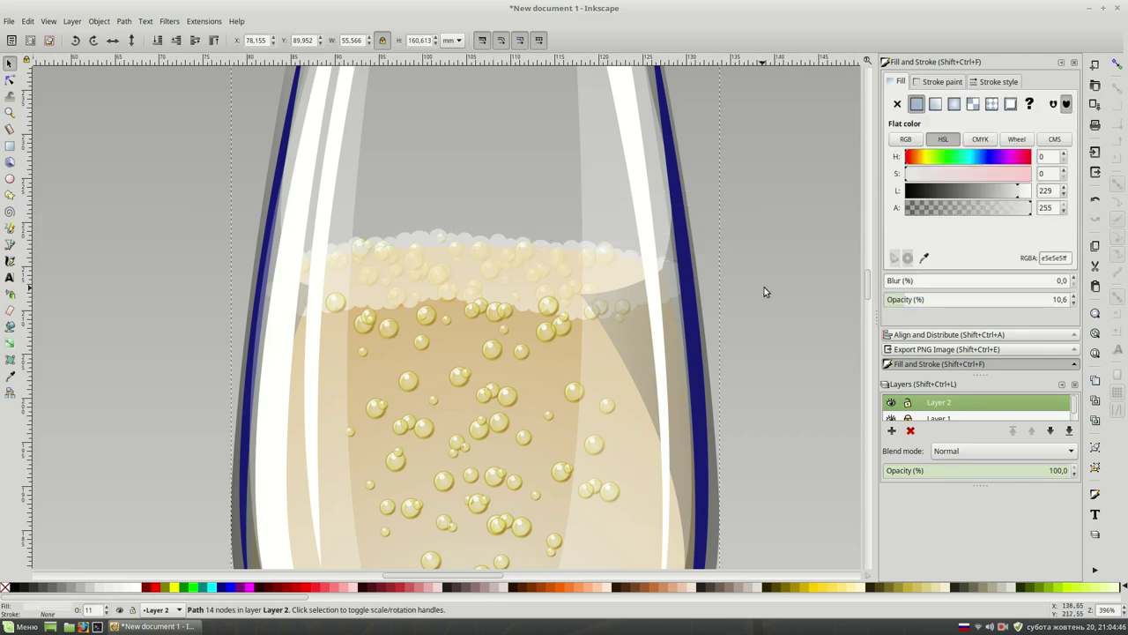
{"action": "key", "text": "minus"}
{"action": "key", "text": "minus"}
{"action": "key", "text": "minus"}
{"action": "key", "text": "minus"}
{"action": "scroll", "coordinate": [758, 295], "scroll_direction": "down", "scroll_amount": 1}
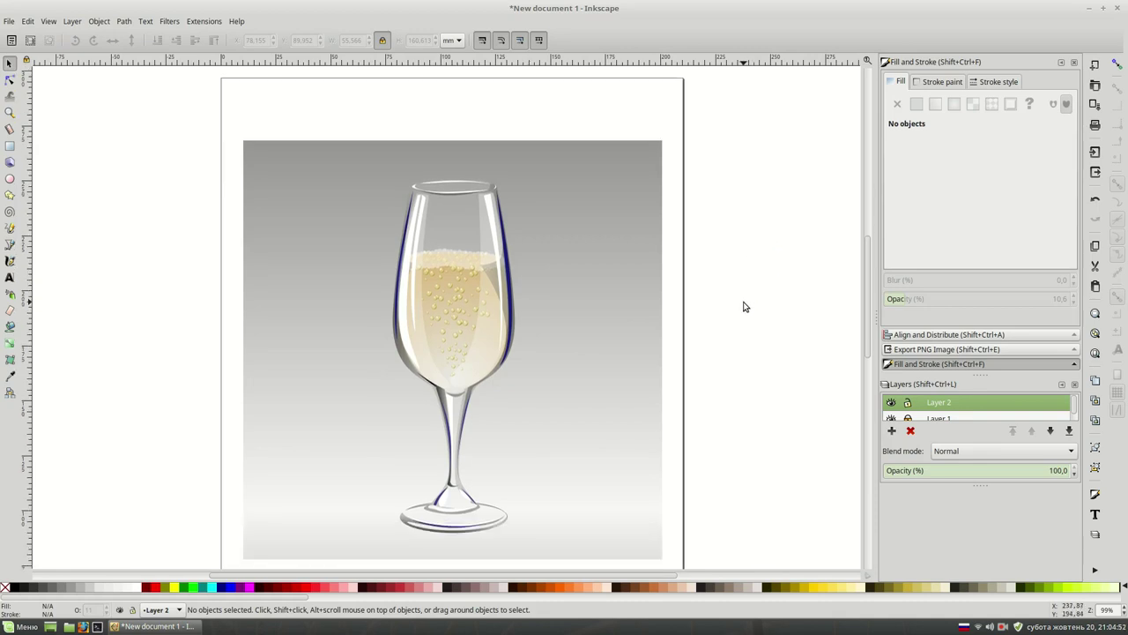
Select the glass overlay and liquid shapes, undoing the recent gradient edits.
{"action": "key", "text": "plus"}
{"action": "key", "text": "plus"}
{"action": "left_click", "coordinate": [450, 236]}
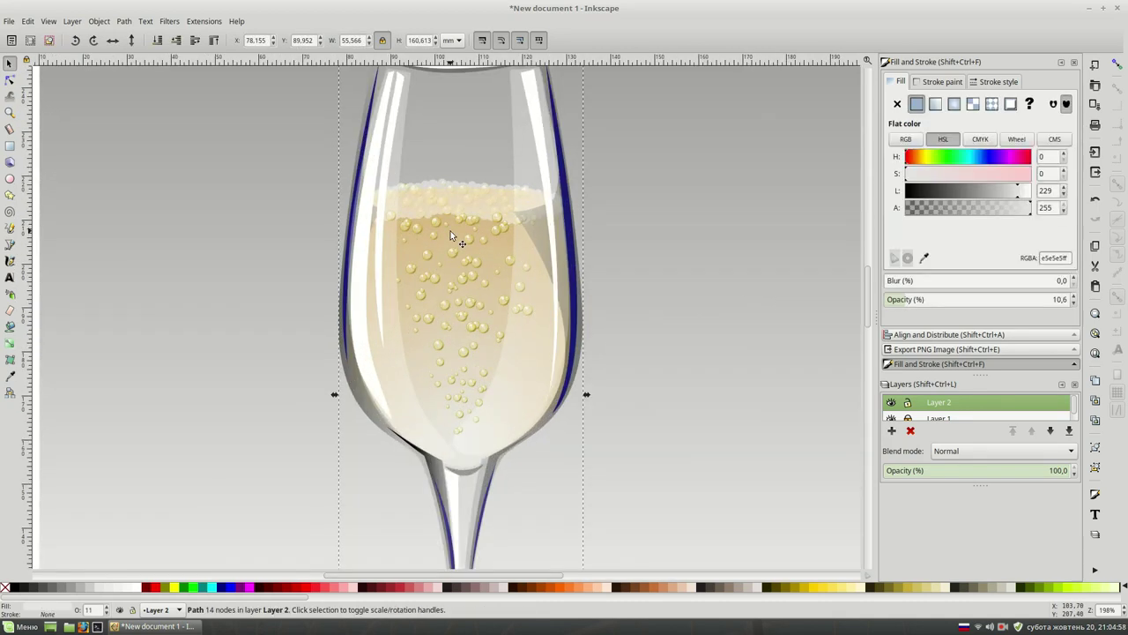
{"action": "left_click", "coordinate": [462, 241]}
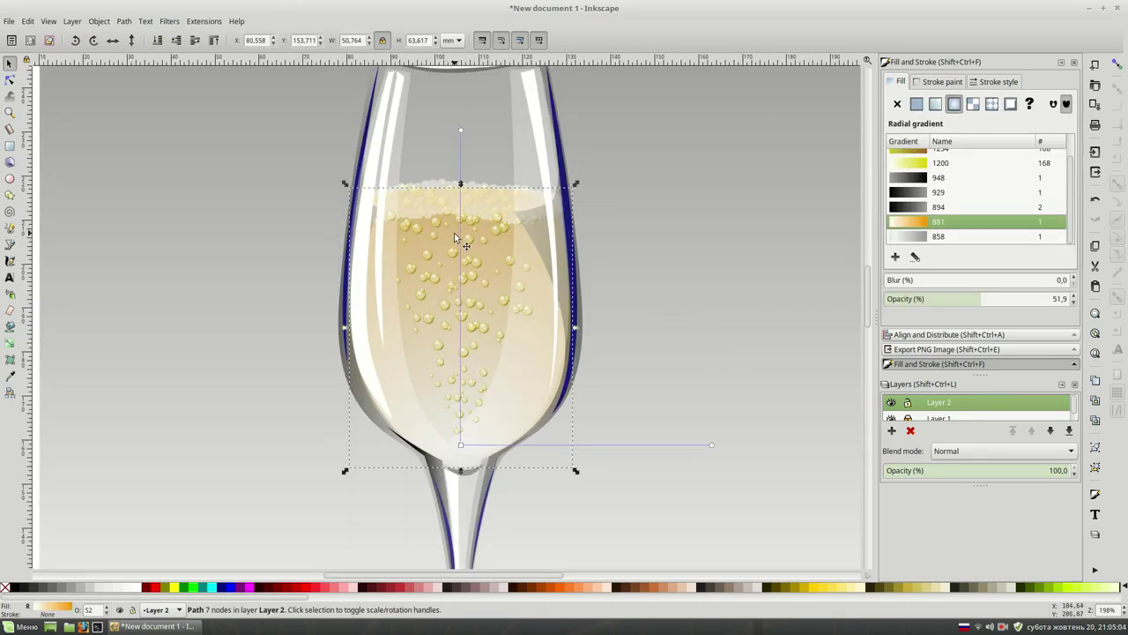
{"action": "left_click", "coordinate": [461, 188]}
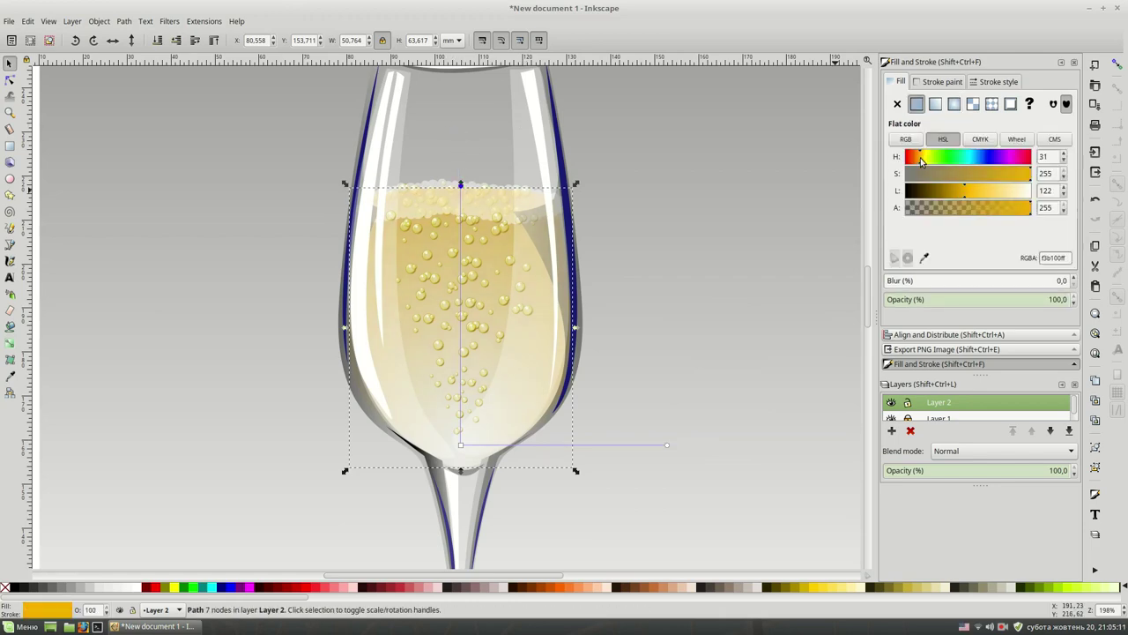
{"action": "left_click", "coordinate": [628, 150]}
{"action": "left_click", "coordinate": [475, 131]}
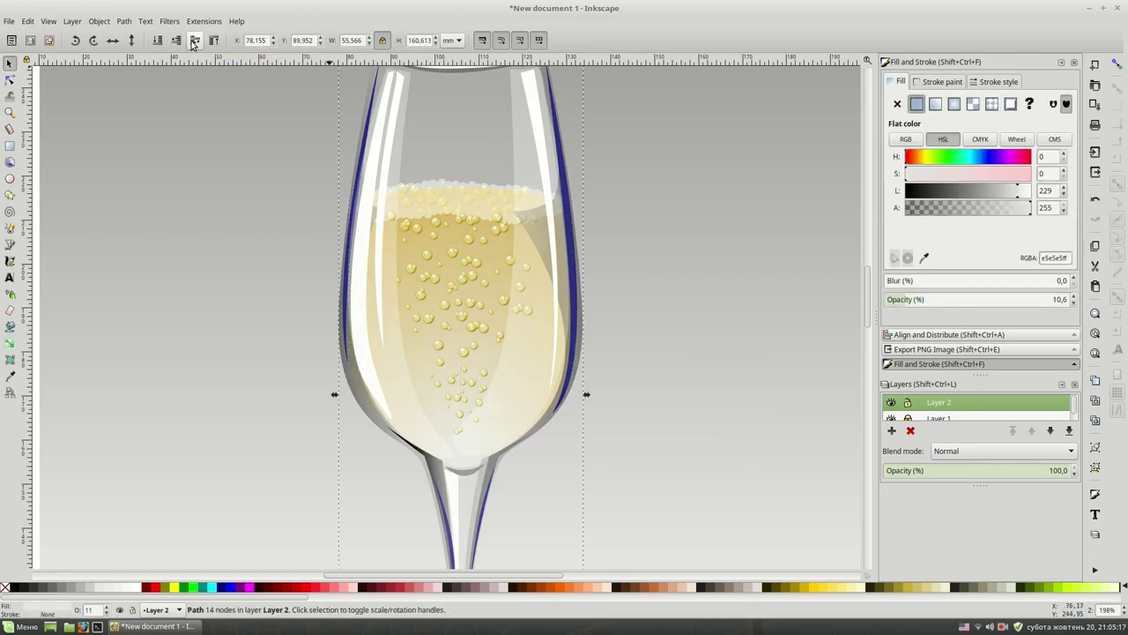
{"action": "key", "text": "Escape"}
{"action": "key", "text": "minus"}
{"action": "key", "text": "ctrl+z"}
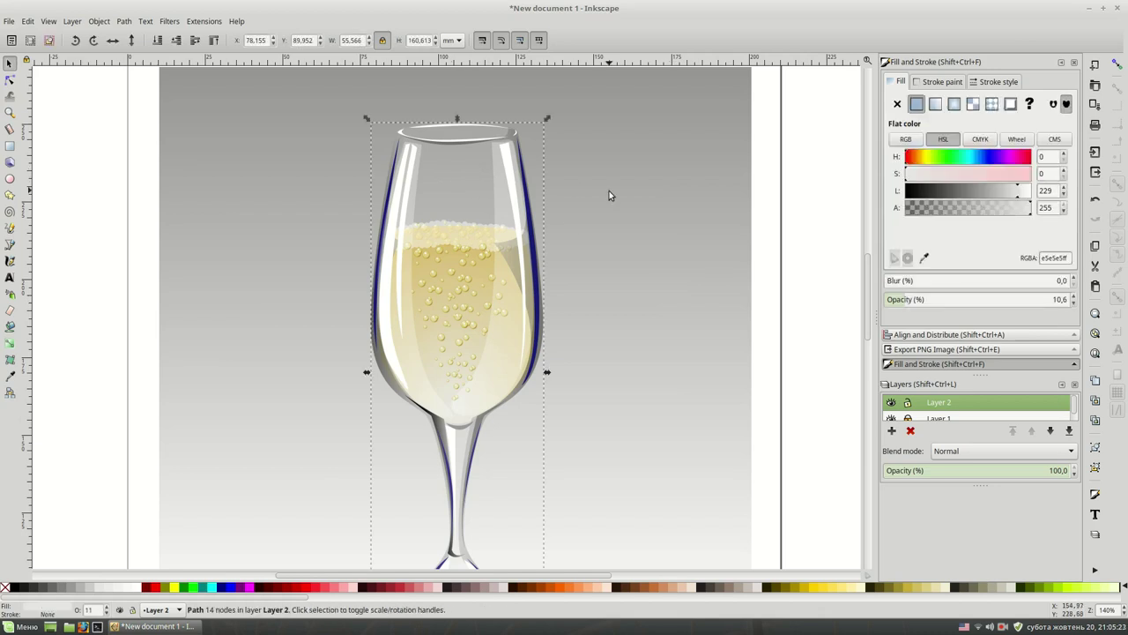
{"action": "key", "text": "ctrl+z"}
{"action": "key", "text": "minus"}
{"action": "key", "text": "ctrl+z"}
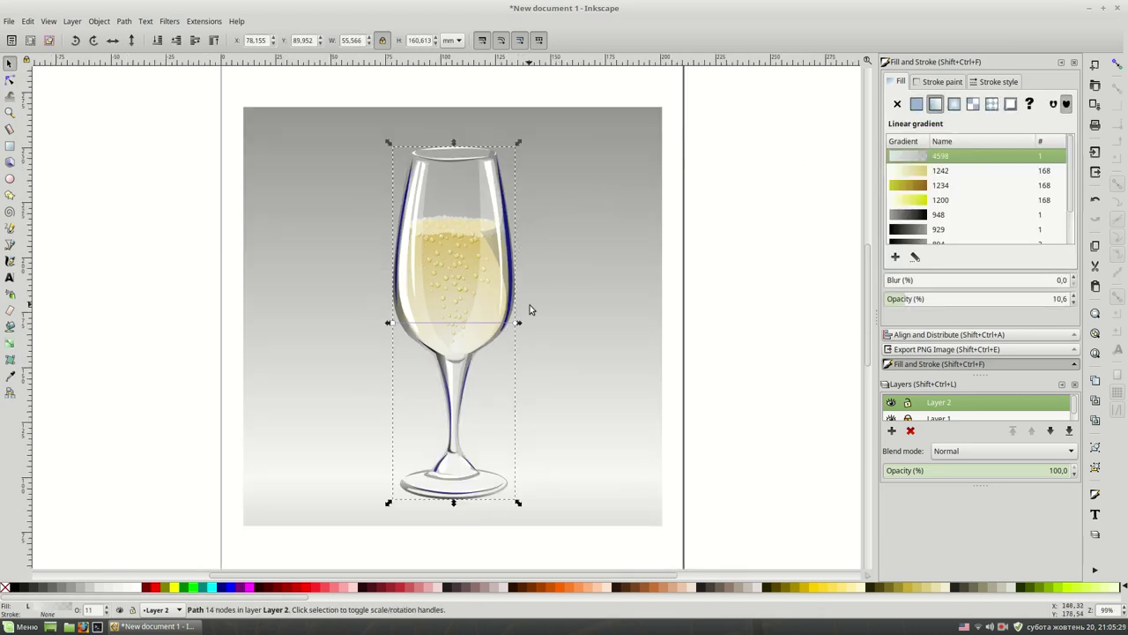
{"action": "key", "text": "ctrl+z"}
{"action": "key", "text": "ctrl+z"}
Run the overlay gradient vertically from rim to base and darken its top stop.
{"action": "left_click_drag", "start_coordinate": [455, 151], "coordinate": [457, 500]}
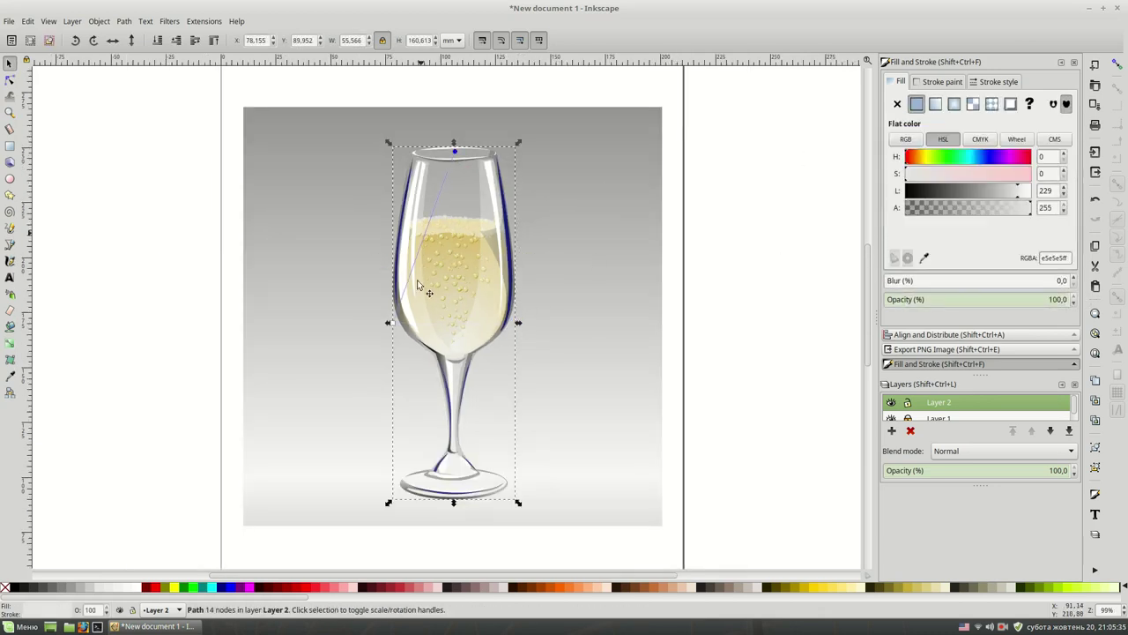
{"action": "left_click", "coordinate": [455, 151]}
{"action": "left_click_drag", "start_coordinate": [1029, 191], "coordinate": [900, 190]}
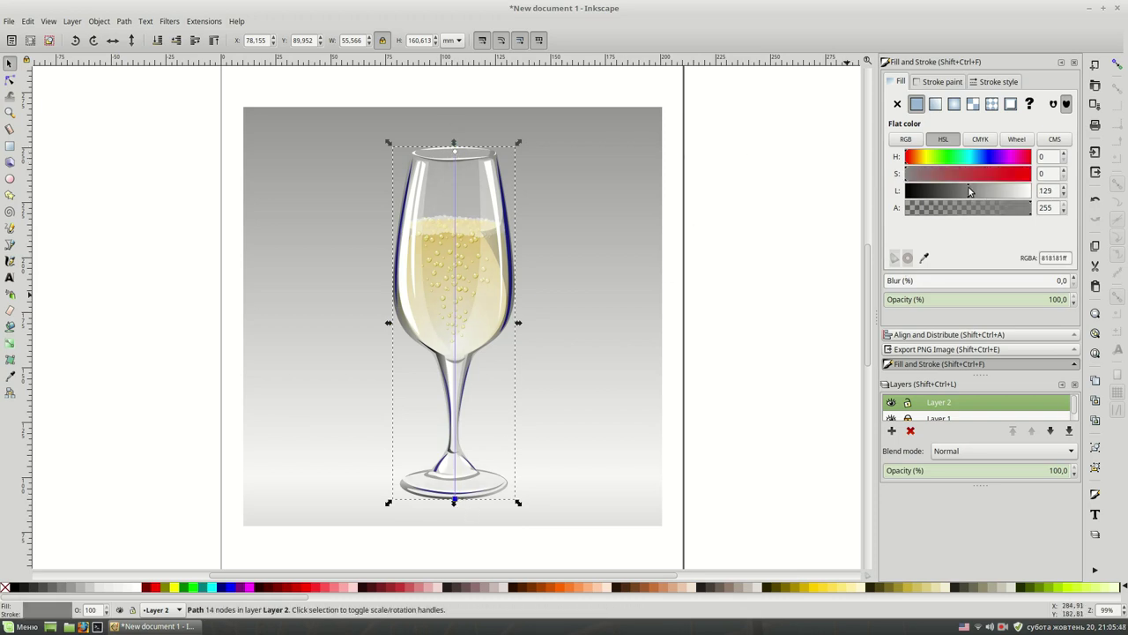
{"action": "left_click", "coordinate": [745, 262]}
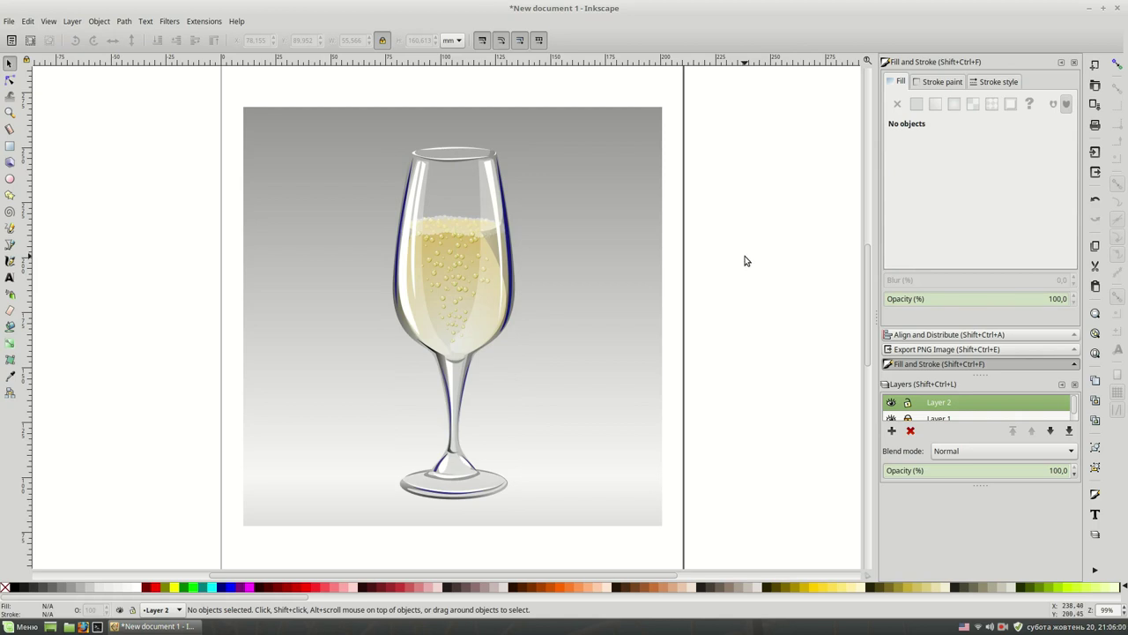
{"action": "key", "text": "plus"}
{"action": "key", "text": "plus"}
Paste a copy of the bubble cluster onto the champagne's left side.
{"action": "mouse_move", "coordinate": [655, 246]}
{"action": "left_mouse_down"}
{"action": "mouse_move", "coordinate": [484, 366]}
{"action": "mouse_move", "coordinate": [512, 352]}
{"action": "left_mouse_up"}
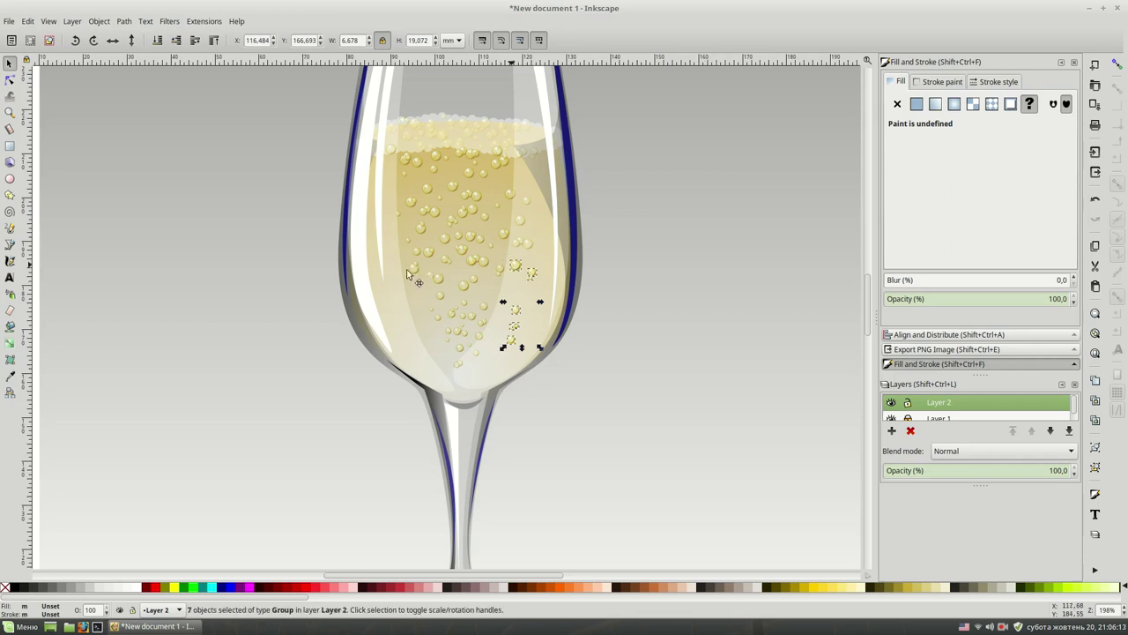
{"action": "key", "text": "ctrl+v"}
{"action": "left_click_drag", "start_coordinate": [408, 303], "coordinate": [295, 391]}
{"action": "left_click", "coordinate": [493, 312]}
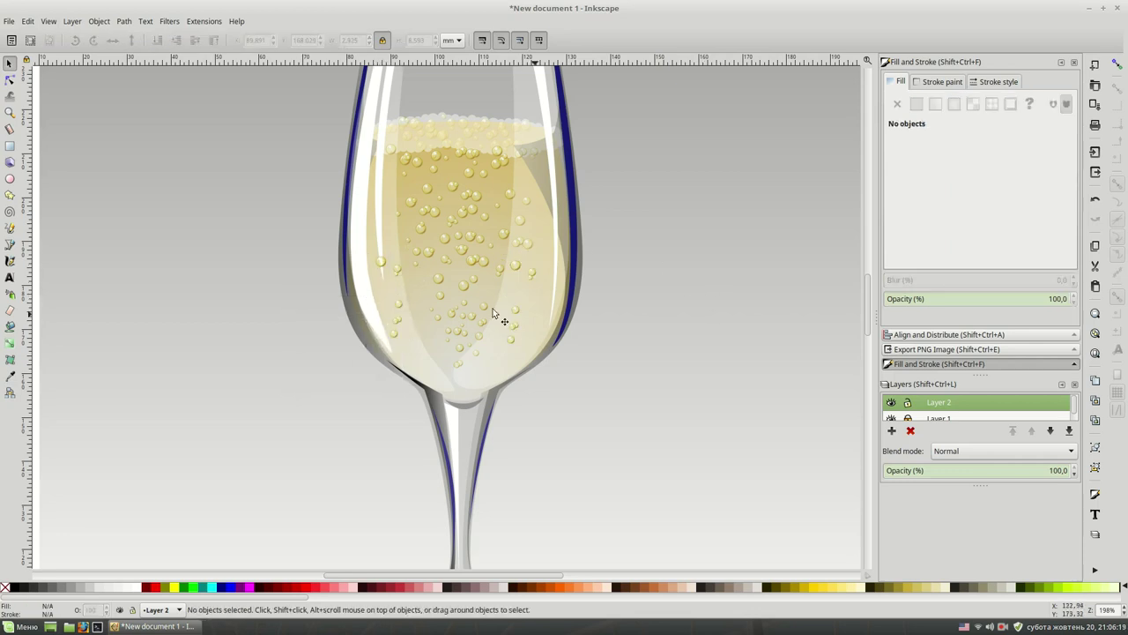
Lower the faint overlay path beneath the other parts of the glass group.
{"action": "left_click", "coordinate": [415, 280]}
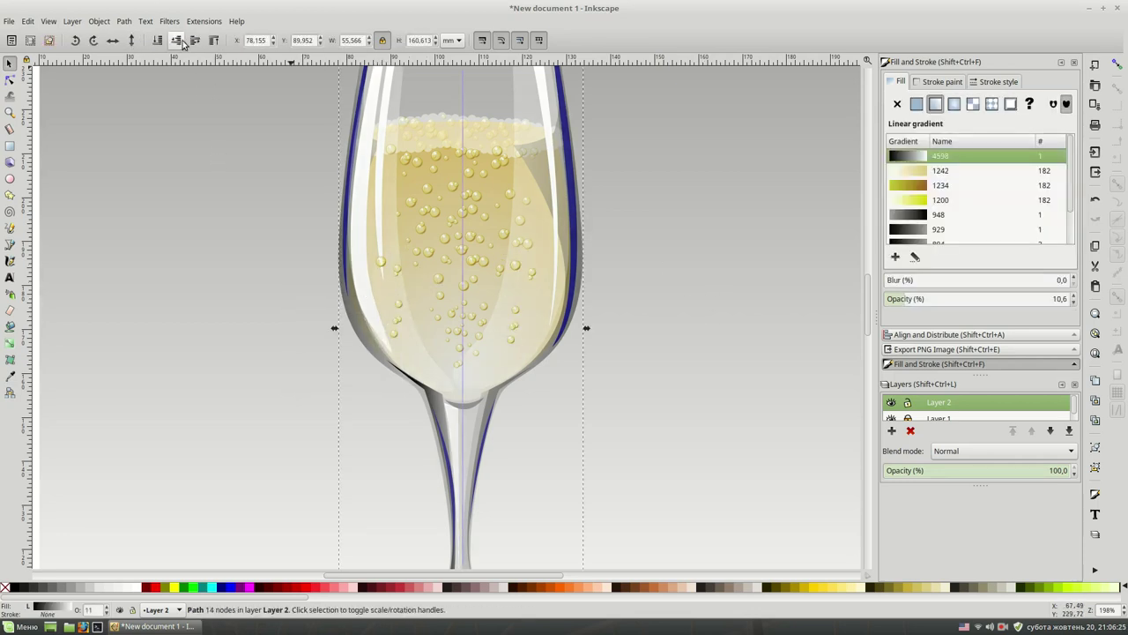
{"action": "key", "text": "Escape"}
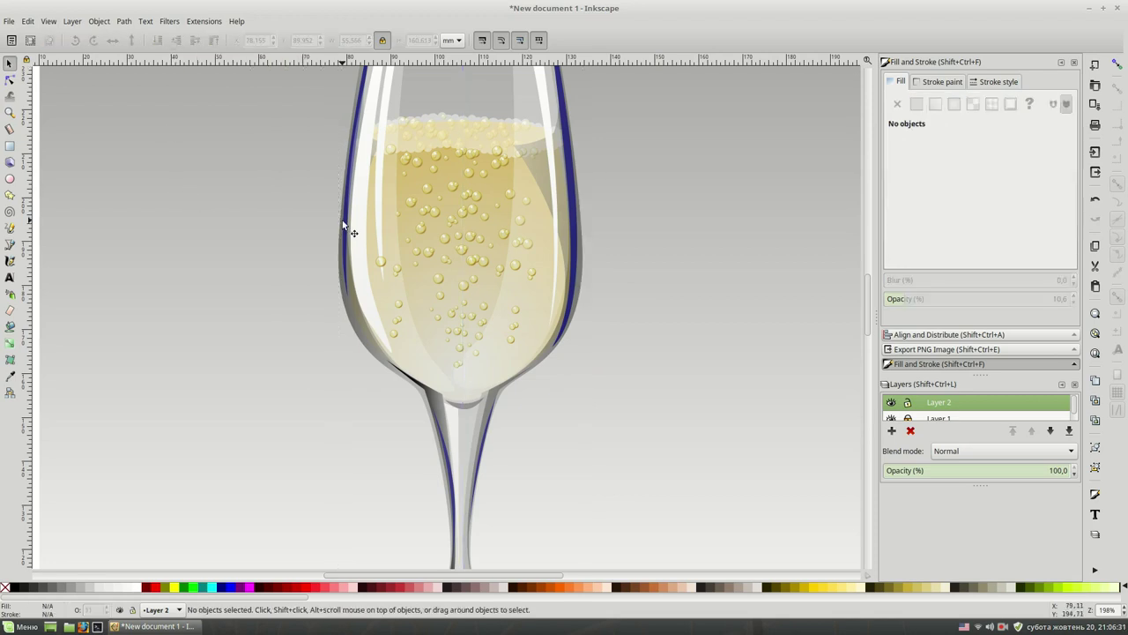
{"action": "left_click", "coordinate": [345, 227]}
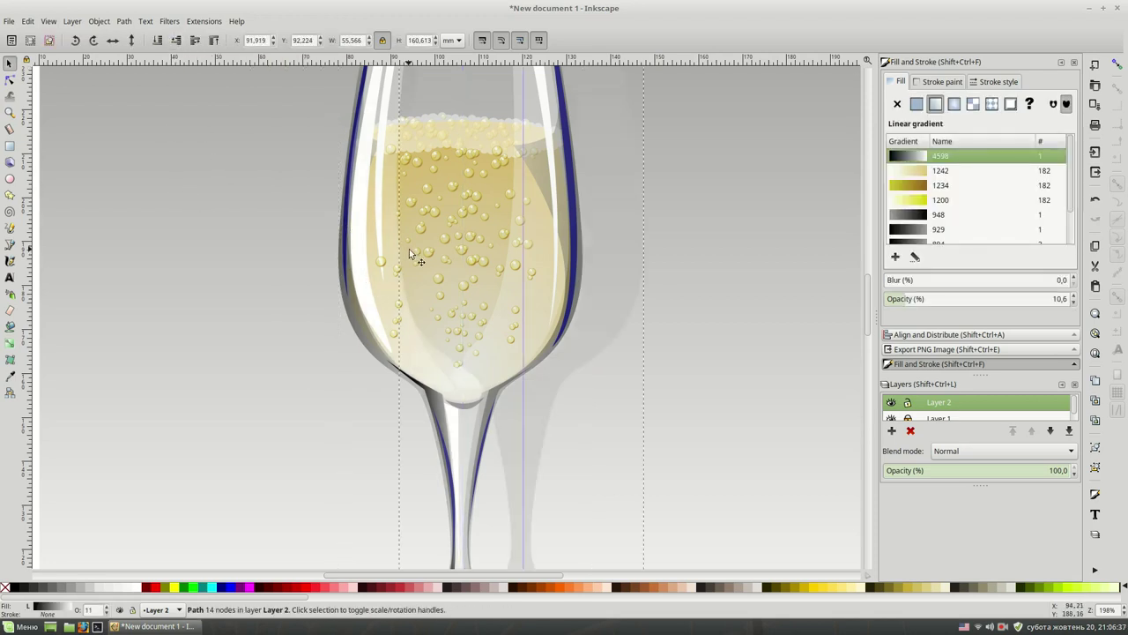
{"action": "left_click", "coordinate": [213, 40]}
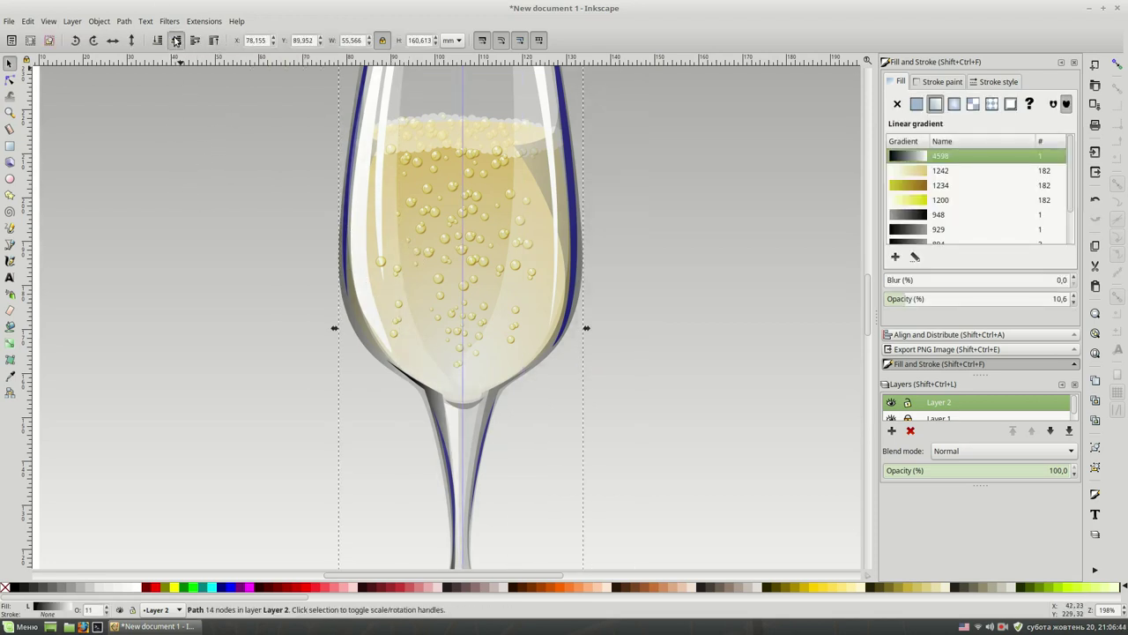
{"action": "key", "text": "Escape"}
{"action": "scroll", "coordinate": [213, 231], "scroll_direction": "up", "scroll_amount": 3}
{"action": "left_click", "coordinate": [468, 165]}
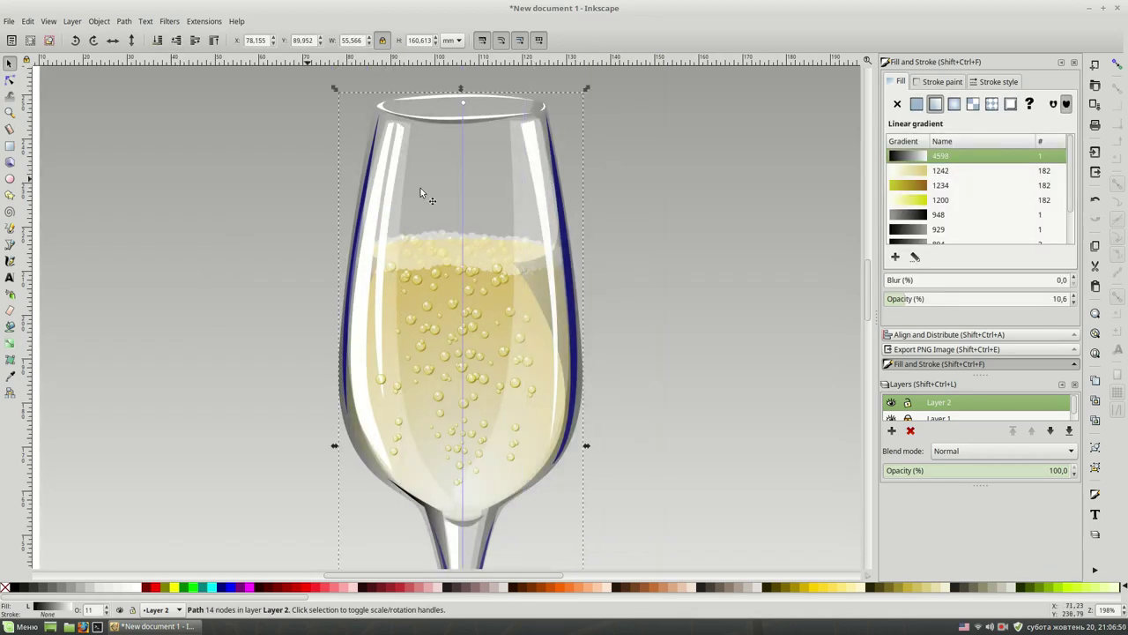
{"action": "key", "text": "Escape"}
{"action": "left_click", "coordinate": [553, 231]}
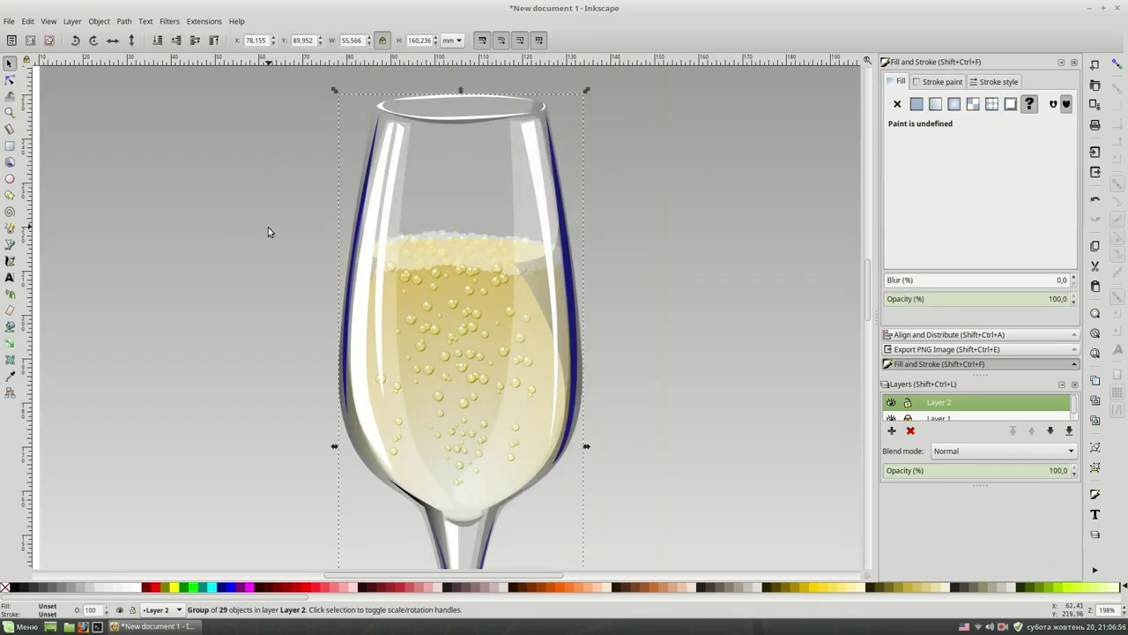
{"action": "key", "text": "Tab"}
{"action": "left_click", "coordinate": [176, 41]}
{"action": "key", "text": "minus"}
{"action": "key", "text": "minus"}
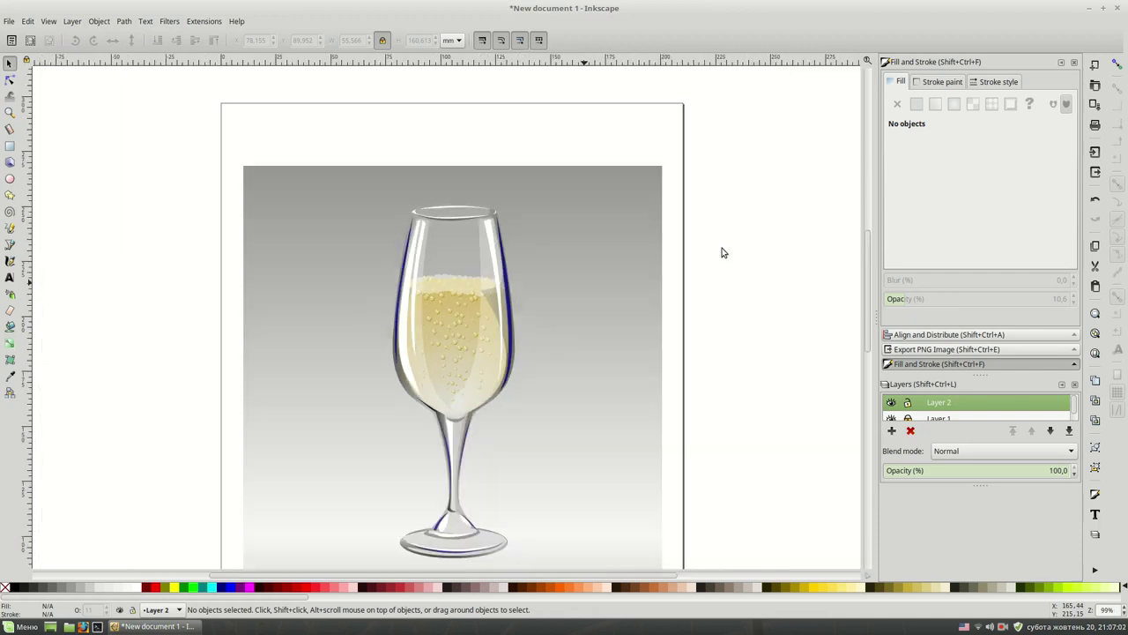
Draw a large circle over the glass foot with the Ellipse tool.
{"action": "key", "text": "plus"}
{"action": "key", "text": "plus"}
{"action": "key", "text": "plus"}
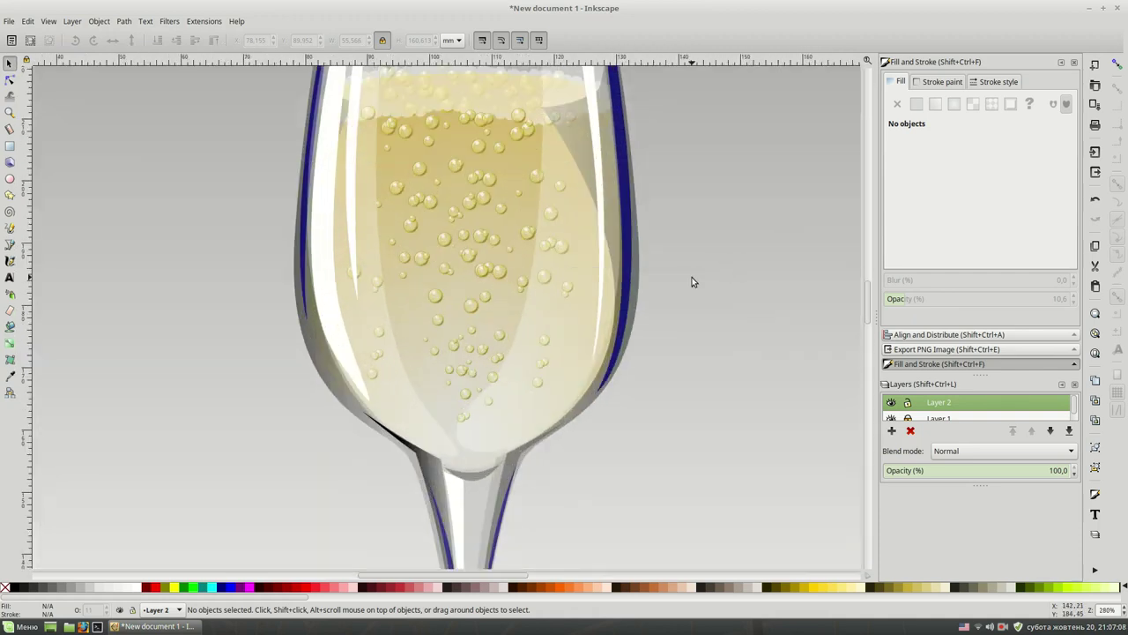
{"action": "scroll", "coordinate": [696, 274], "scroll_direction": "down", "scroll_amount": 10}
{"action": "scroll", "coordinate": [700, 273], "scroll_direction": "down", "scroll_amount": 5}
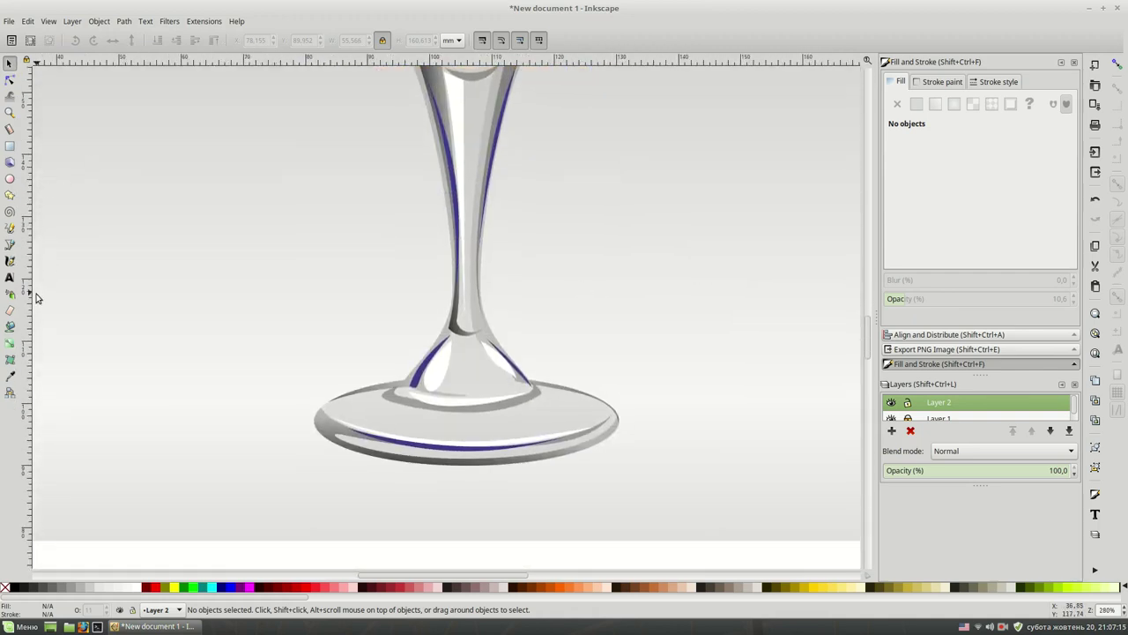
{"action": "left_click", "coordinate": [10, 178]}
{"action": "left_click_drag", "start_coordinate": [227, 157], "coordinate": [586, 441]}
{"action": "key", "text": "s"}
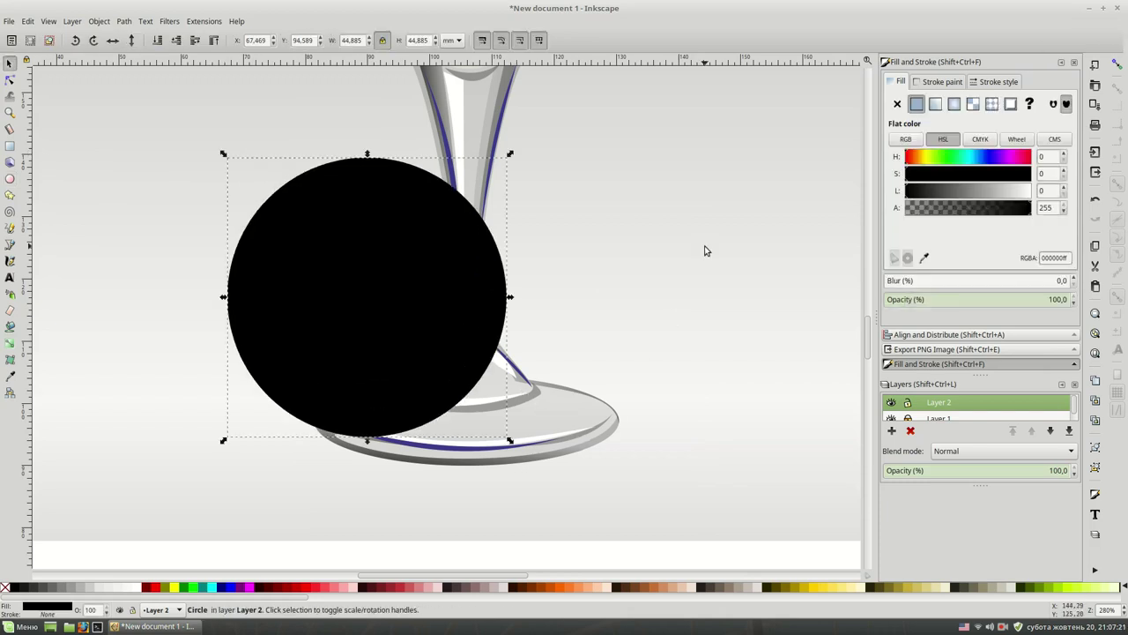
Give the circle a semi-transparent radial gradient fill with a light grey stop.
{"action": "left_click", "coordinate": [953, 103]}
{"action": "triple_click", "coordinate": [1057, 298]}
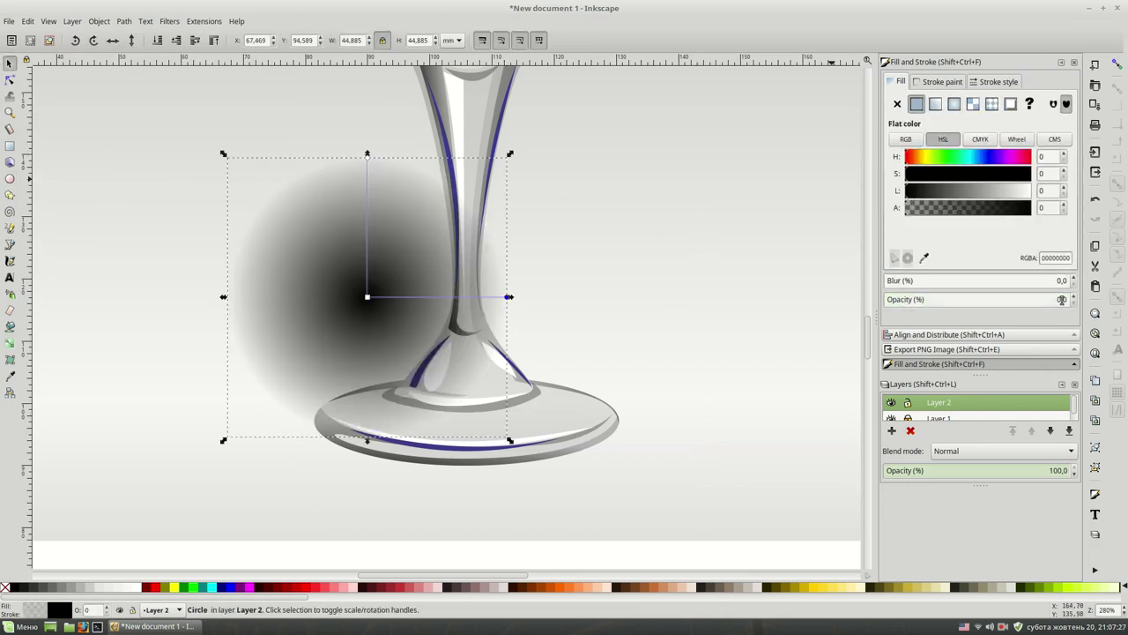
{"action": "type", "text": "100"}
{"action": "key", "text": "Return"}
{"action": "key", "text": "ctrl+z"}
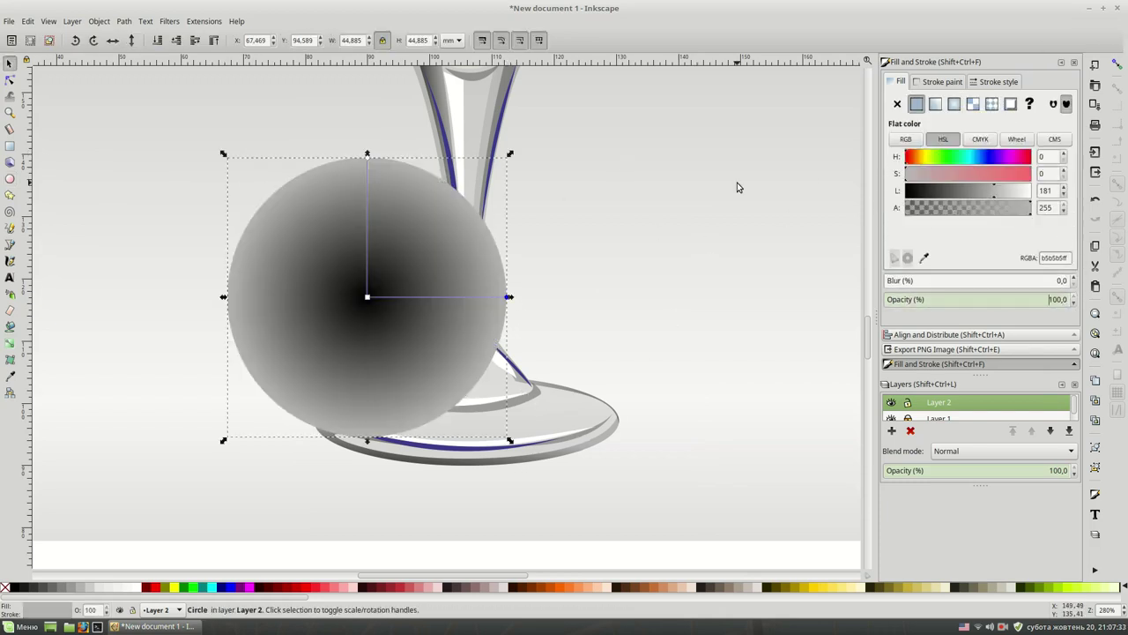
{"action": "left_click", "coordinate": [993, 299]}
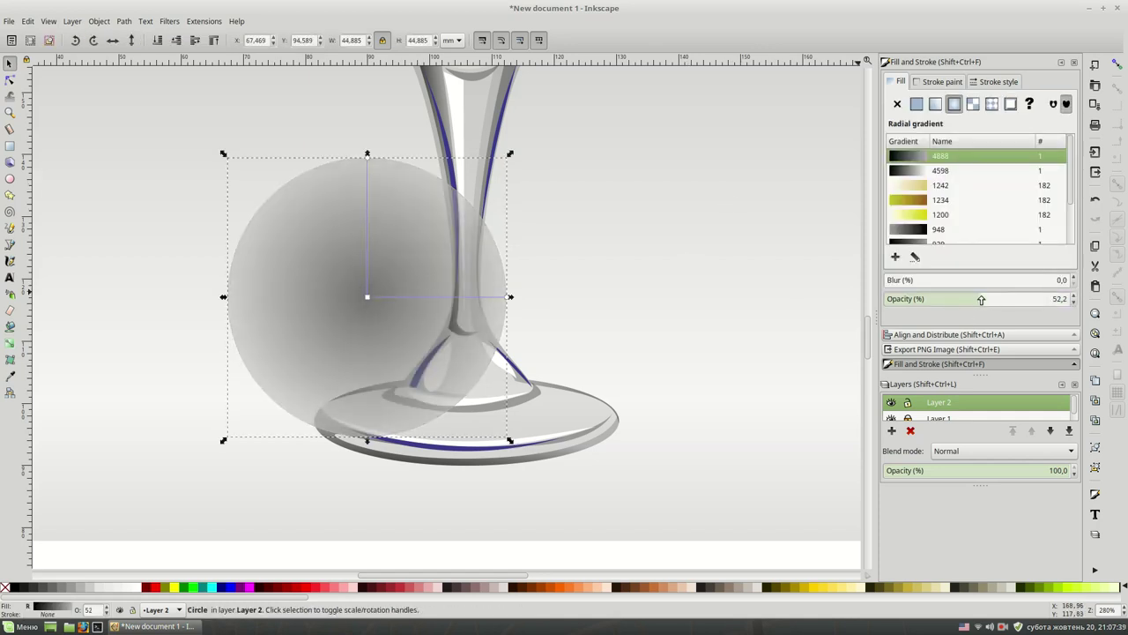
{"action": "left_click", "coordinate": [508, 298]}
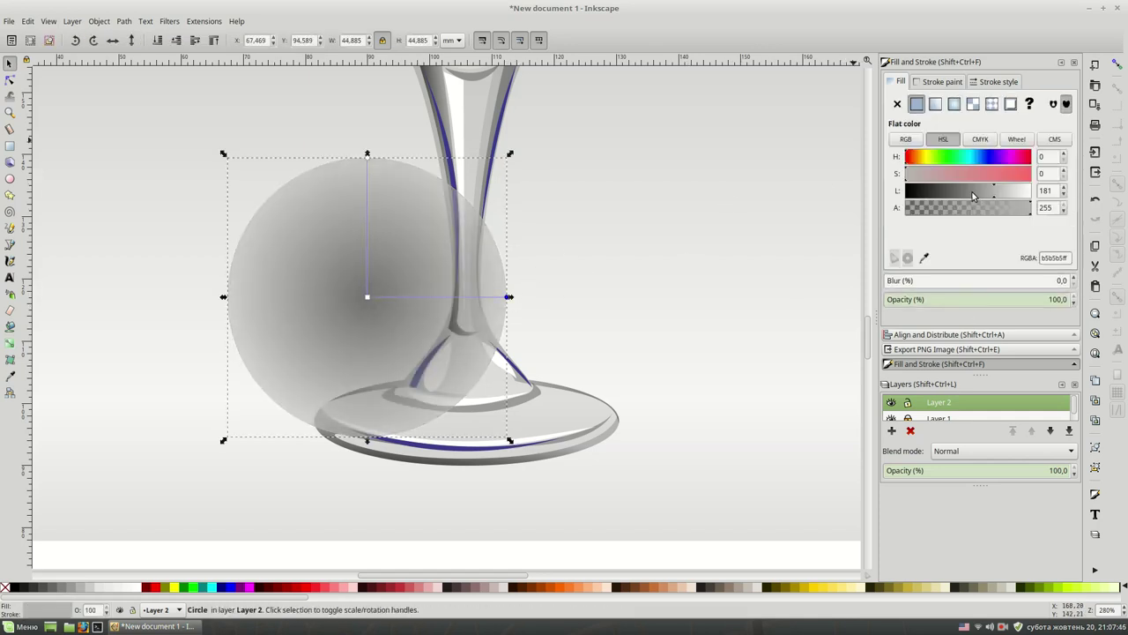
{"action": "left_click_drag", "start_coordinate": [970, 190], "coordinate": [1012, 191]}
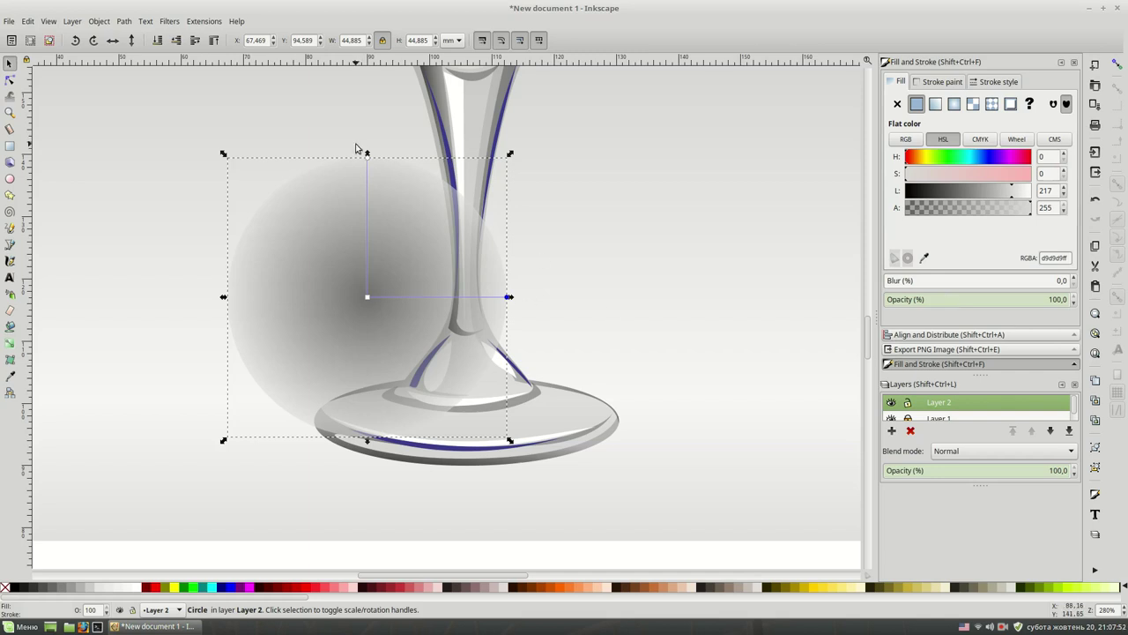
Squash the ellipse flat, widen it and position it under the glass base.
{"action": "left_click_drag", "start_coordinate": [367, 154], "coordinate": [374, 291]}
{"action": "left_click_drag", "start_coordinate": [387, 387], "coordinate": [485, 447]}
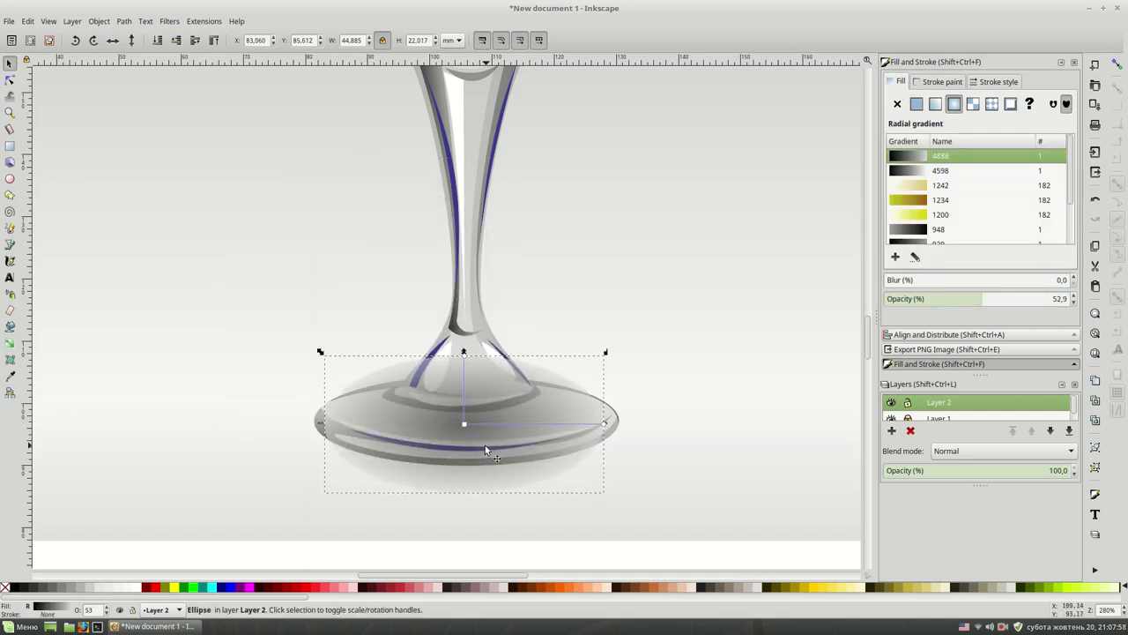
{"action": "left_click_drag", "start_coordinate": [605, 422], "coordinate": [632, 424]}
{"action": "left_click_drag", "start_coordinate": [465, 357], "coordinate": [466, 380]}
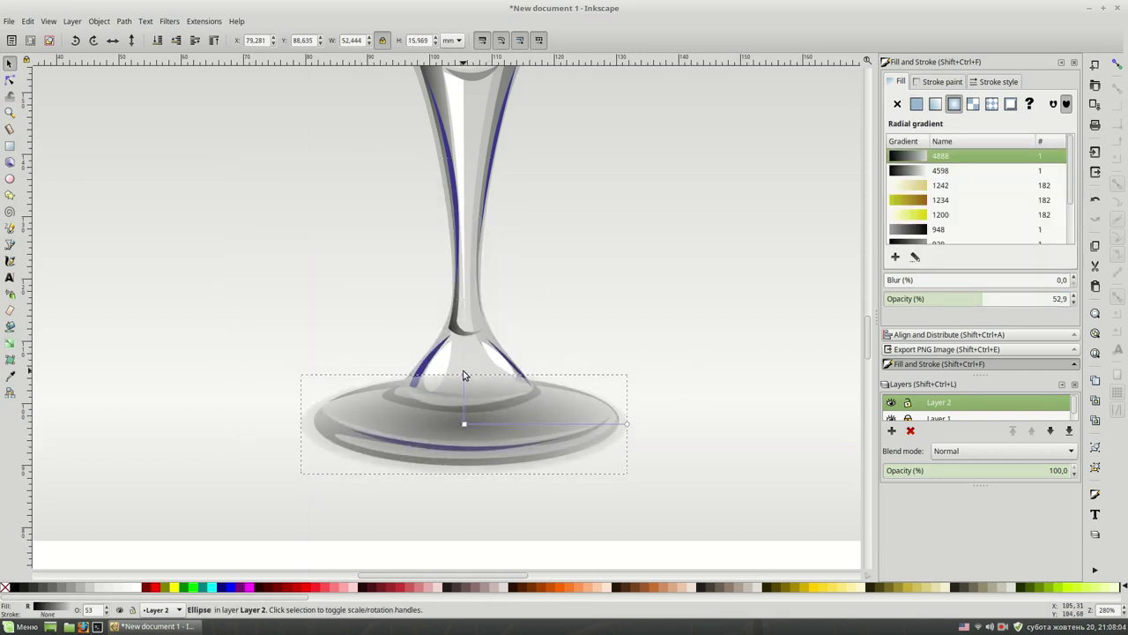
{"action": "left_click", "coordinate": [400, 227]}
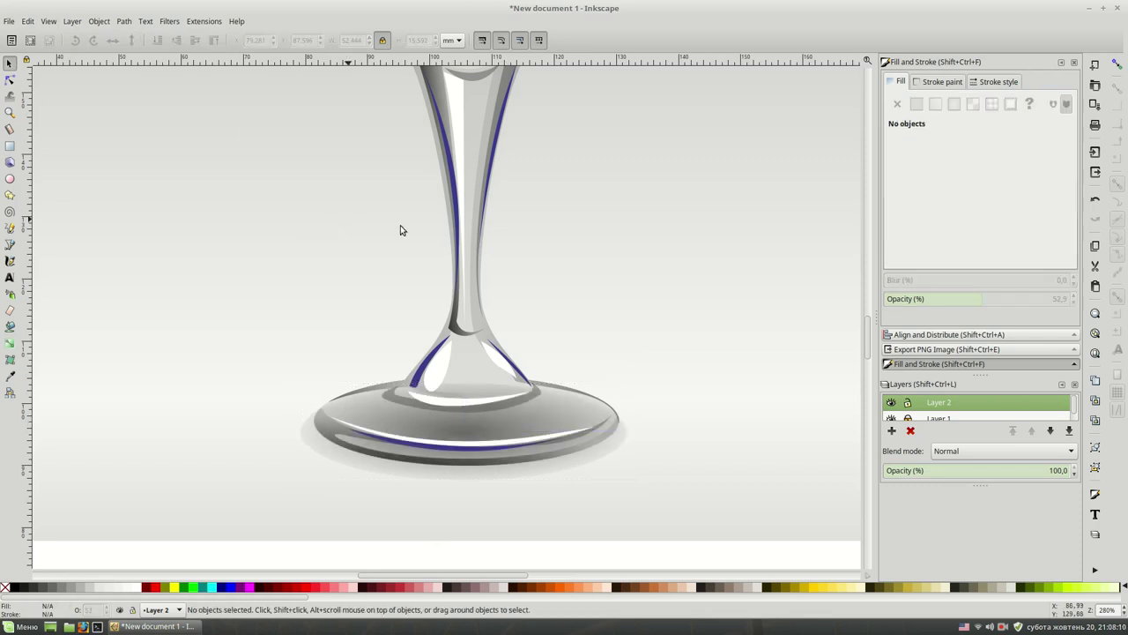
{"action": "key", "text": "5"}
{"action": "left_click", "coordinate": [494, 379]}
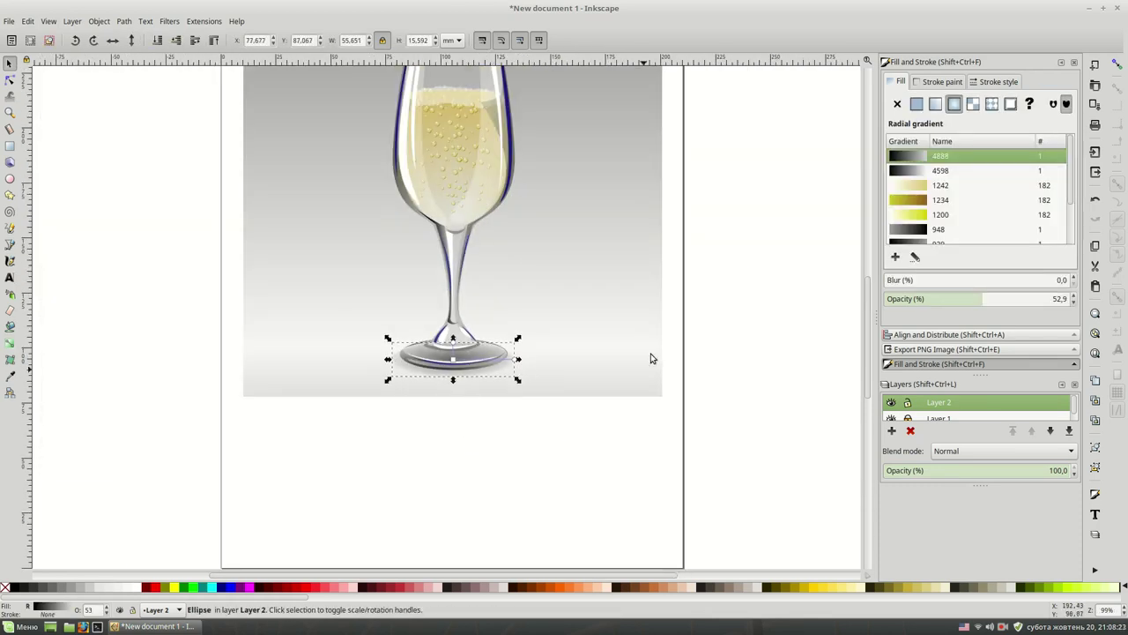
{"action": "left_click", "coordinate": [705, 388]}
{"action": "scroll", "coordinate": [717, 396], "scroll_direction": "up", "scroll_amount": 3}
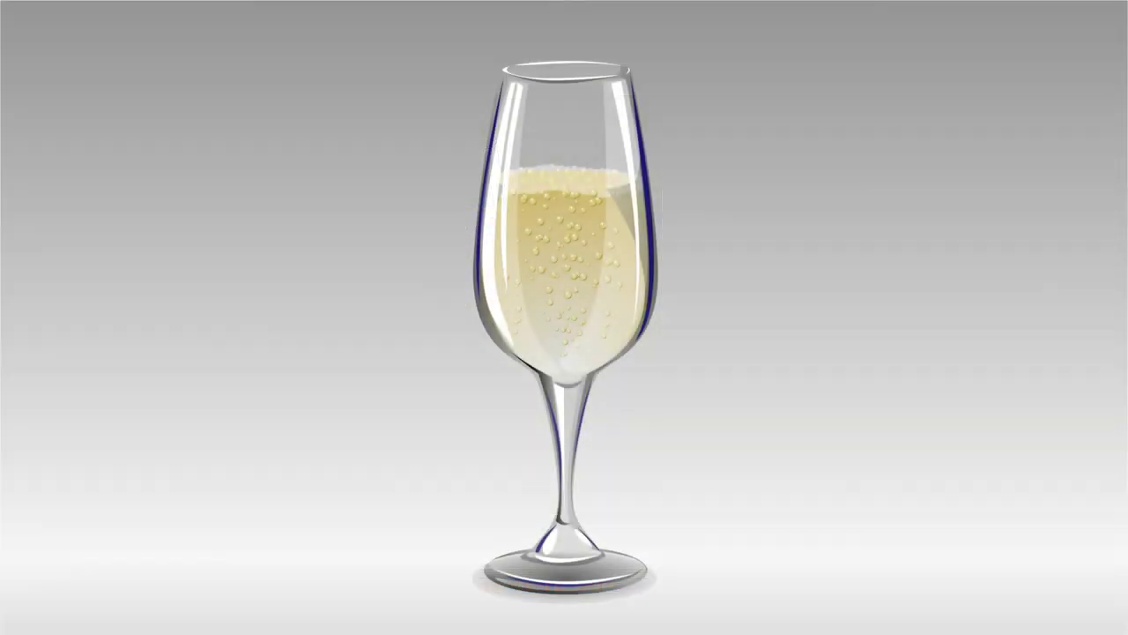